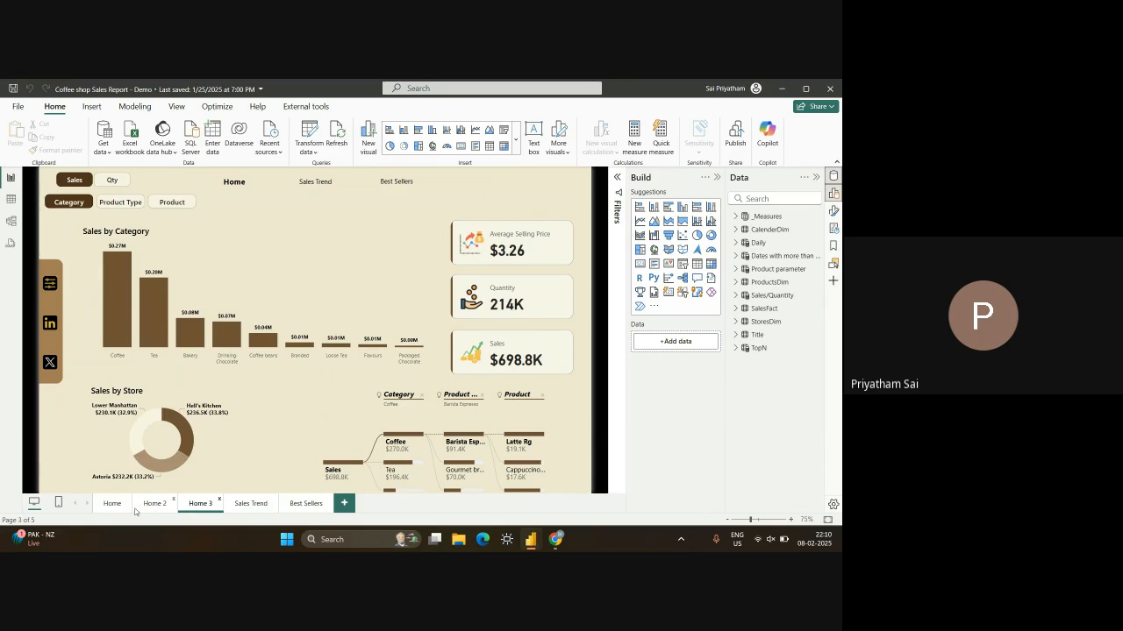
Compare the layouts of the Home, Home 2 and Home 3 report pages, switching the Home page's charts to Qty
{"action": "left_click", "coordinate": [111, 505]}
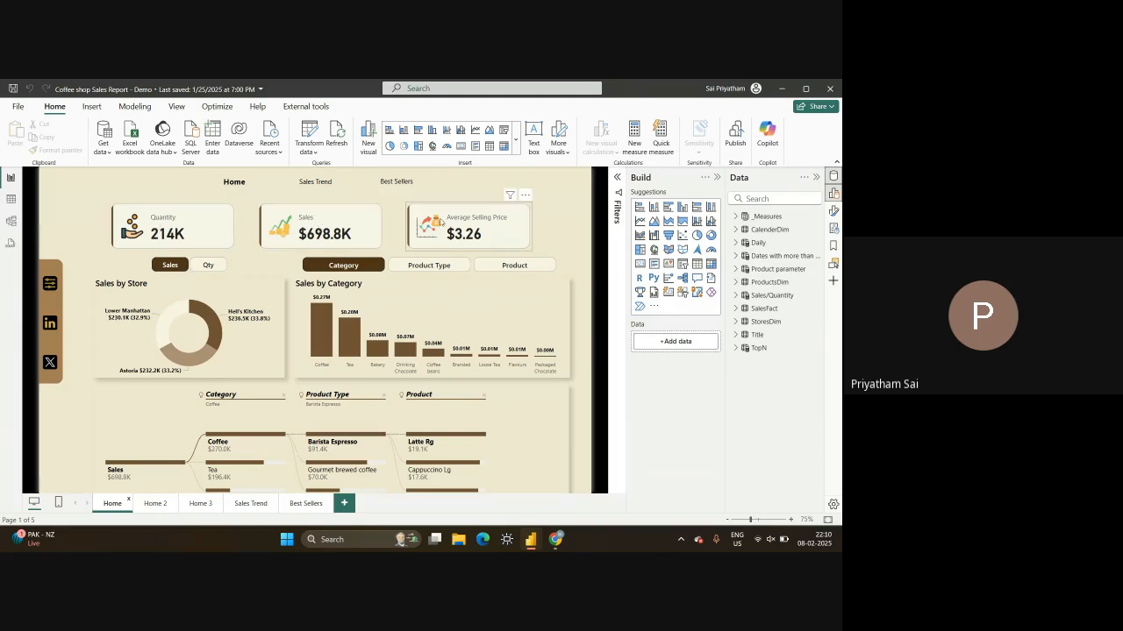
{"action": "left_click", "coordinate": [206, 266]}
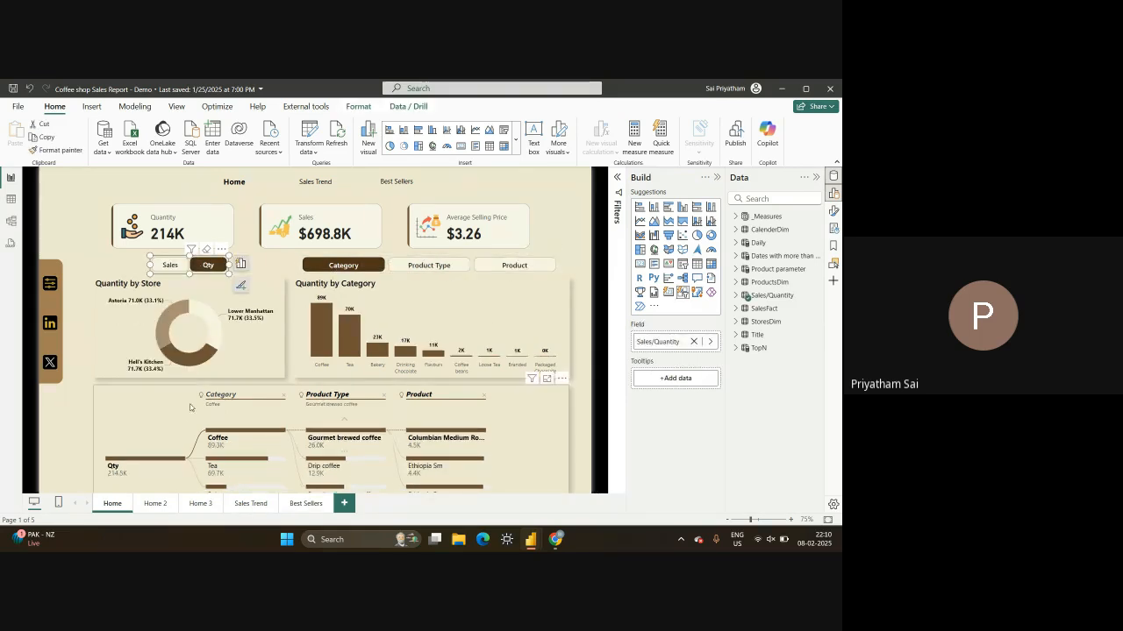
{"action": "left_click", "coordinate": [90, 203]}
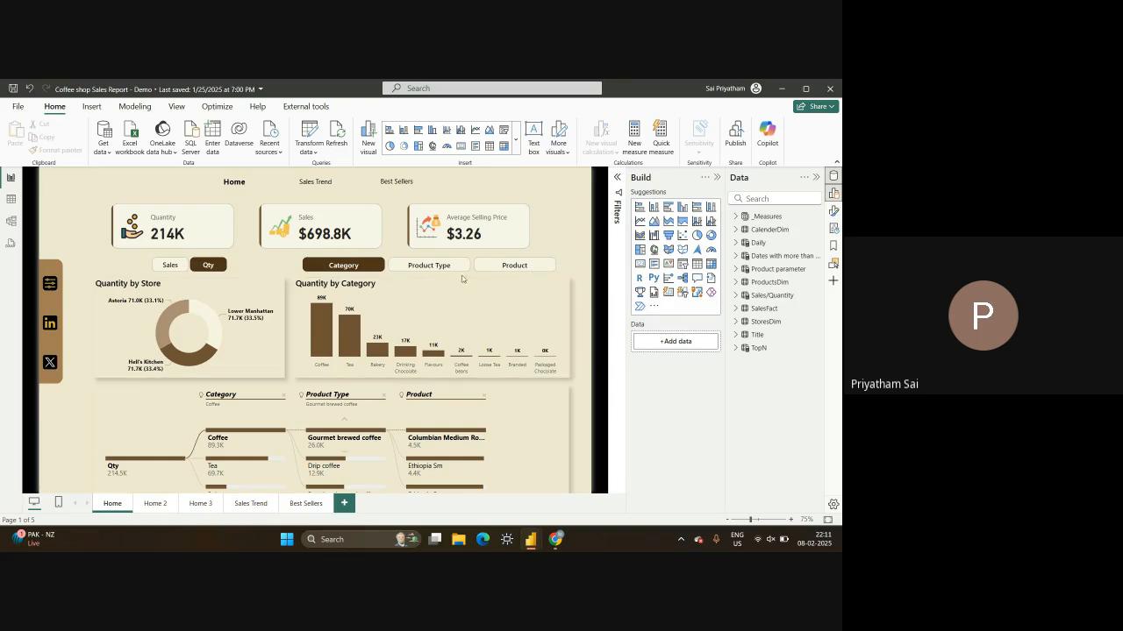
{"action": "left_click", "coordinate": [152, 505]}
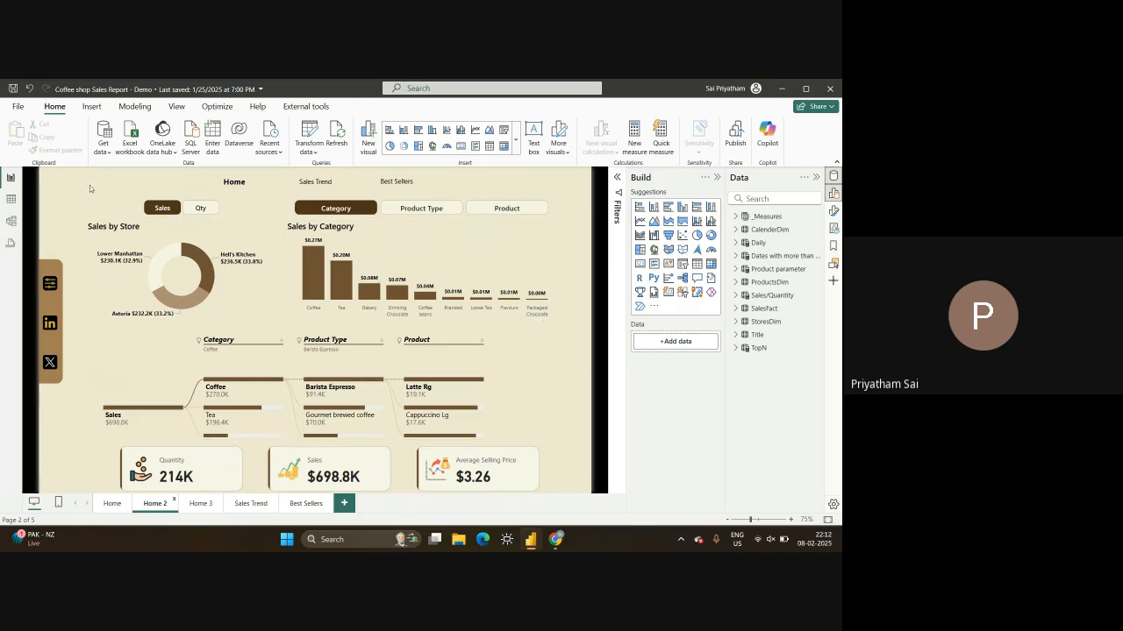
{"action": "left_click", "coordinate": [193, 505]}
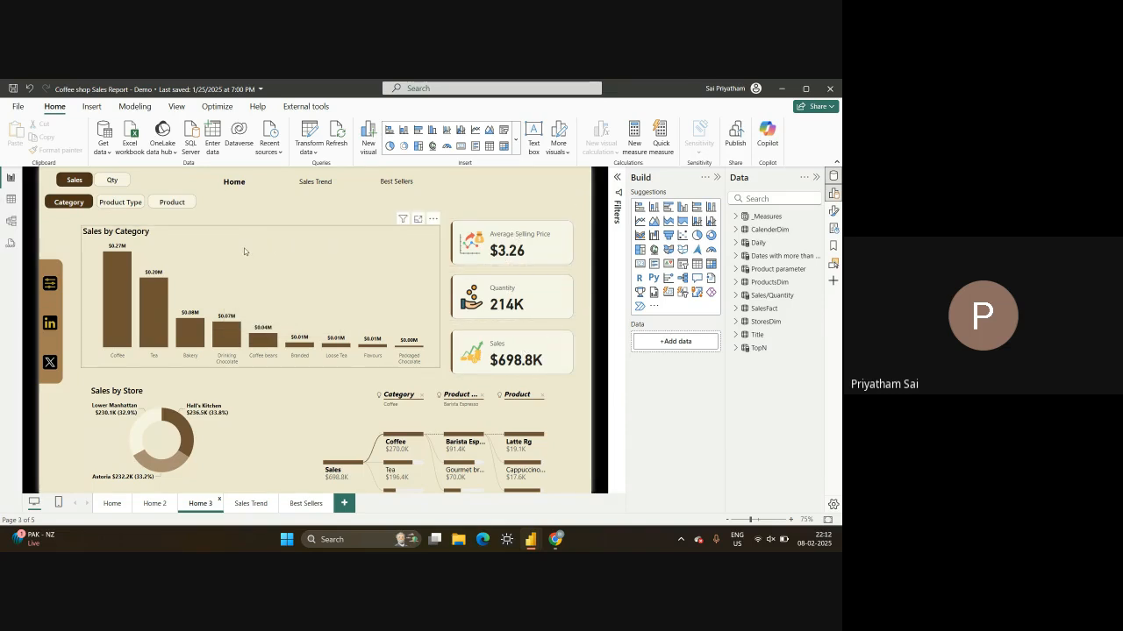
{"action": "left_click", "coordinate": [112, 506]}
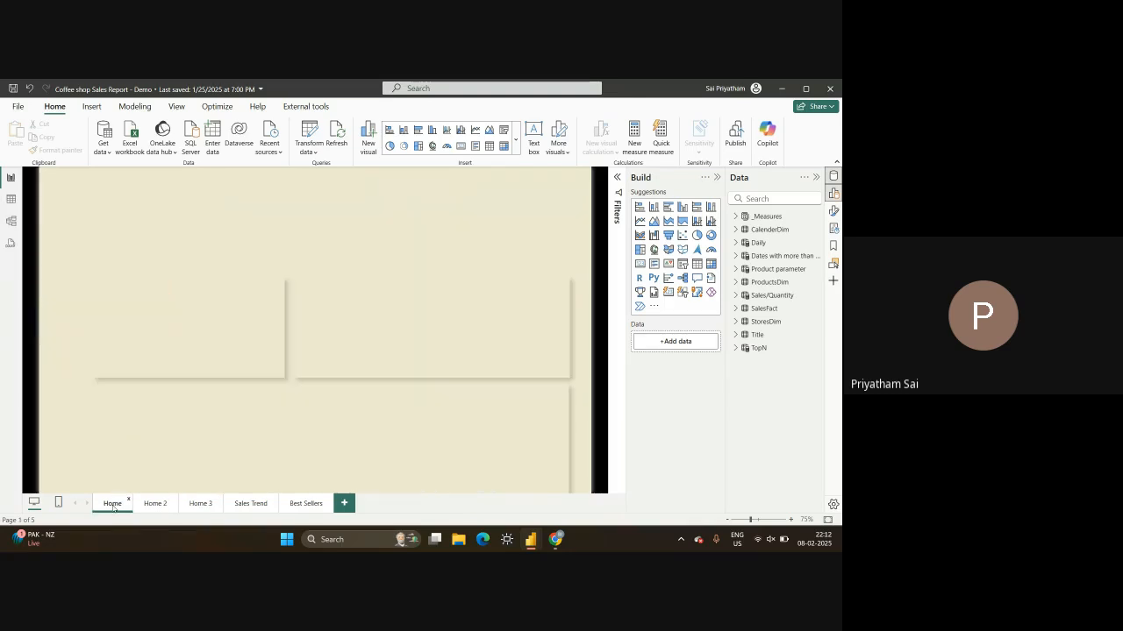
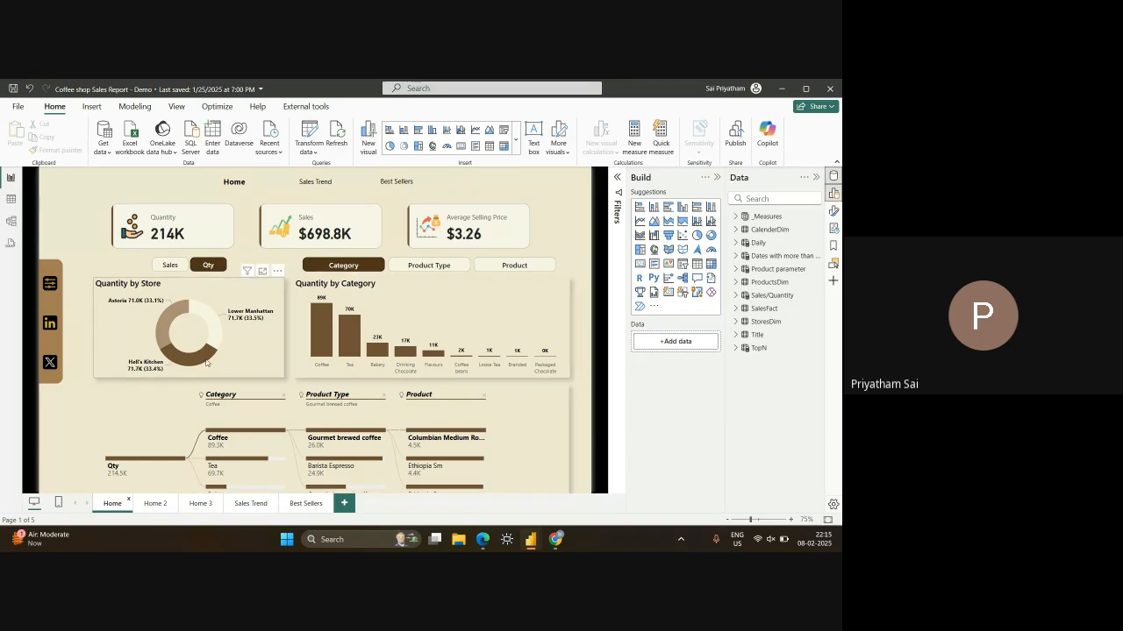
Show and hide the Home page's filter pop-out, and review the Sales Trend and Best Sellers pages
{"action": "left_click", "coordinate": [51, 286]}
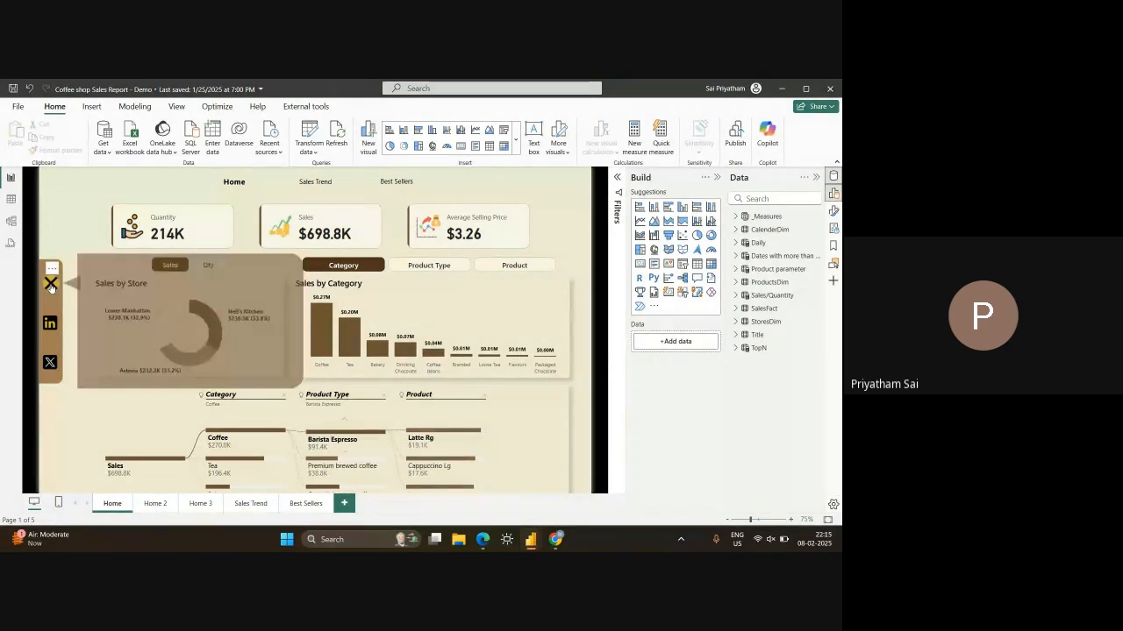
{"action": "left_click", "coordinate": [51, 284]}
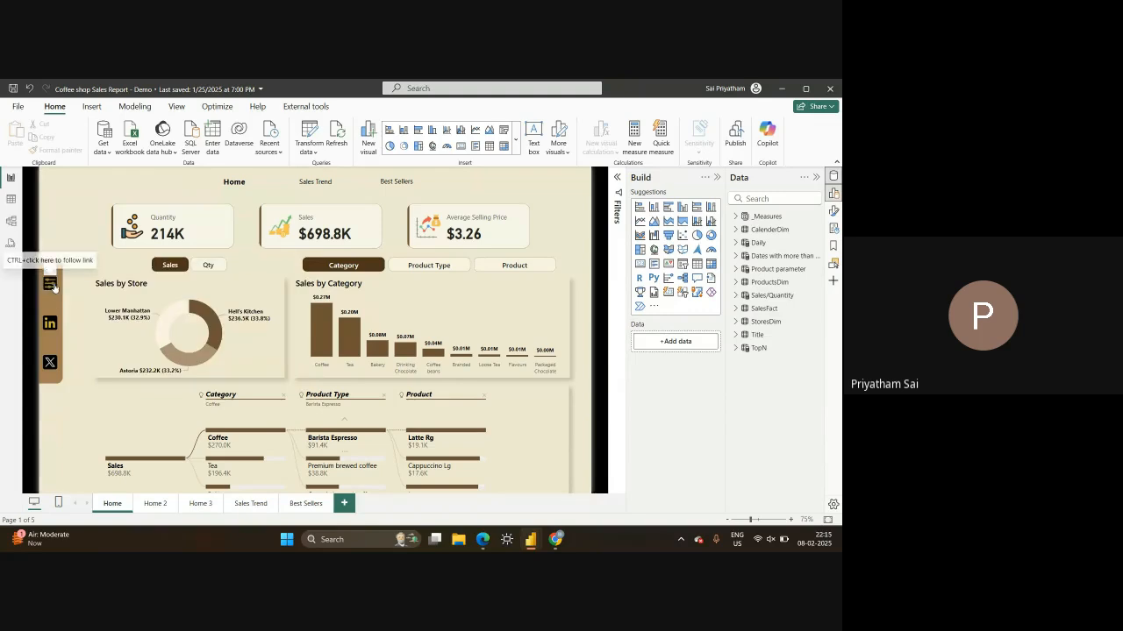
{"action": "left_click", "coordinate": [247, 504]}
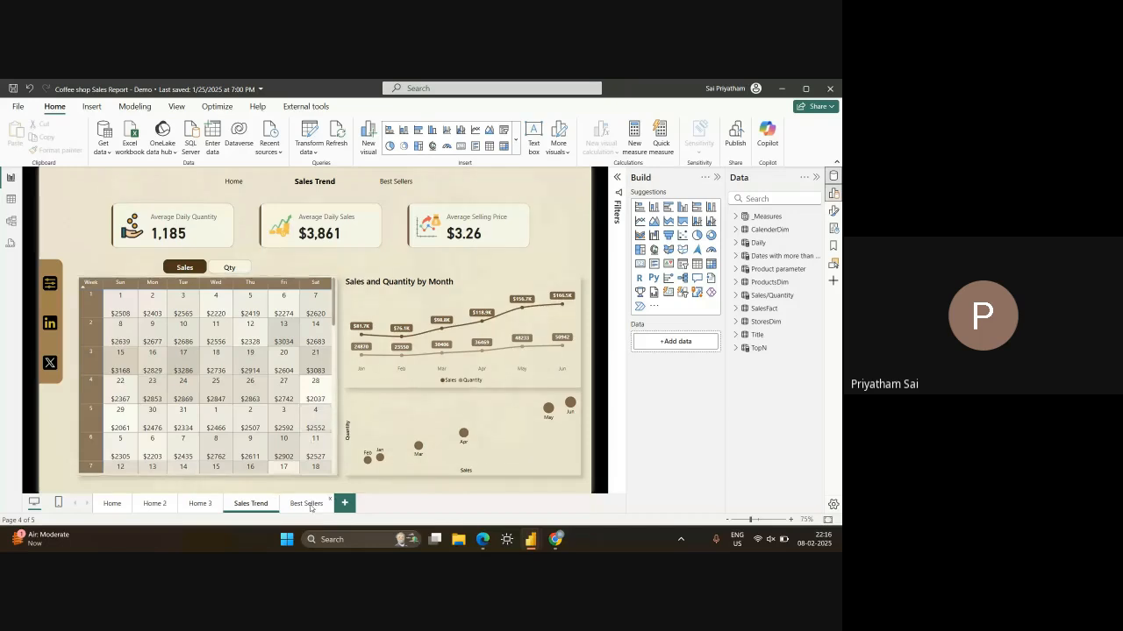
{"action": "left_click", "coordinate": [306, 504]}
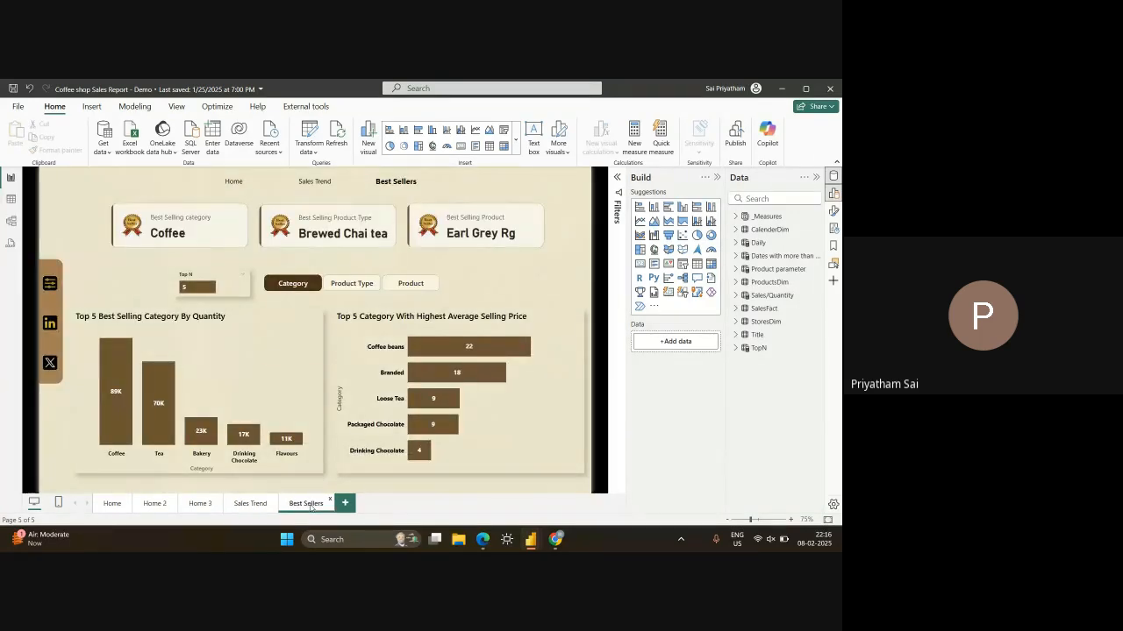
{"action": "left_click", "coordinate": [250, 504]}
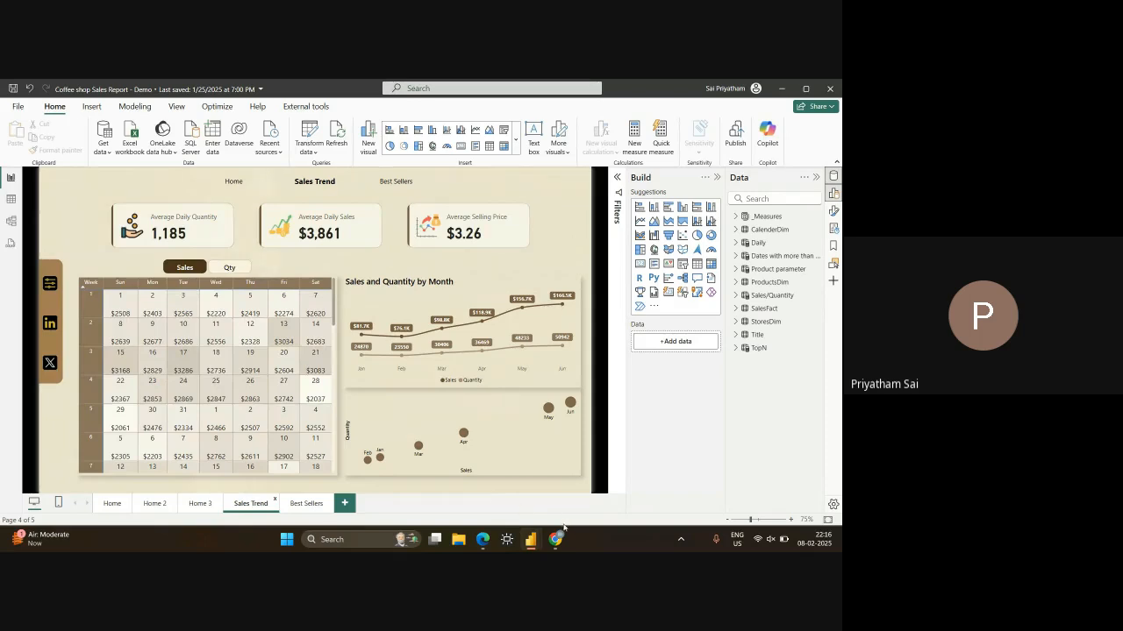
Switch to the Sales Report - Demo file and add a blank report page after Home
{"action": "mouse_move", "coordinate": [482, 539]}
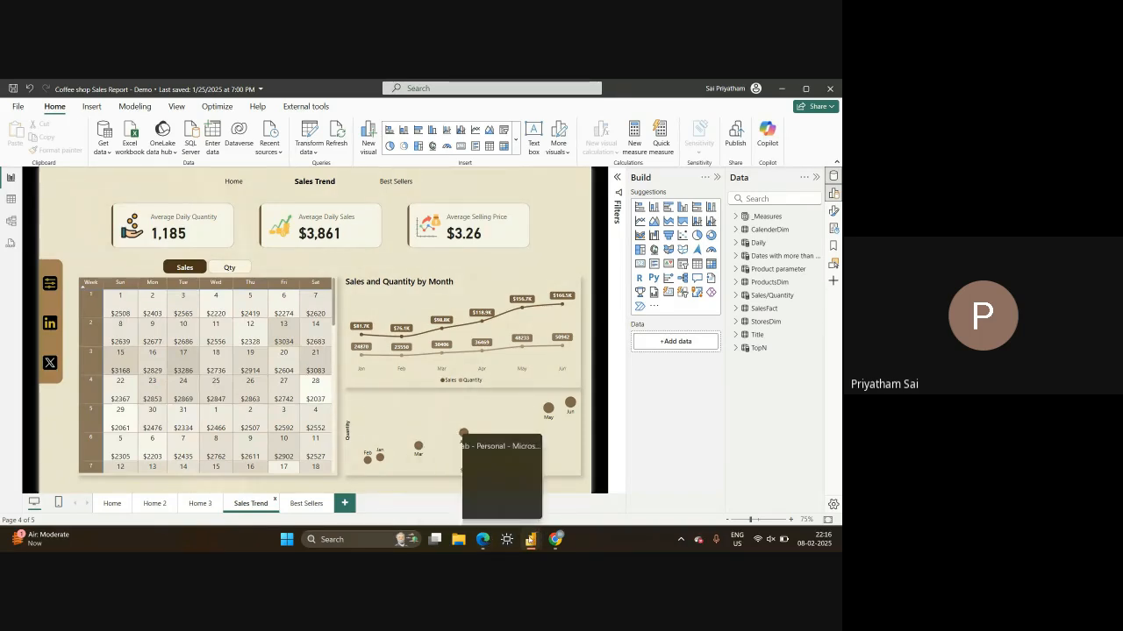
{"action": "mouse_move", "coordinate": [530, 539]}
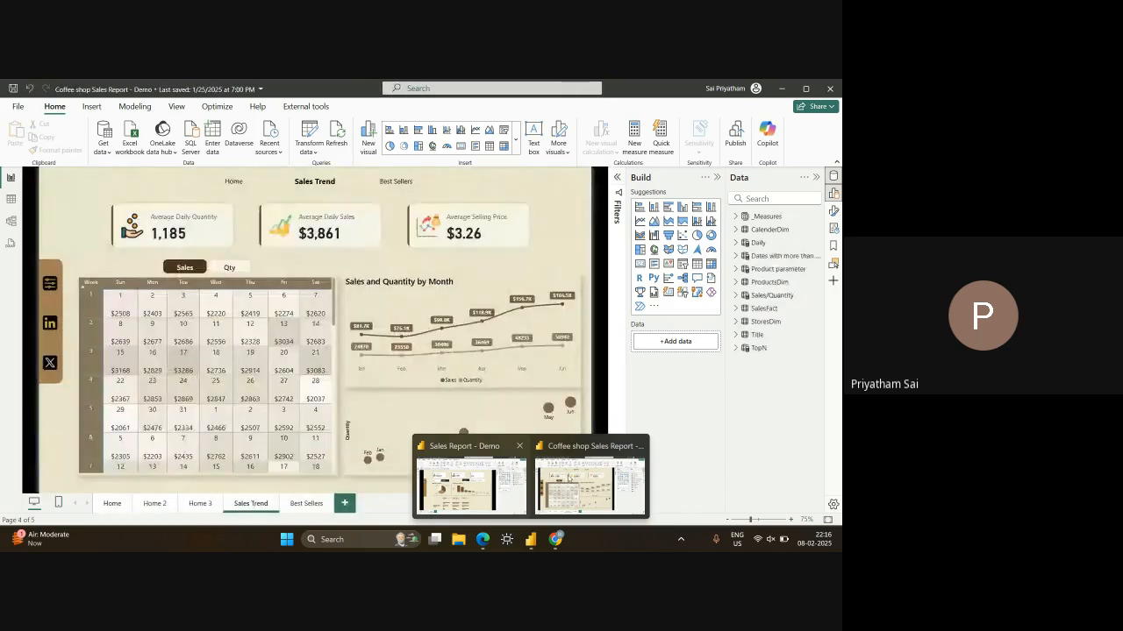
{"action": "left_click", "coordinate": [471, 478]}
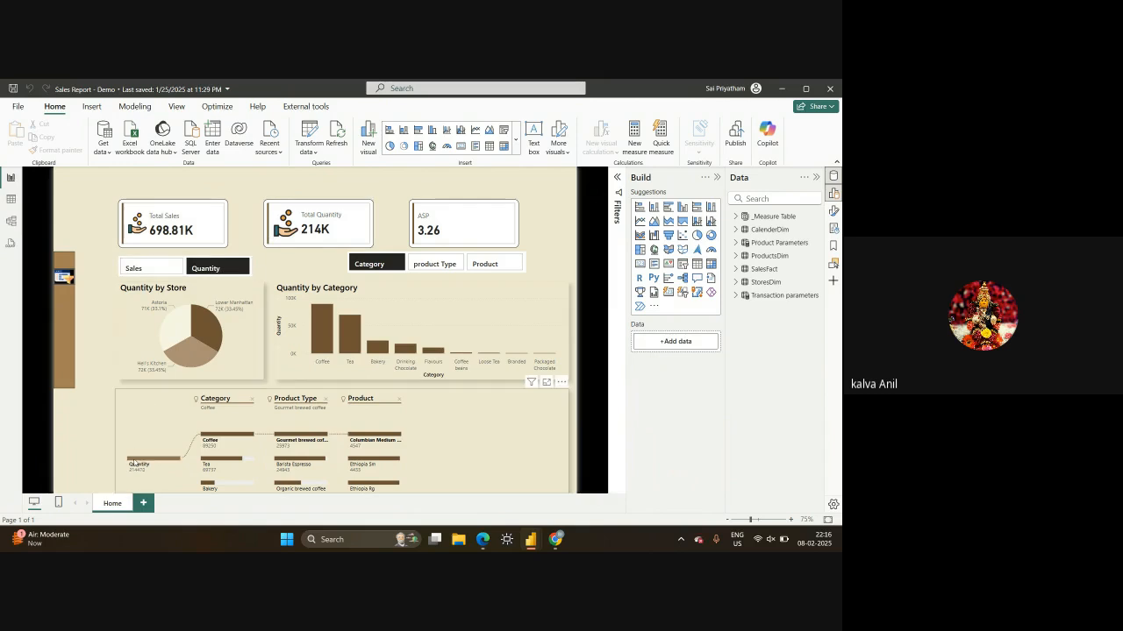
{"action": "left_click", "coordinate": [143, 502]}
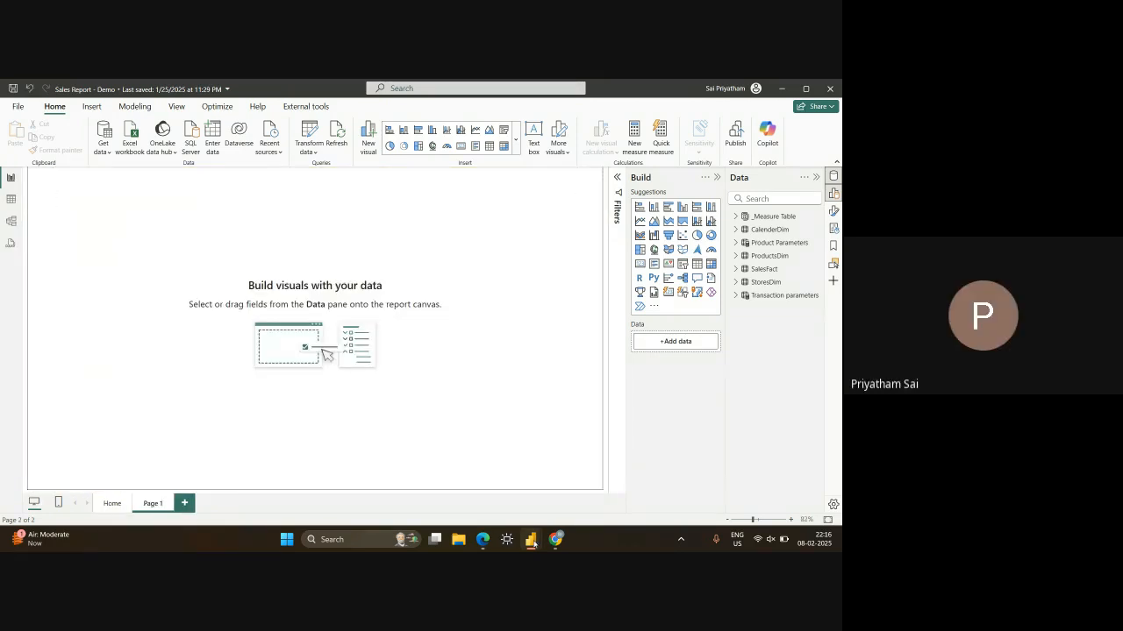
Return to the Coffee shop Sales Report - Demo file and examine the Average Daily Quantity card on the Sales Trend page
{"action": "mouse_move", "coordinate": [532, 542]}
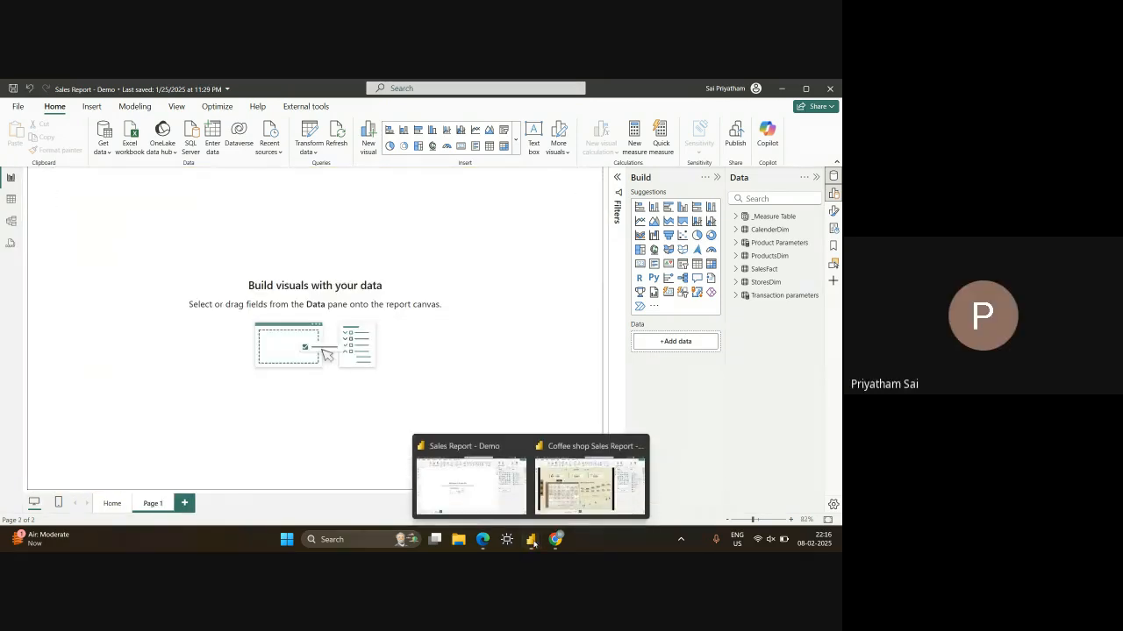
{"action": "left_click", "coordinate": [574, 461]}
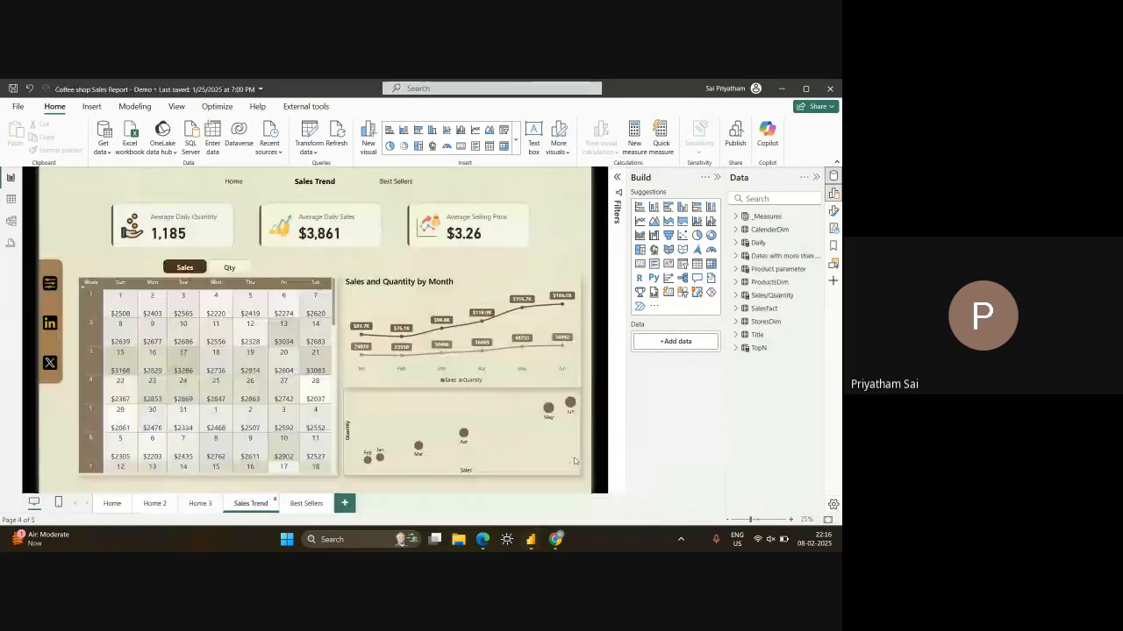
{"action": "left_click", "coordinate": [549, 221]}
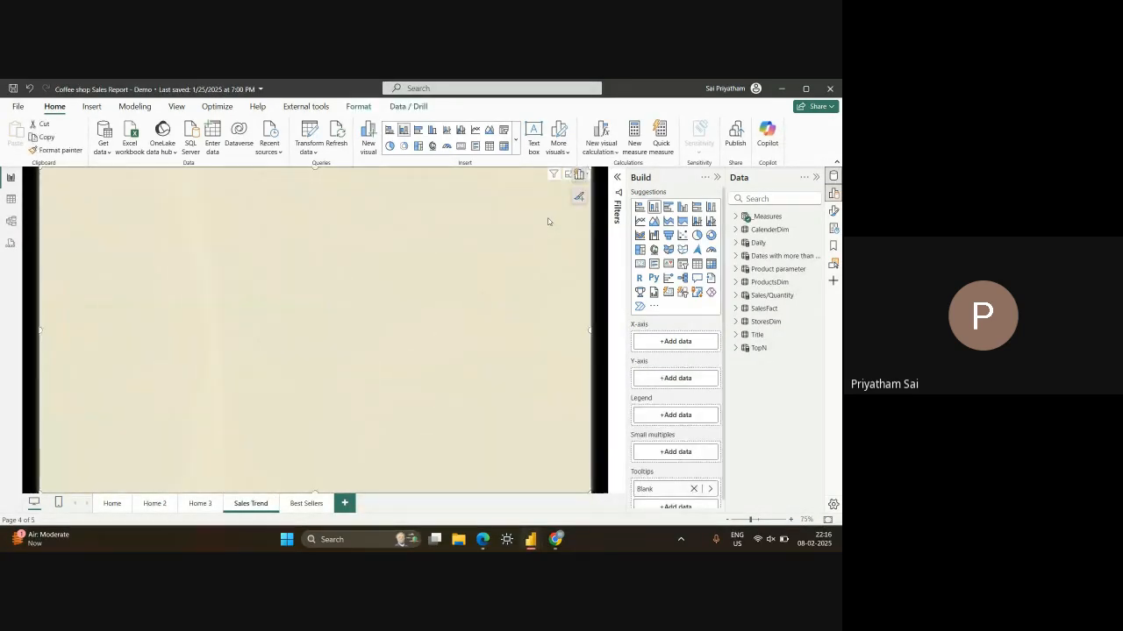
{"action": "key", "text": "Escape"}
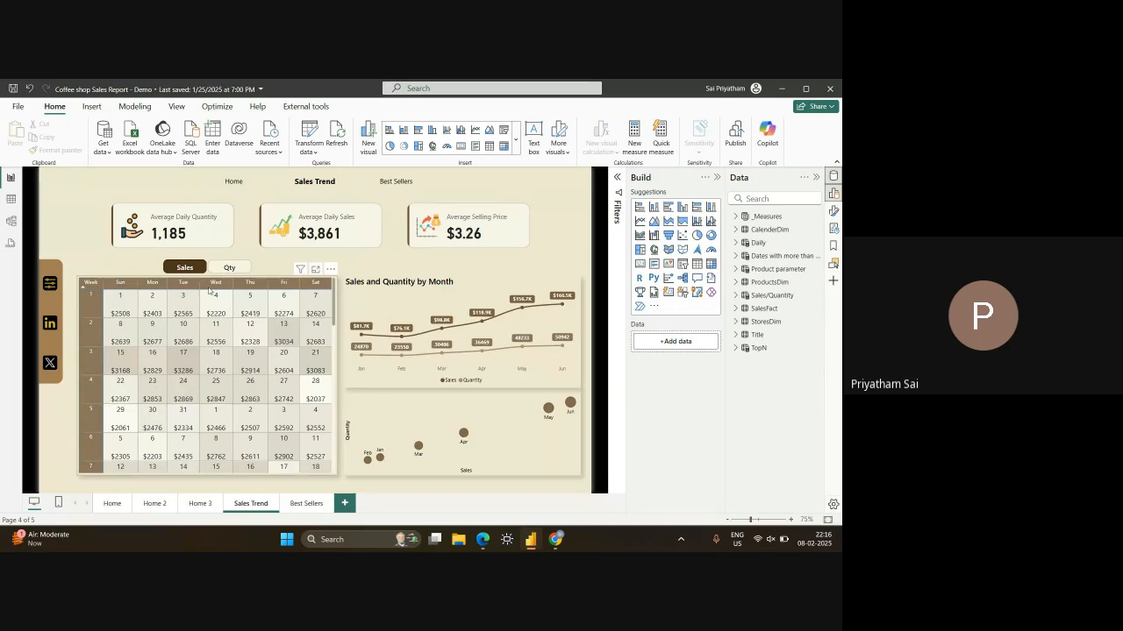
{"action": "left_click", "coordinate": [201, 219]}
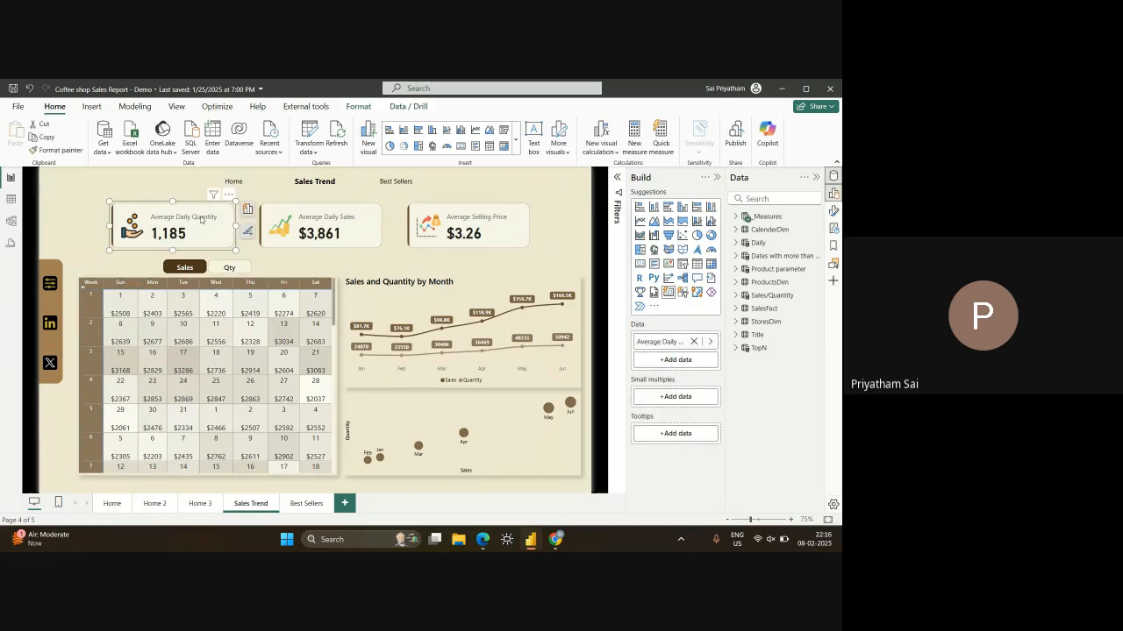
{"action": "left_click", "coordinate": [94, 211]}
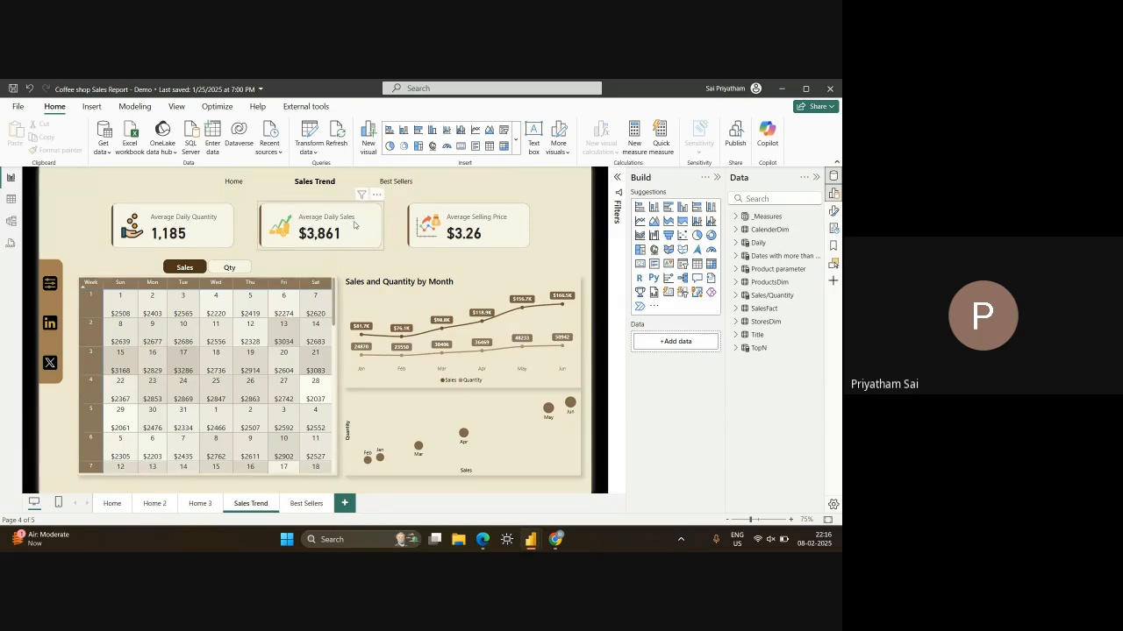
{"action": "left_click", "coordinate": [205, 226]}
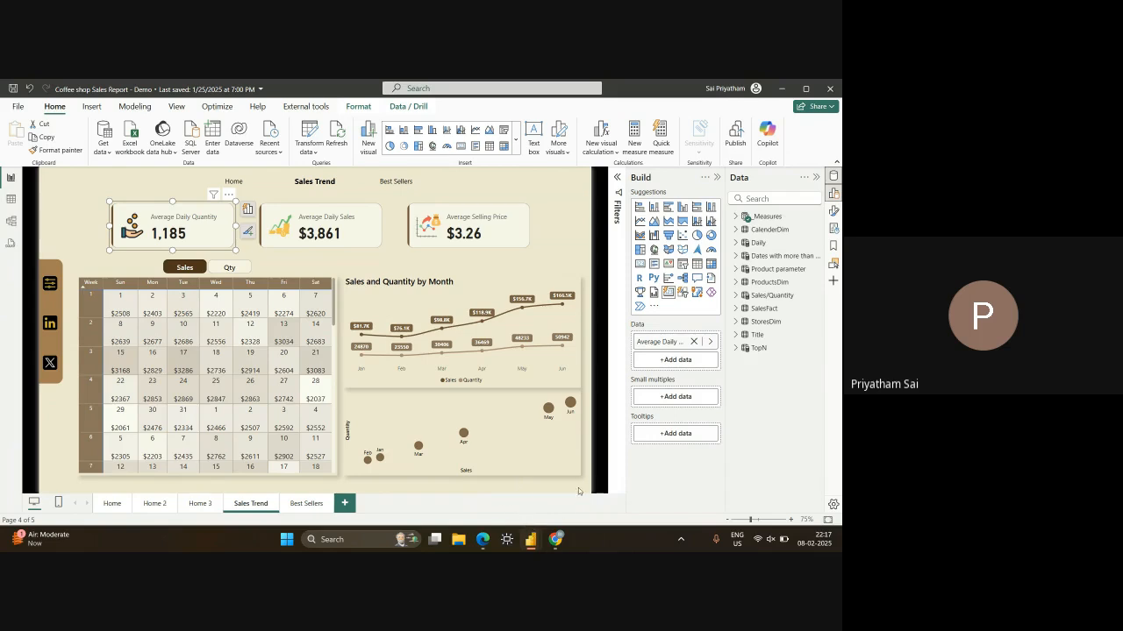
{"action": "left_click", "coordinate": [560, 240]}
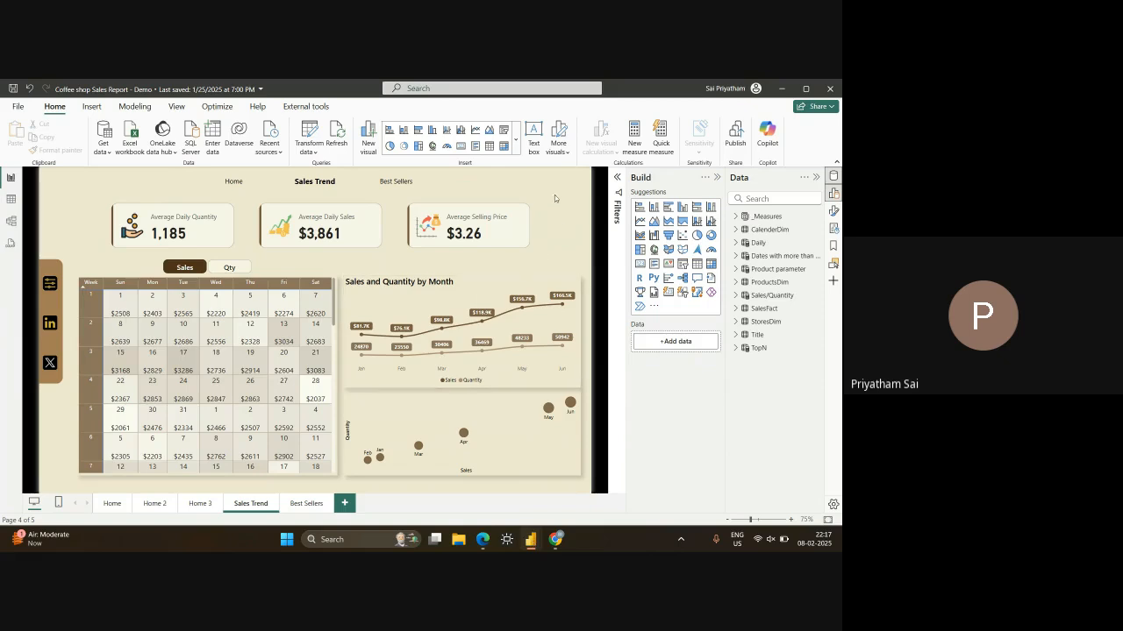
In Sales Report - Demo, create the measure Average Daily Quantity in _Measure Table, starting its formula with DIVIDE([Total Quantity],
{"action": "left_click", "coordinate": [780, 90]}
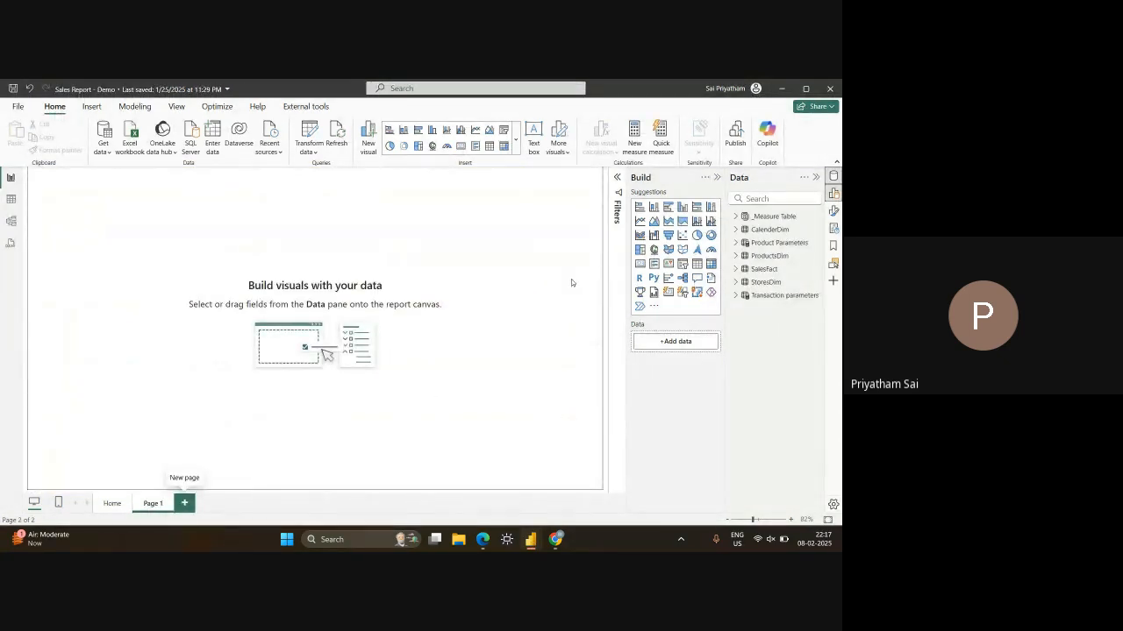
{"action": "right_click", "coordinate": [755, 220]}
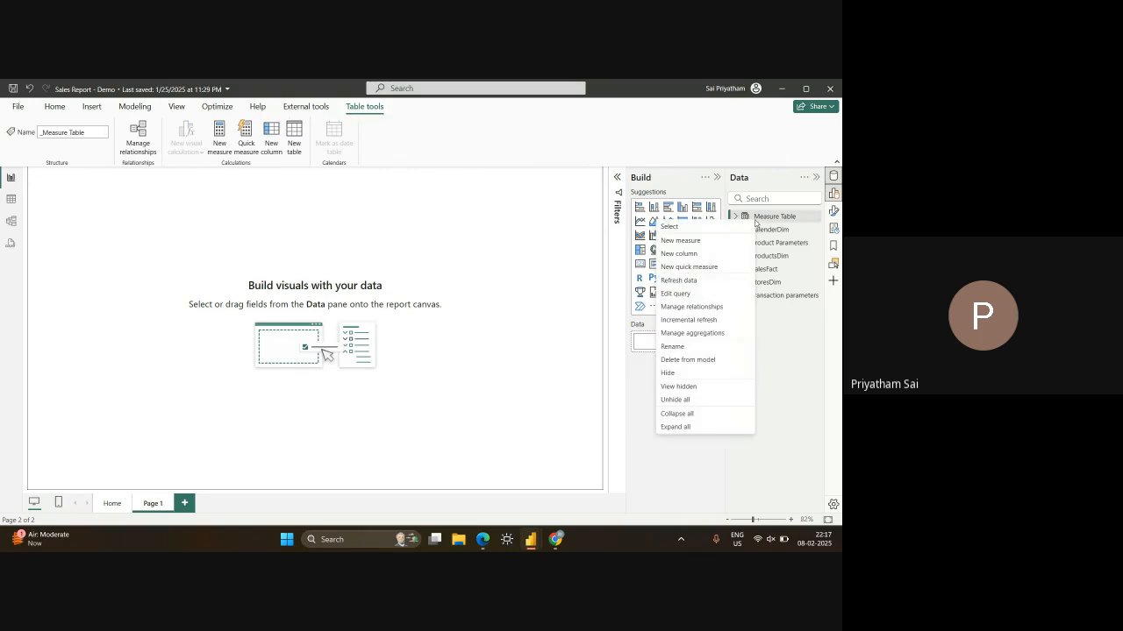
{"action": "left_click", "coordinate": [688, 243]}
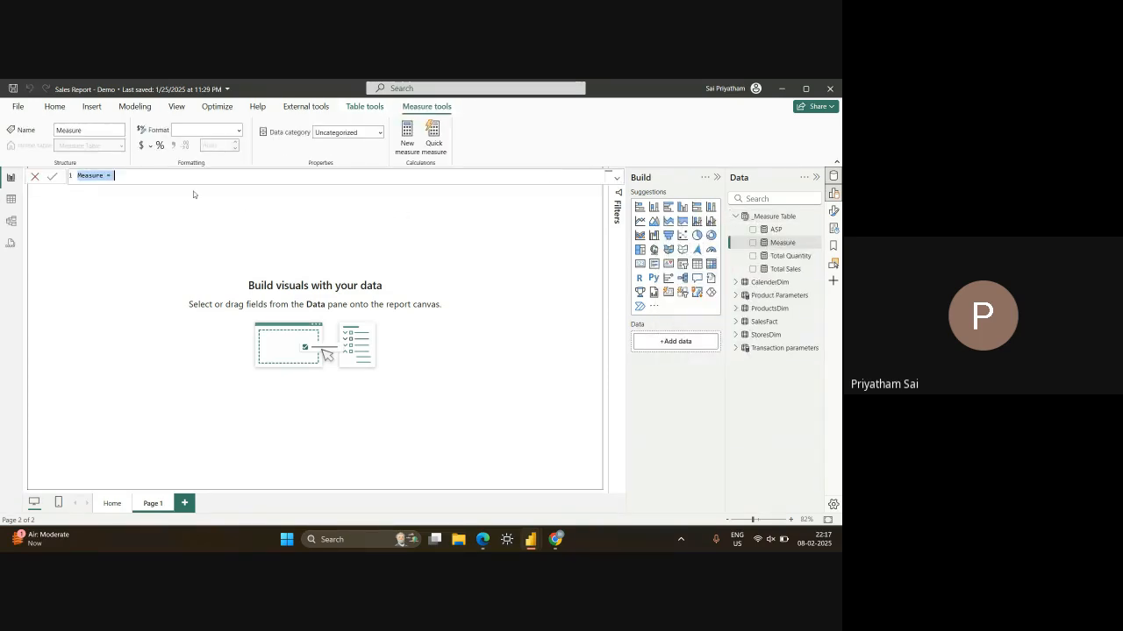
{"action": "type", "text": "Average Daily Quantity = c"}
{"action": "key", "text": "BackSpace"}
{"action": "type", "text": "DIVIDE("}
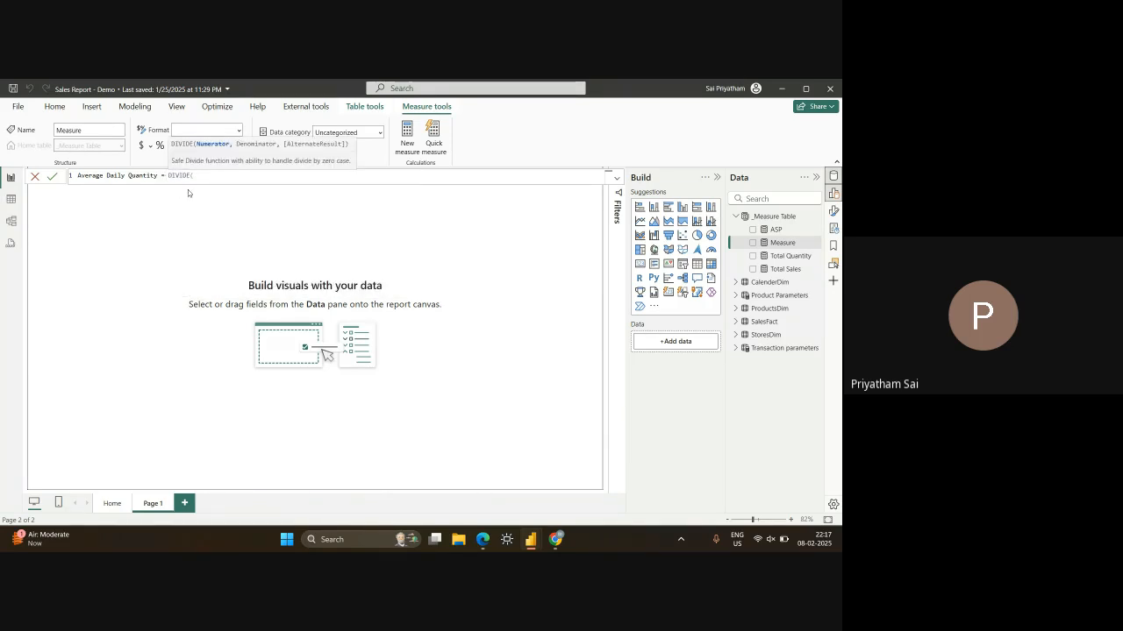
{"action": "type", "text": "tot"}
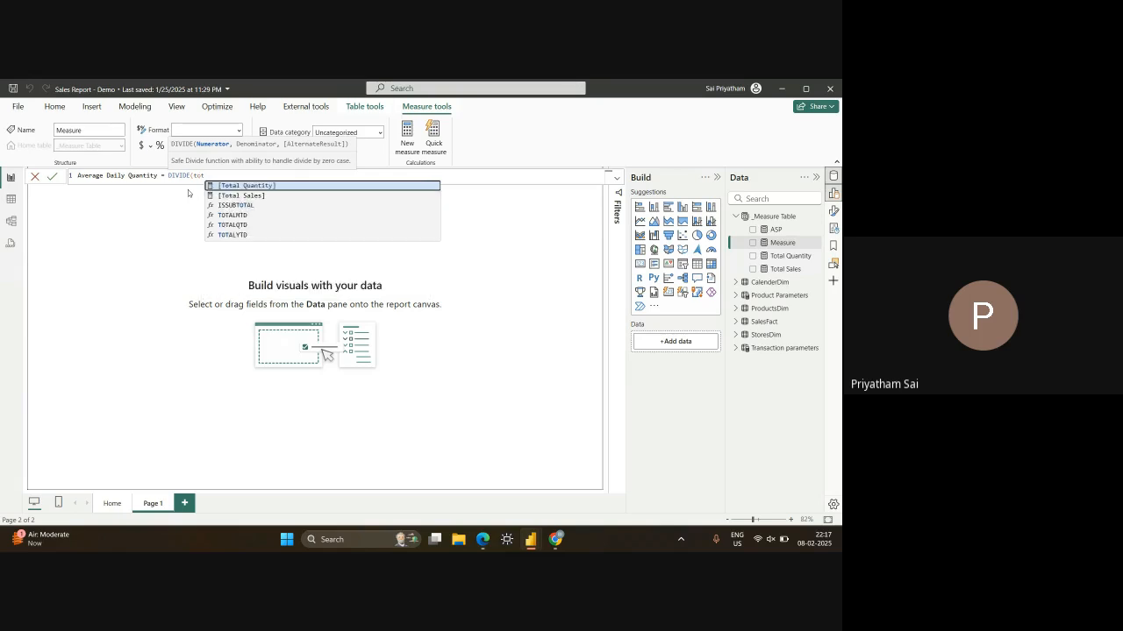
{"action": "key", "text": "Tab"}
{"action": "type", "text": ", "}
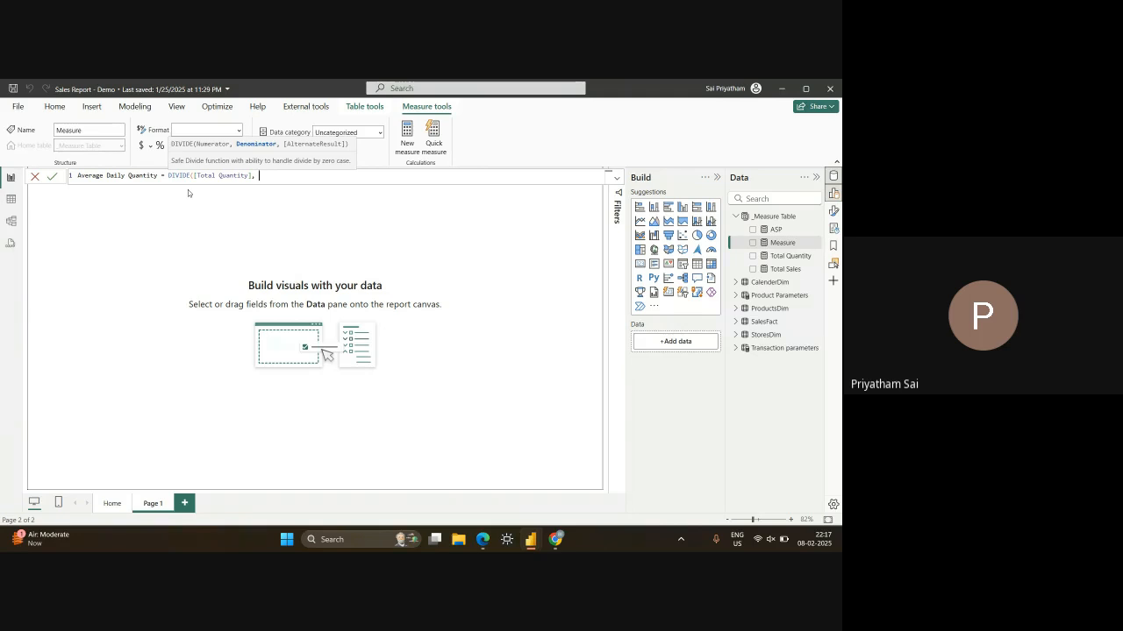
Complete the DIVIDE denominator in the Average Daily Quantity formula with CALCULATE(DISTINCTCOUNTNOBLANK(CalenderDim[Date])) and close all parentheses
{"action": "type", "text": "cal"}
{"action": "key", "text": "Tab"}
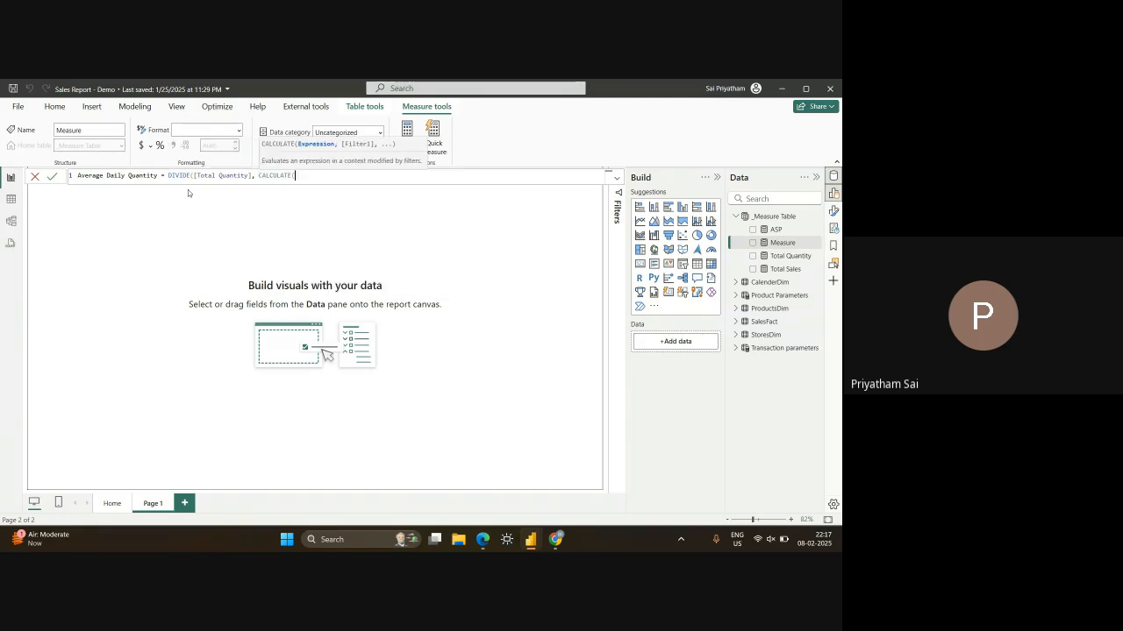
{"action": "type", "text": "dist"}
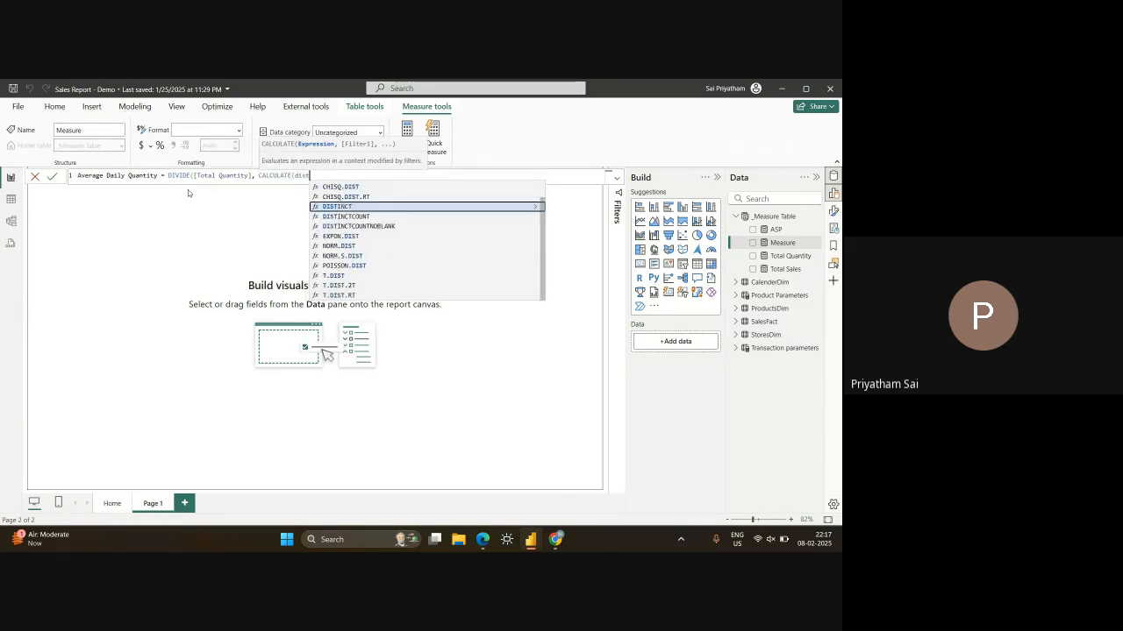
{"action": "key", "text": "Down"}
{"action": "key", "text": "Down"}
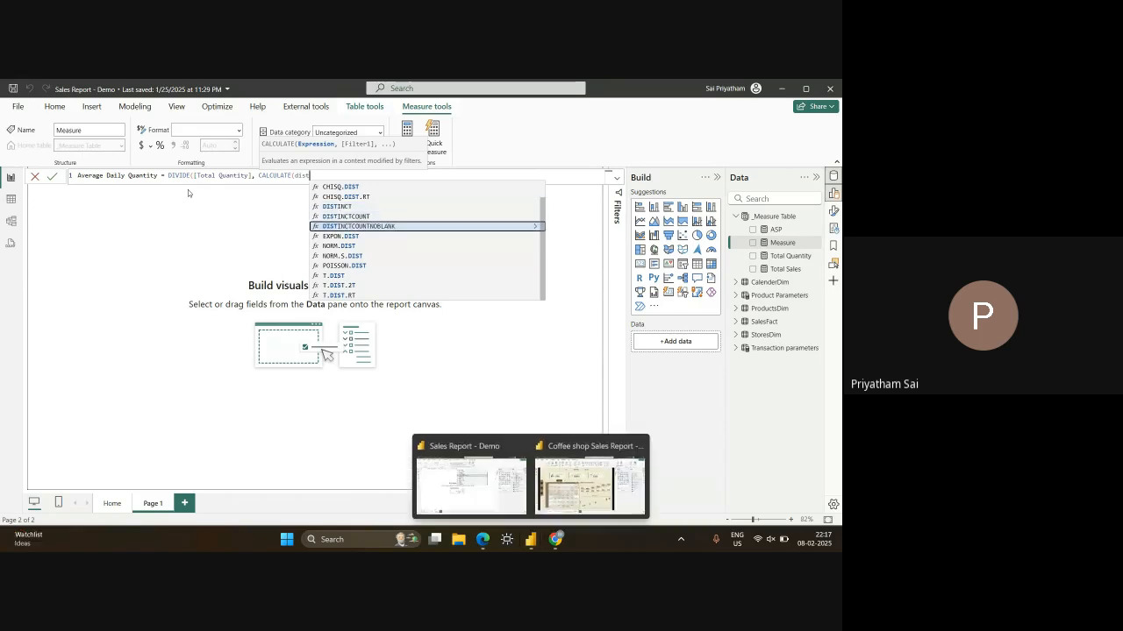
{"action": "key", "text": "Tab"}
{"action": "type", "text": "cal"}
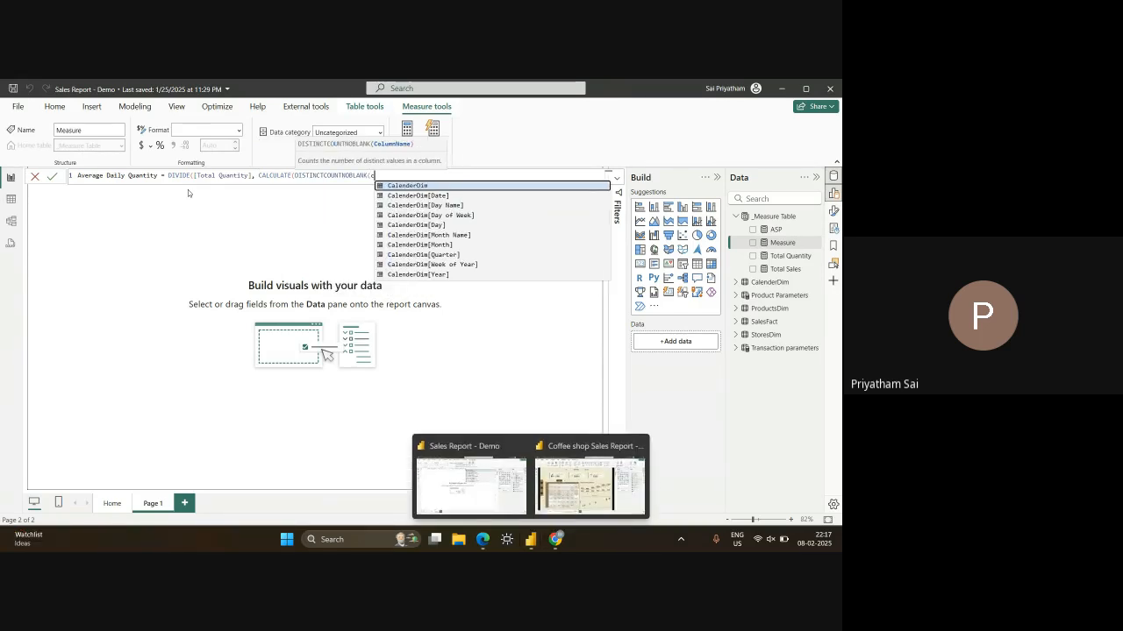
{"action": "left_click", "coordinate": [415, 198]}
{"action": "type", "text": ")"}
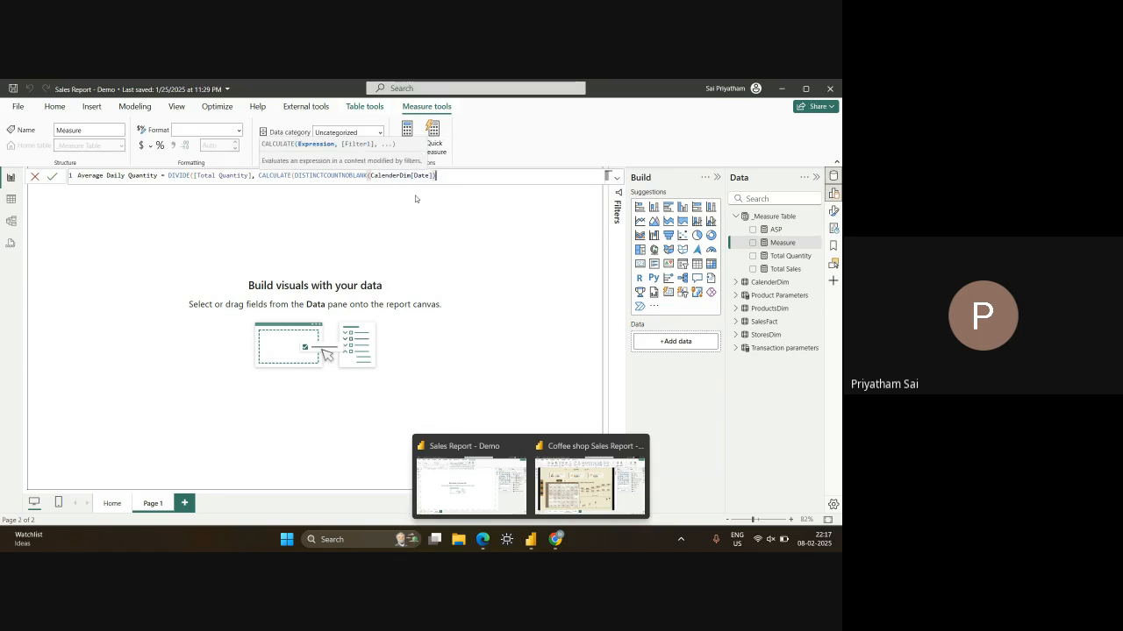
{"action": "type", "text": "))"}
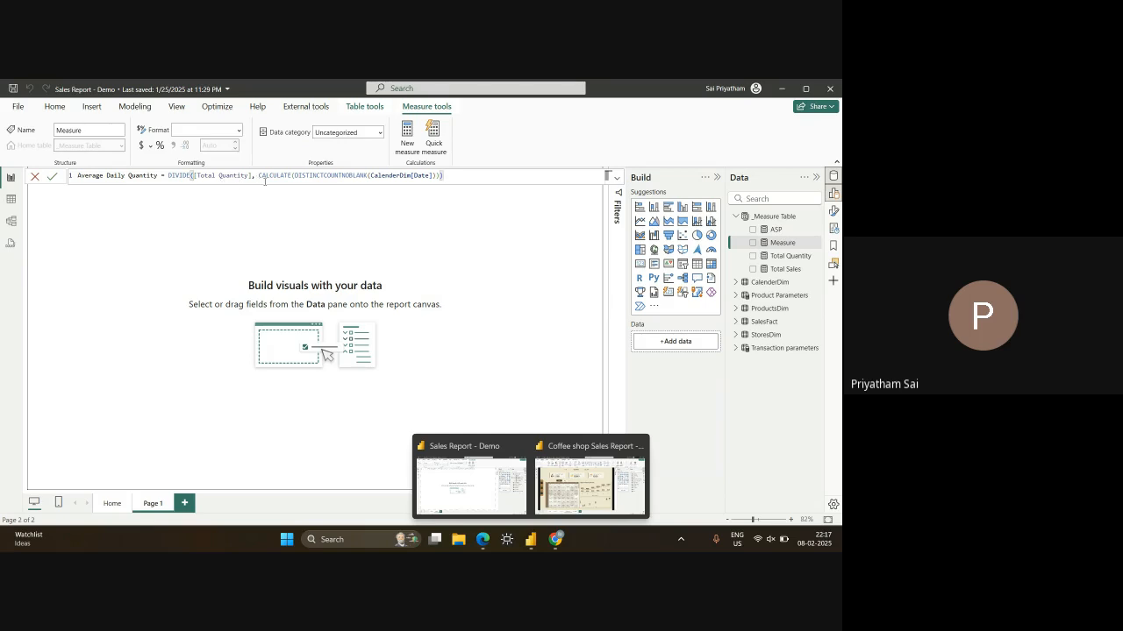
Add SalesFact as the filter argument of CALCULATE in the Average Daily Quantity formula and commit the measure
{"action": "scroll", "coordinate": [265, 181], "scroll_direction": "up", "scroll_amount": 3}
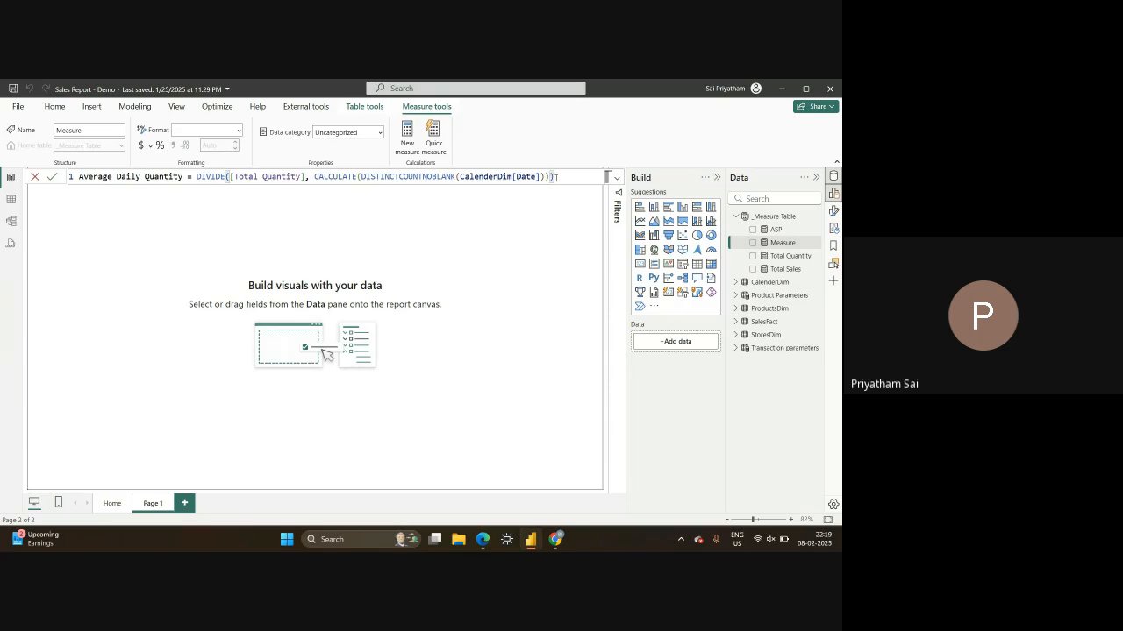
{"action": "key", "text": "BackSpace"}
{"action": "type", "text": ","}
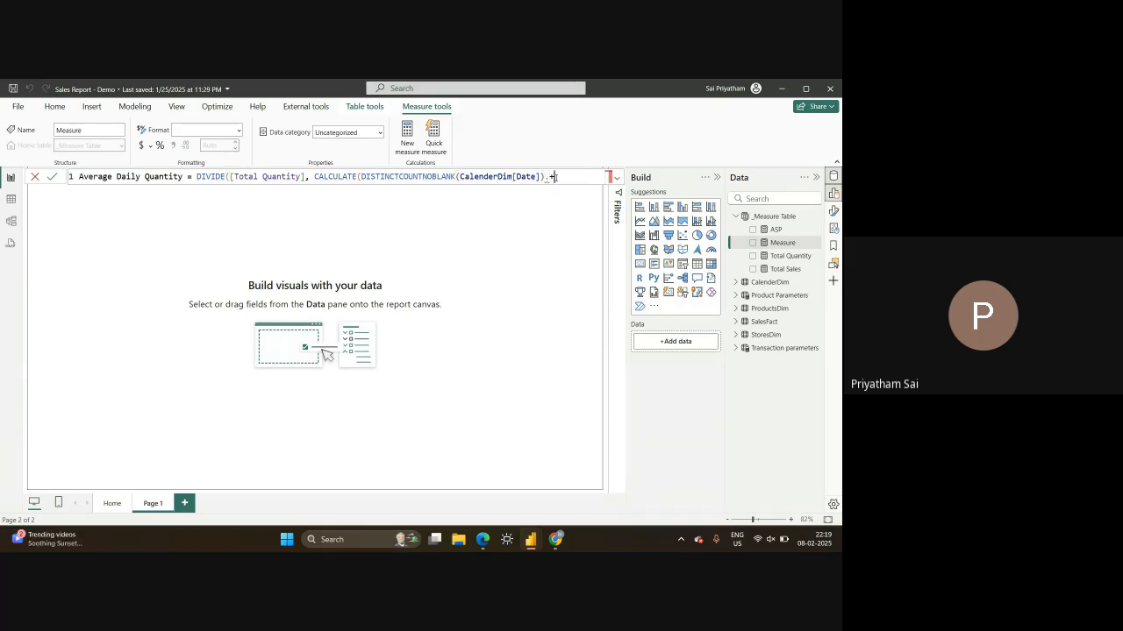
{"action": "key", "text": "BackSpace"}
{"action": "type", "text": ",sa"}
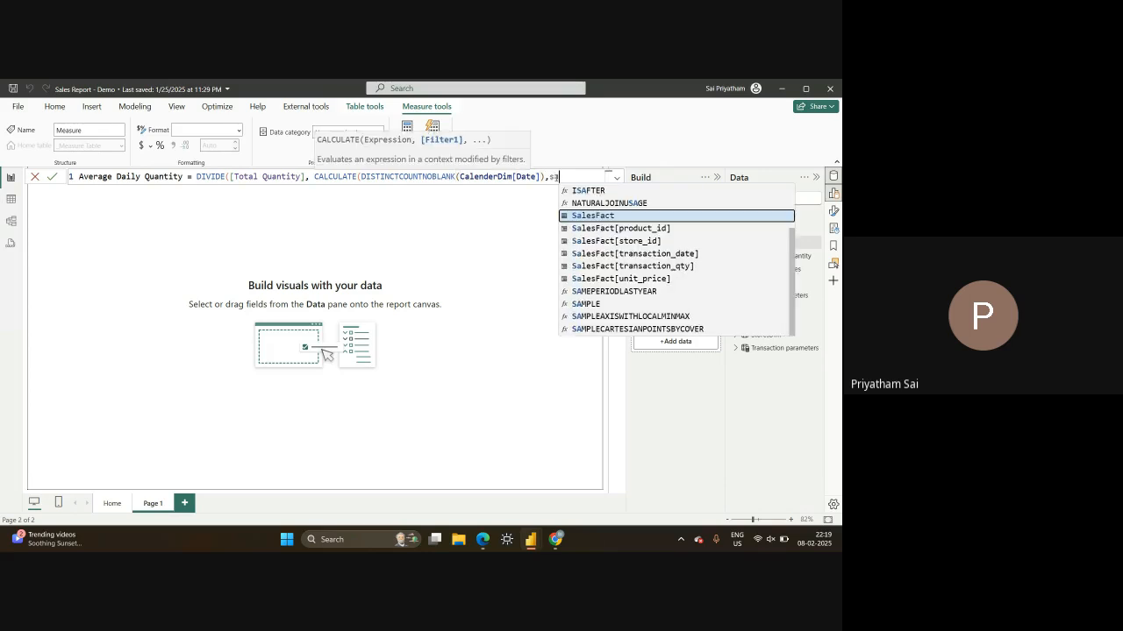
{"action": "key", "text": "Tab"}
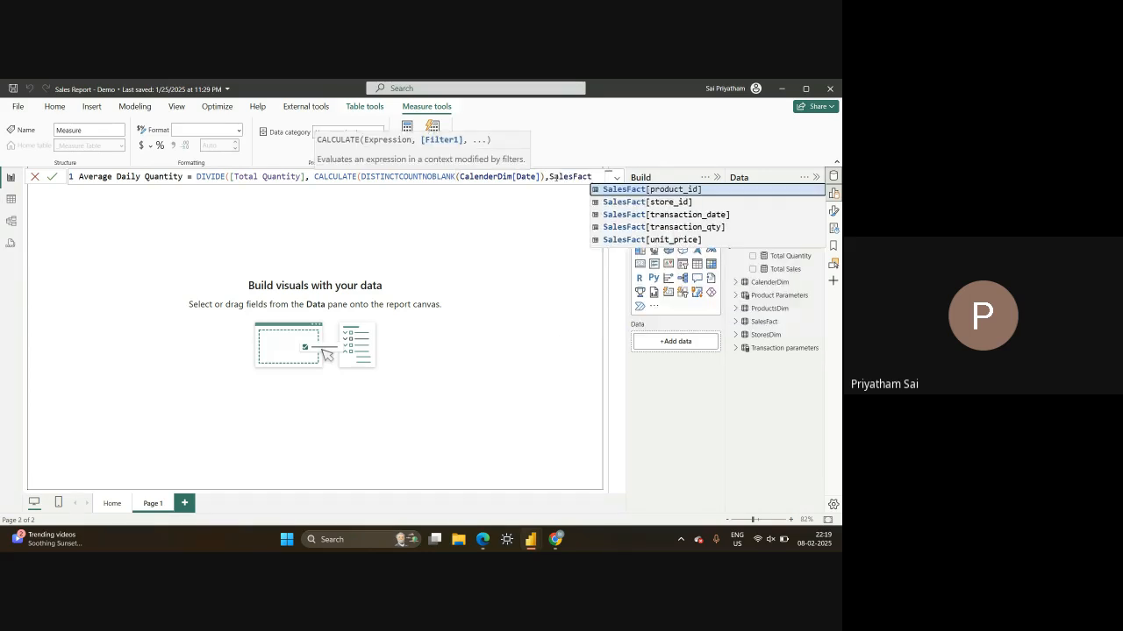
{"action": "type", "text": "))"}
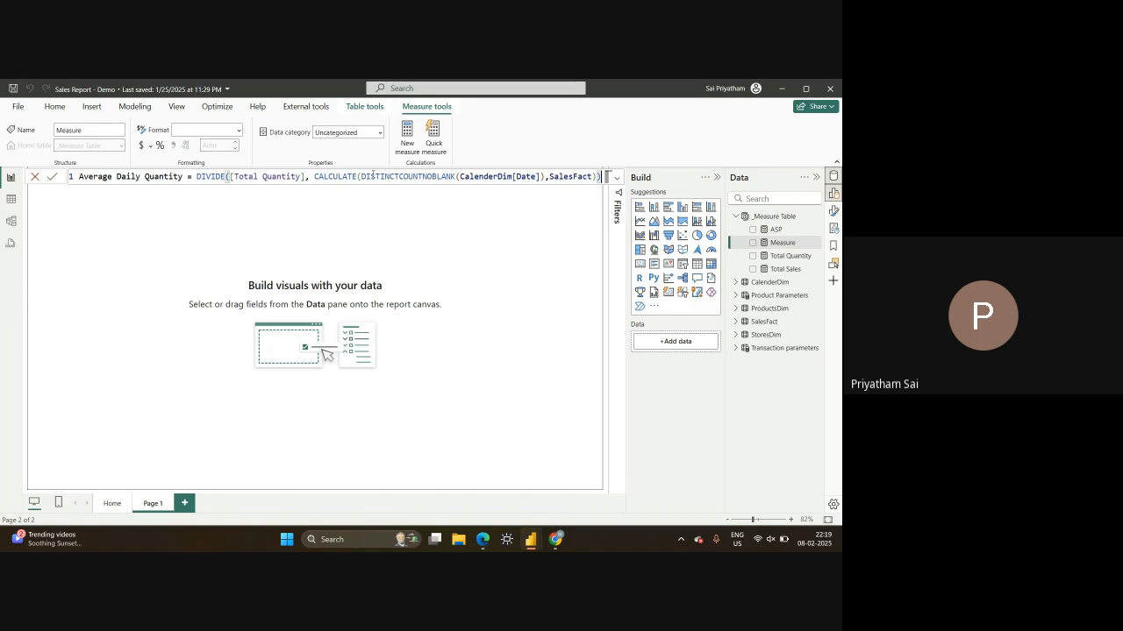
{"action": "key", "text": "Return"}
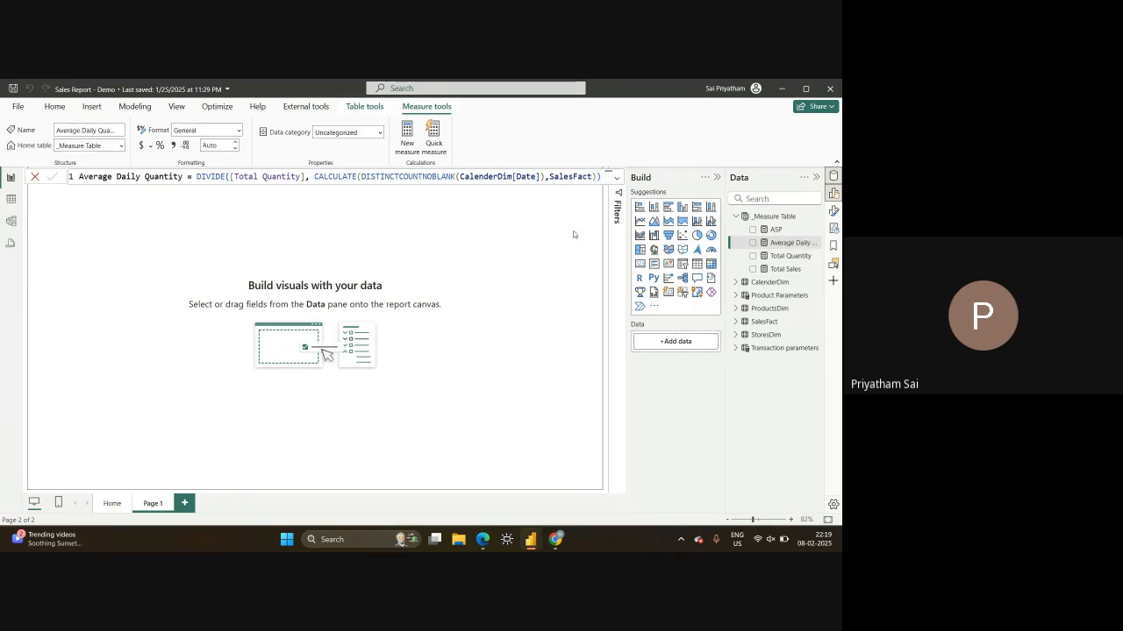
Add a card showing Average Daily Quantity to Page 1, shrink its height, and place it near the page's upper left
{"action": "left_click", "coordinate": [752, 243]}
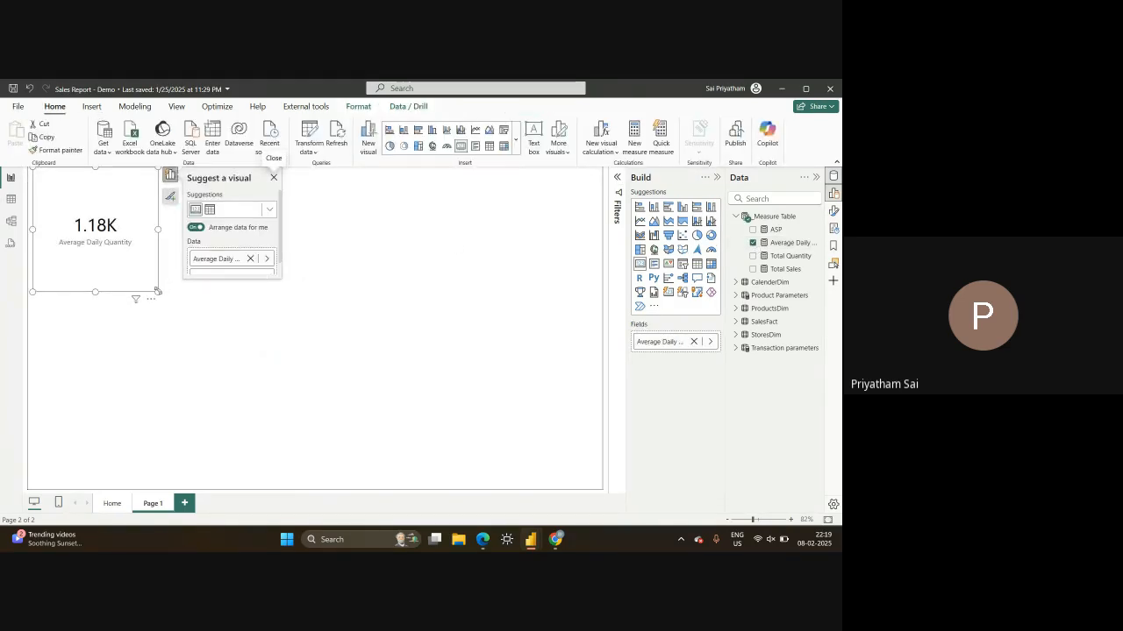
{"action": "left_click_drag", "start_coordinate": [157, 291], "coordinate": [234, 233]}
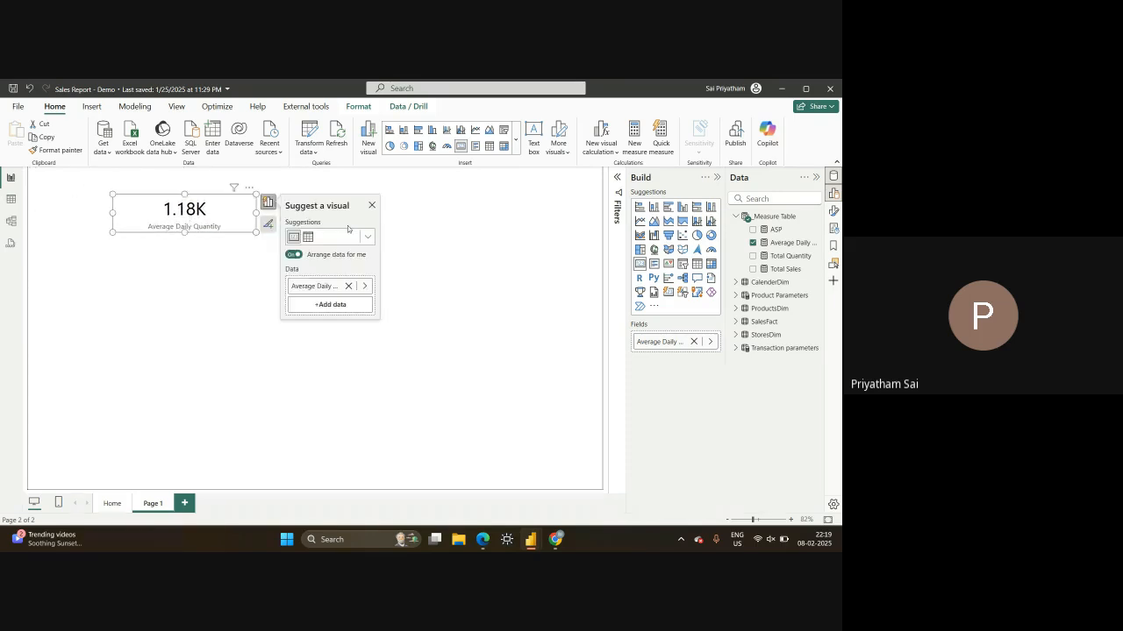
{"action": "left_click", "coordinate": [561, 252]}
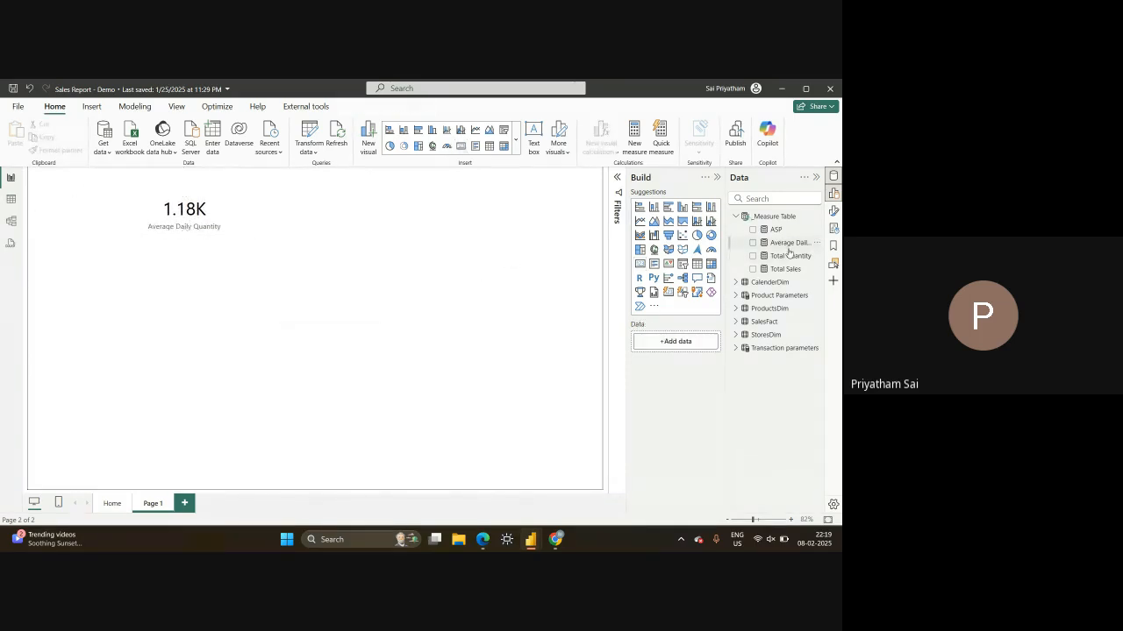
Create another measure in _Measure Table and paste in the copied Average Daily Quantity formula, enlarging the formula text
{"action": "right_click", "coordinate": [767, 216]}
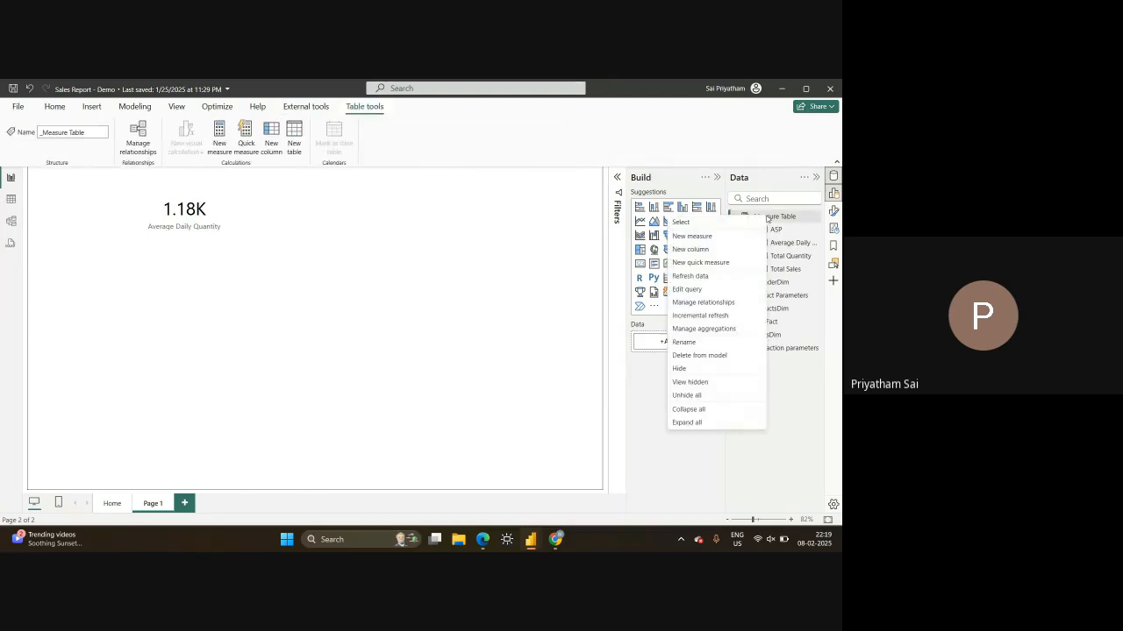
{"action": "left_click", "coordinate": [792, 243]}
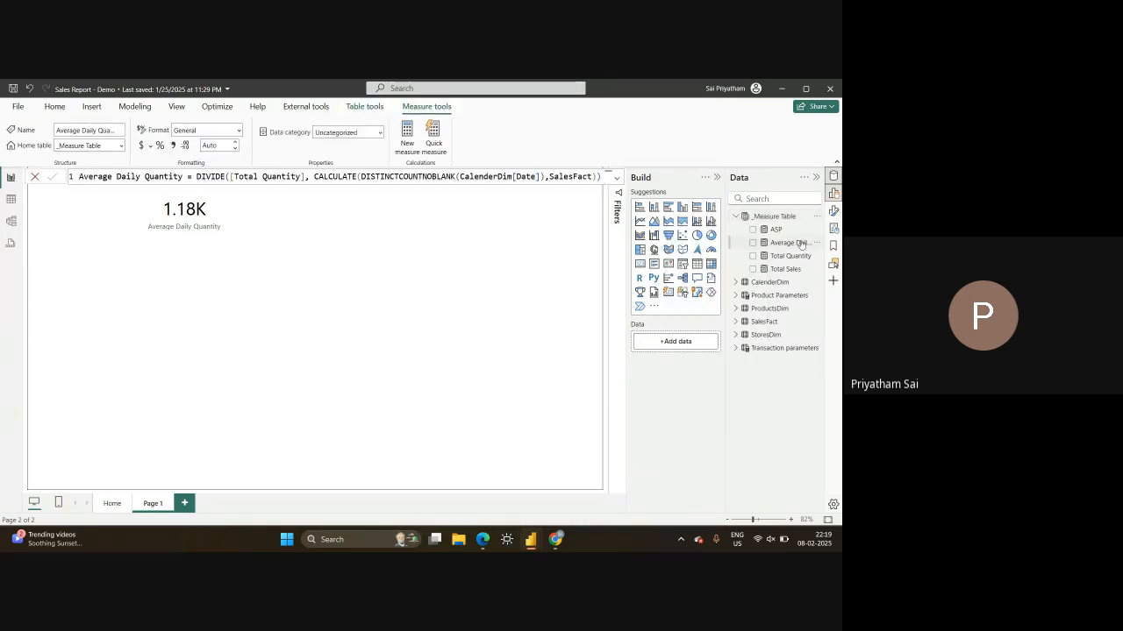
{"action": "triple_click", "coordinate": [559, 176]}
{"action": "key", "text": "ctrl+c"}
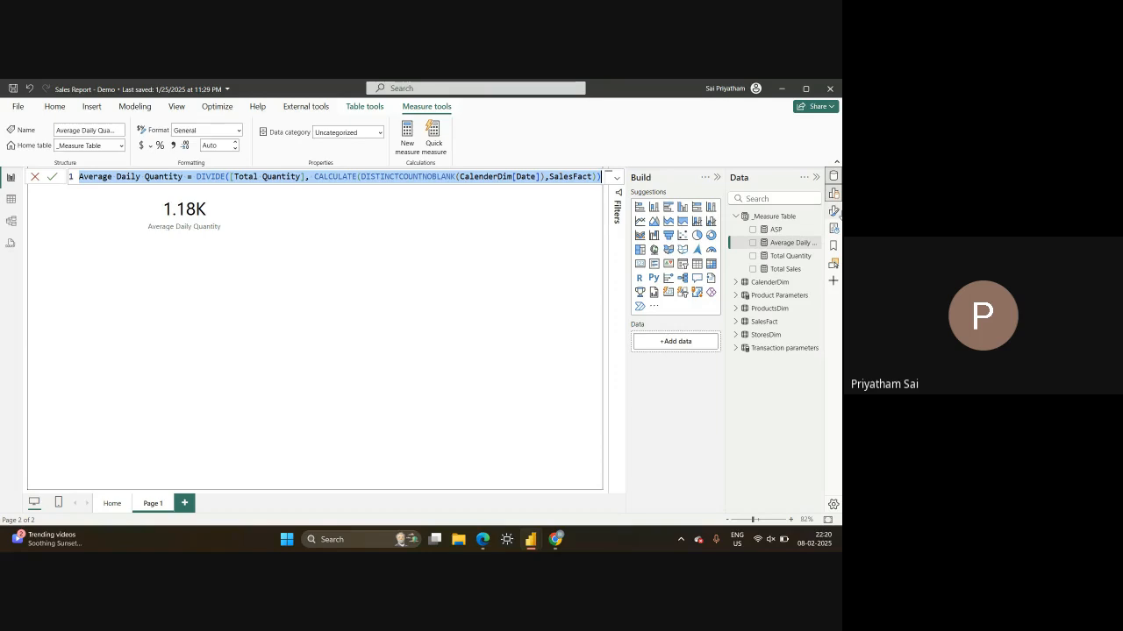
{"action": "left_click", "coordinate": [783, 217]}
{"action": "right_click", "coordinate": [783, 219]}
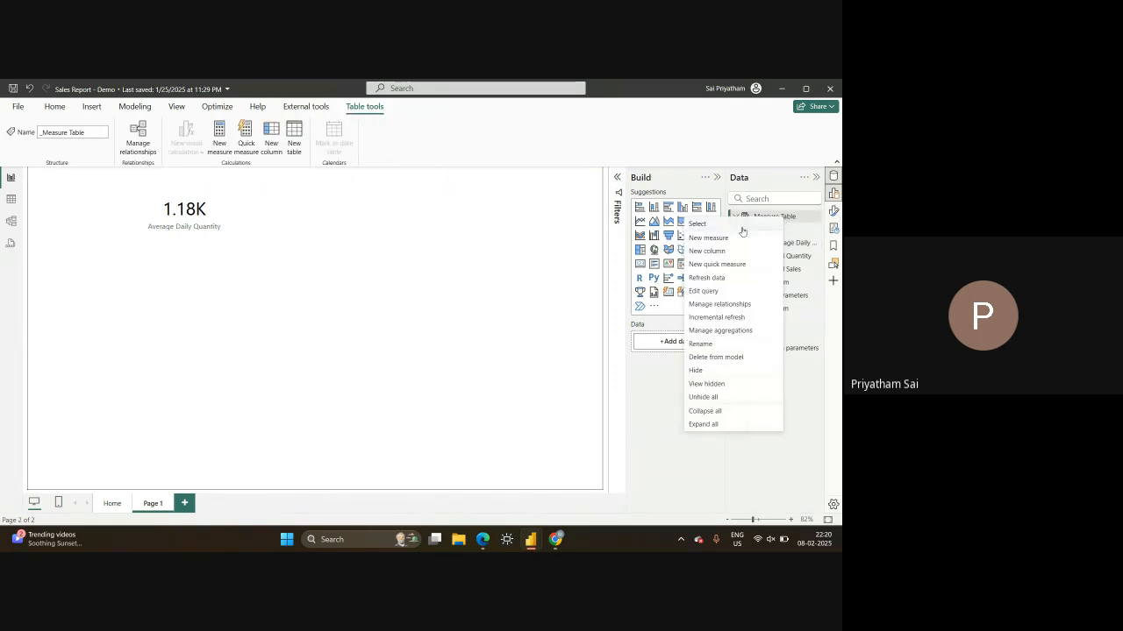
{"action": "key", "text": "Escape"}
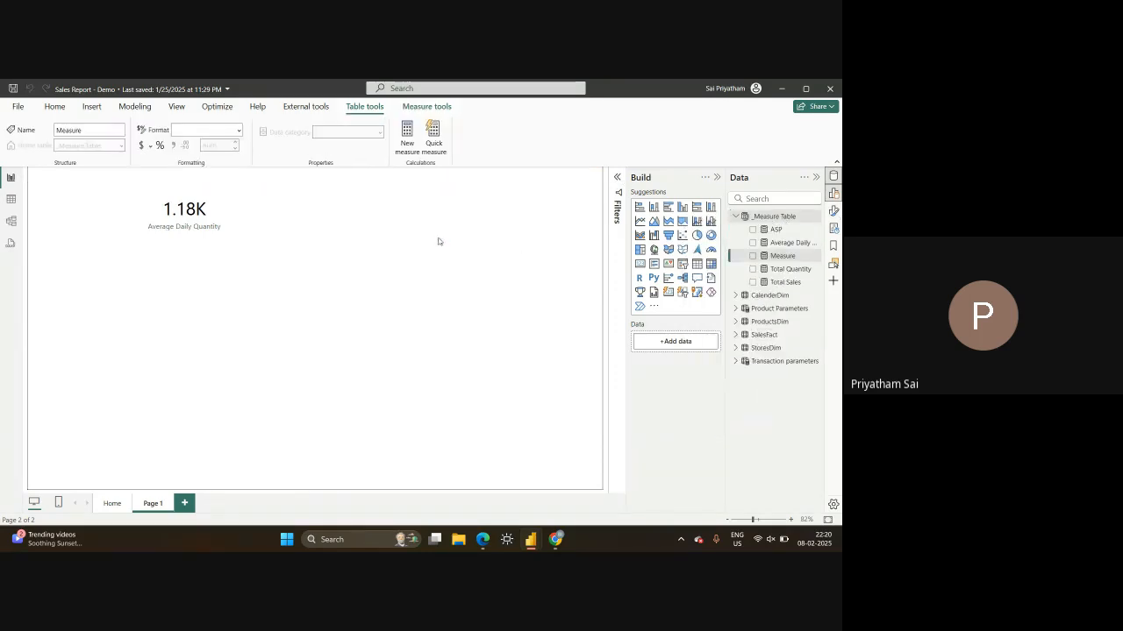
{"action": "key", "text": "ctrl+v"}
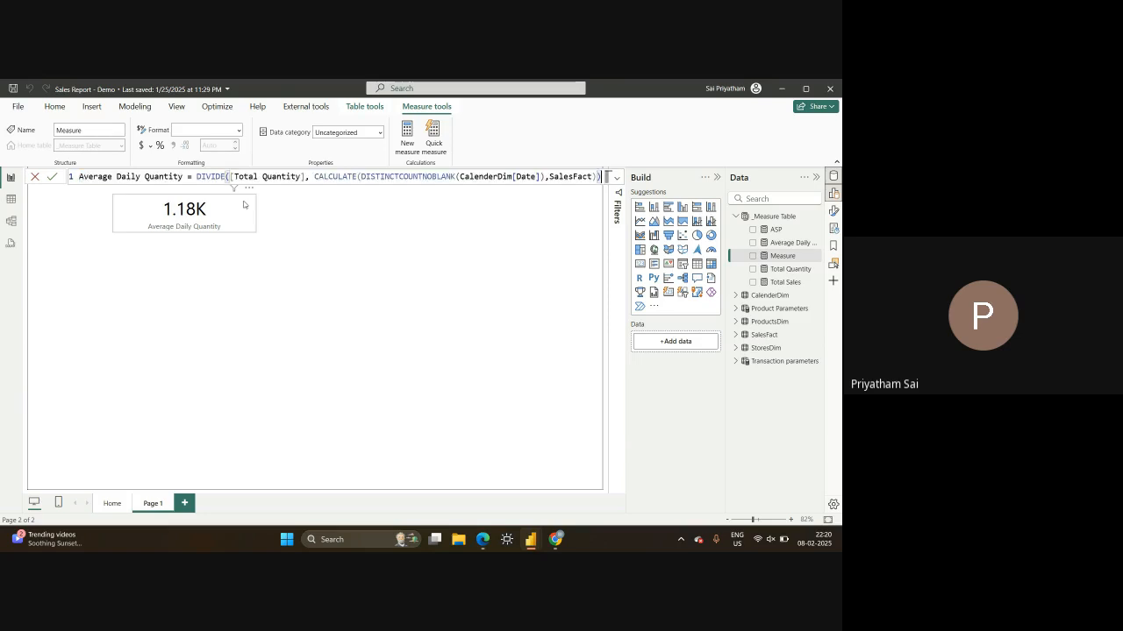
{"action": "type", "text": "++"}
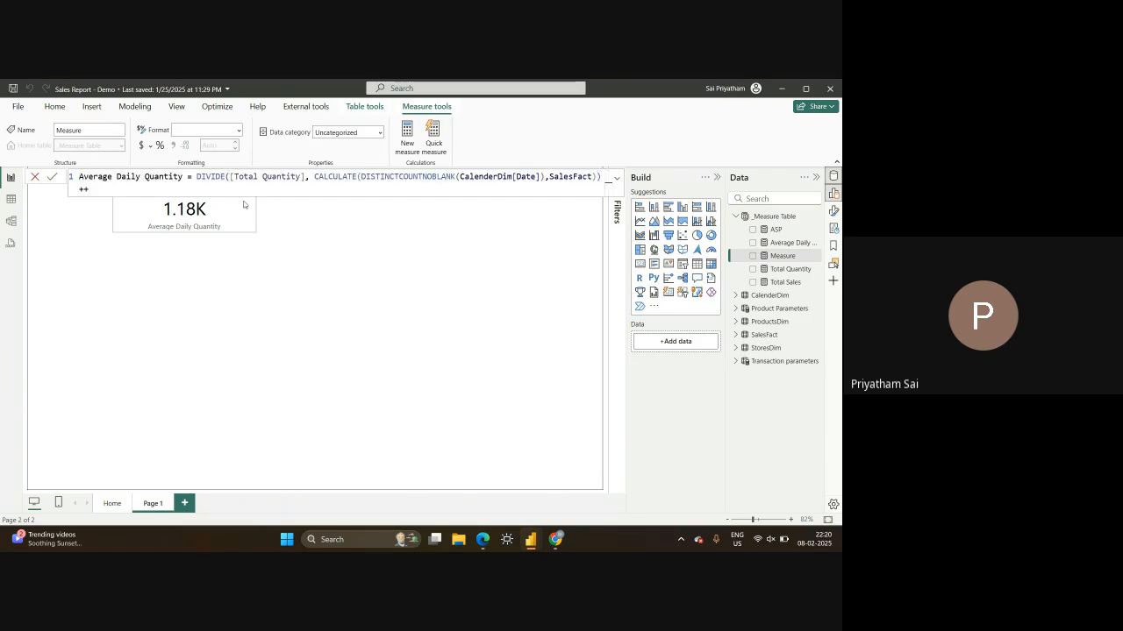
{"action": "key", "text": "BackSpace"}
{"action": "key", "text": "BackSpace"}
{"action": "key", "text": "ctrl+plus"}
{"action": "key", "text": "ctrl+plus"}
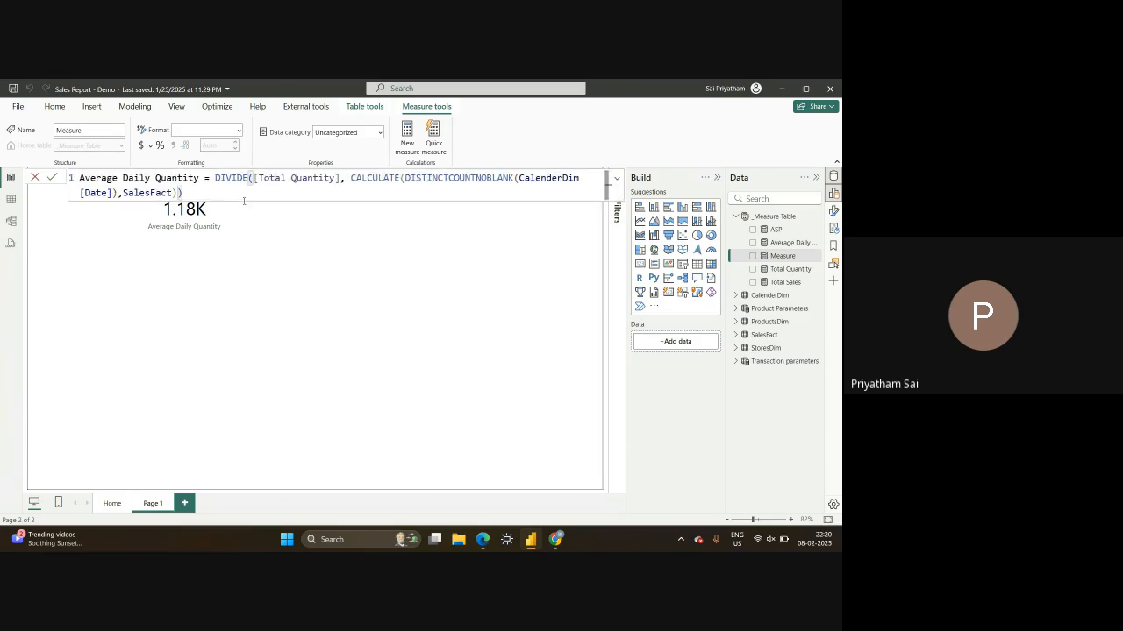
Replace Total Quantity with Total Sales in the pasted formula, name the measure Average Daily Sales, and commit it
{"action": "double_click", "coordinate": [324, 178]}
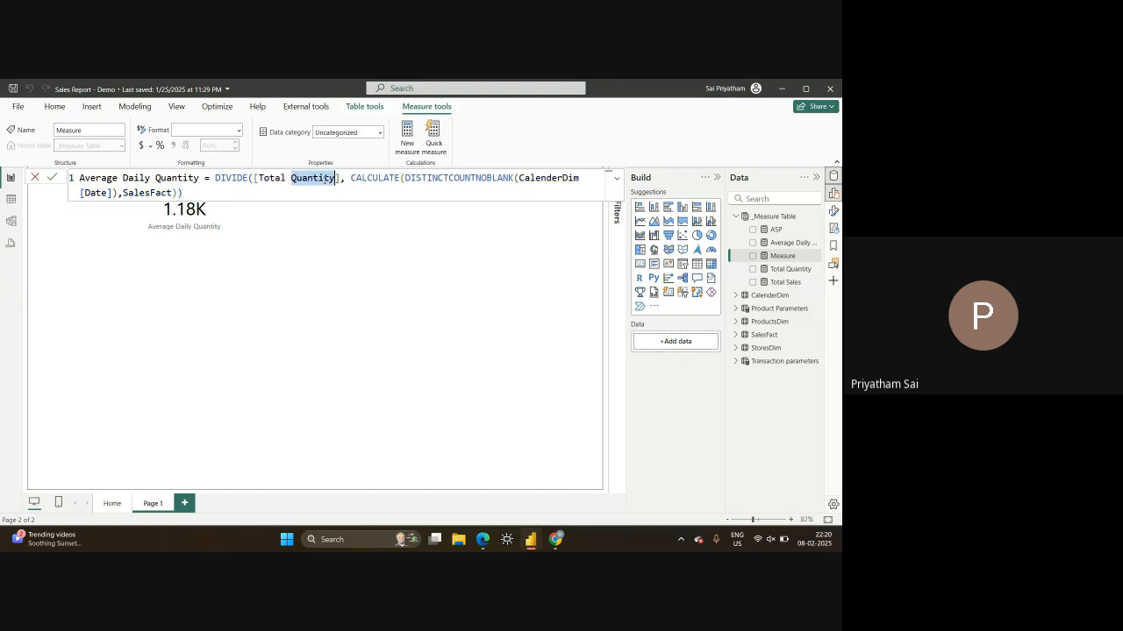
{"action": "type", "text": "sal"}
{"action": "key", "text": "Tab"}
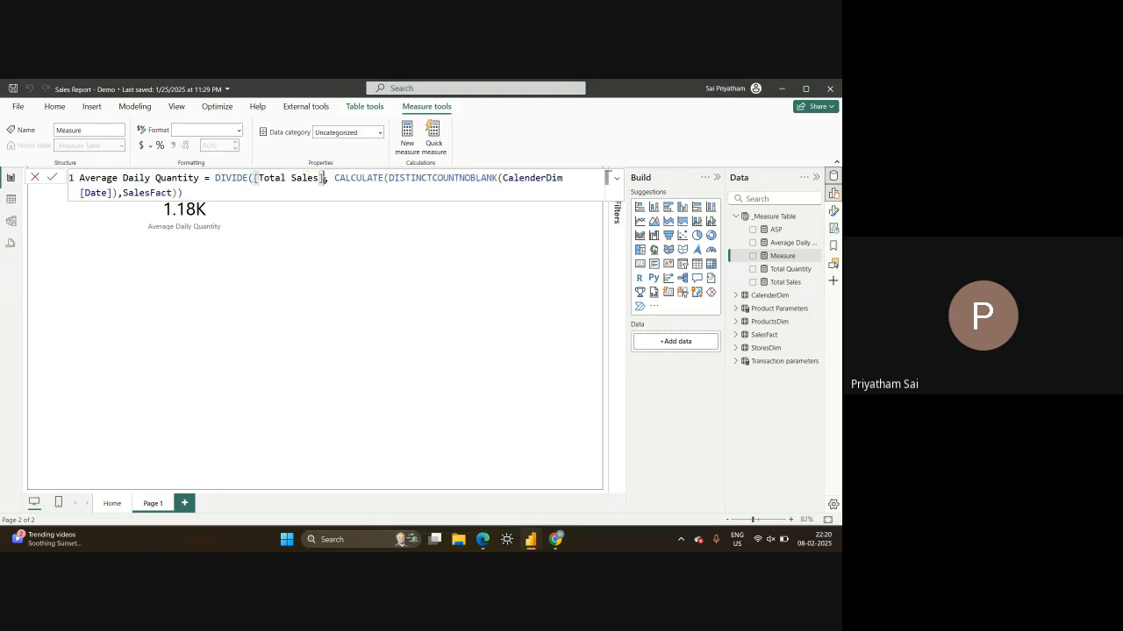
{"action": "key", "text": "Return"}
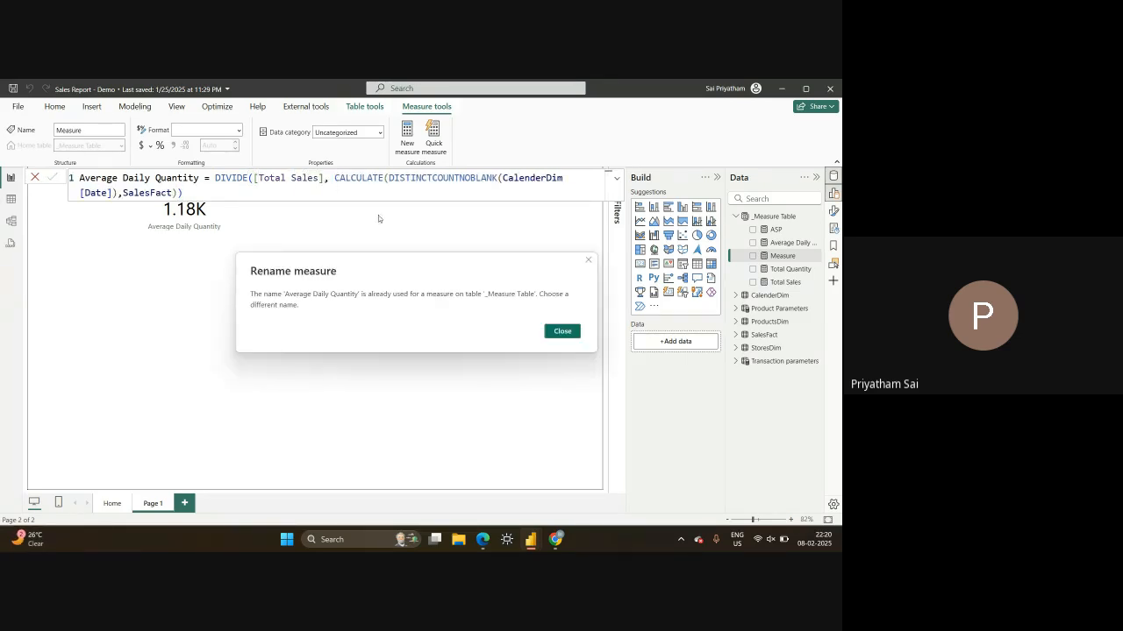
{"action": "left_click", "coordinate": [559, 333]}
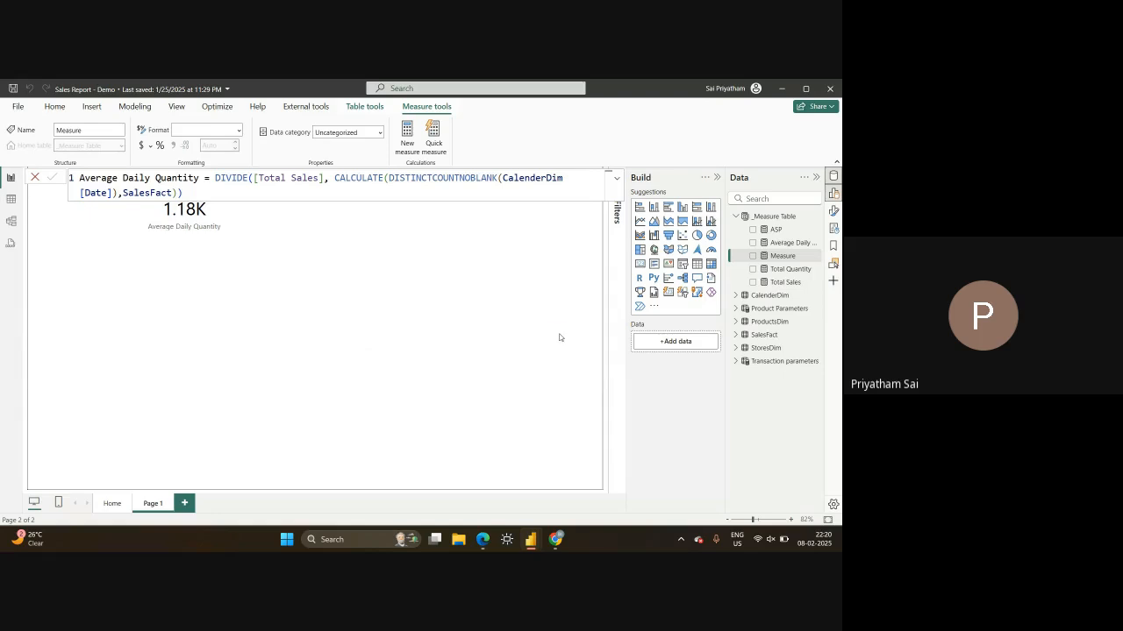
{"action": "double_click", "coordinate": [183, 178]}
{"action": "type", "text": "Sales"}
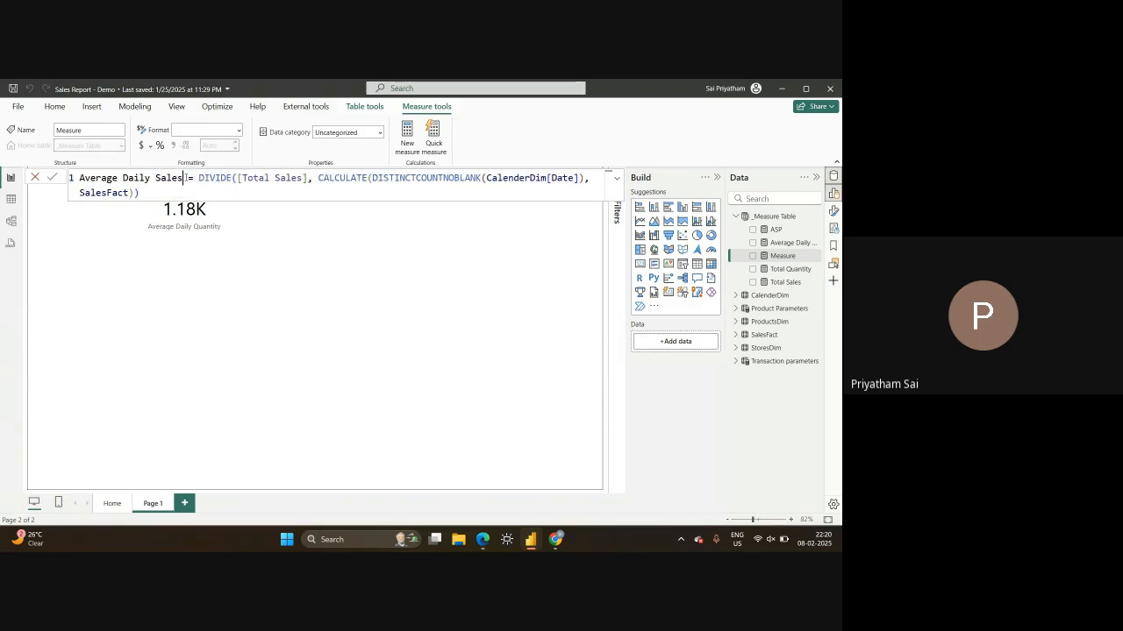
{"action": "key", "text": "Return"}
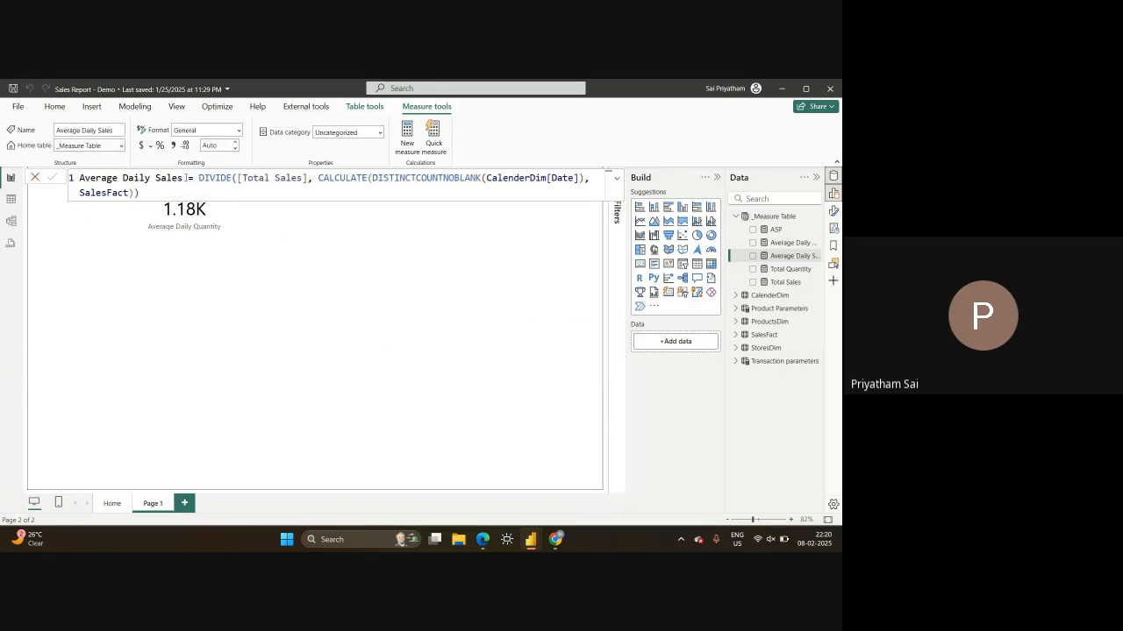
Add an Average Daily Sales card, resized and placed directly beside the Average Daily Quantity card
{"action": "left_click", "coordinate": [752, 256]}
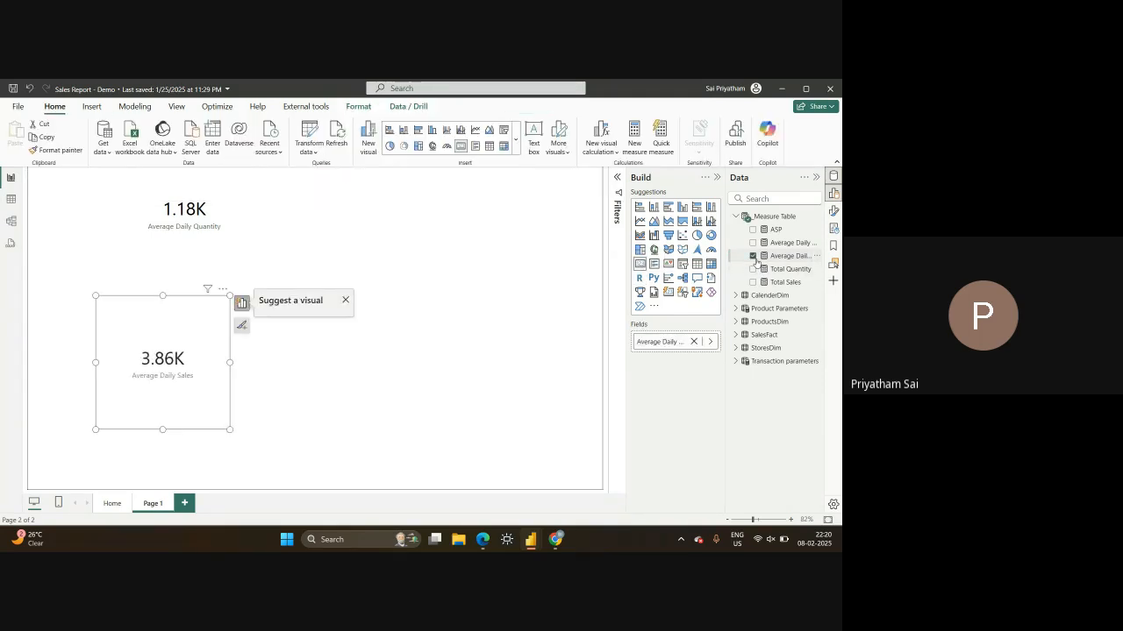
{"action": "left_click_drag", "start_coordinate": [230, 429], "coordinate": [269, 350]}
{"action": "left_click_drag", "start_coordinate": [189, 327], "coordinate": [360, 218]}
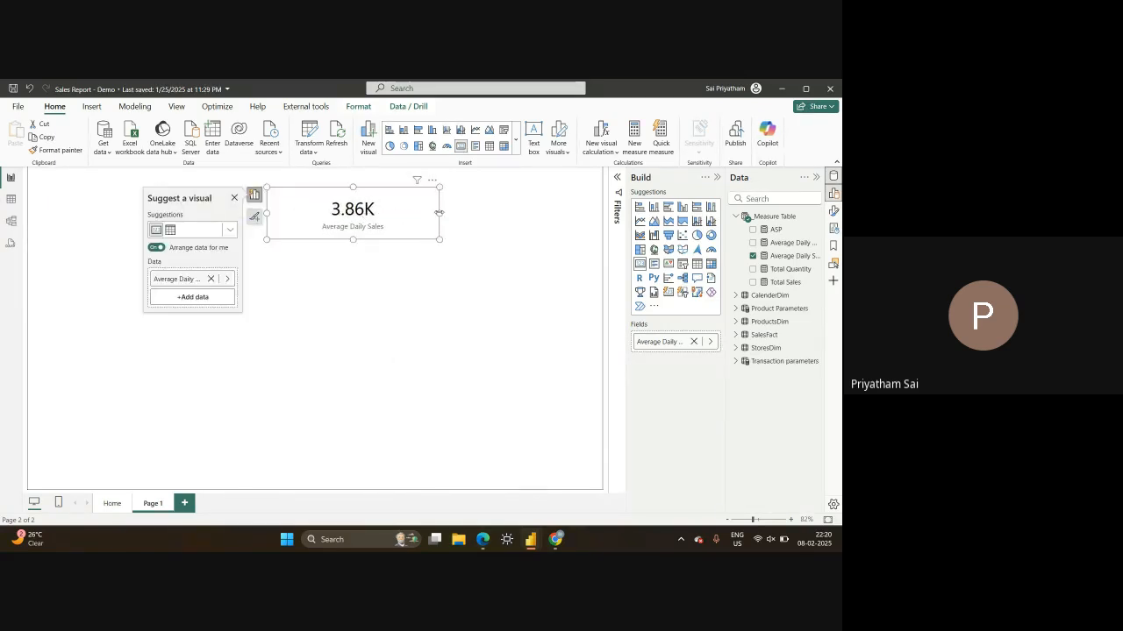
{"action": "left_click_drag", "start_coordinate": [438, 213], "coordinate": [427, 213]}
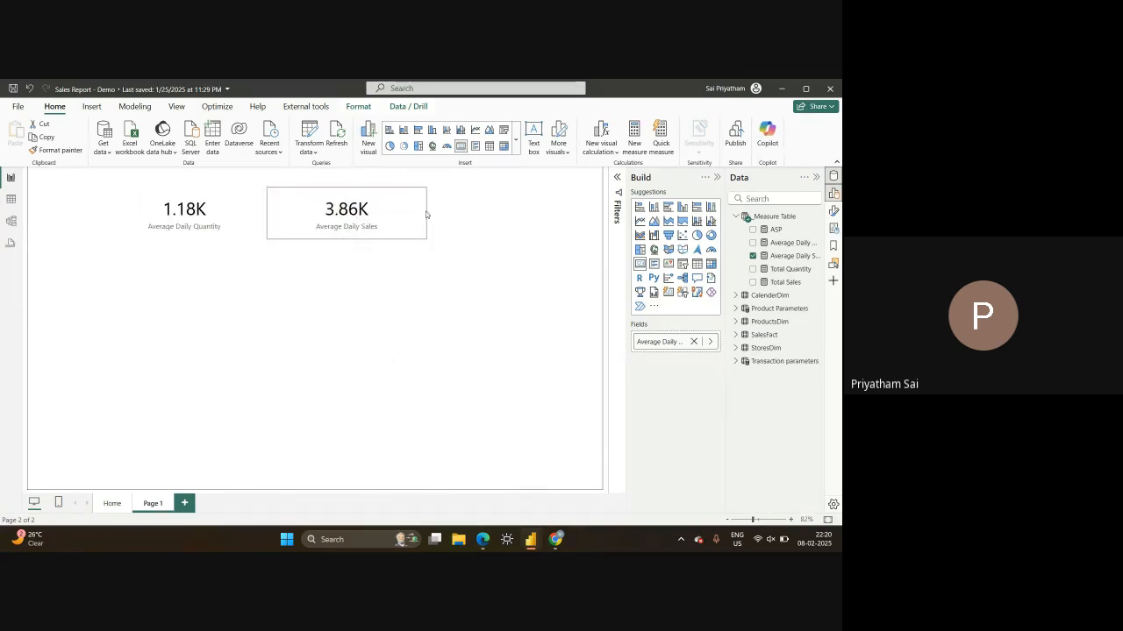
{"action": "left_click", "coordinate": [571, 306]}
Add a card showing ASP beside the Average Daily Sales card and reduce its height
{"action": "left_click", "coordinate": [768, 234]}
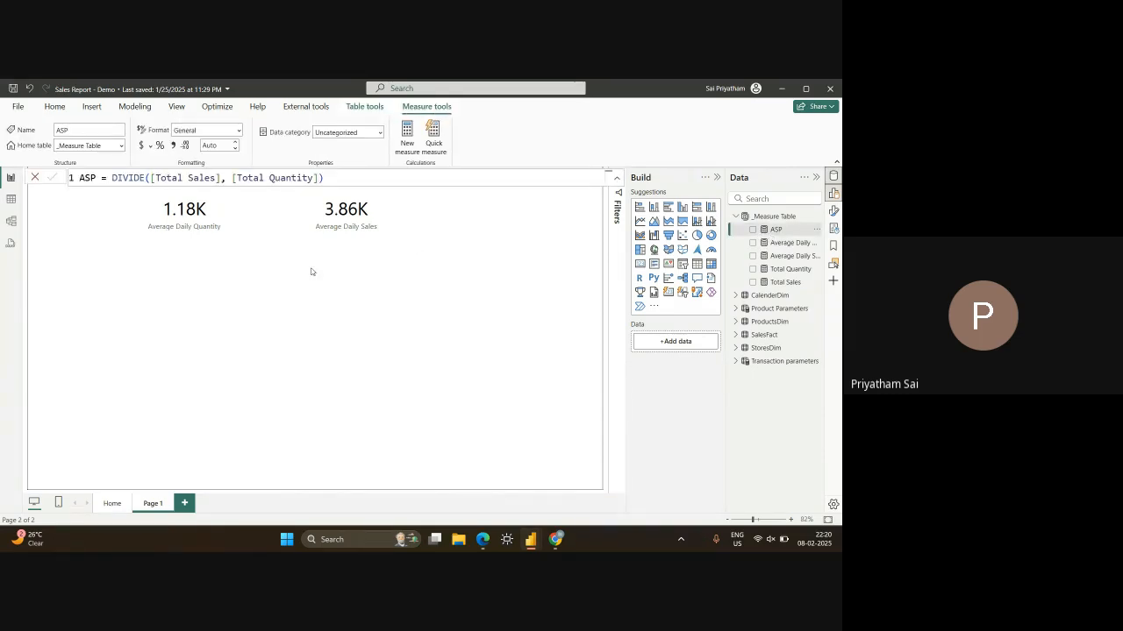
{"action": "left_click", "coordinate": [752, 229]}
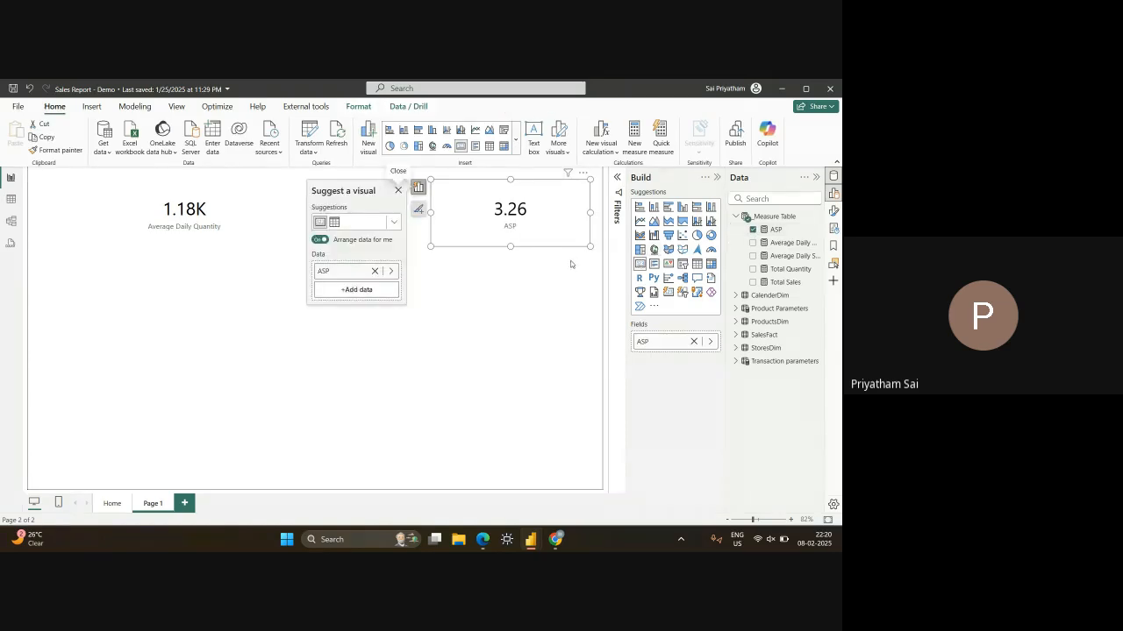
{"action": "left_click_drag", "start_coordinate": [506, 247], "coordinate": [511, 229]}
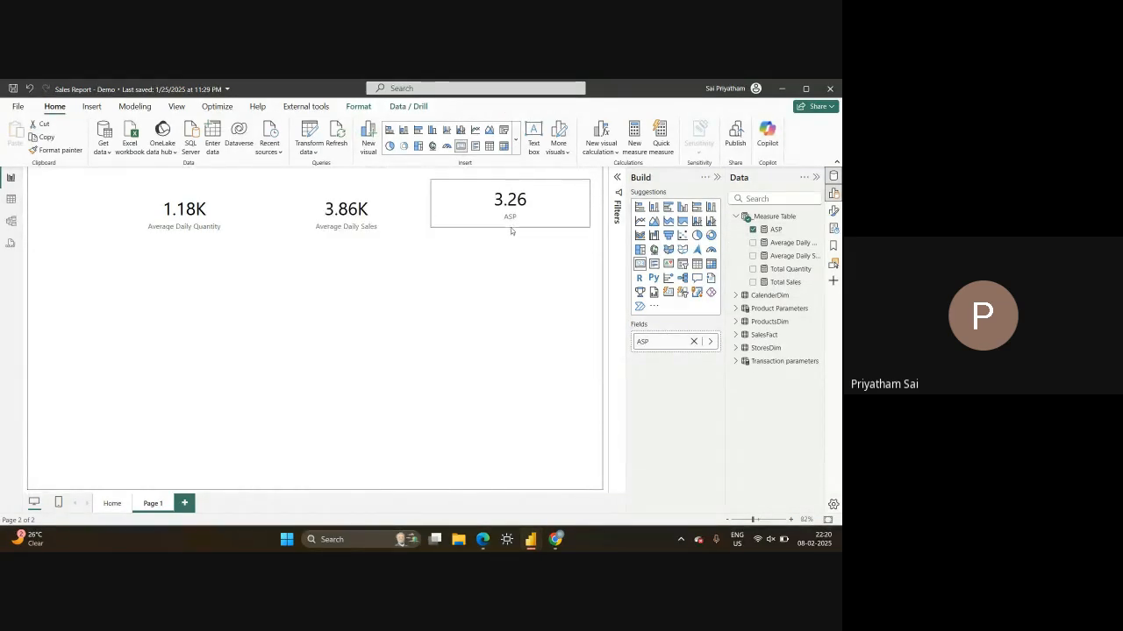
Examine how the Sales and Qty toggle changes the calendar matrix in Coffee shop Sales Report, and return to Sales Report - Demo
{"action": "left_click", "coordinate": [228, 298]}
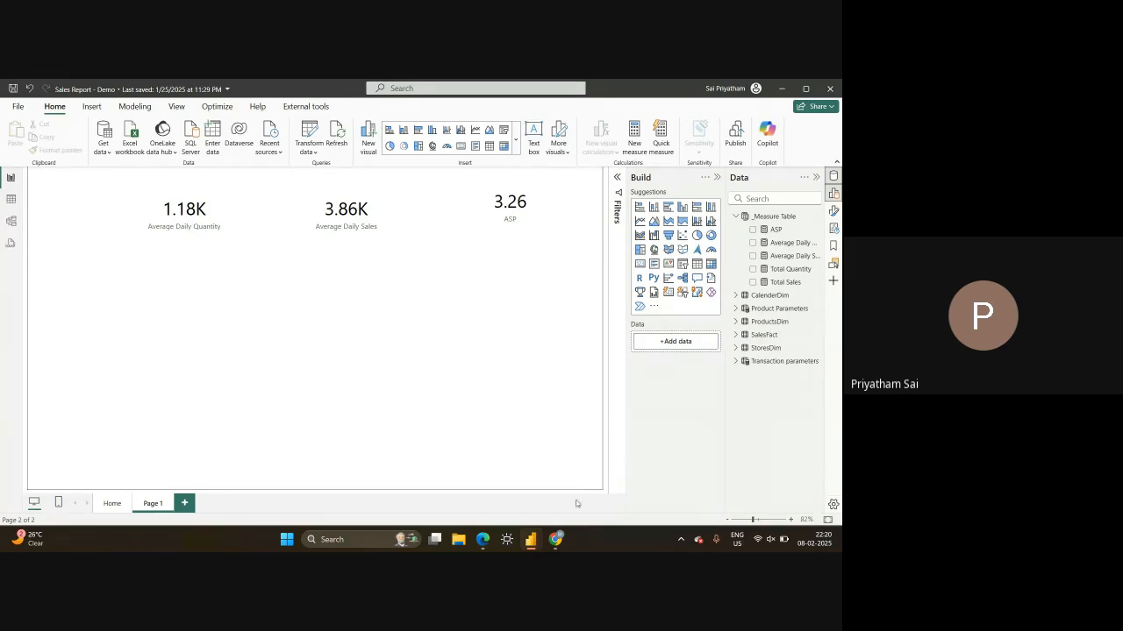
{"action": "mouse_move", "coordinate": [531, 538]}
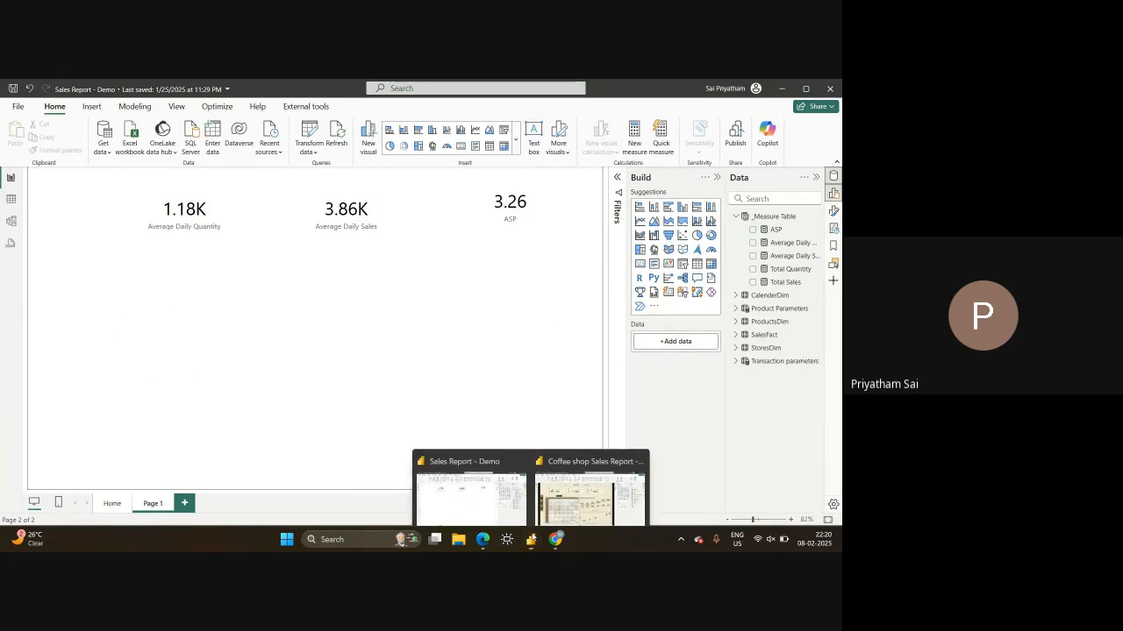
{"action": "left_click", "coordinate": [571, 474]}
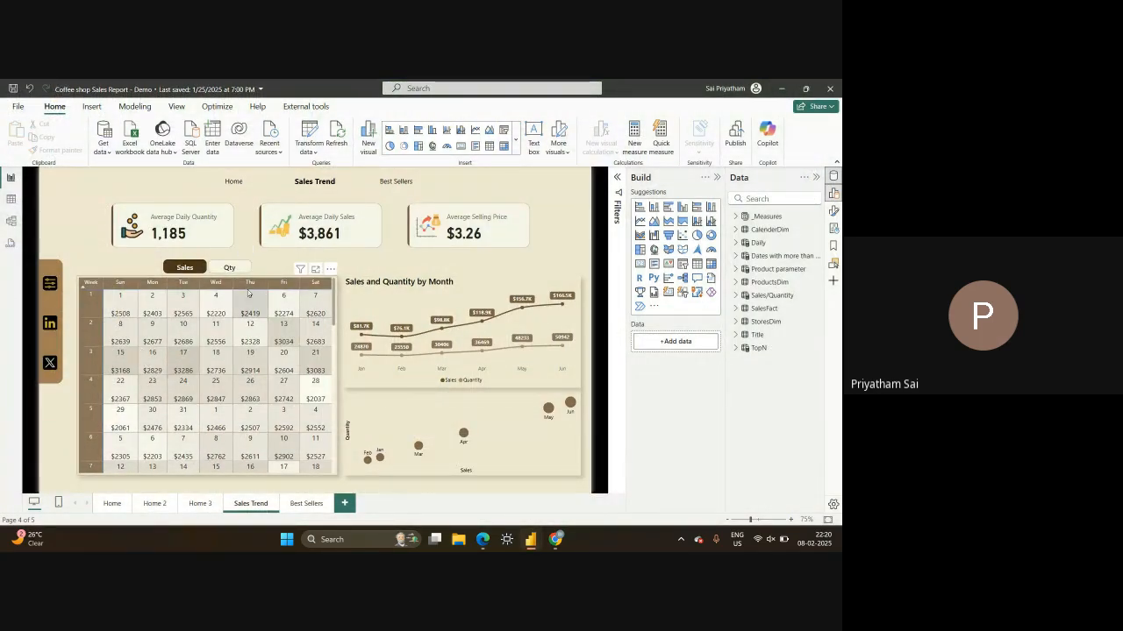
{"action": "left_click", "coordinate": [231, 269]}
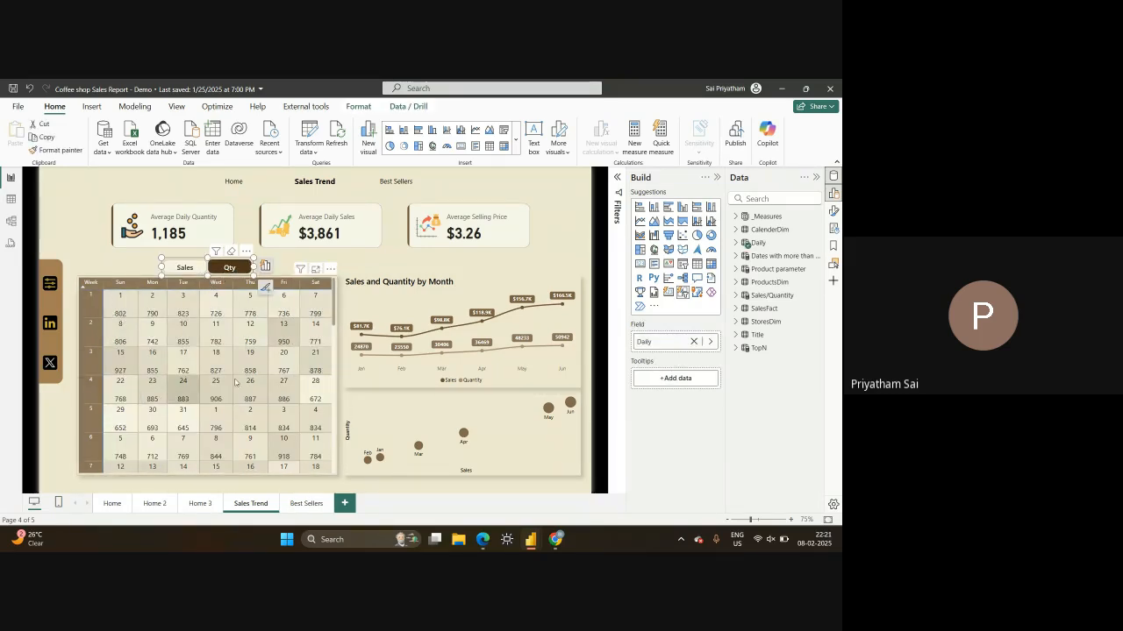
{"action": "left_click", "coordinate": [184, 269]}
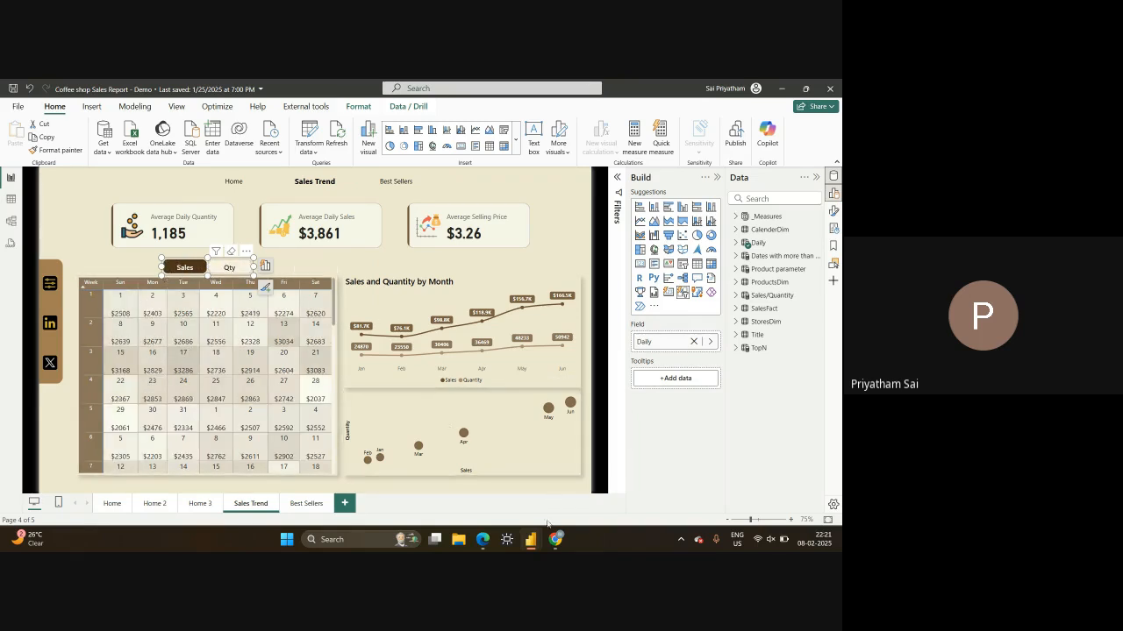
{"action": "mouse_move", "coordinate": [530, 540]}
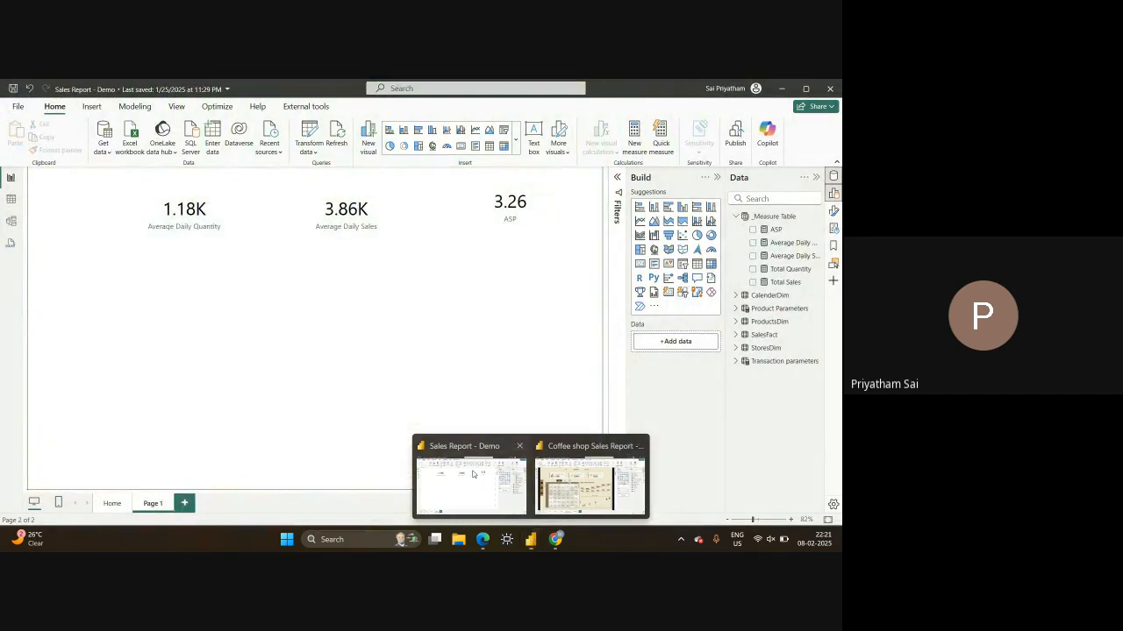
{"action": "left_click", "coordinate": [471, 481]}
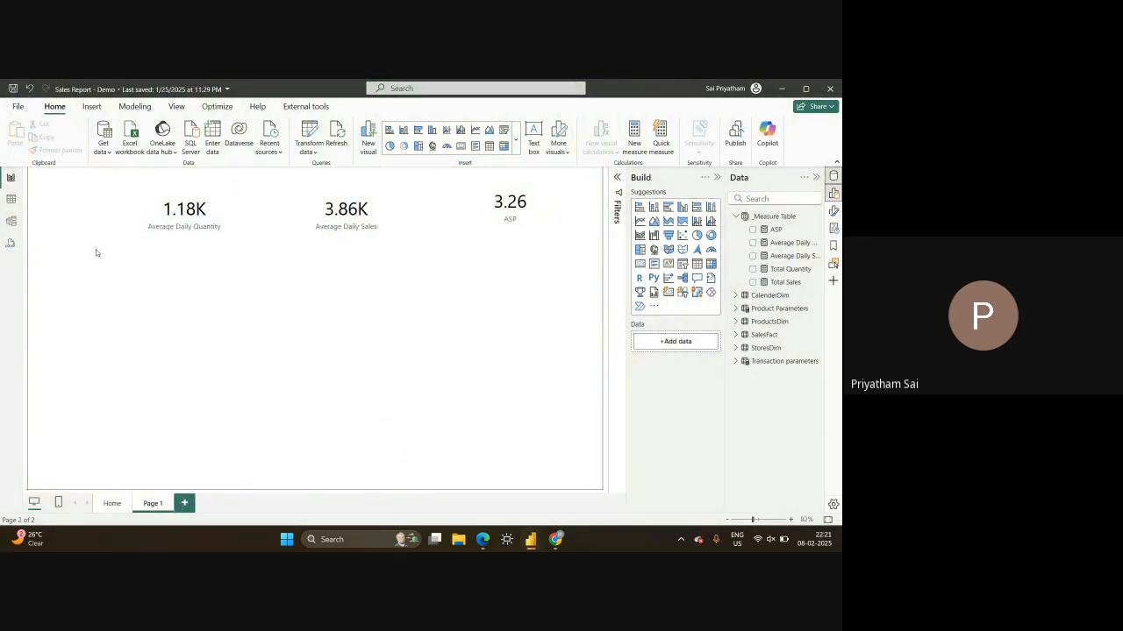
Copy the Sales/Quantity slicer from the Home page to Page 1 in sync, narrowing it below the Average Daily Quantity card
{"action": "left_click", "coordinate": [113, 506]}
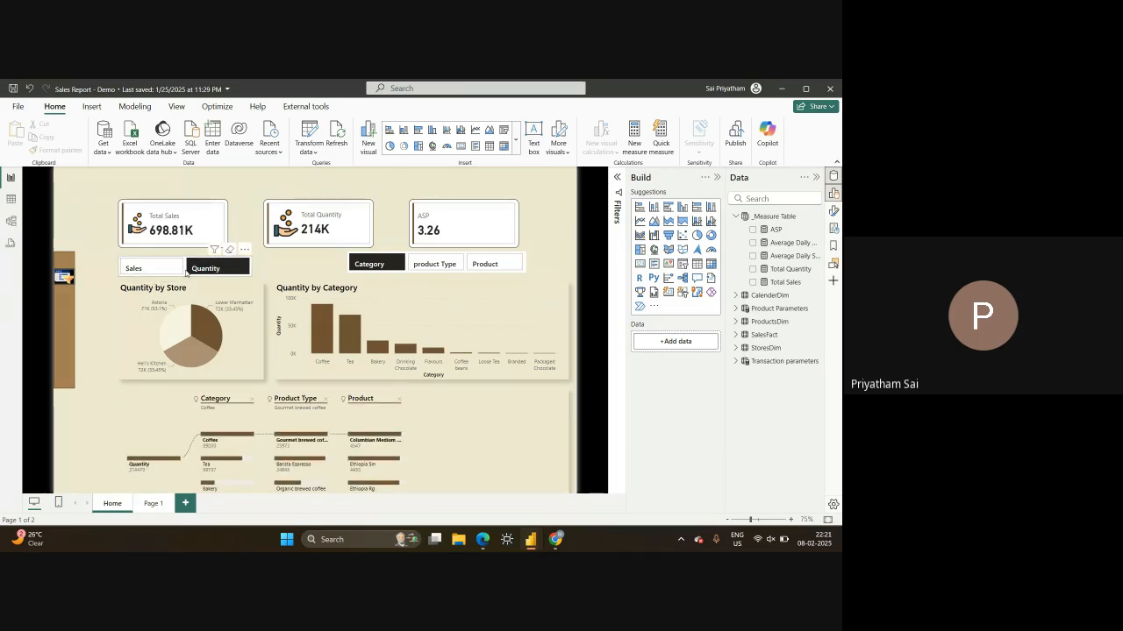
{"action": "left_click", "coordinate": [186, 273]}
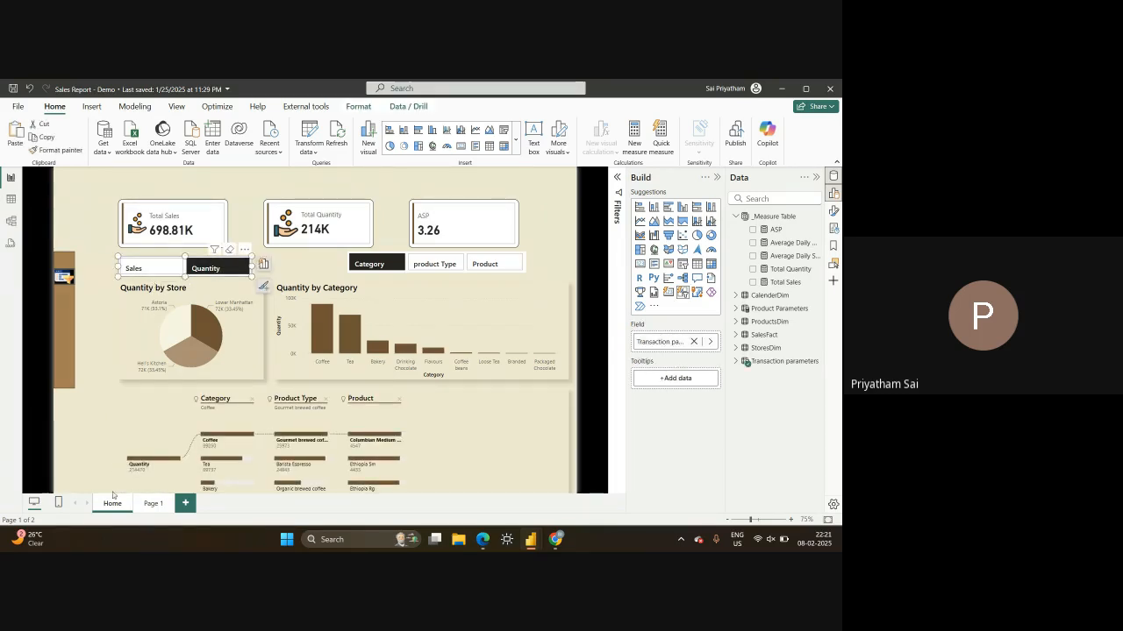
{"action": "left_click", "coordinate": [152, 503]}
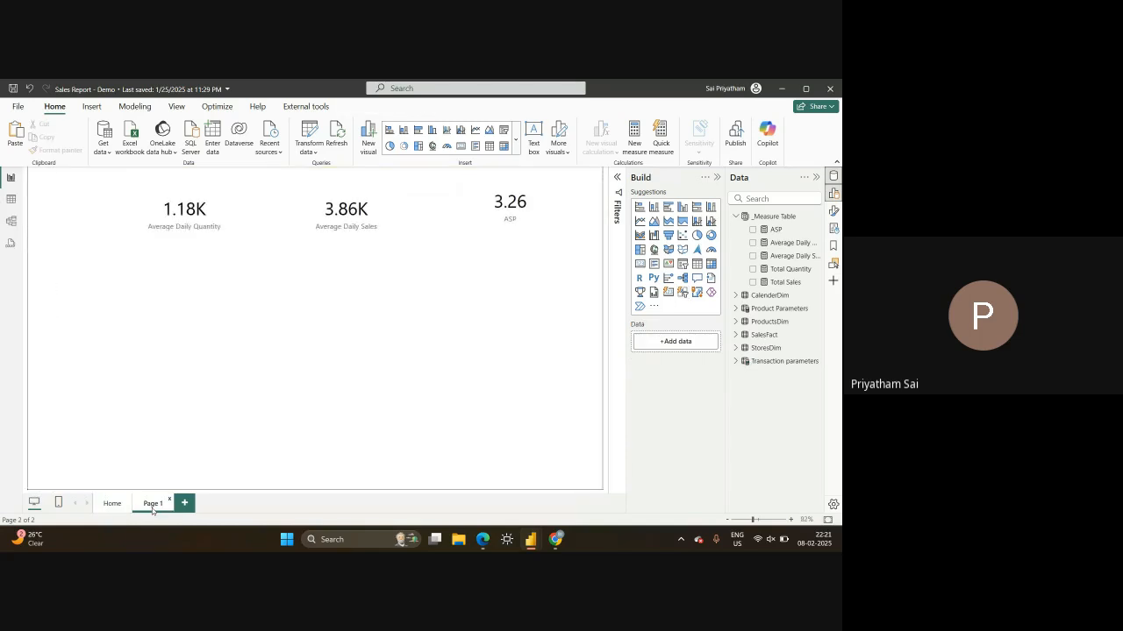
{"action": "key", "text": "ctrl+v"}
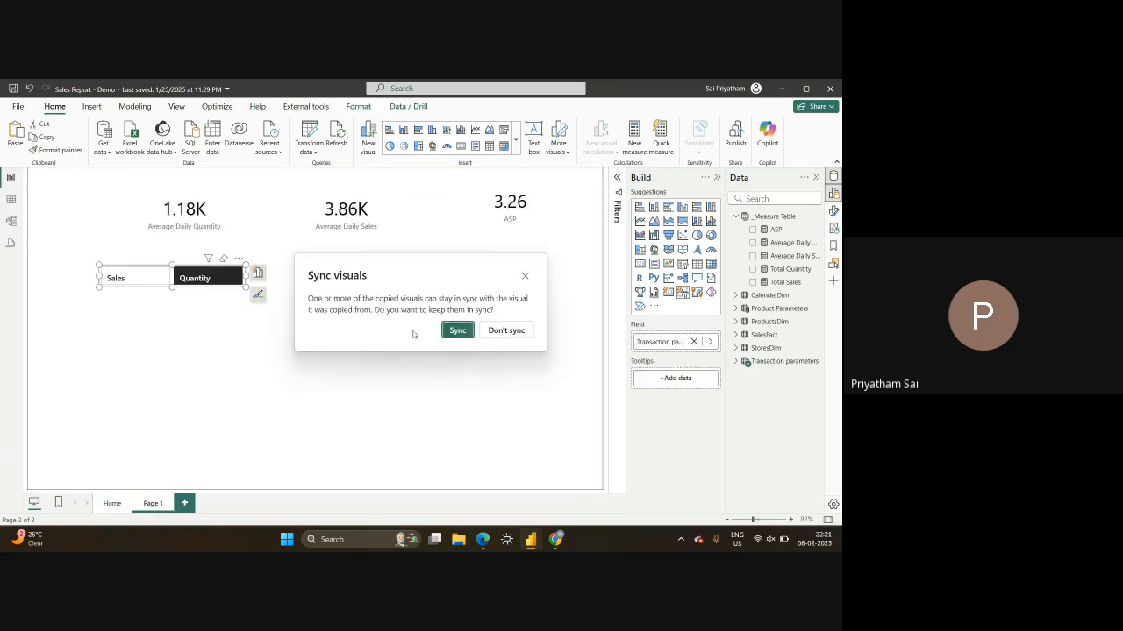
{"action": "left_click", "coordinate": [458, 331]}
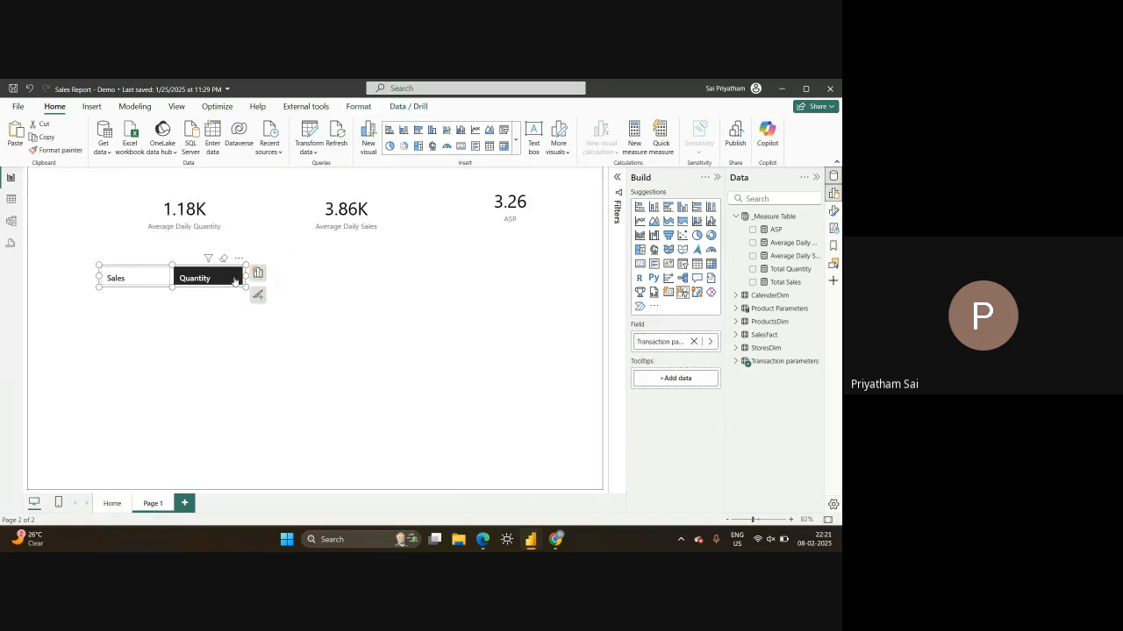
{"action": "left_click_drag", "start_coordinate": [245, 278], "coordinate": [165, 271]}
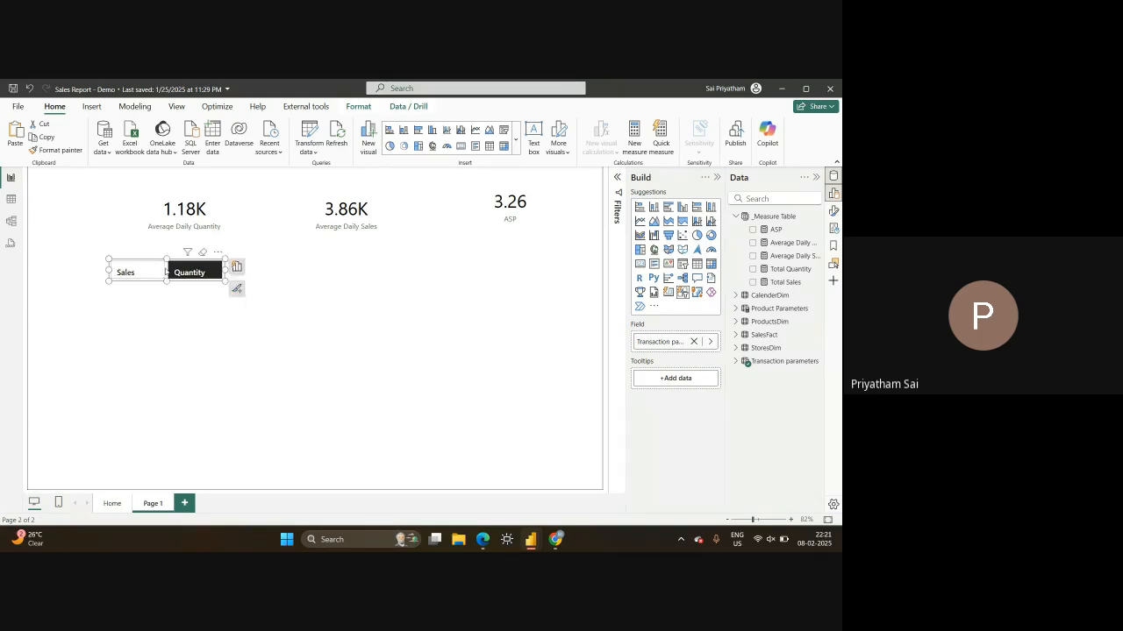
Search for sales in a new fields parameter, cancel the parameter, and delete the copied Sales/Quantity slicer from Page 1
{"action": "left_click", "coordinate": [134, 106]}
{"action": "left_click", "coordinate": [292, 321]}
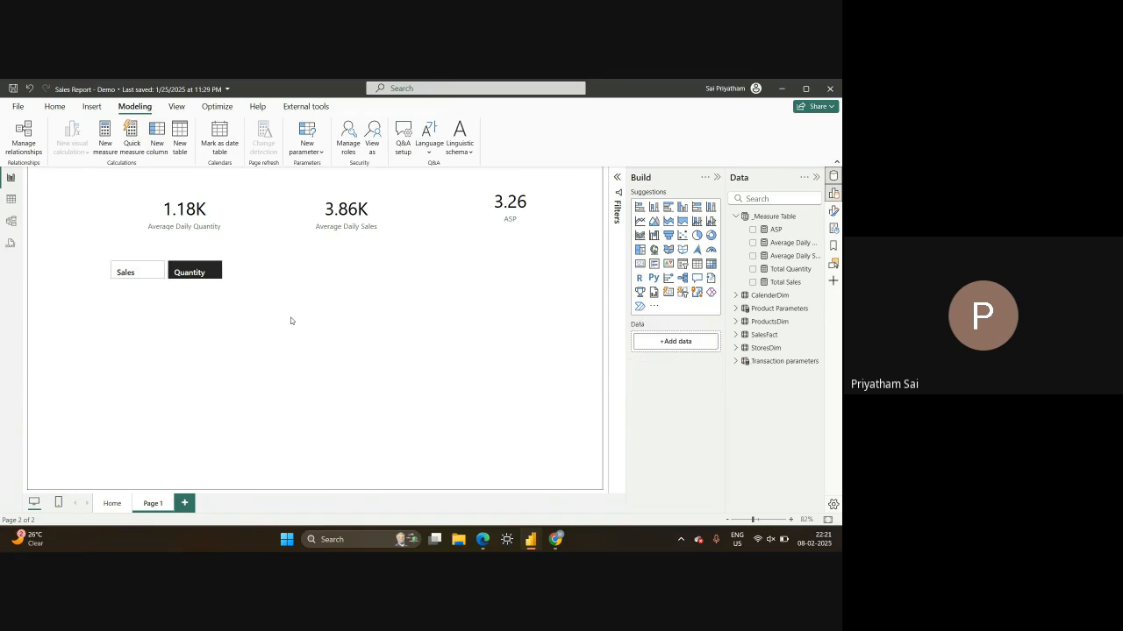
{"action": "left_click", "coordinate": [307, 140]}
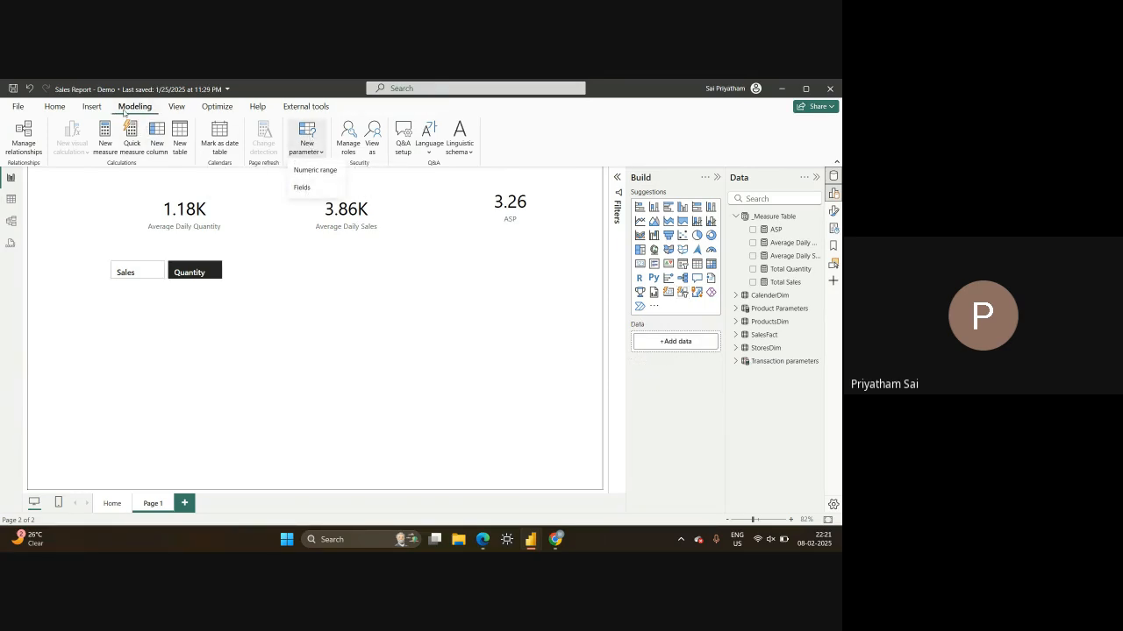
{"action": "left_click", "coordinate": [303, 187]}
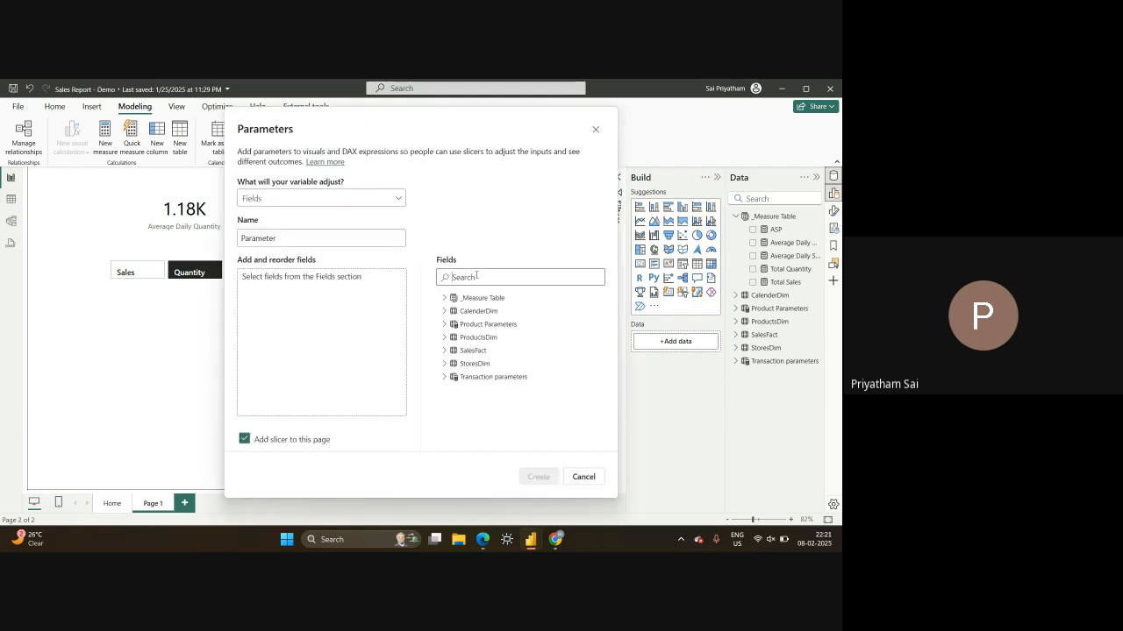
{"action": "type", "text": "sales"}
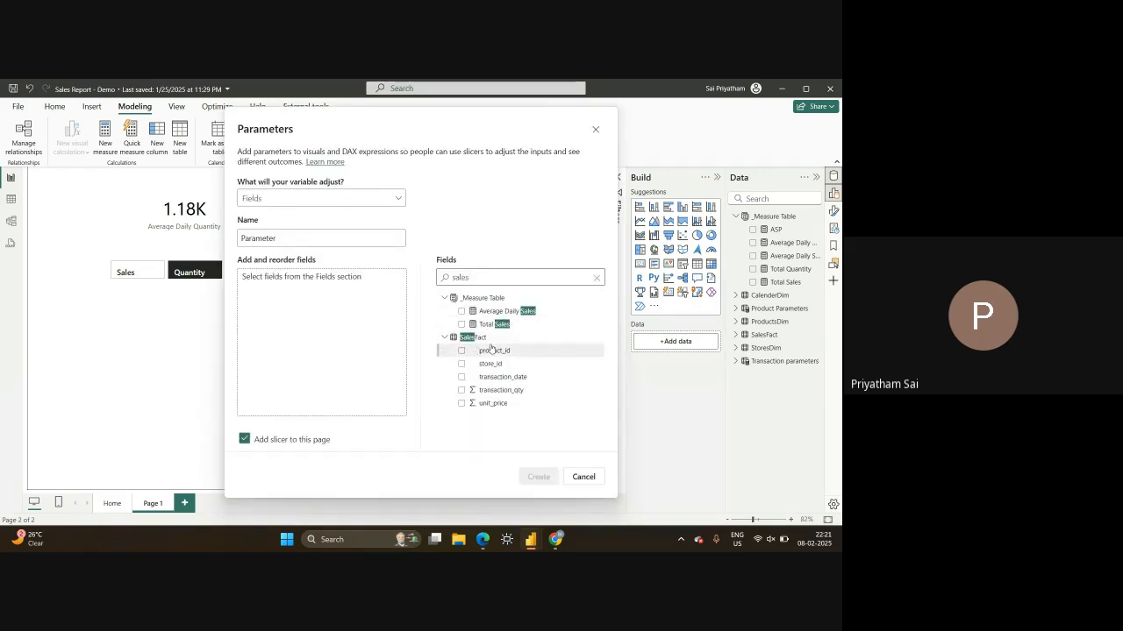
{"action": "left_click", "coordinate": [582, 477]}
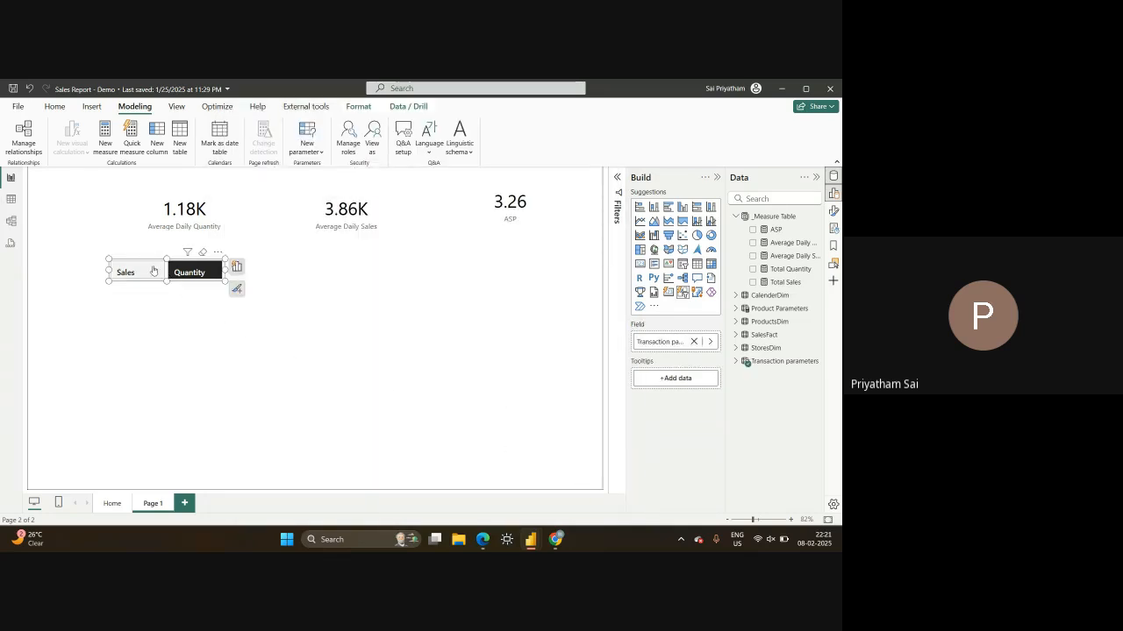
{"action": "key", "text": "Delete"}
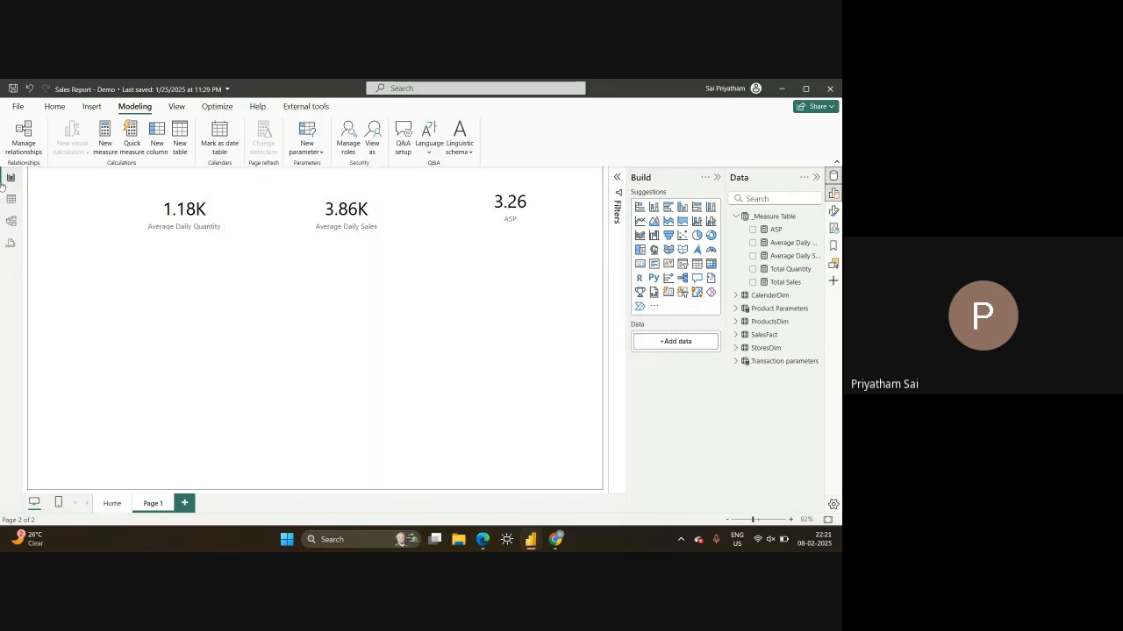
Start a manually entered table with the rows Sales and Qty, naming their column Name
{"action": "left_click", "coordinate": [54, 106]}
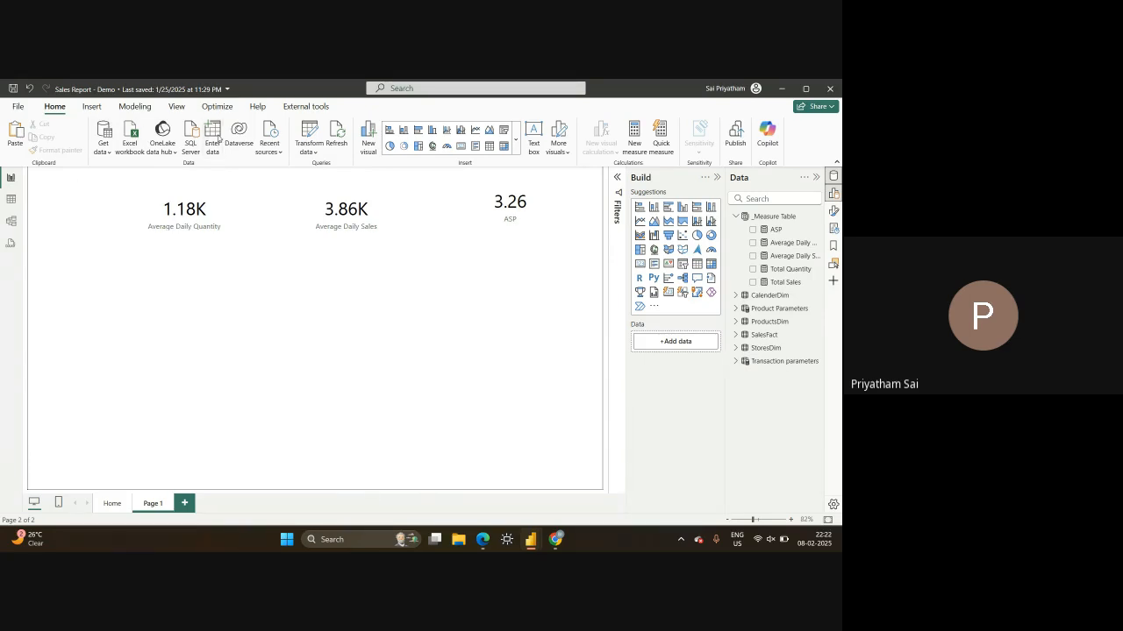
{"action": "left_click", "coordinate": [212, 137]}
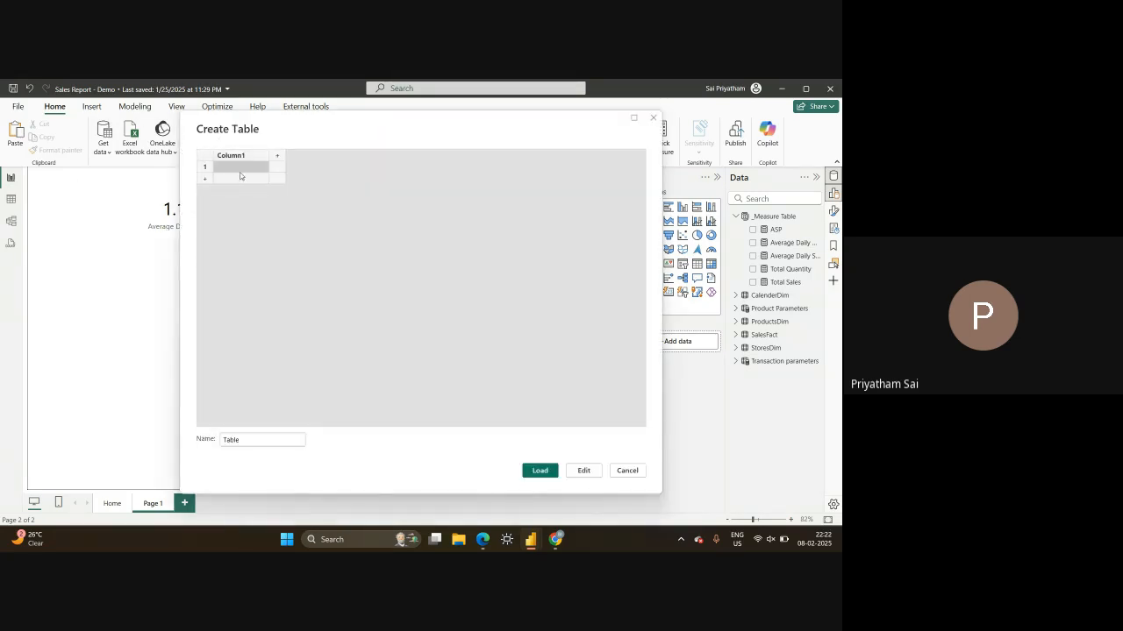
{"action": "left_click", "coordinate": [236, 167]}
{"action": "type", "text": "Sales"}
{"action": "left_click", "coordinate": [239, 179]}
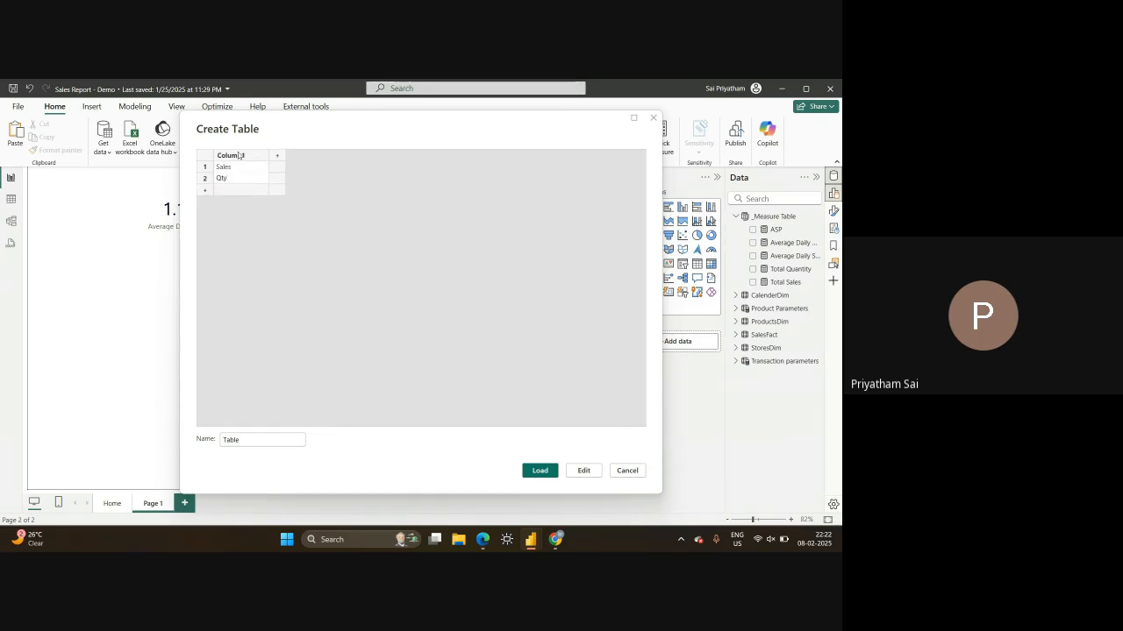
{"action": "left_click", "coordinate": [237, 155]}
{"action": "double_click", "coordinate": [238, 155]}
{"action": "type", "text": "Name"}
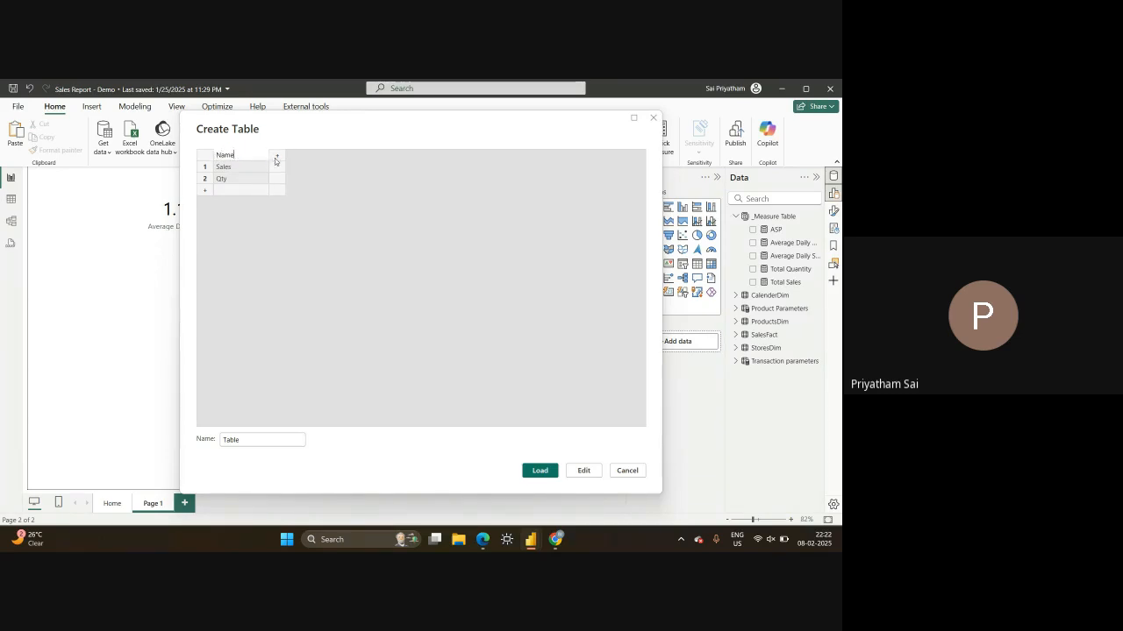
Add an Order column to the new table with the values 1 for Sales and 2 for Qty
{"action": "left_click", "coordinate": [276, 158]}
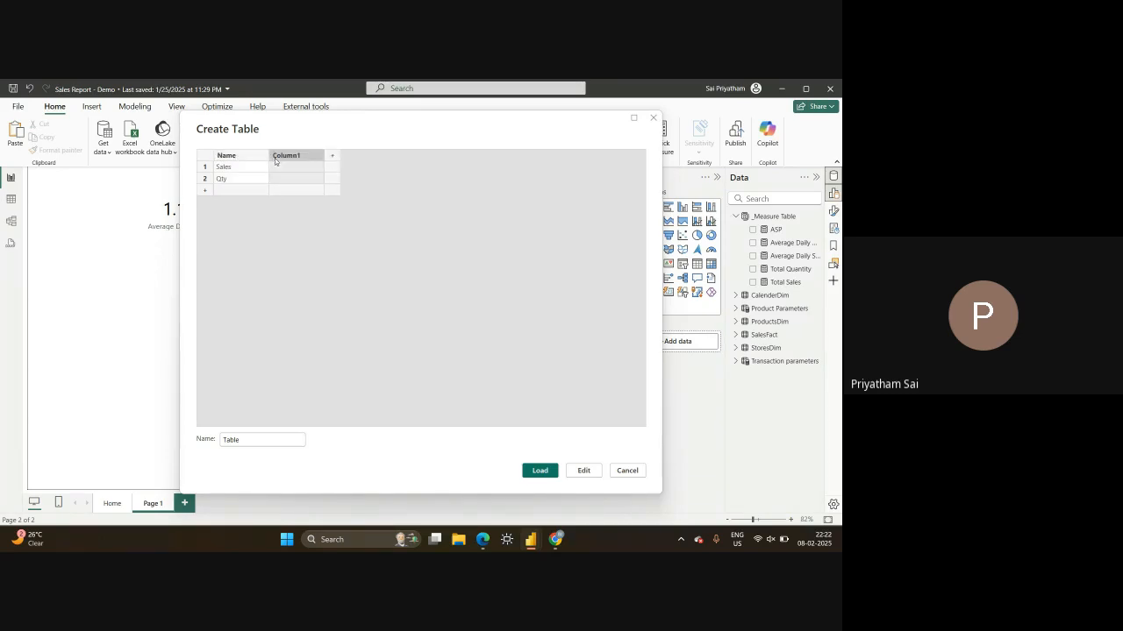
{"action": "double_click", "coordinate": [287, 156]}
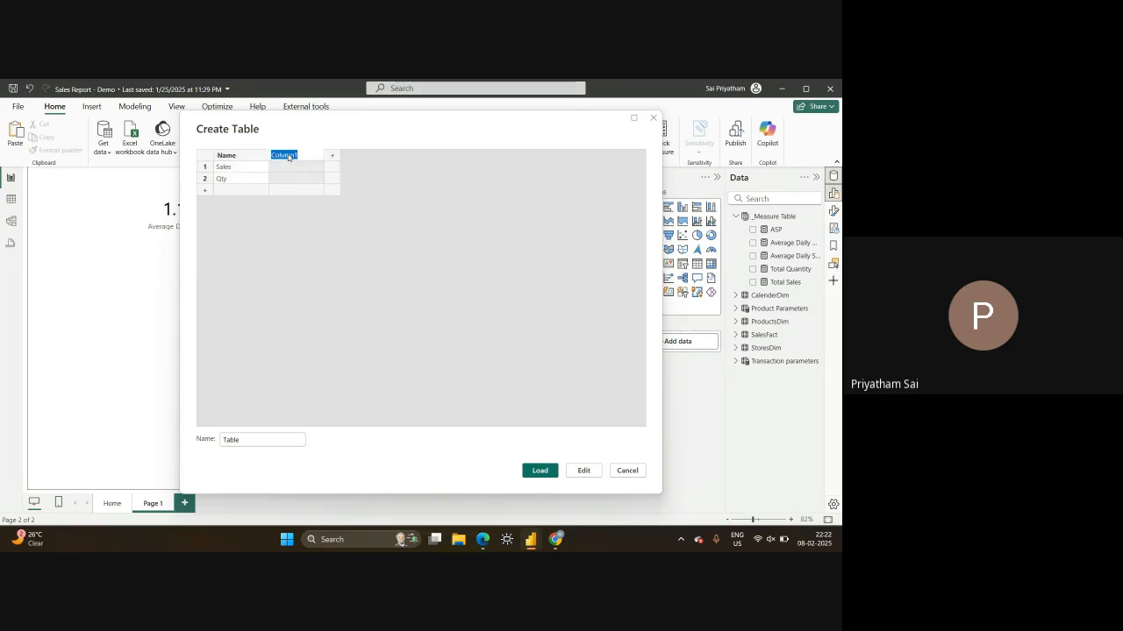
{"action": "type", "text": "Order"}
{"action": "left_click", "coordinate": [292, 166]}
{"action": "type", "text": "1"}
{"action": "key", "text": "Return"}
{"action": "type", "text": "2"}
{"action": "left_click", "coordinate": [250, 379]}
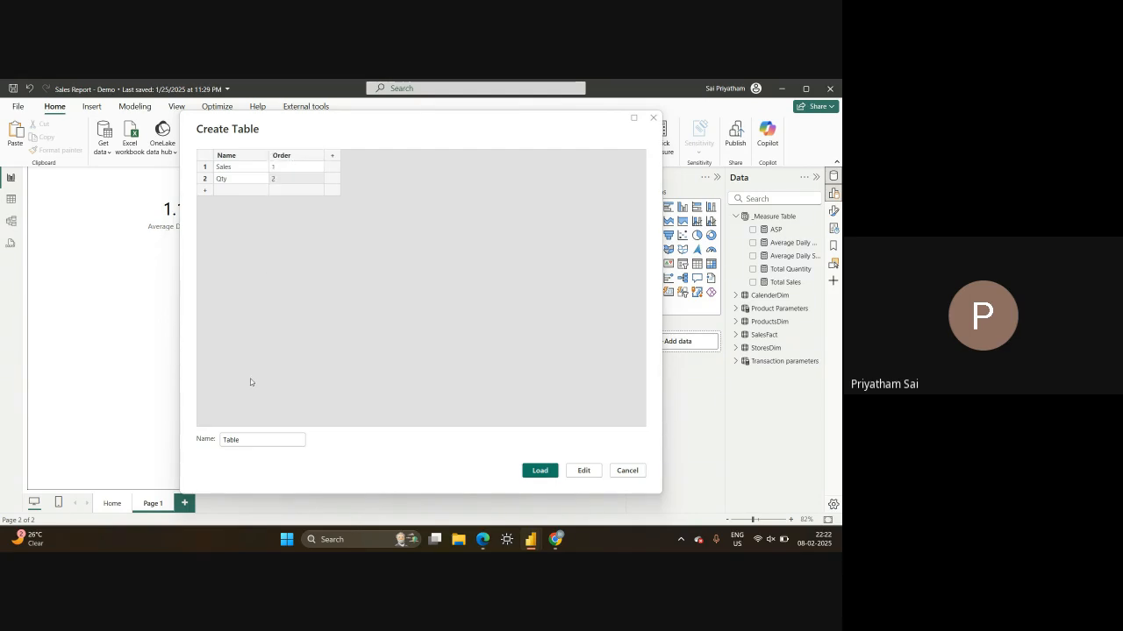
Name the table Sales/Qty toggle and load it into the report
{"action": "double_click", "coordinate": [240, 439]}
{"action": "type", "text": "Sal"}
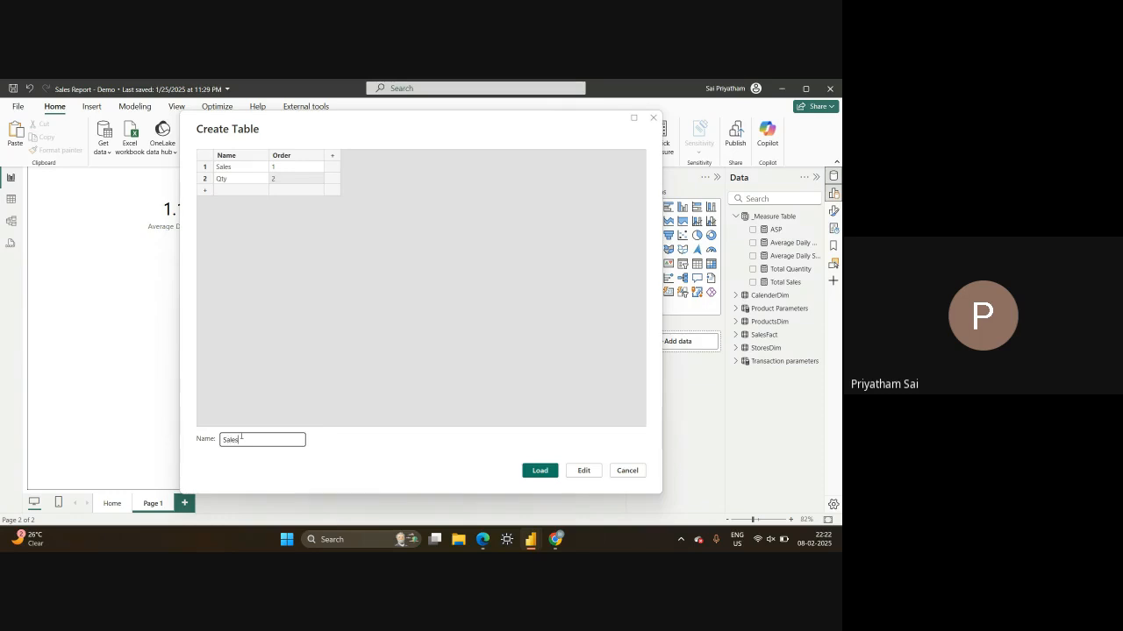
{"action": "type", "text": "esQty toggle"}
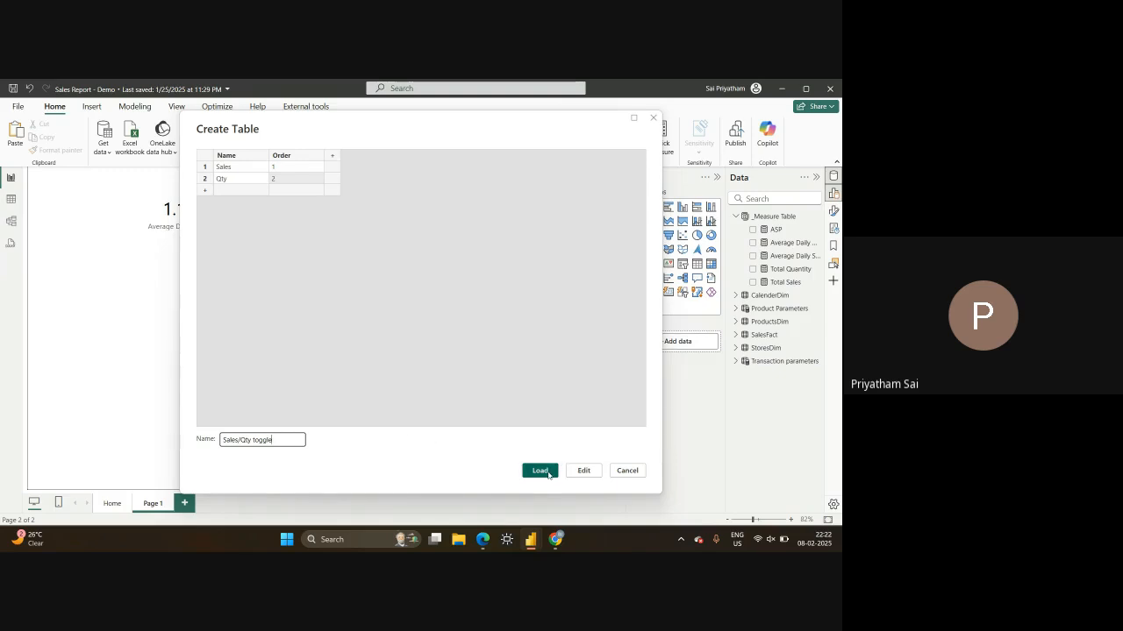
{"action": "left_click", "coordinate": [548, 475]}
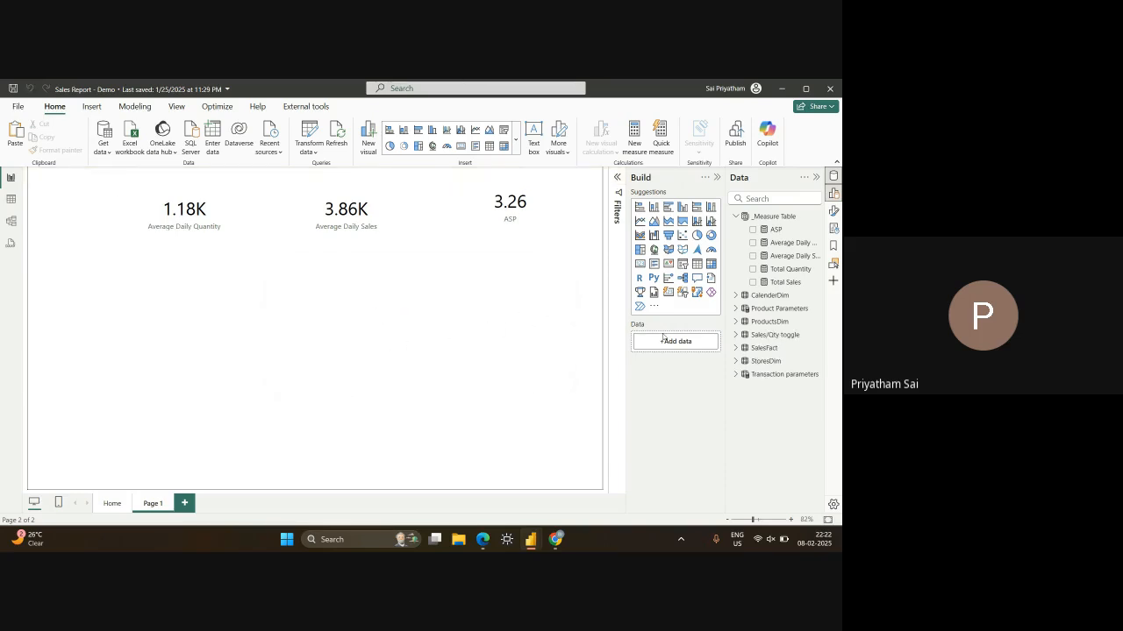
Add a visual showing the Name field of Sales/Qty toggle to Page 1, making it wider and much shorter
{"action": "left_click", "coordinate": [737, 348]}
{"action": "left_click", "coordinate": [737, 349]}
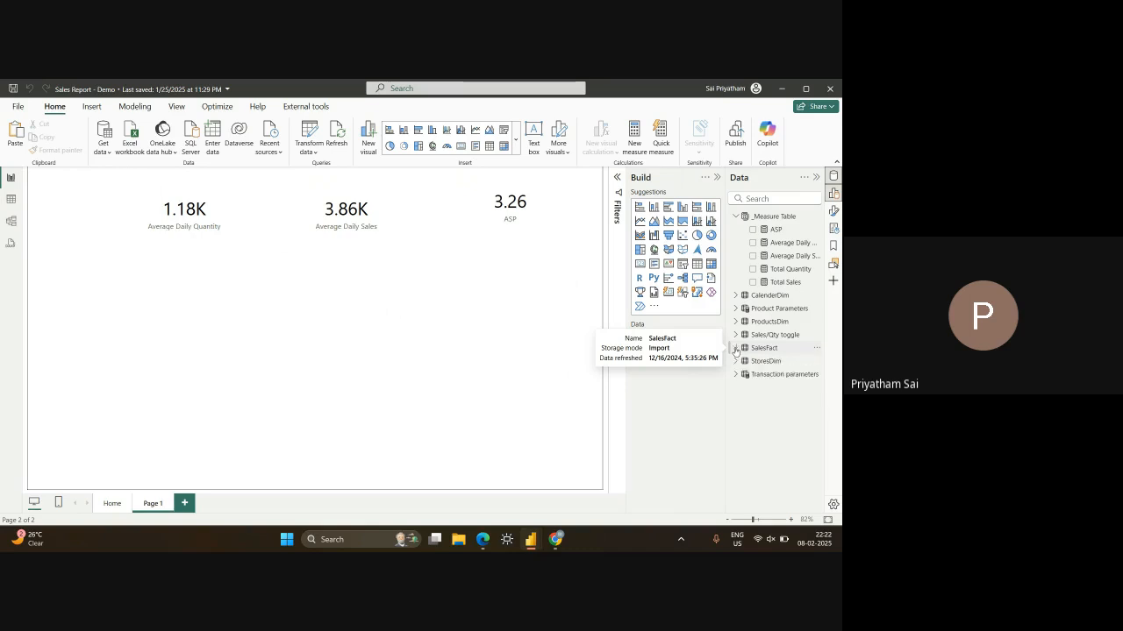
{"action": "left_click", "coordinate": [736, 336]}
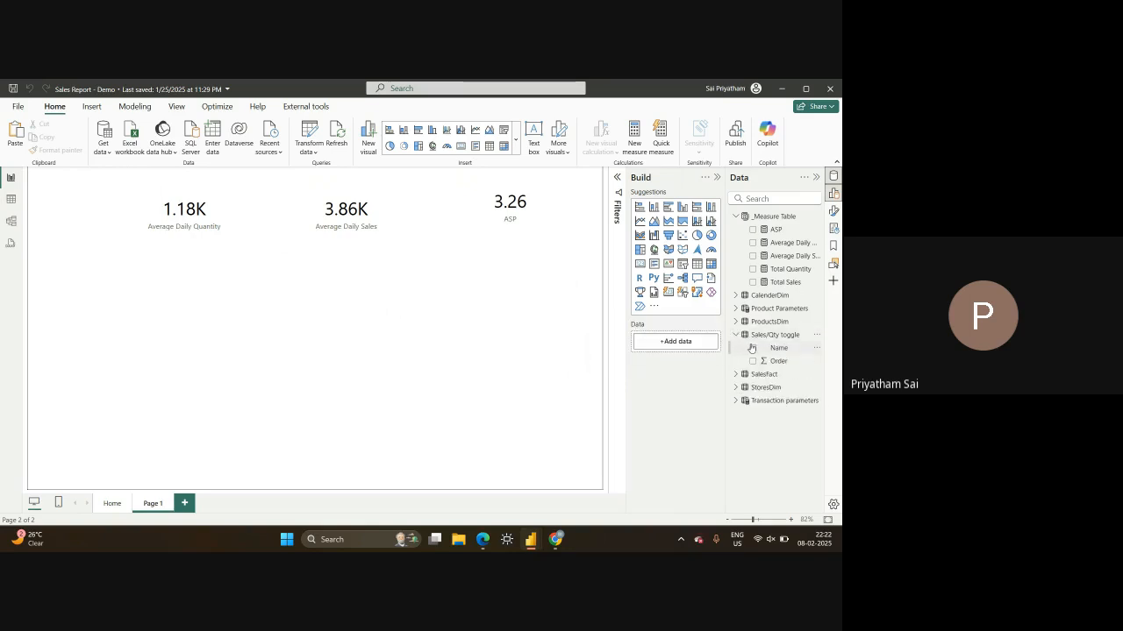
{"action": "left_click", "coordinate": [752, 348]}
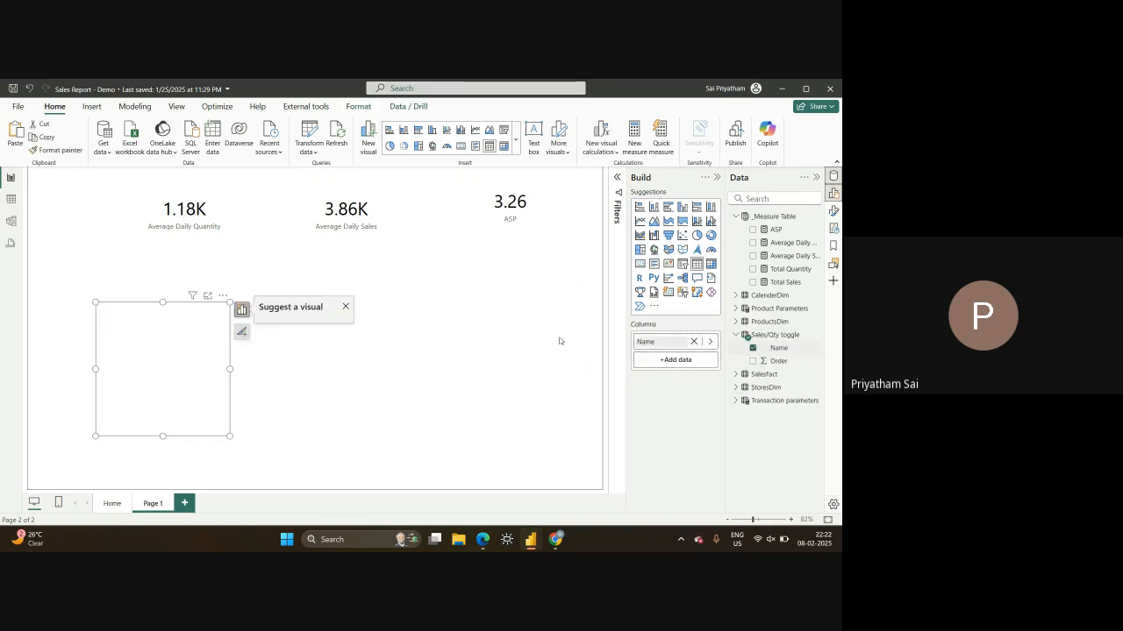
{"action": "left_click_drag", "start_coordinate": [230, 436], "coordinate": [288, 339]}
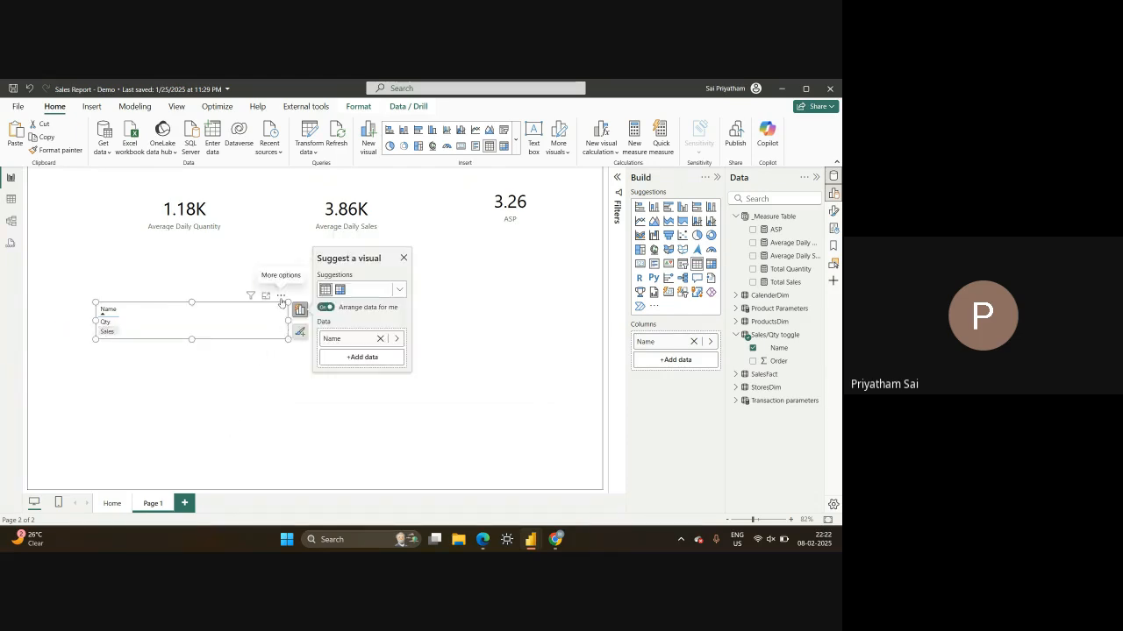
Sort the Name visual in descending order and move it directly below the Average Daily Quantity card
{"action": "left_click", "coordinate": [280, 296]}
{"action": "left_click", "coordinate": [315, 361]}
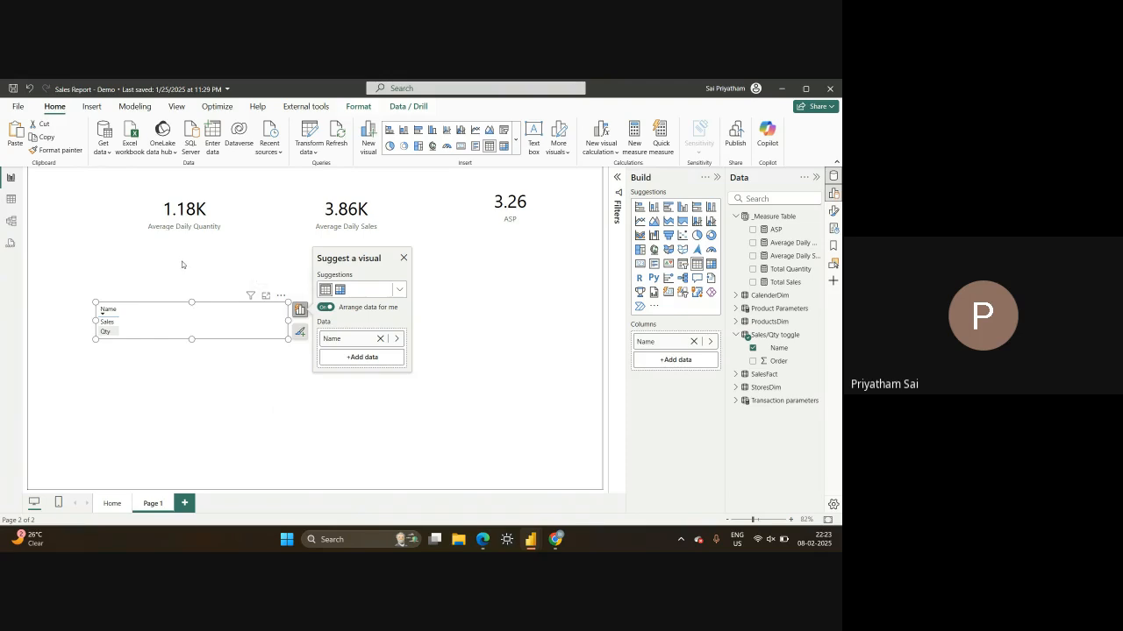
{"action": "left_click_drag", "start_coordinate": [196, 321], "coordinate": [189, 282]}
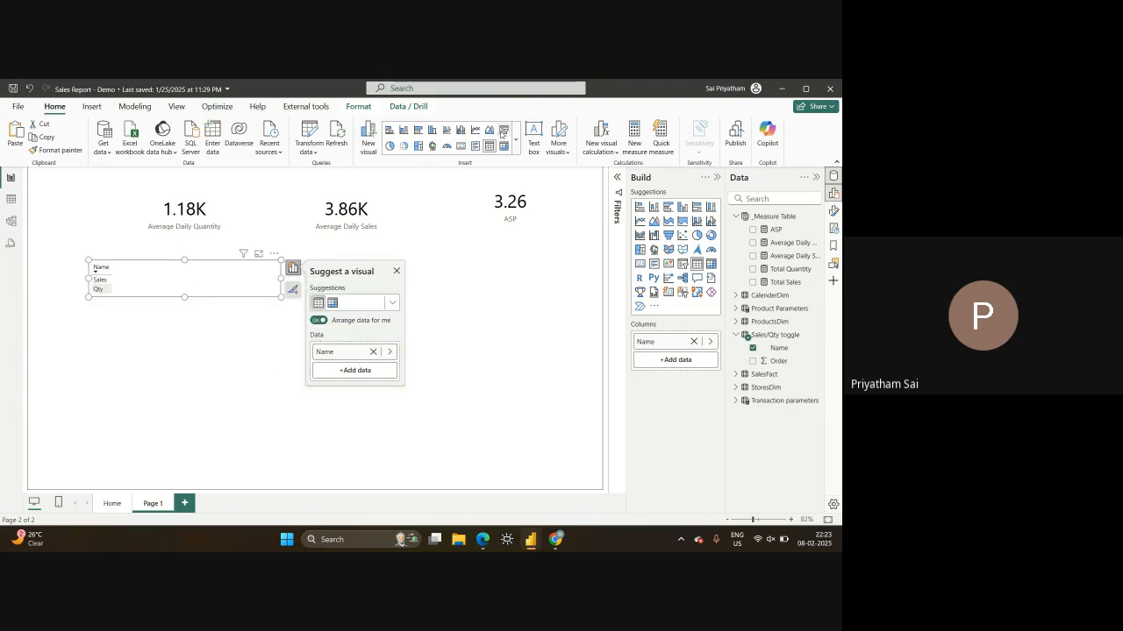
Convert the Name visual below the Average Daily Quantity card into a button slicer
{"action": "left_click", "coordinate": [503, 131]}
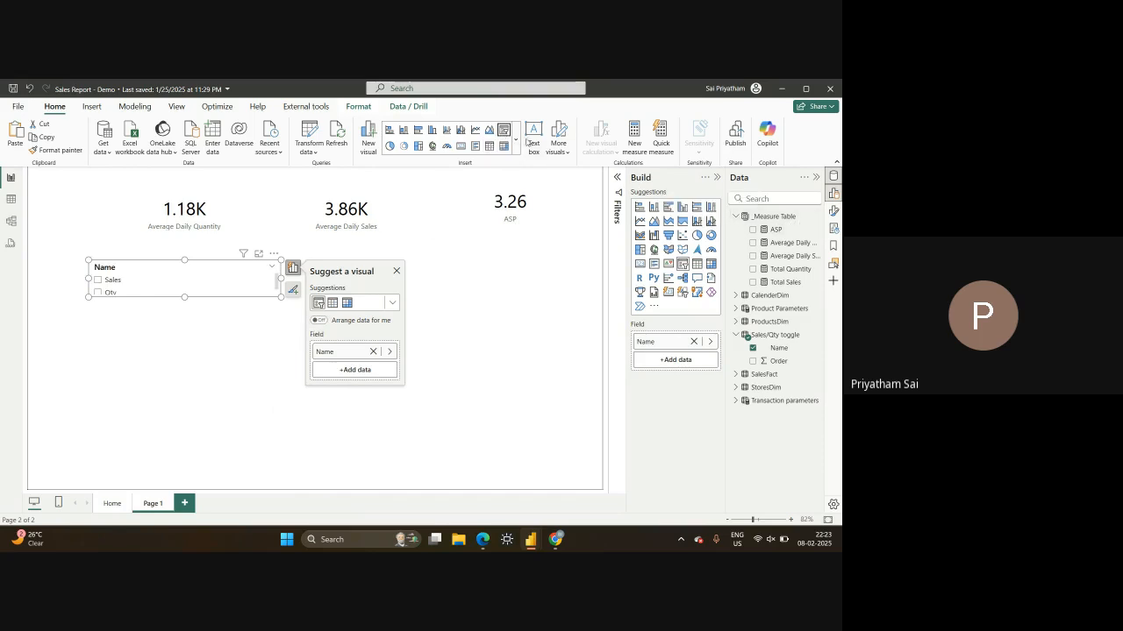
{"action": "left_click", "coordinate": [515, 139]}
{"action": "scroll", "coordinate": [456, 350], "scroll_direction": "down", "scroll_amount": 2}
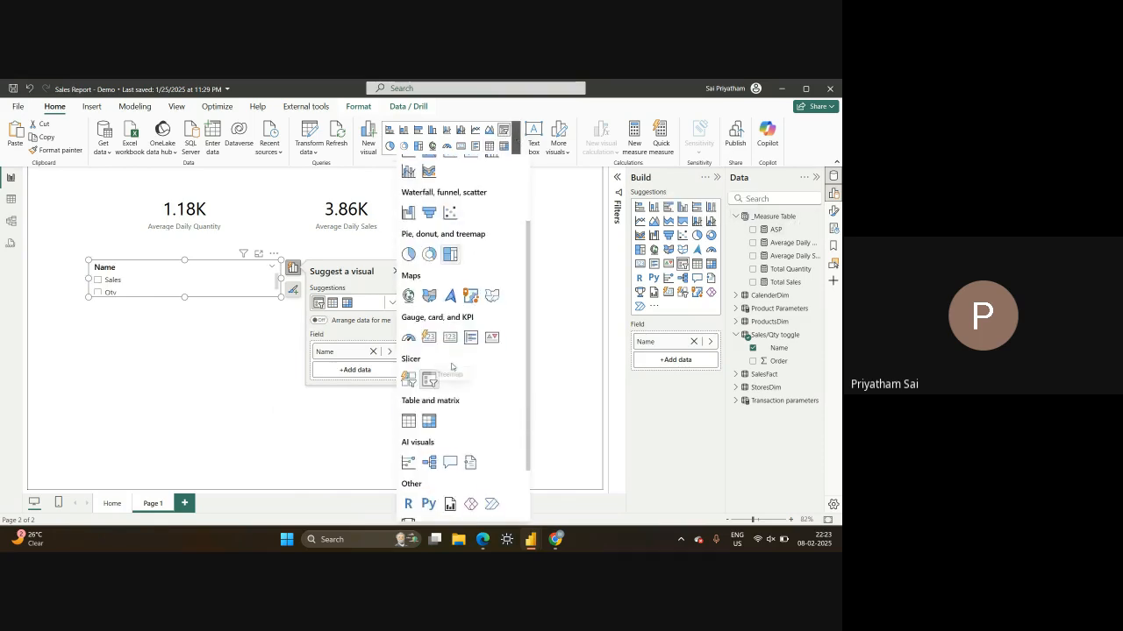
{"action": "left_click", "coordinate": [429, 379]}
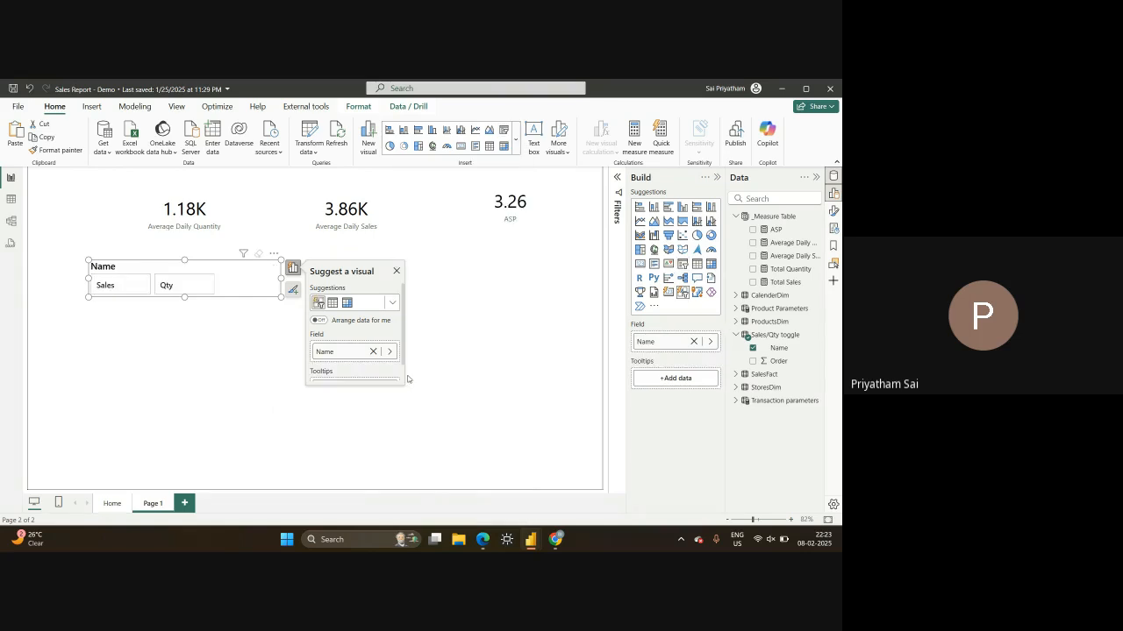
Turn on Force selection in the Name slicer's selection settings
{"action": "left_click", "coordinate": [833, 210]}
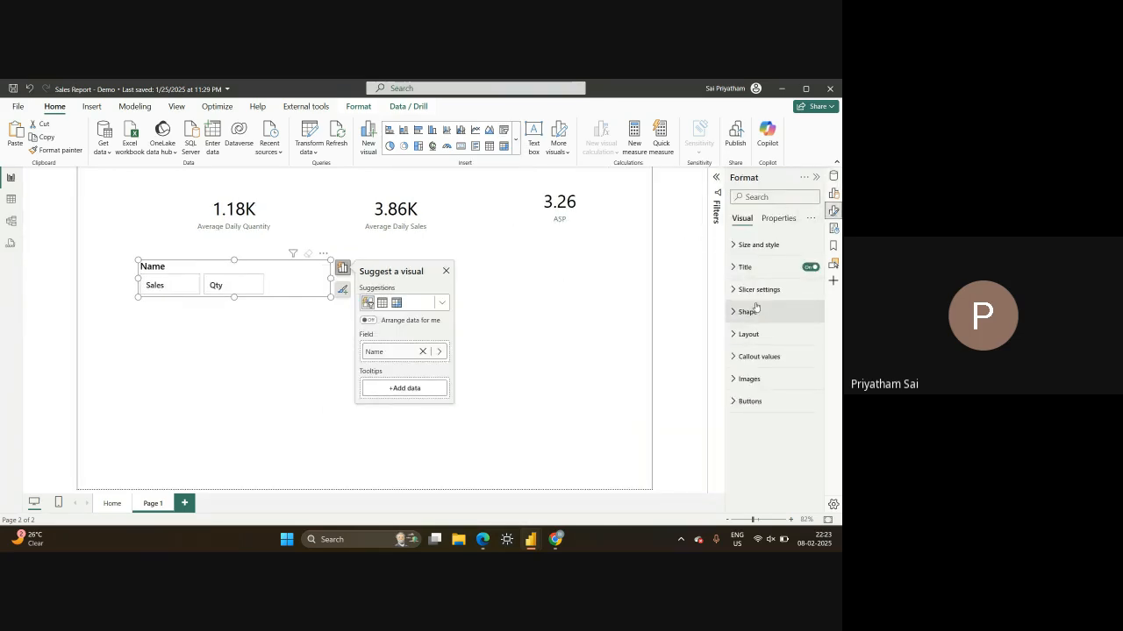
{"action": "left_click", "coordinate": [751, 292]}
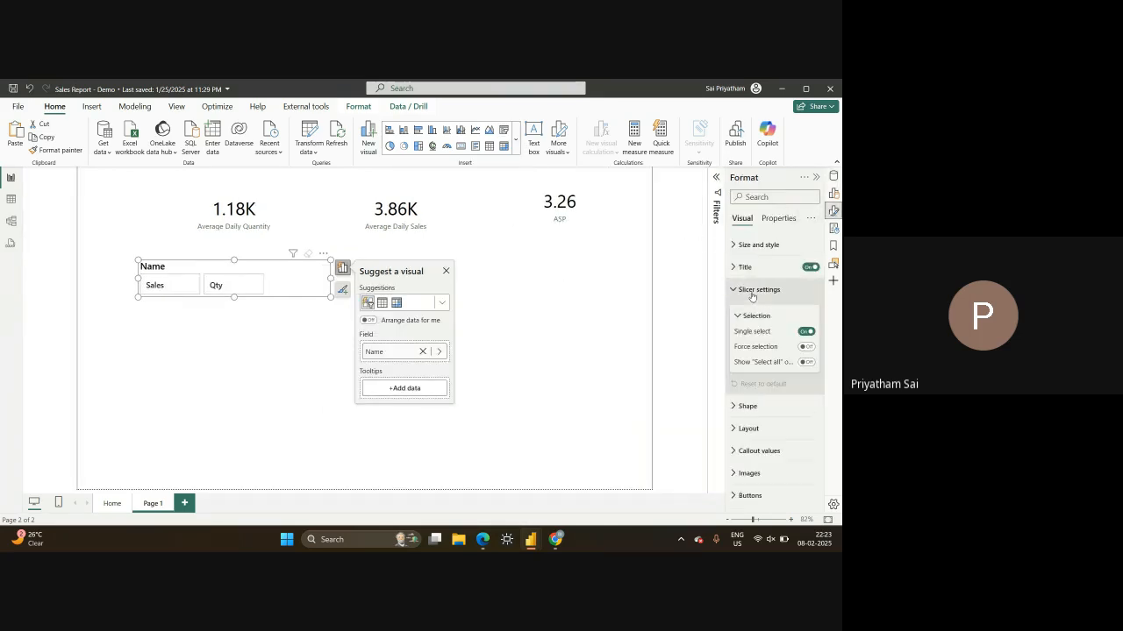
{"action": "left_click", "coordinate": [804, 347]}
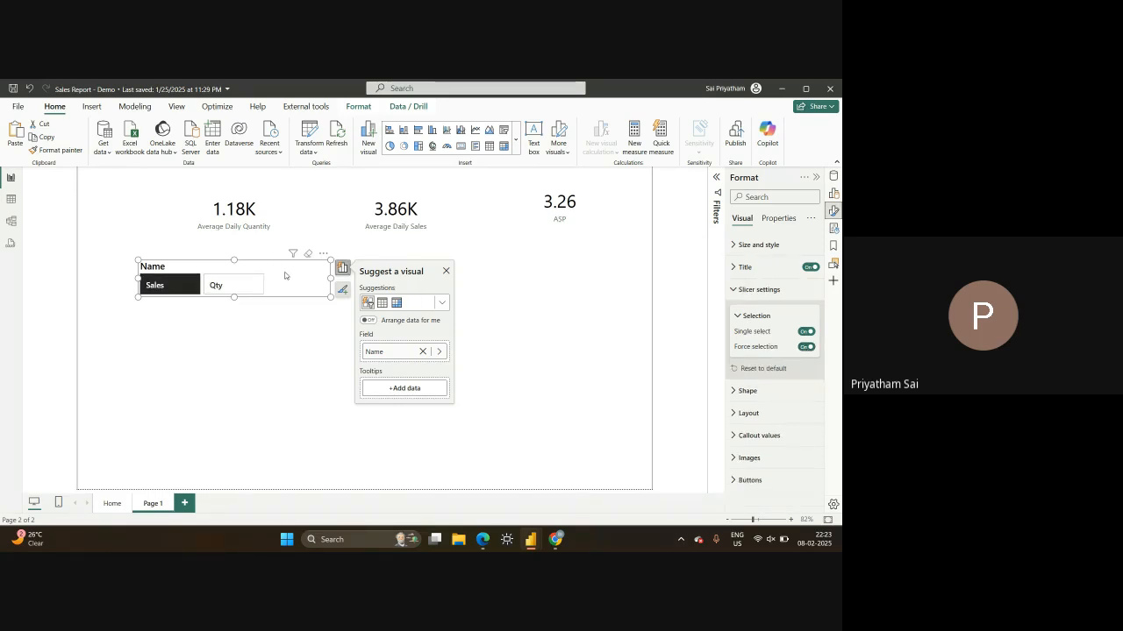
Move the Name slicer up and to the left, close under the KPI cards, and turn off its title
{"action": "left_click_drag", "start_coordinate": [285, 275], "coordinate": [247, 255]}
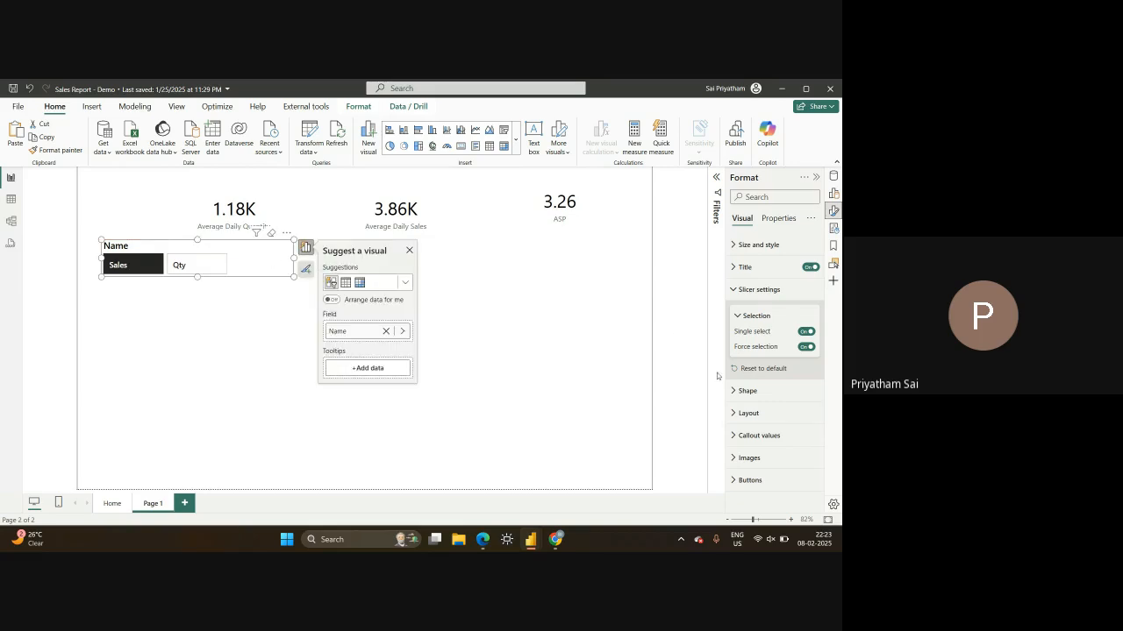
{"action": "left_click", "coordinate": [811, 267]}
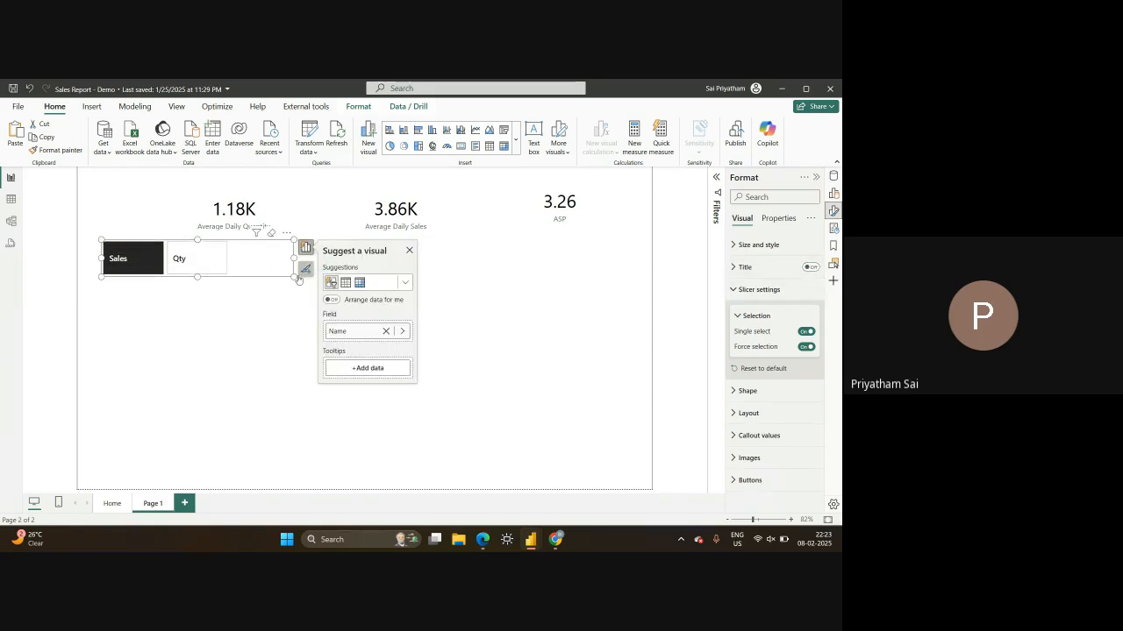
Set the slicer's layout to 2 columns and shrink it to a compact Sales/Qty toggle beneath the cards
{"action": "left_click", "coordinate": [833, 211]}
{"action": "left_click", "coordinate": [833, 211]}
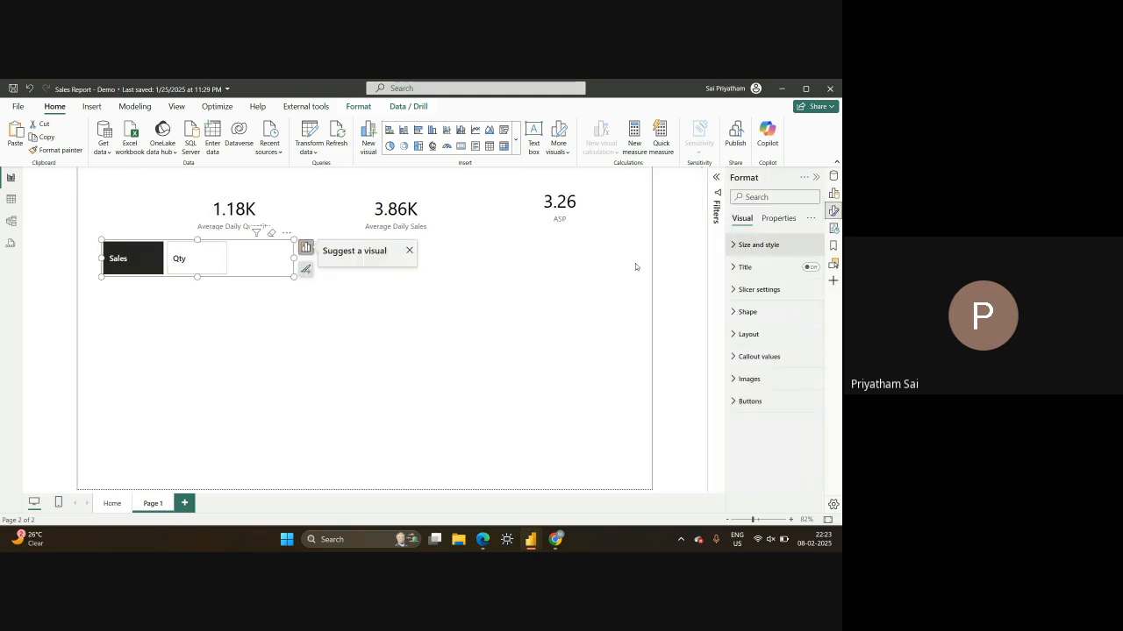
{"action": "left_click", "coordinate": [747, 297]}
{"action": "left_click", "coordinate": [747, 294]}
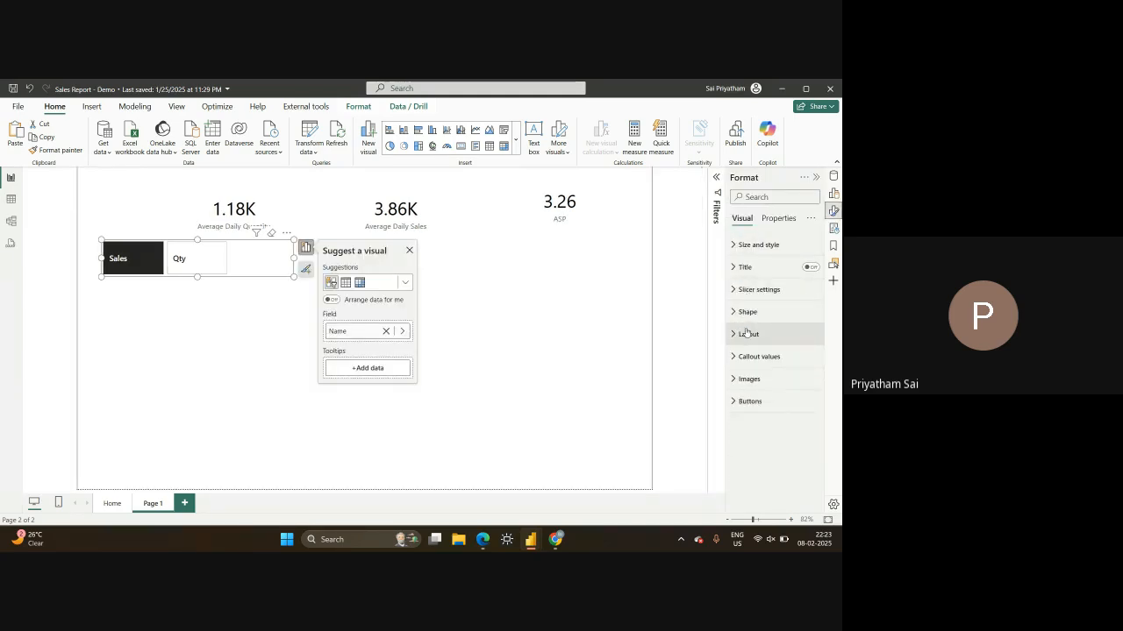
{"action": "left_click", "coordinate": [746, 335]}
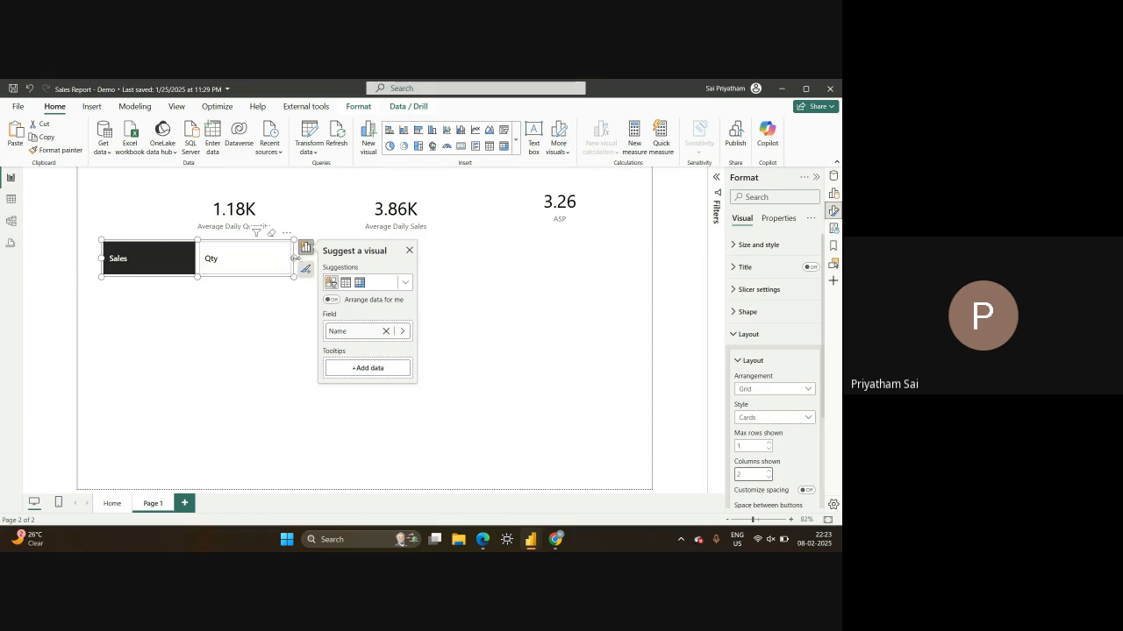
{"action": "left_click_drag", "start_coordinate": [295, 258], "coordinate": [175, 251]}
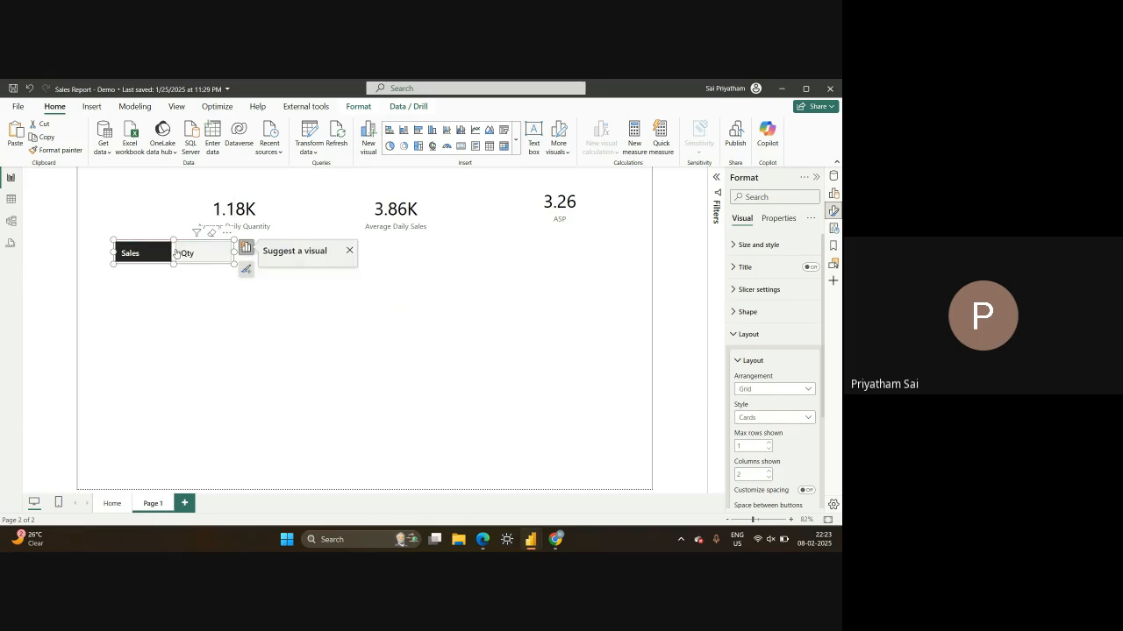
{"action": "left_click", "coordinate": [395, 287]}
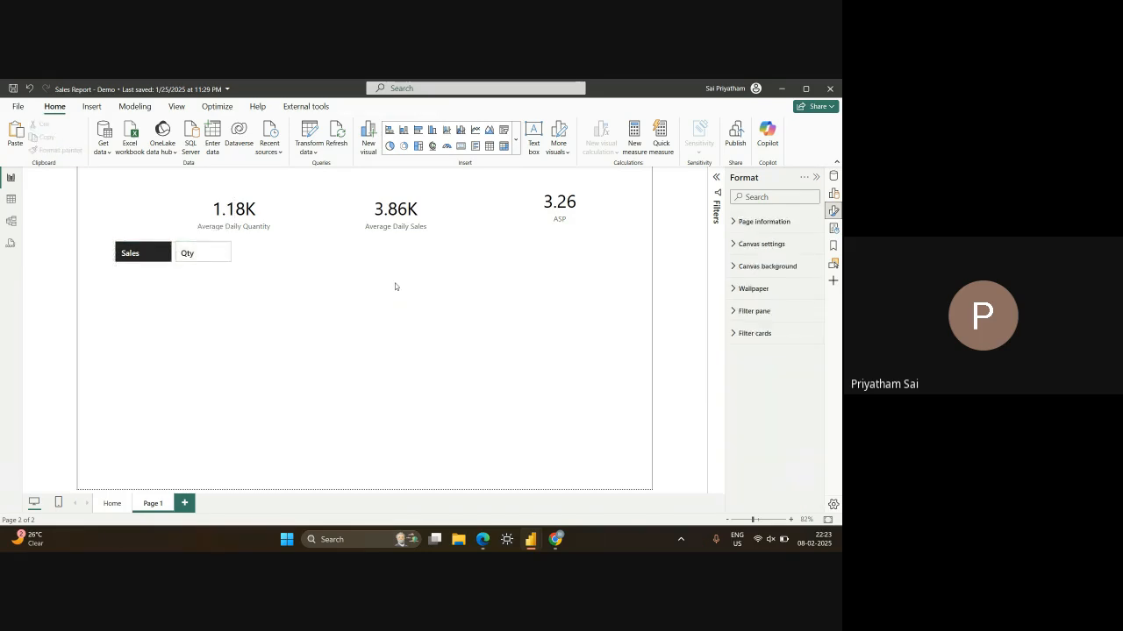
Switch to the Coffee shop Sales Report to examine the calendar matrix's row, column and value fields, and return to Sales Report - Demo
{"action": "left_click", "coordinate": [833, 176]}
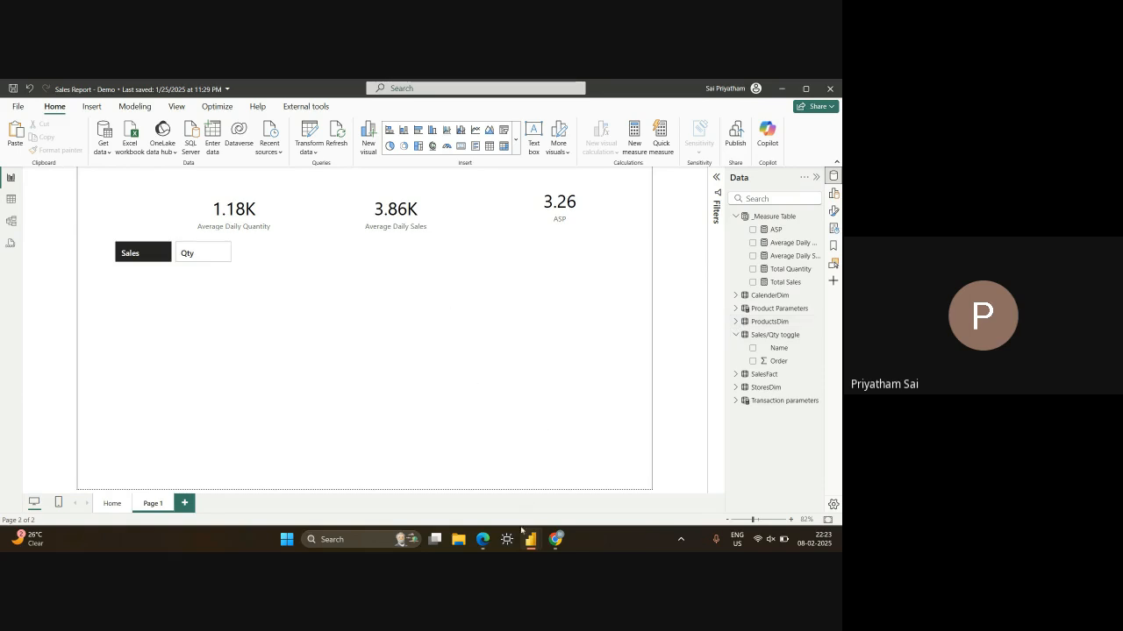
{"action": "mouse_move", "coordinate": [529, 544]}
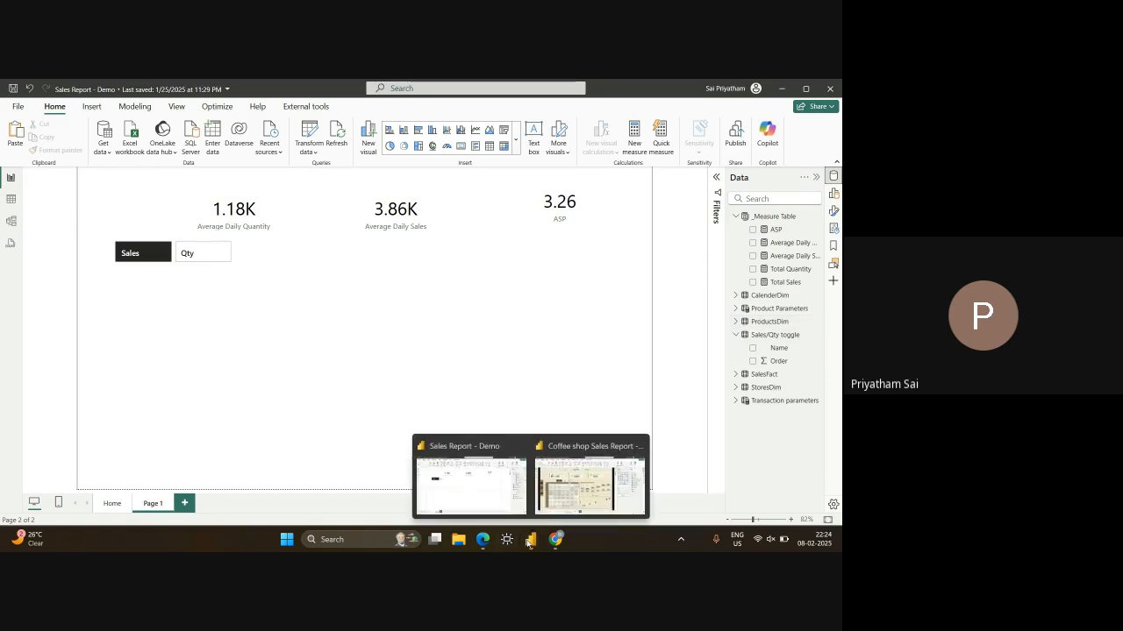
{"action": "left_click", "coordinate": [584, 462]}
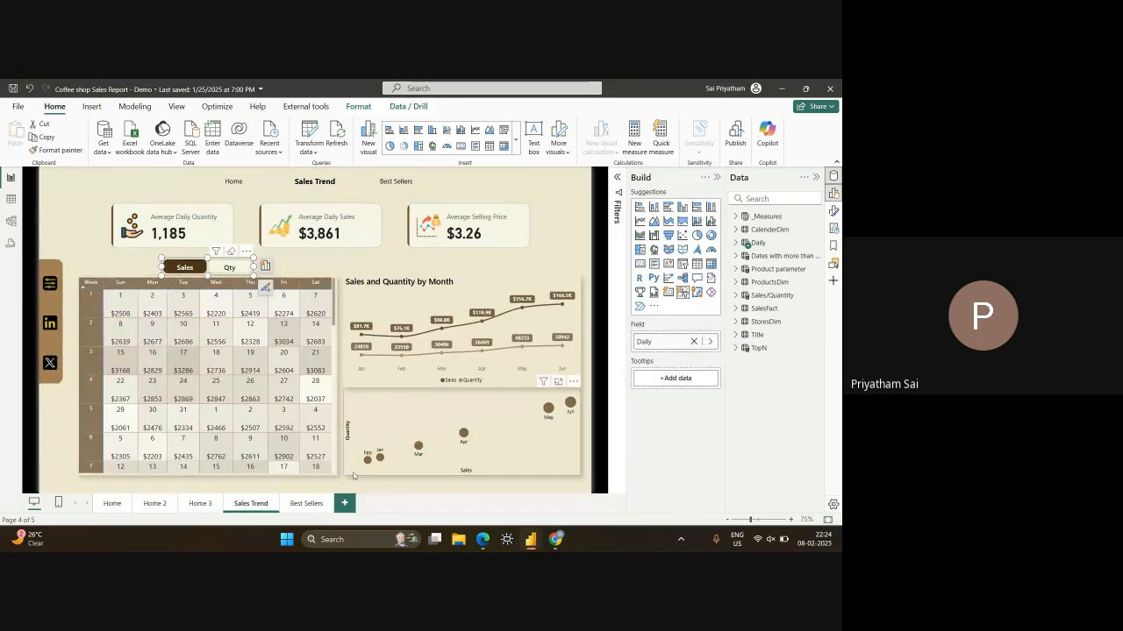
{"action": "left_click", "coordinate": [334, 463]}
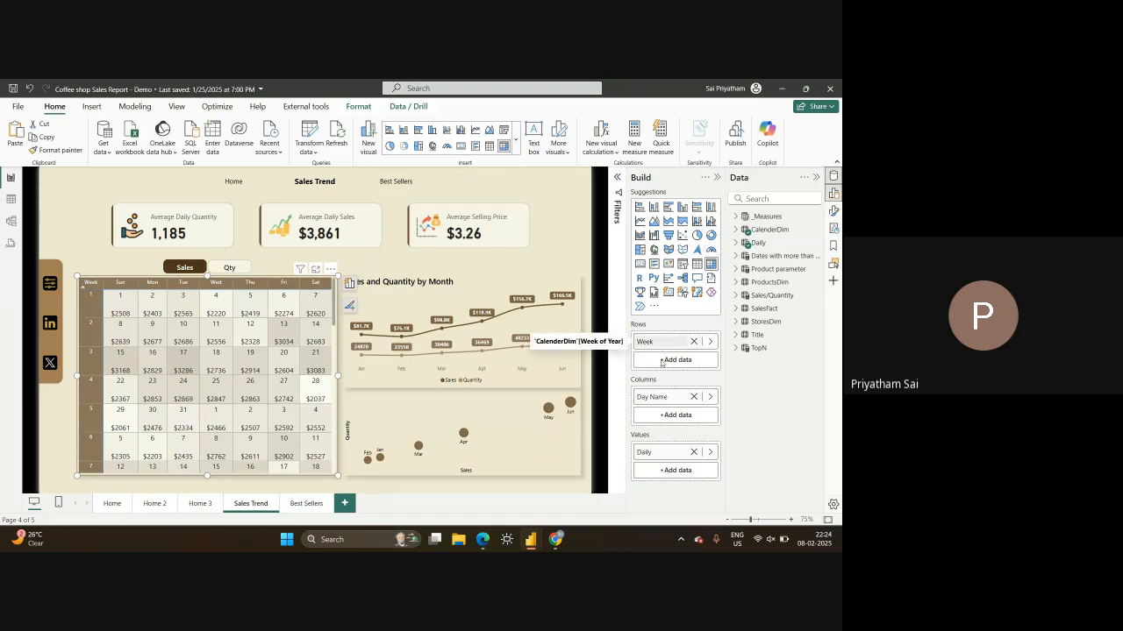
{"action": "key", "text": "alt+Tab"}
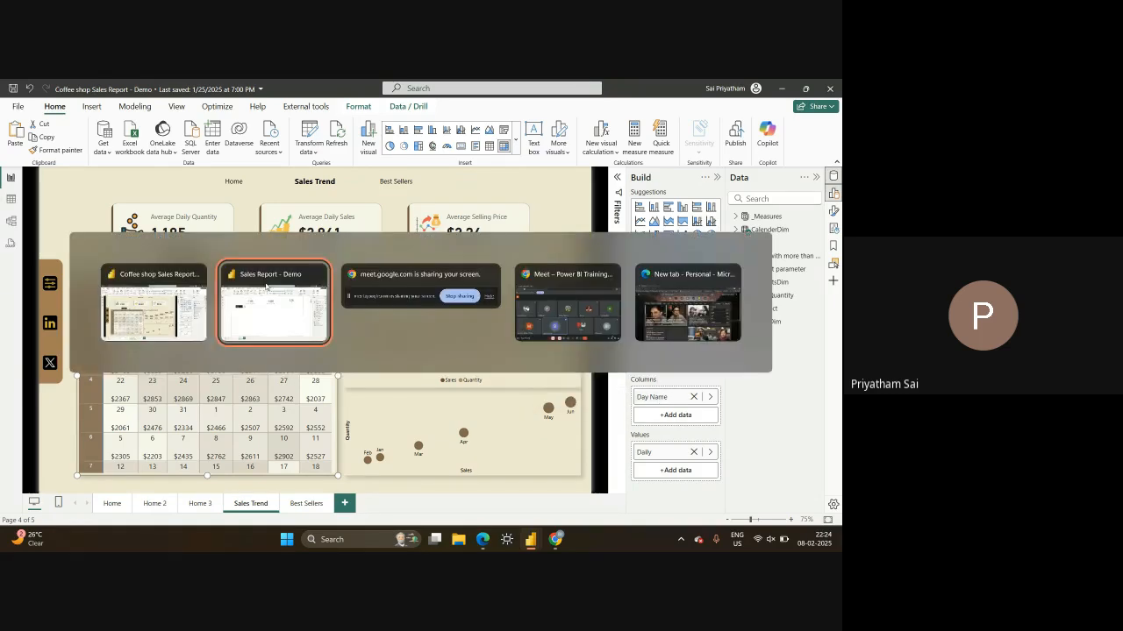
{"action": "left_click", "coordinate": [266, 286]}
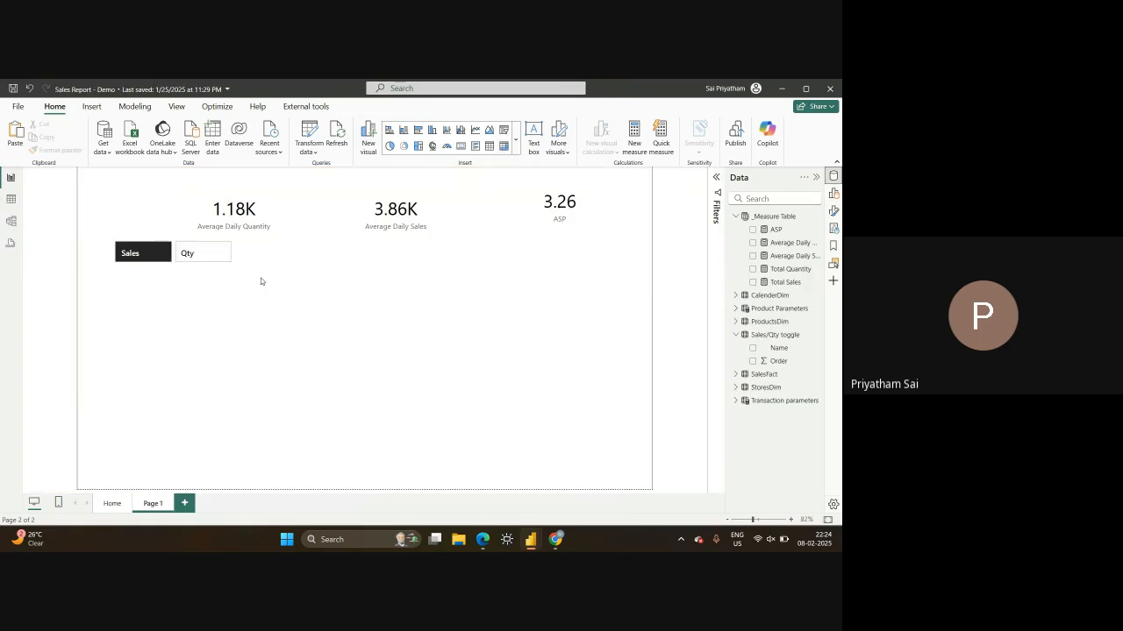
Add a new visual to Page 1 with the Week of Year and Day Name fields from CalenderDim
{"action": "left_click", "coordinate": [760, 200]}
{"action": "type", "text": "week"}
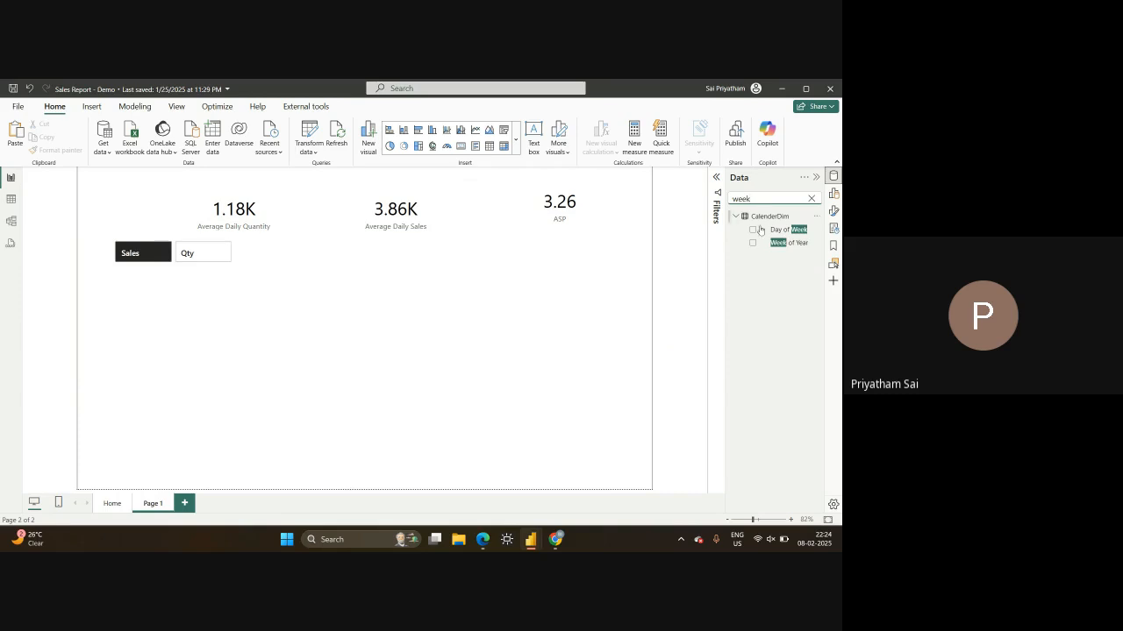
{"action": "left_click", "coordinate": [752, 243]}
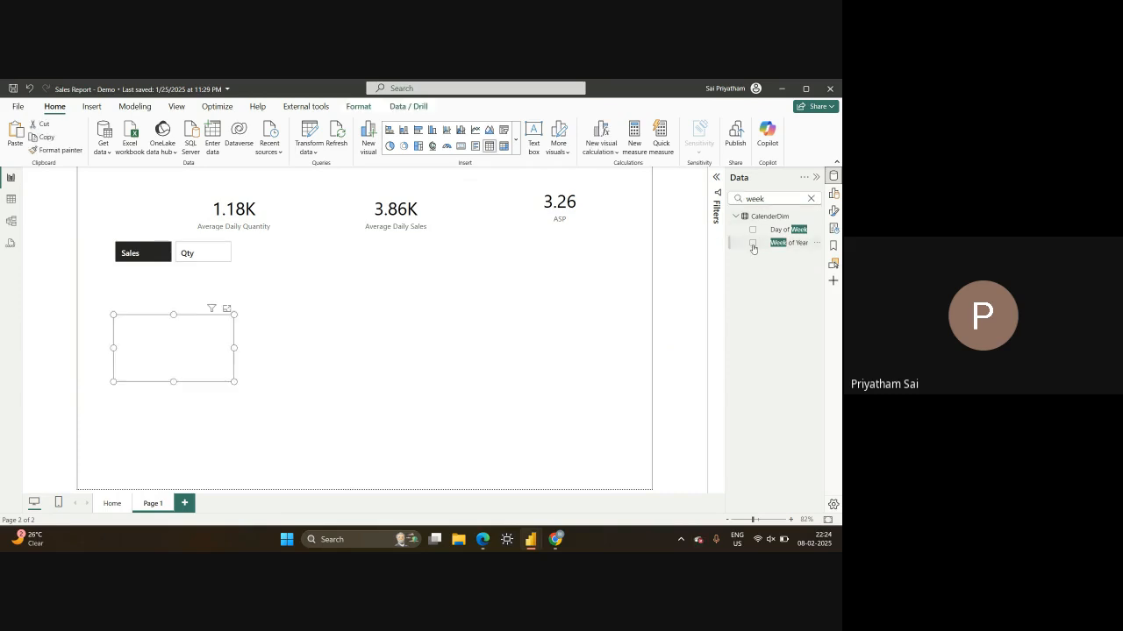
{"action": "double_click", "coordinate": [761, 201]}
{"action": "type", "text": "day"}
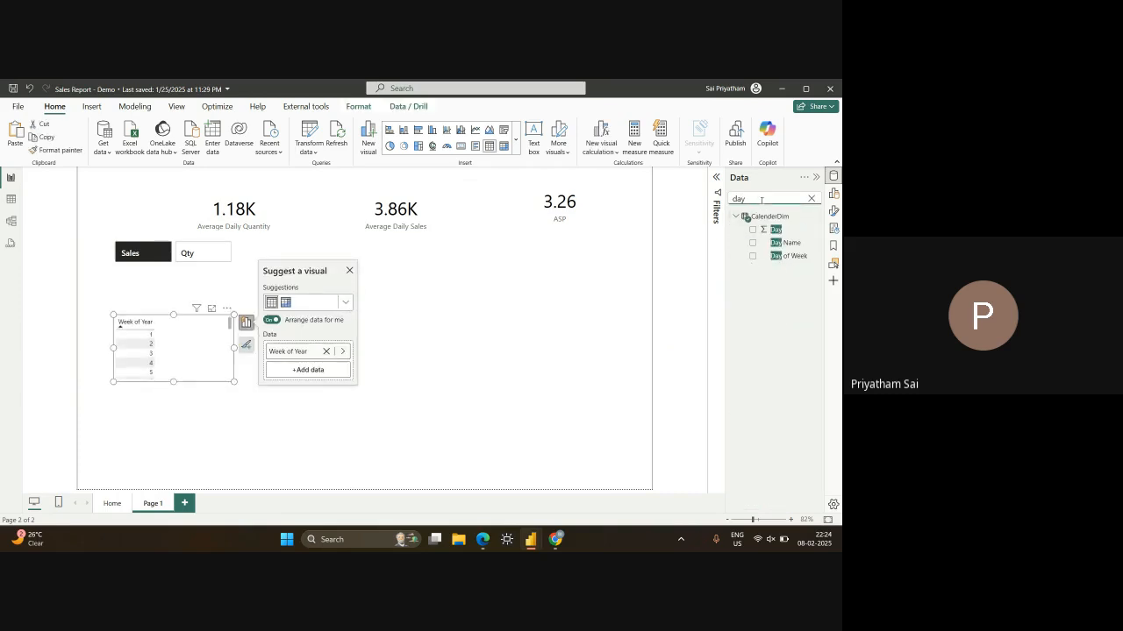
{"action": "left_click", "coordinate": [753, 244]}
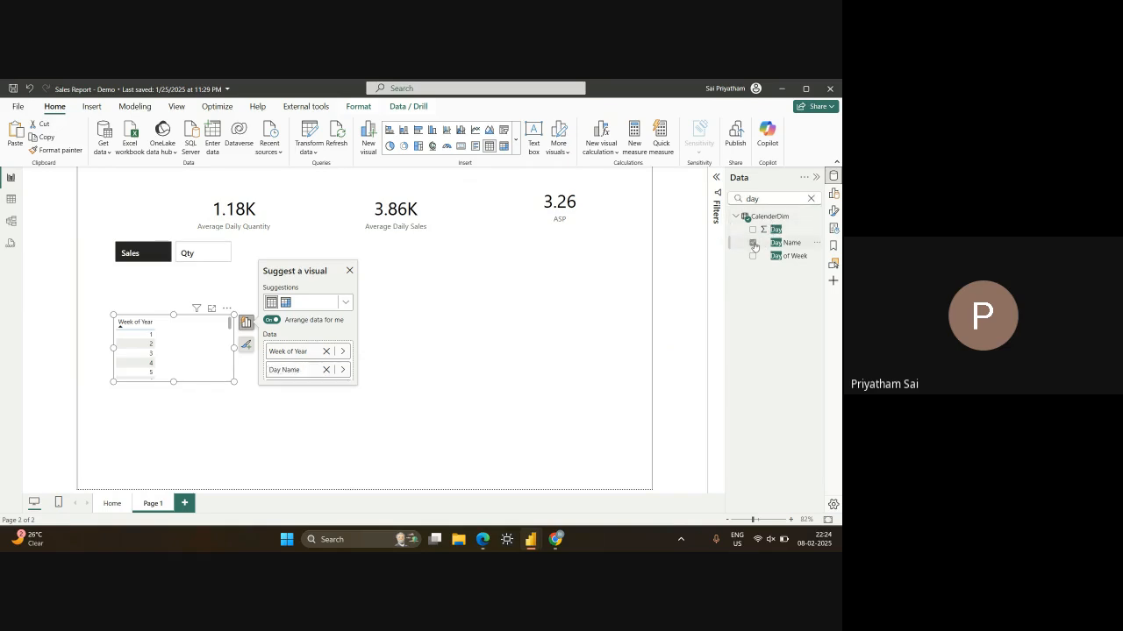
Convert the Week of Year and Day Name table into a matrix, enlarge it and move it closer to the Sales/Qty toggle
{"action": "left_click", "coordinate": [833, 193]}
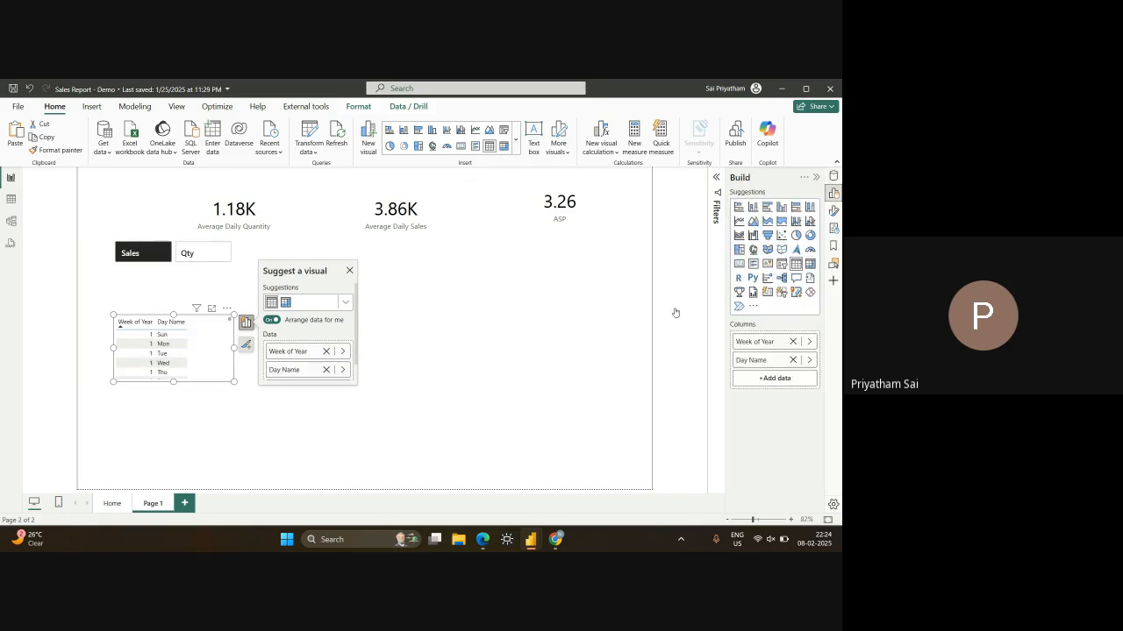
{"action": "left_click", "coordinate": [810, 264]}
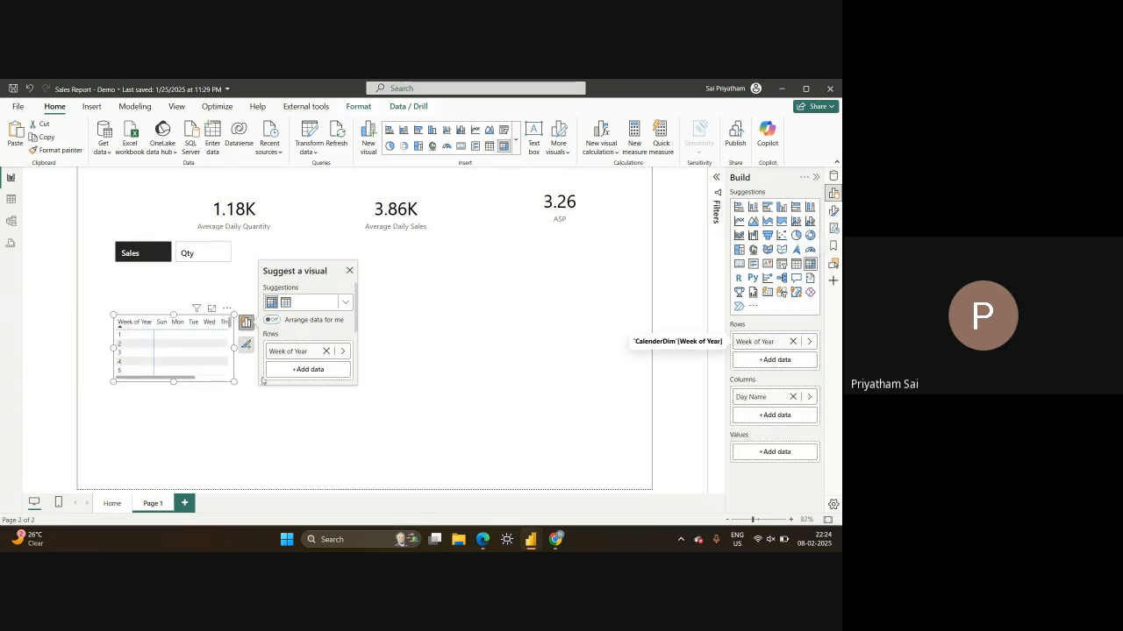
{"action": "left_click_drag", "start_coordinate": [235, 382], "coordinate": [322, 441]}
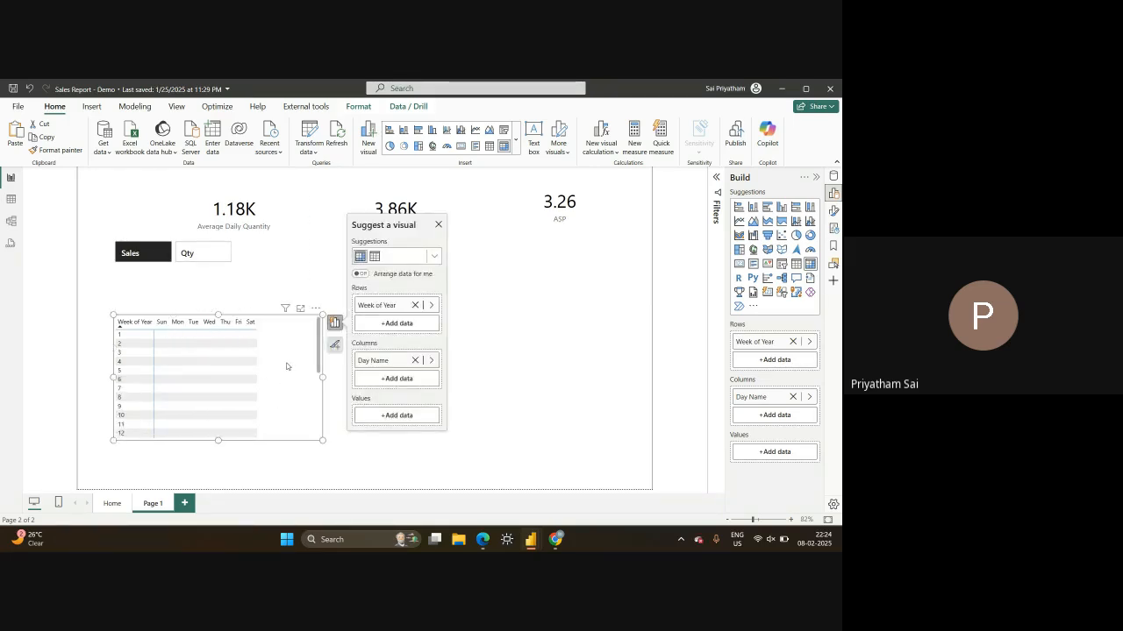
{"action": "left_click_drag", "start_coordinate": [286, 365], "coordinate": [280, 343]}
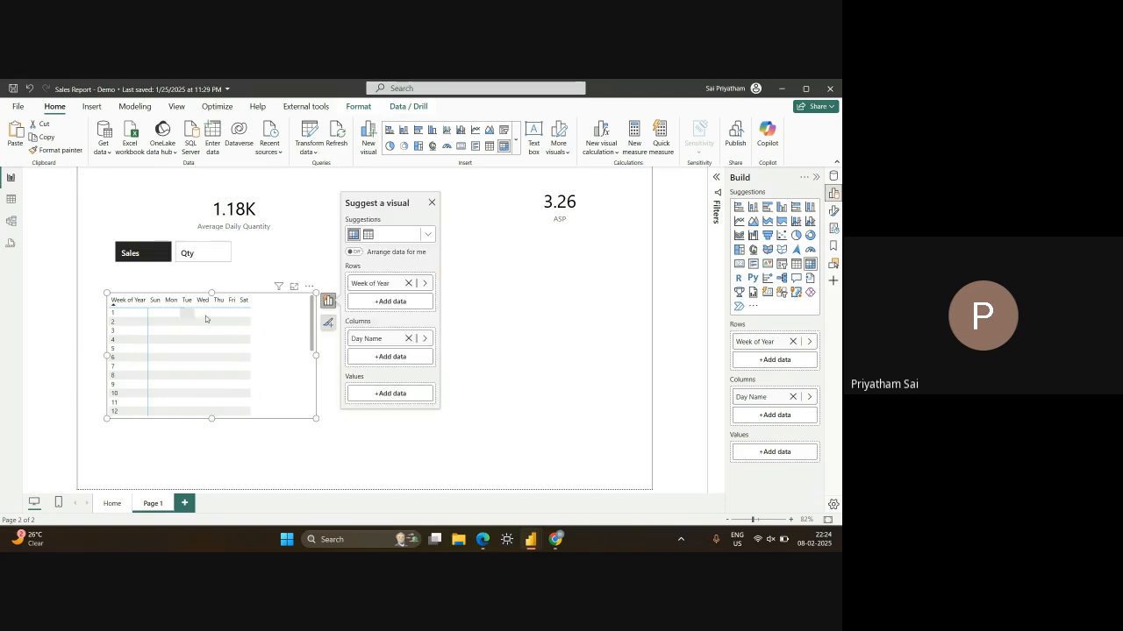
{"action": "left_click", "coordinate": [511, 346]}
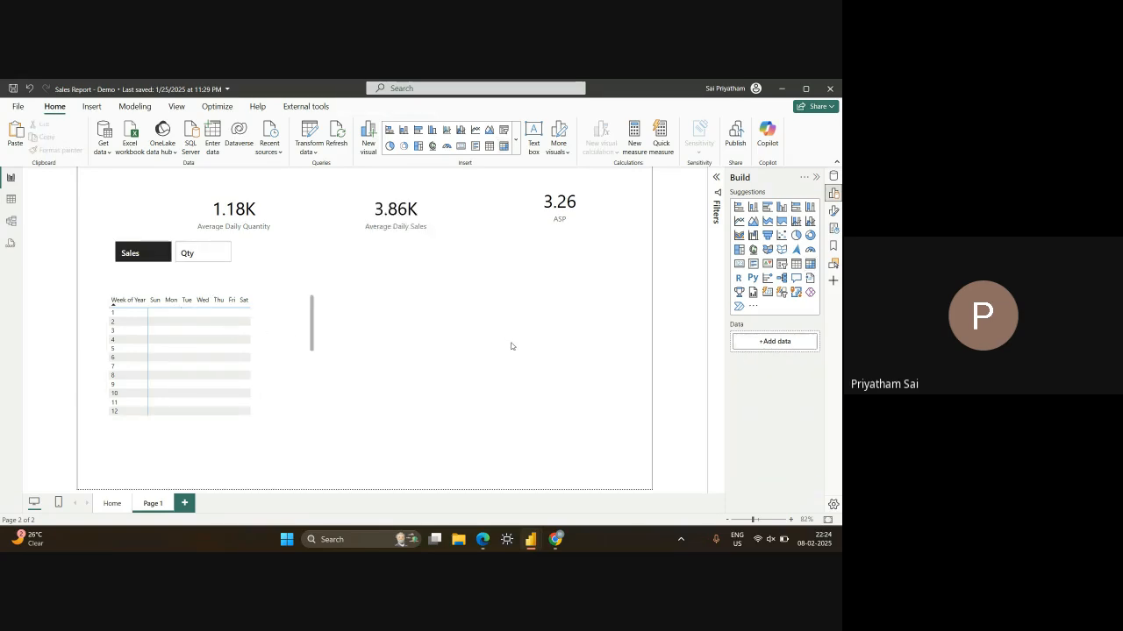
{"action": "left_click", "coordinate": [833, 176]}
{"action": "left_click", "coordinate": [811, 201]}
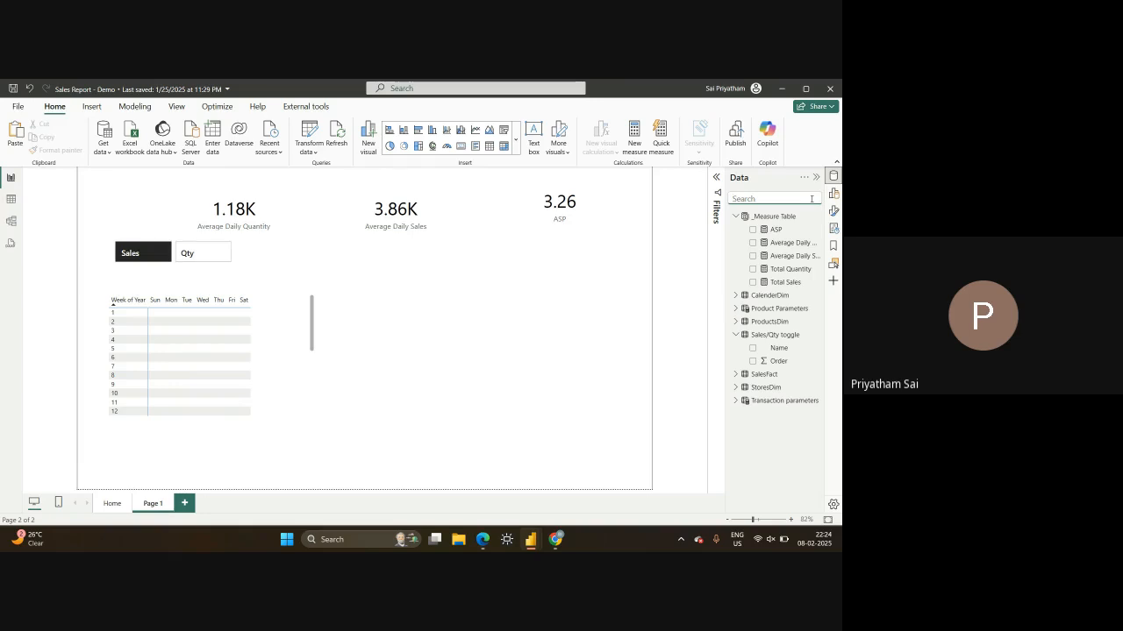
{"action": "left_click", "coordinate": [790, 216]}
{"action": "right_click", "coordinate": [791, 216]}
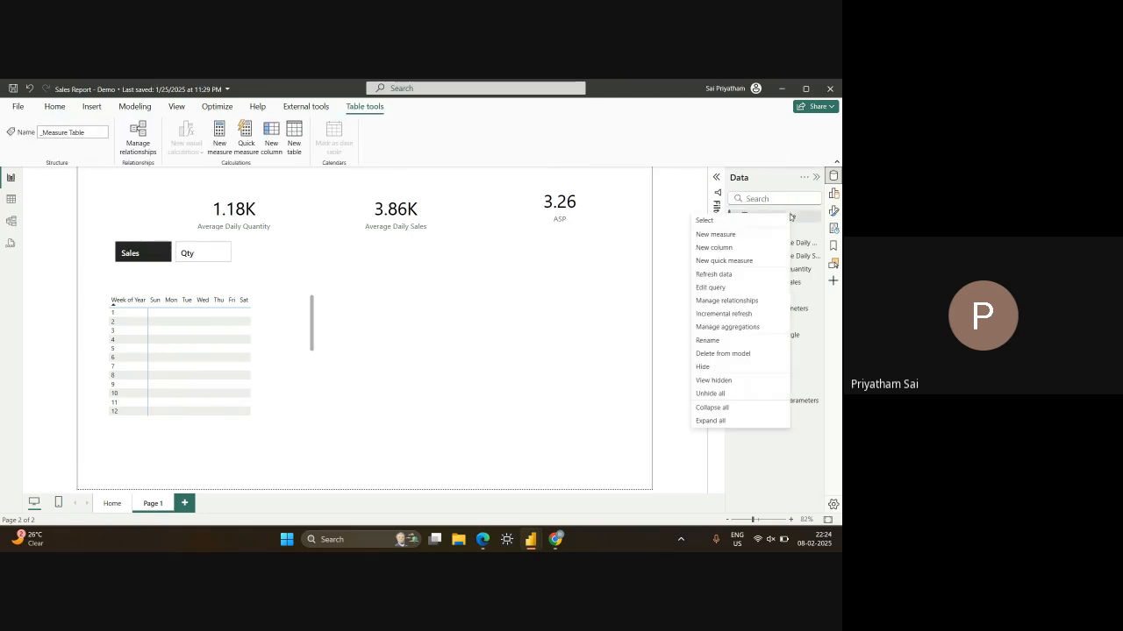
{"action": "left_click", "coordinate": [733, 235]}
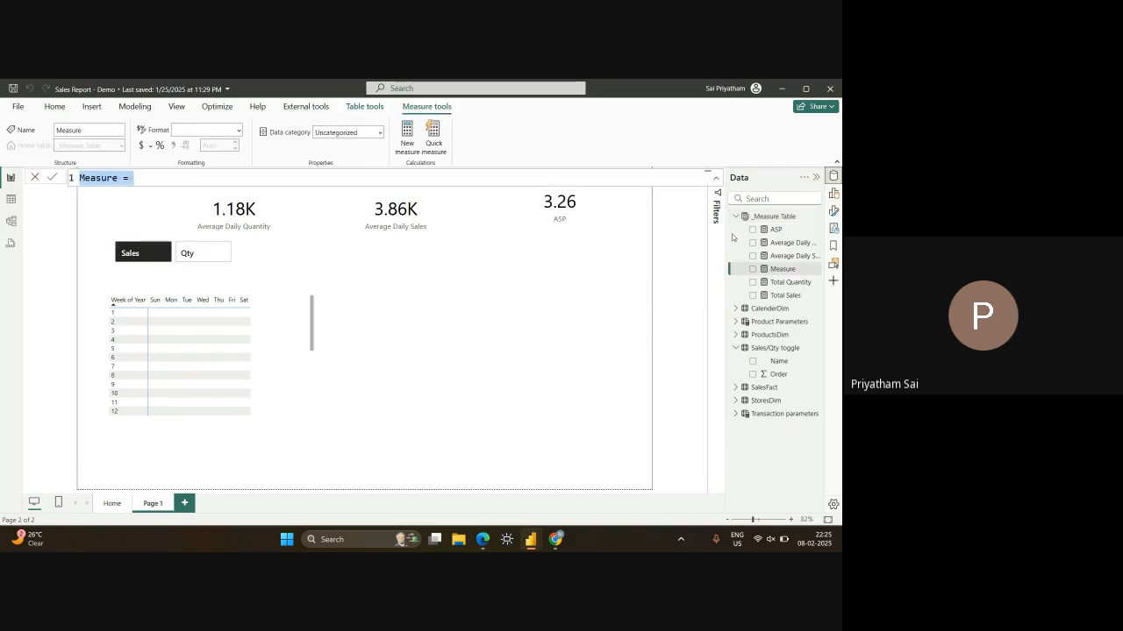
{"action": "type", "text": "D"}
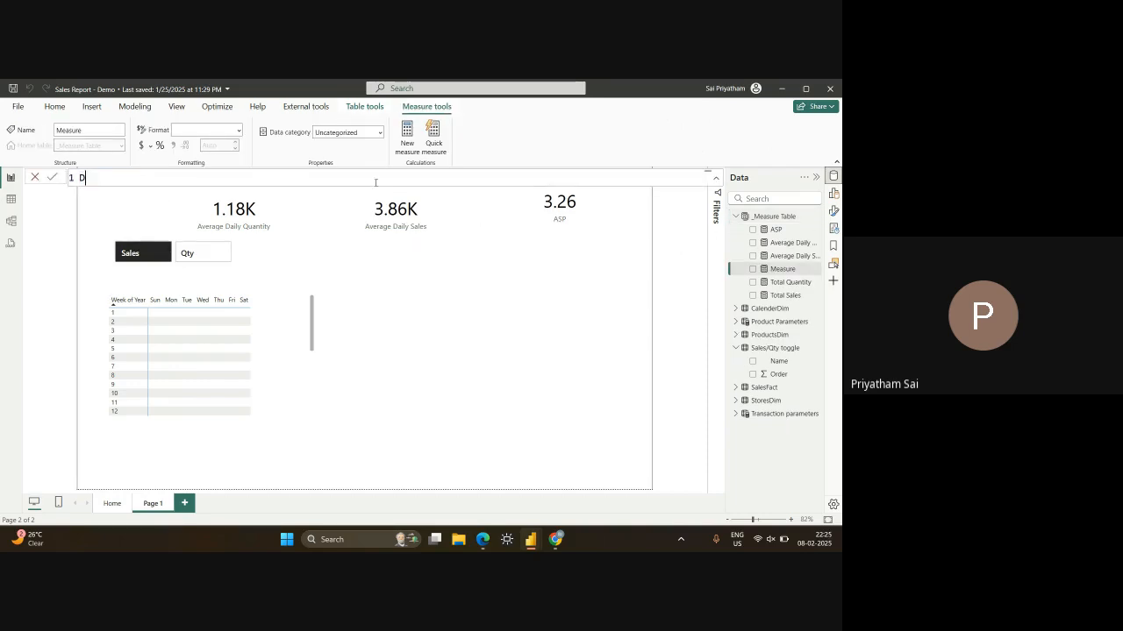
{"action": "type", "text": "aily Sale"}
{"action": "key", "text": "BackSpace"}
{"action": "key", "text": "BackSpace"}
{"action": "key", "text": "BackSpace"}
{"action": "key", "text": "BackSpace"}
{"action": "key", "text": "BackSpace"}
{"action": "key", "text": "BackSpace"}
{"action": "key", "text": "BackSpace"}
{"action": "key", "text": "BackSpace"}
{"action": "key", "text": "BackSpace"}
{"action": "key", "text": "BackSpace"}
{"action": "key", "text": "Return"}
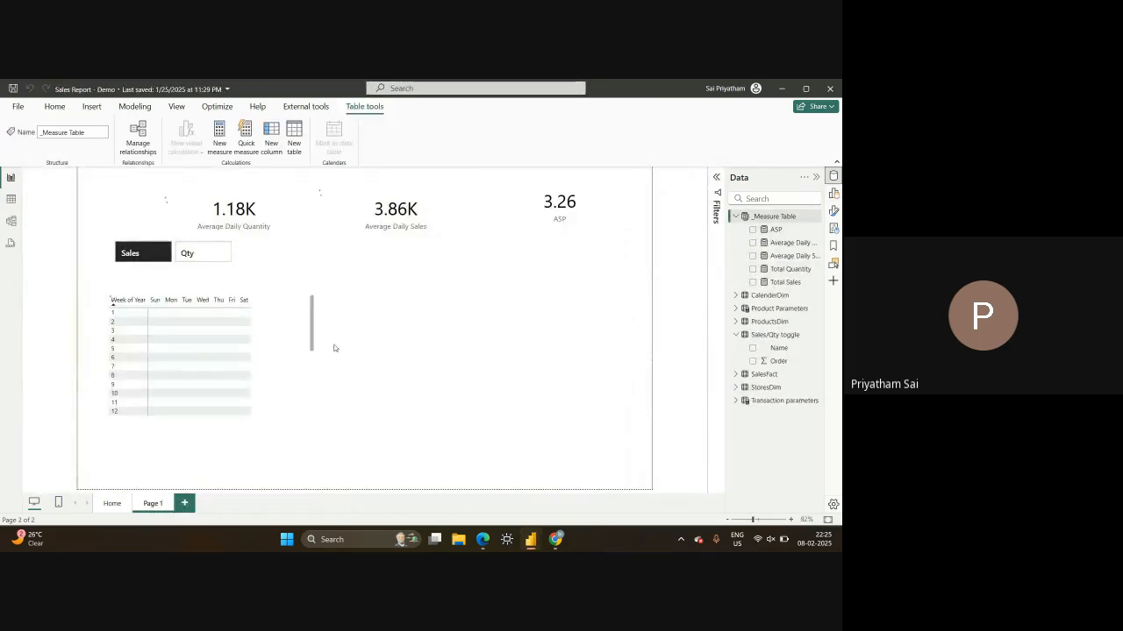
Add a single Average Daily Sales value to the week-by-day matrix, removing the duplicate entry, and widen the matrix
{"action": "left_click", "coordinate": [292, 344]}
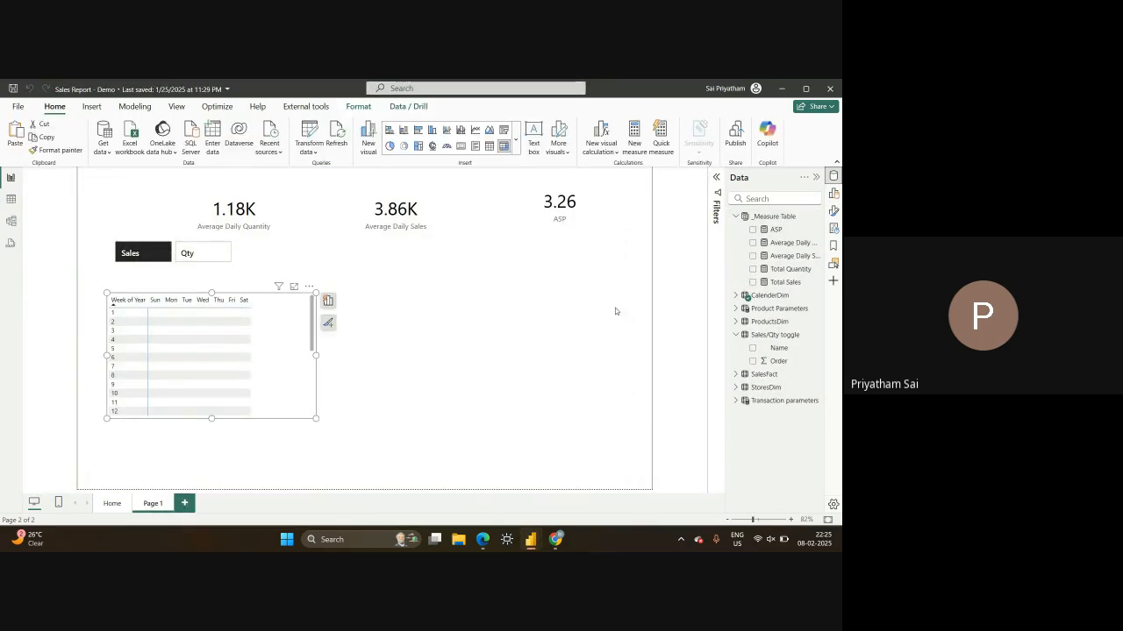
{"action": "left_click", "coordinate": [754, 200]}
{"action": "type", "text": "daily"}
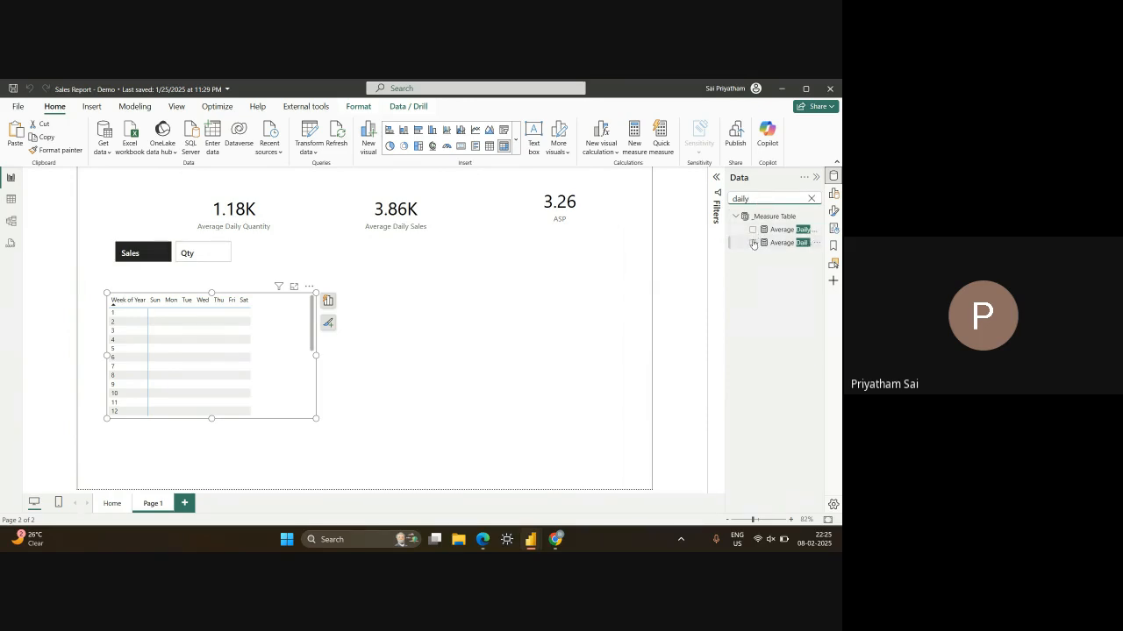
{"action": "left_click", "coordinate": [753, 243]}
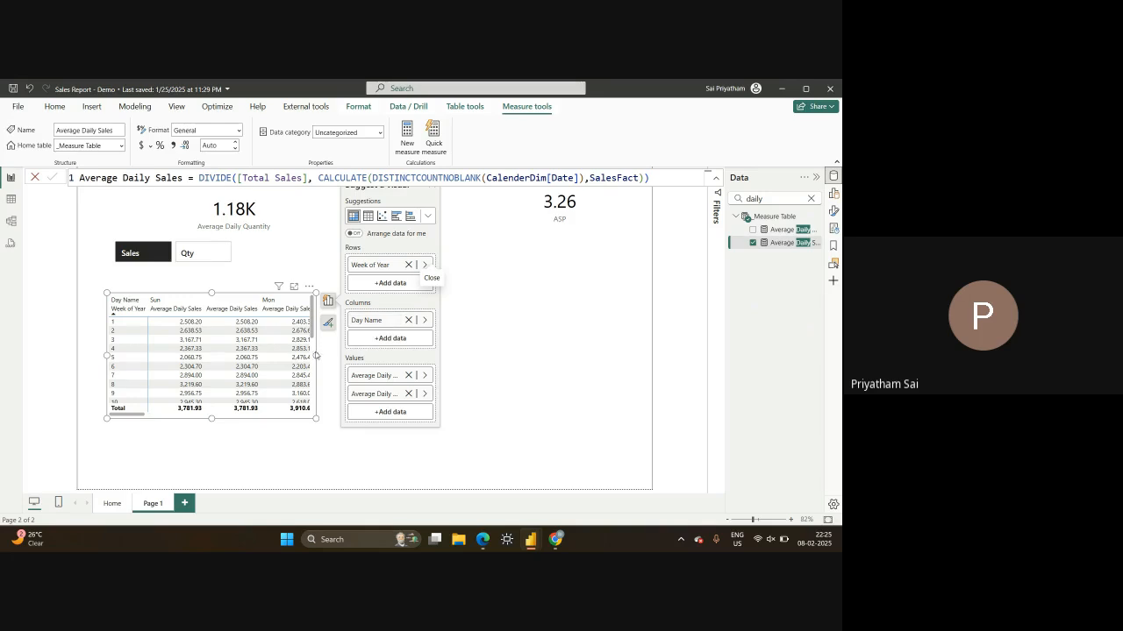
{"action": "left_click_drag", "start_coordinate": [316, 354], "coordinate": [409, 353]}
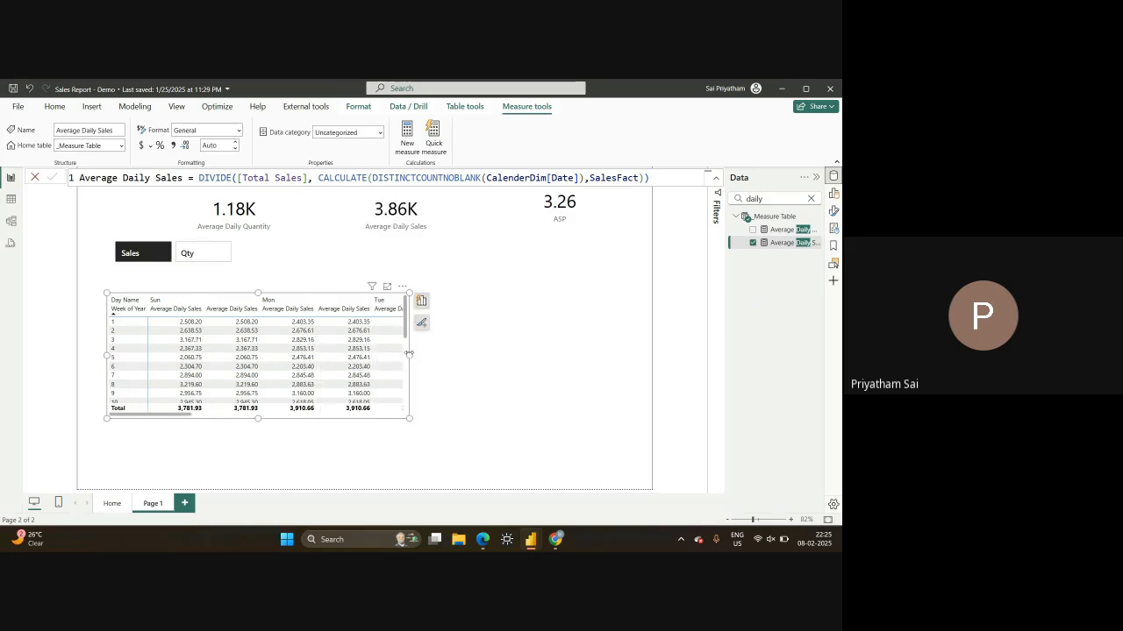
{"action": "left_click", "coordinate": [834, 194]}
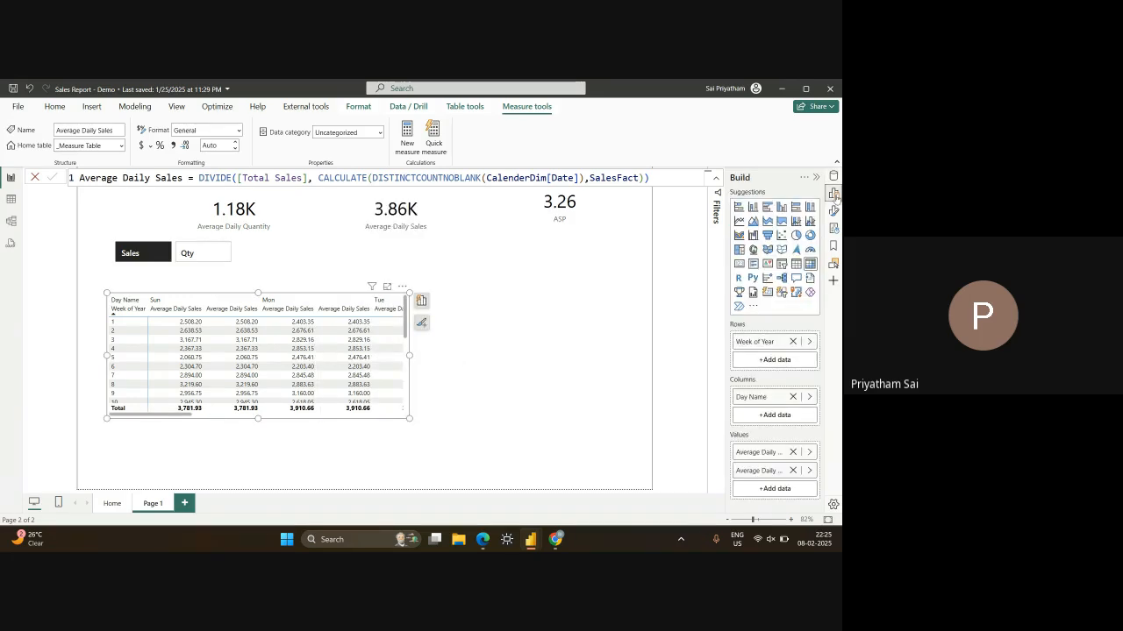
{"action": "left_click", "coordinate": [793, 471]}
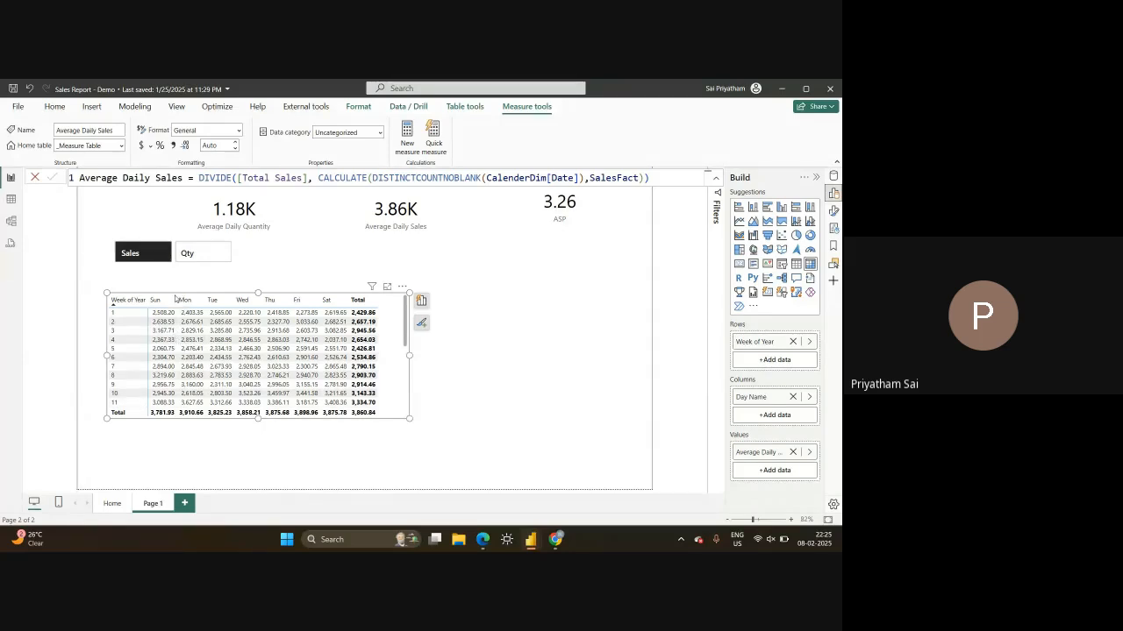
Switch to the Coffee shop Sales Report to examine what each calendar matrix cell shows, and return to Sales Report - Demo
{"action": "mouse_move", "coordinate": [539, 543]}
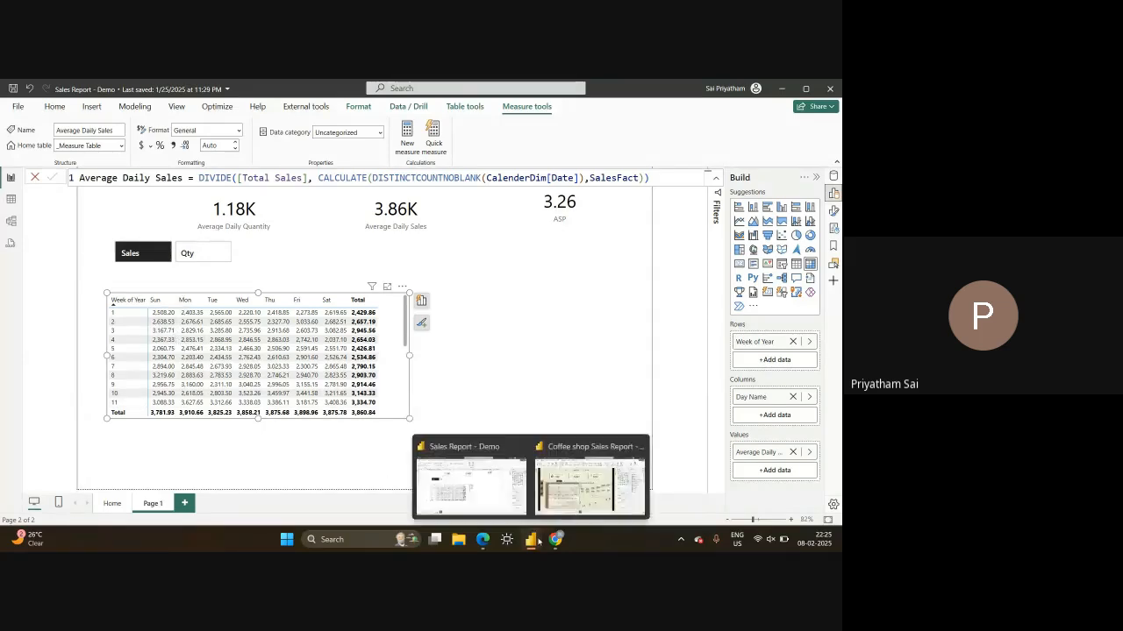
{"action": "left_click", "coordinate": [576, 476]}
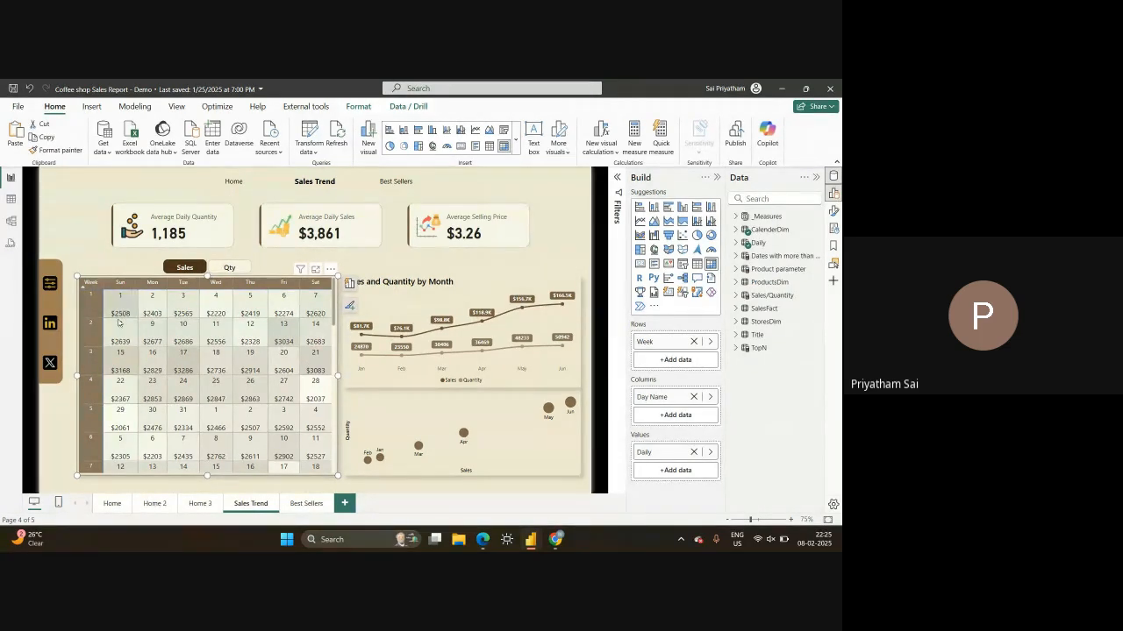
{"action": "mouse_move", "coordinate": [531, 539]}
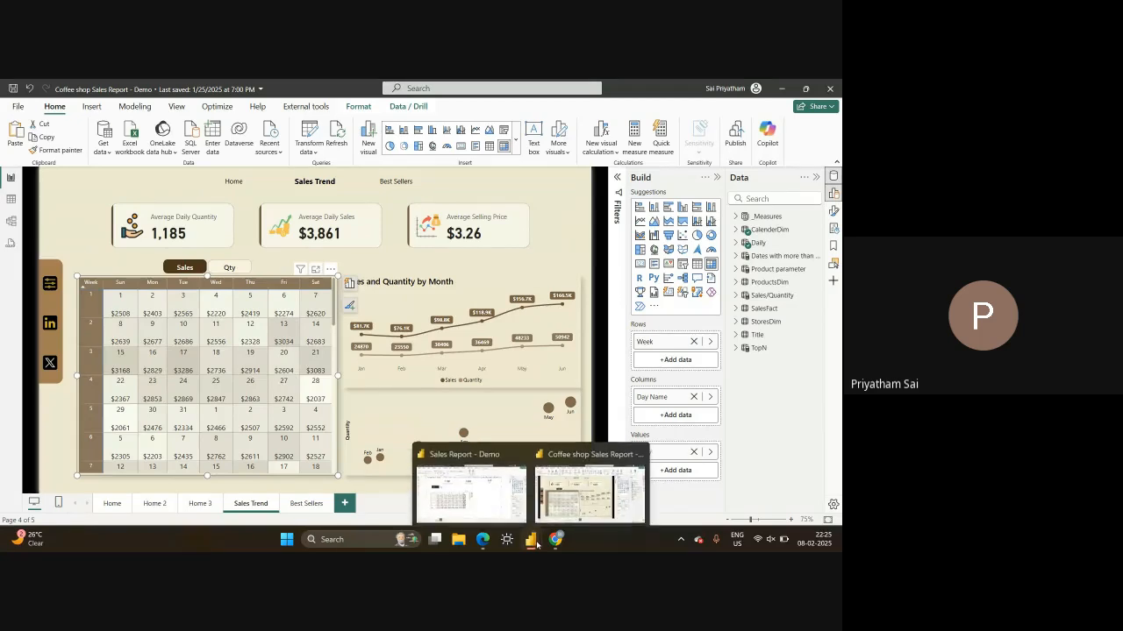
{"action": "left_click", "coordinate": [474, 478]}
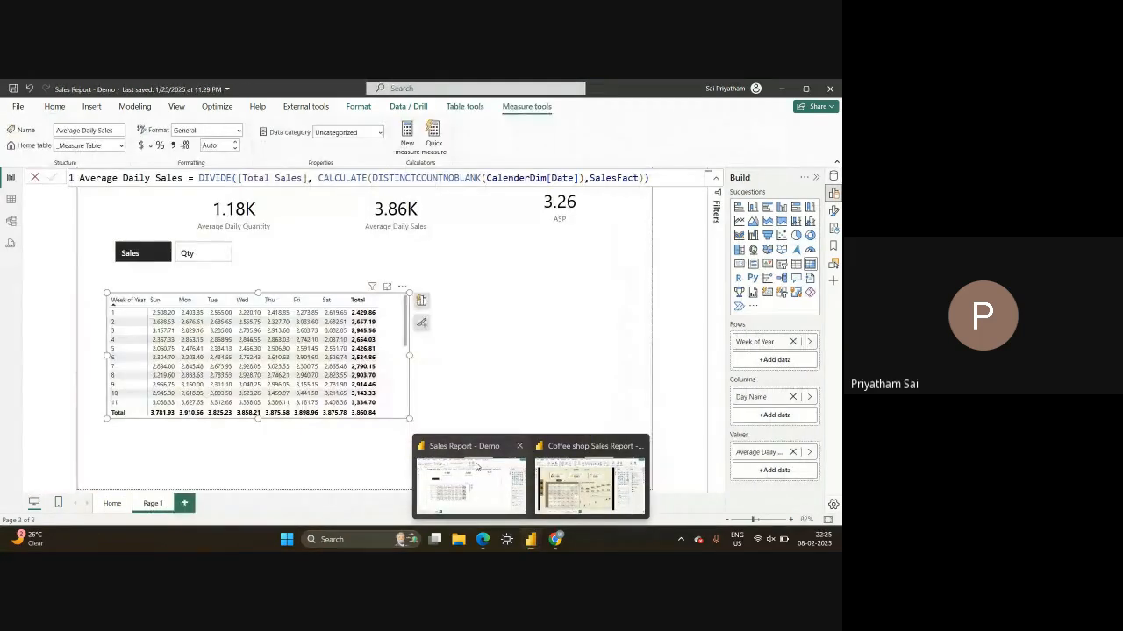
Clear the field search and start a new measure named Daily Sales for calen in _Measure Table
{"action": "left_click", "coordinate": [833, 175]}
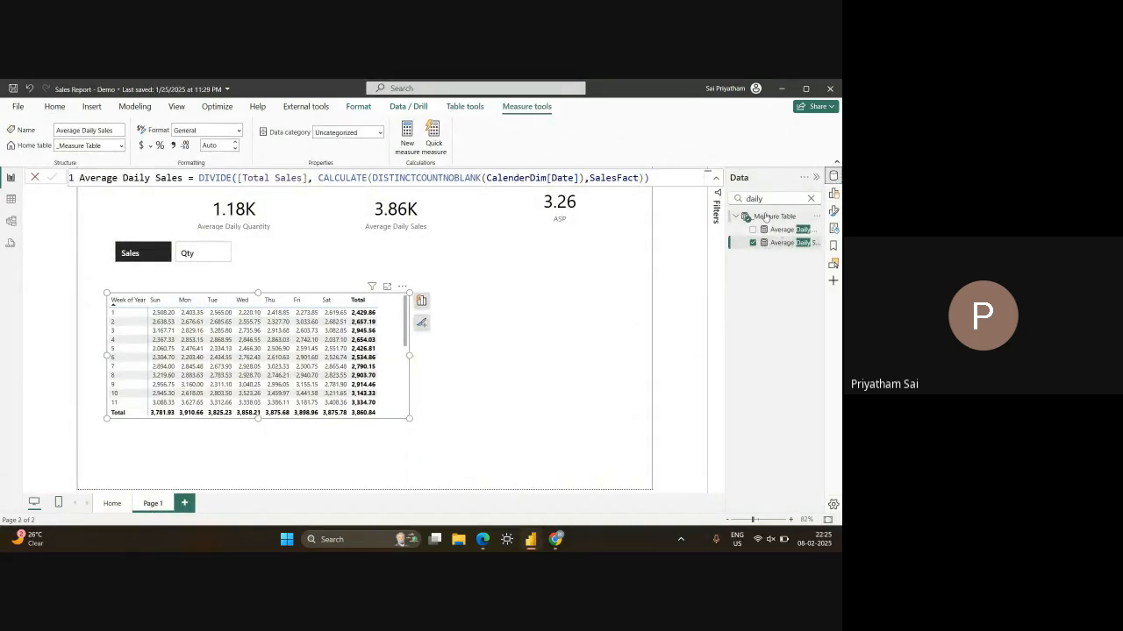
{"action": "left_click", "coordinate": [811, 201]}
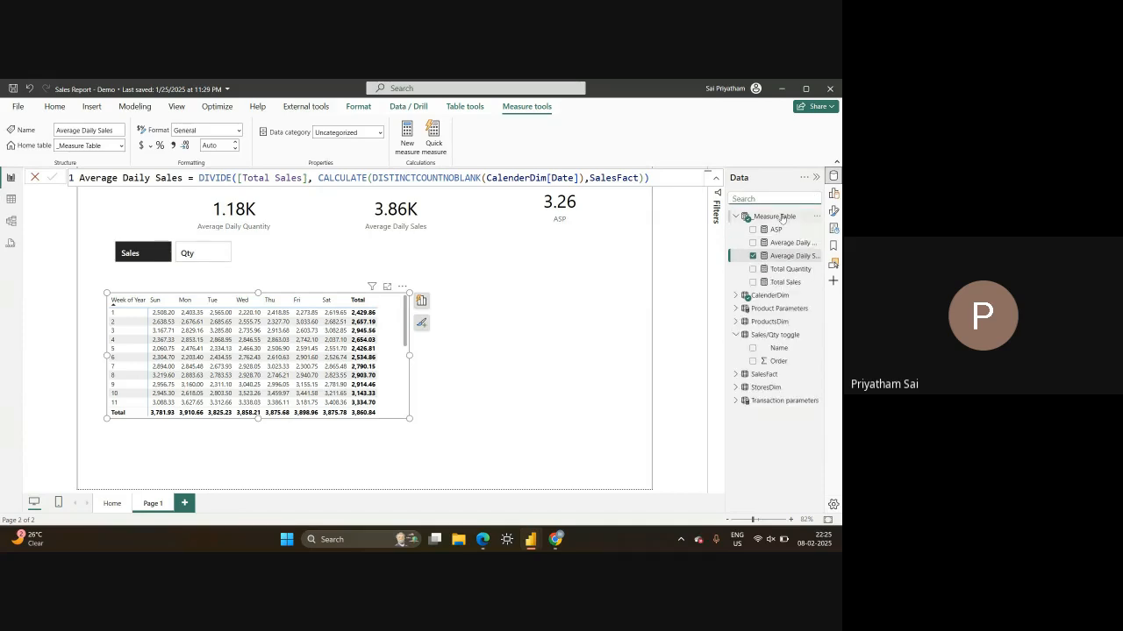
{"action": "left_click", "coordinate": [772, 216]}
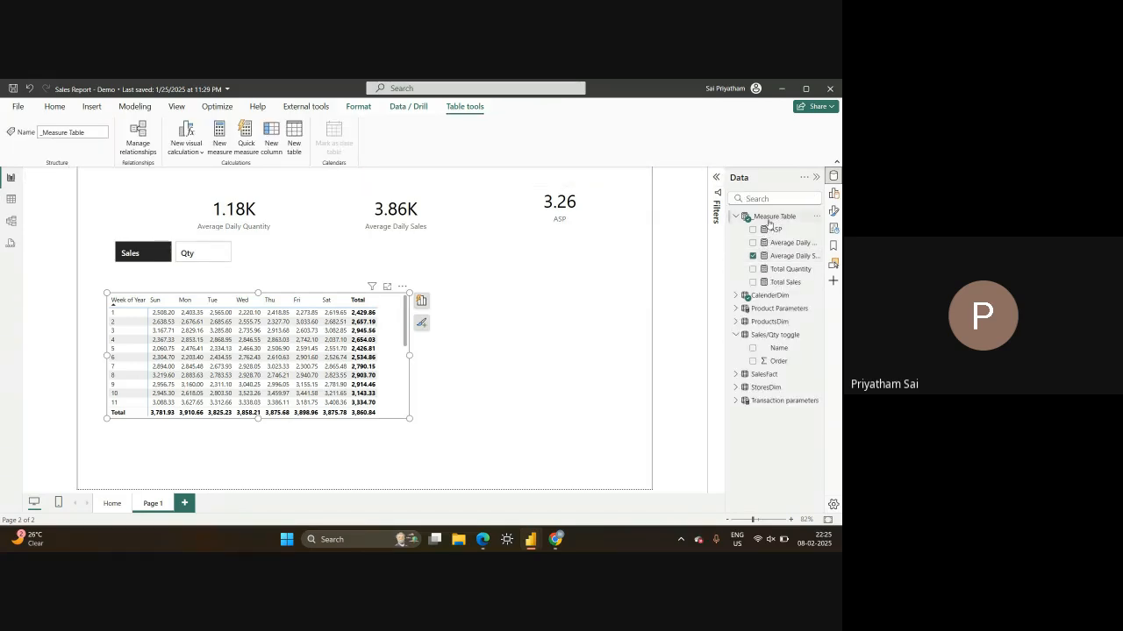
{"action": "right_click", "coordinate": [769, 219]}
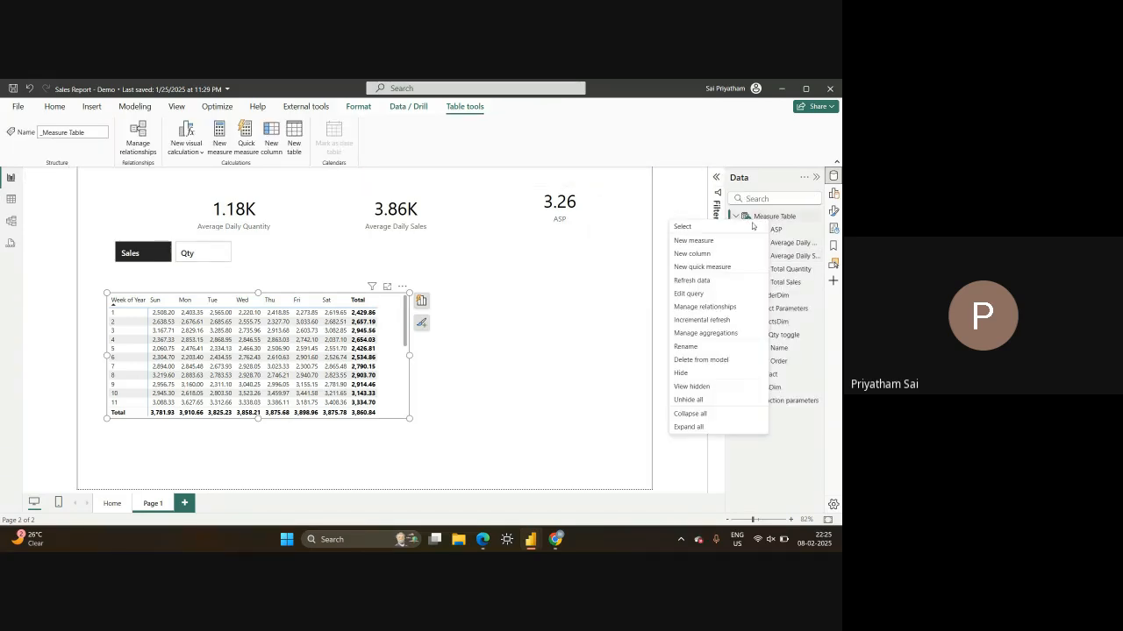
{"action": "left_click", "coordinate": [703, 235]}
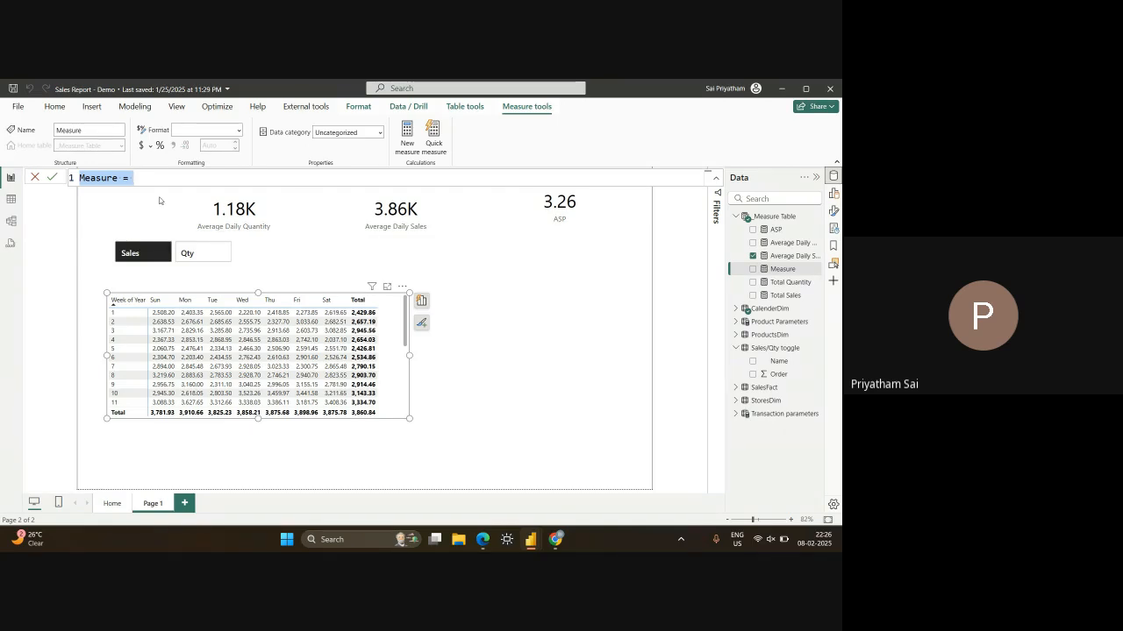
{"action": "type", "text": "Daily "}
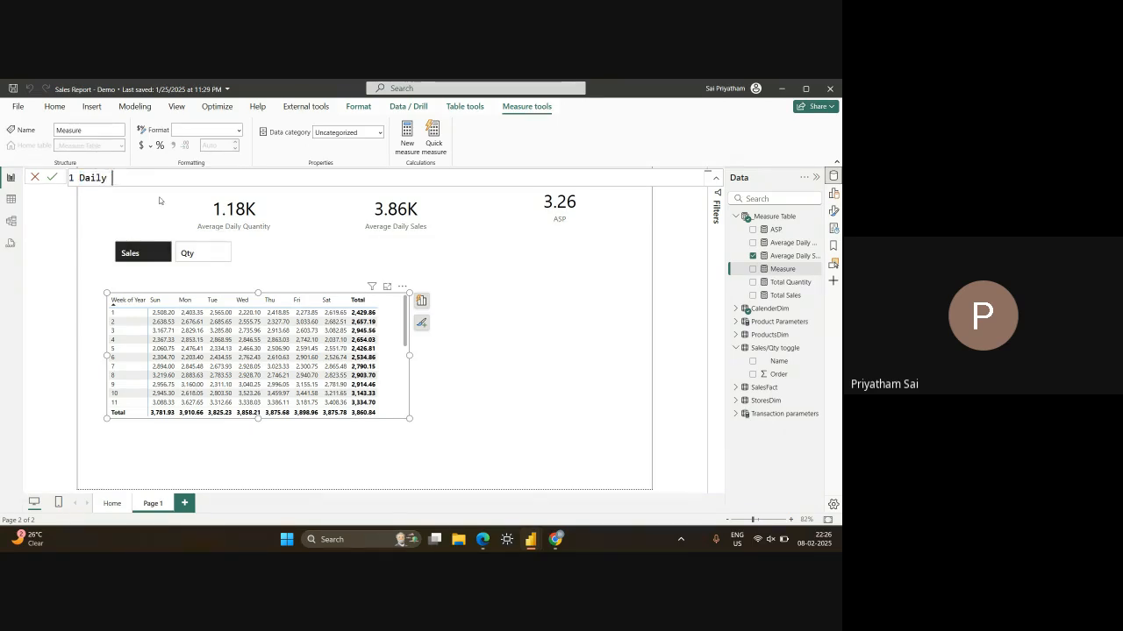
{"action": "type", "text": "Sales for calen = cal"}
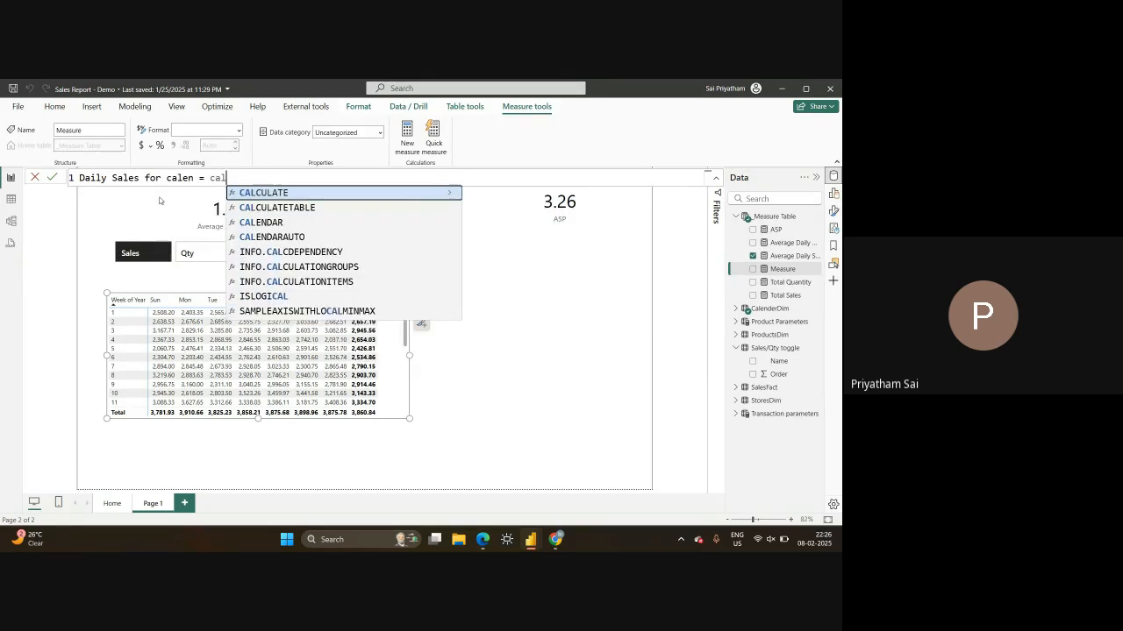
Define the Daily Sales for calen measure as CALCULATE(MAX(CalenderDim[Date]))
{"action": "key", "text": "Tab"}
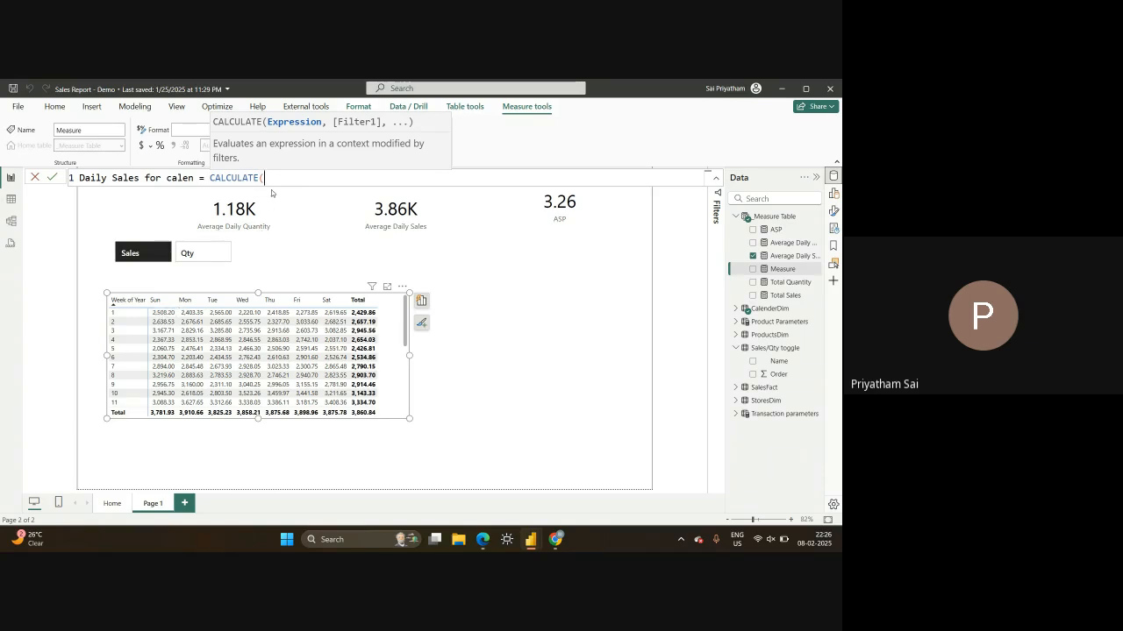
{"action": "type", "text": "MAX("}
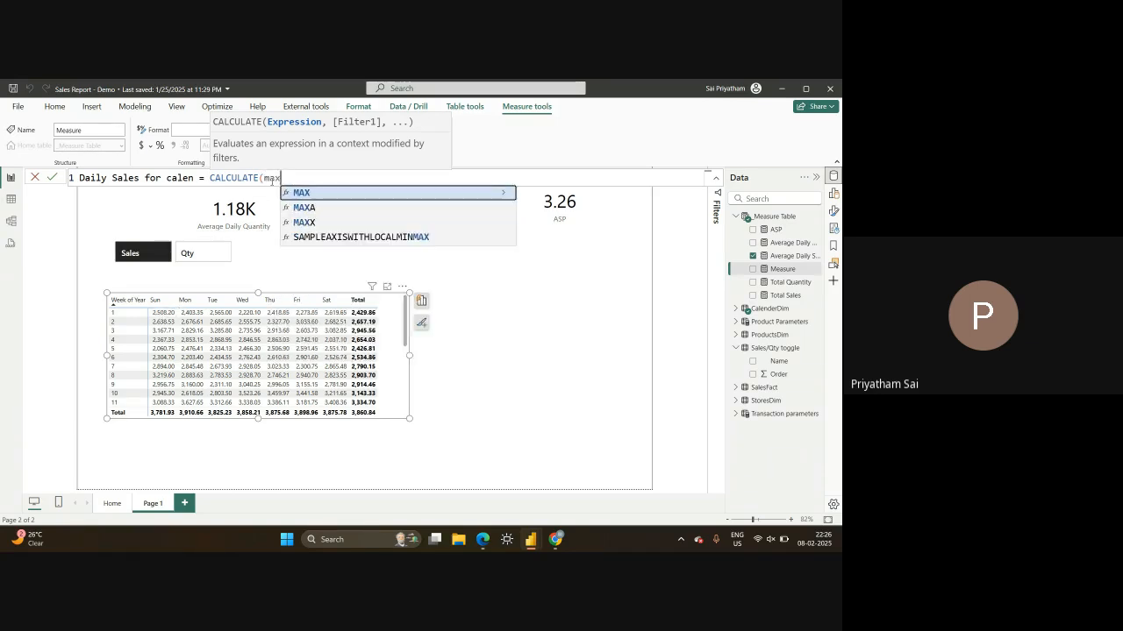
{"action": "type", "text": "cal"}
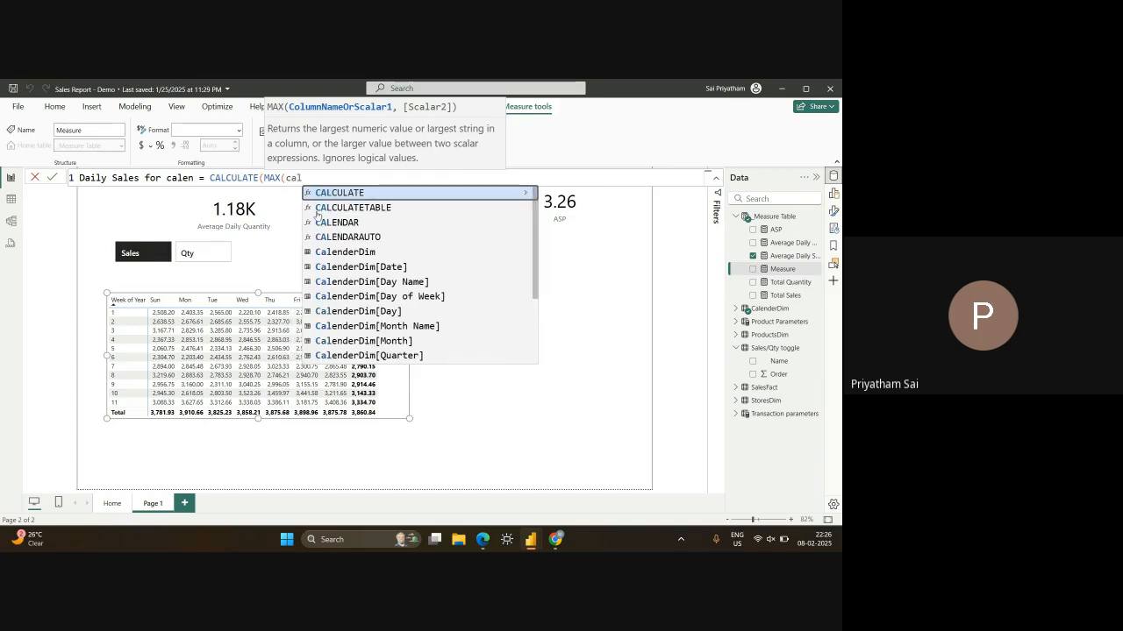
{"action": "left_click", "coordinate": [341, 265]}
{"action": "type", "text": ")"}
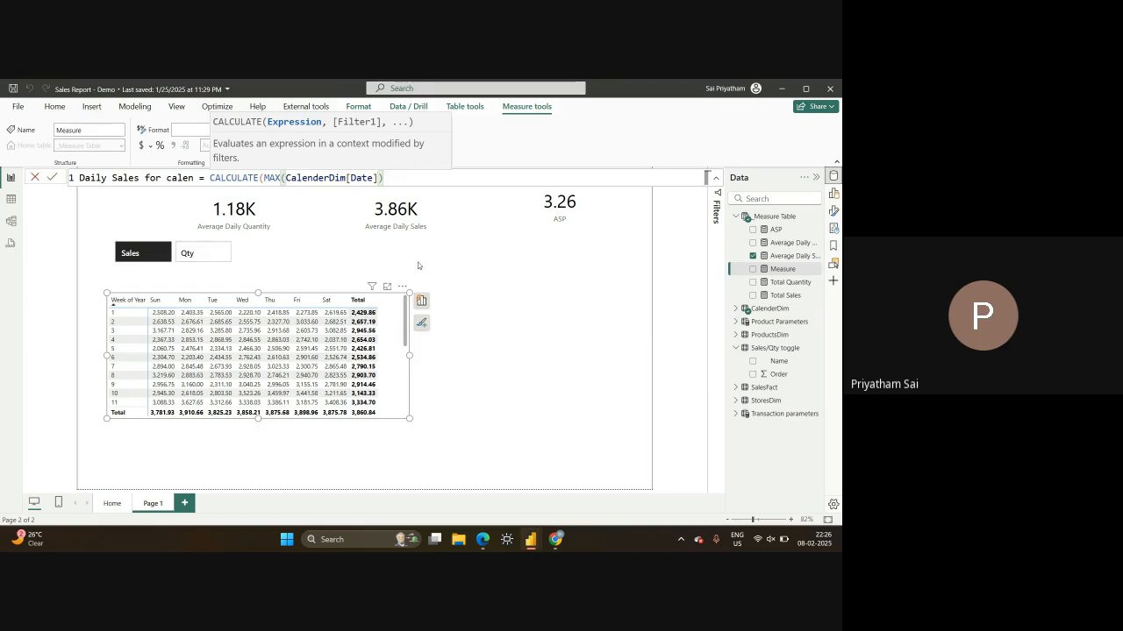
{"action": "type", "text": ")"}
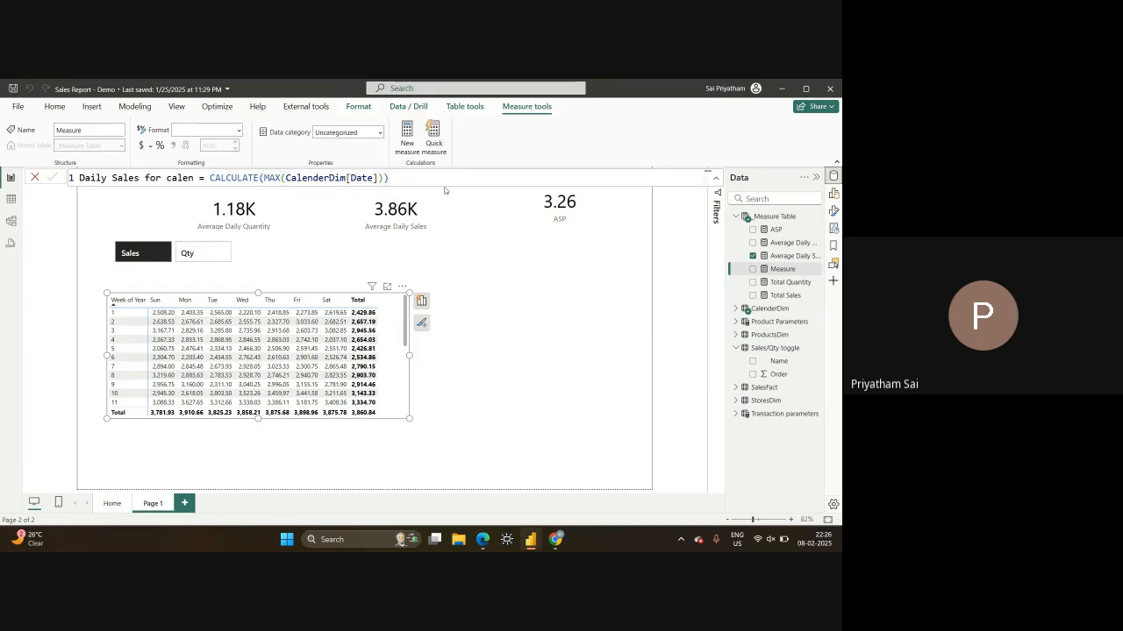
{"action": "key", "text": "Return"}
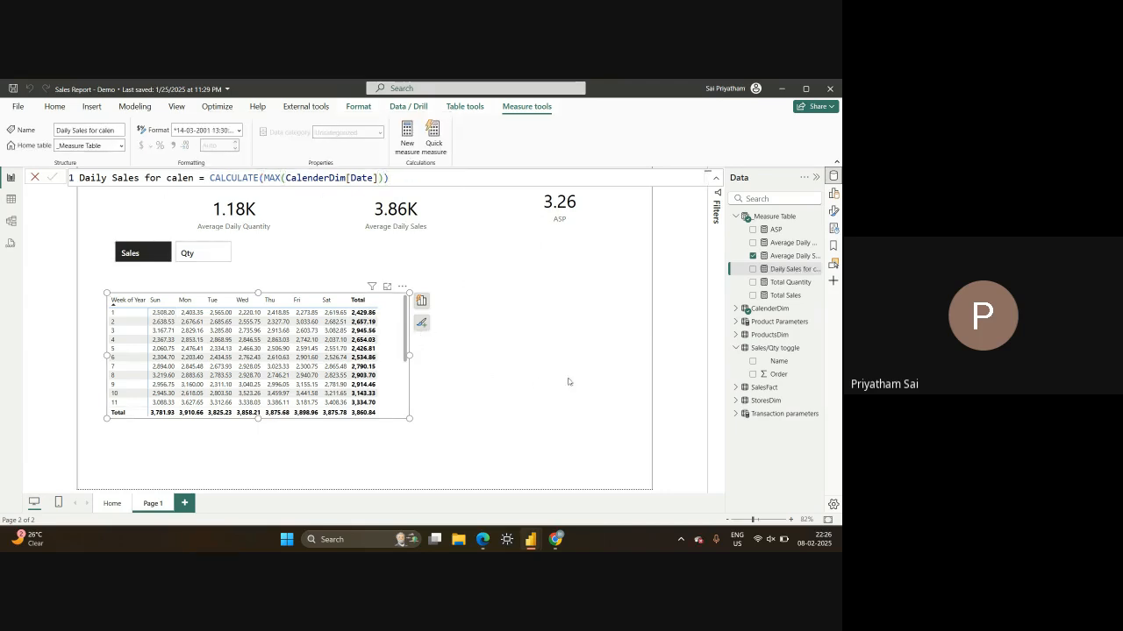
Replace Average Daily Sales in the matrix with Daily Sales for calen and change its formula to CALCULATE(day(MAX(CalenderDim[Date])))
{"action": "left_click", "coordinate": [753, 256]}
{"action": "left_click", "coordinate": [752, 269]}
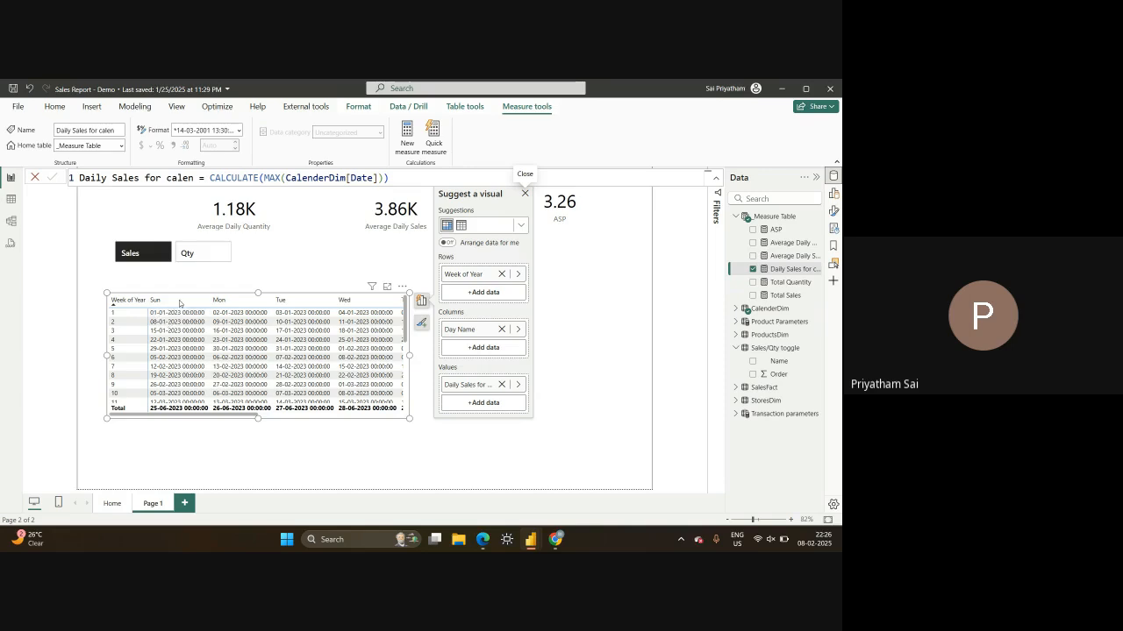
{"action": "double_click", "coordinate": [265, 178]}
{"action": "type", "text": "day("}
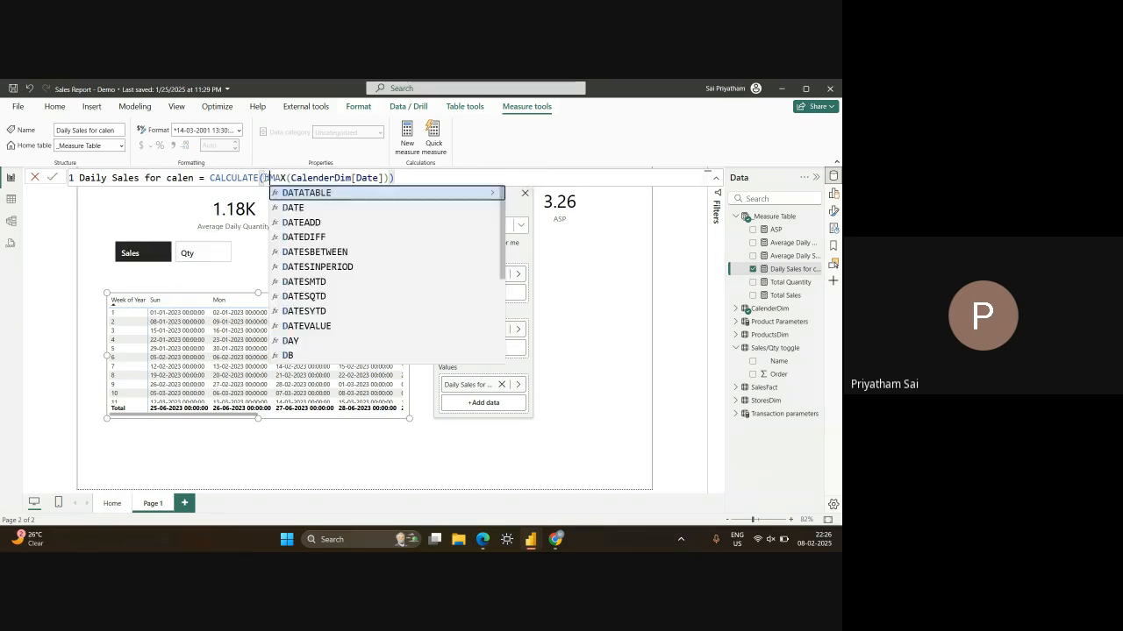
{"action": "left_click", "coordinate": [414, 179]}
{"action": "type", "text": "))"}
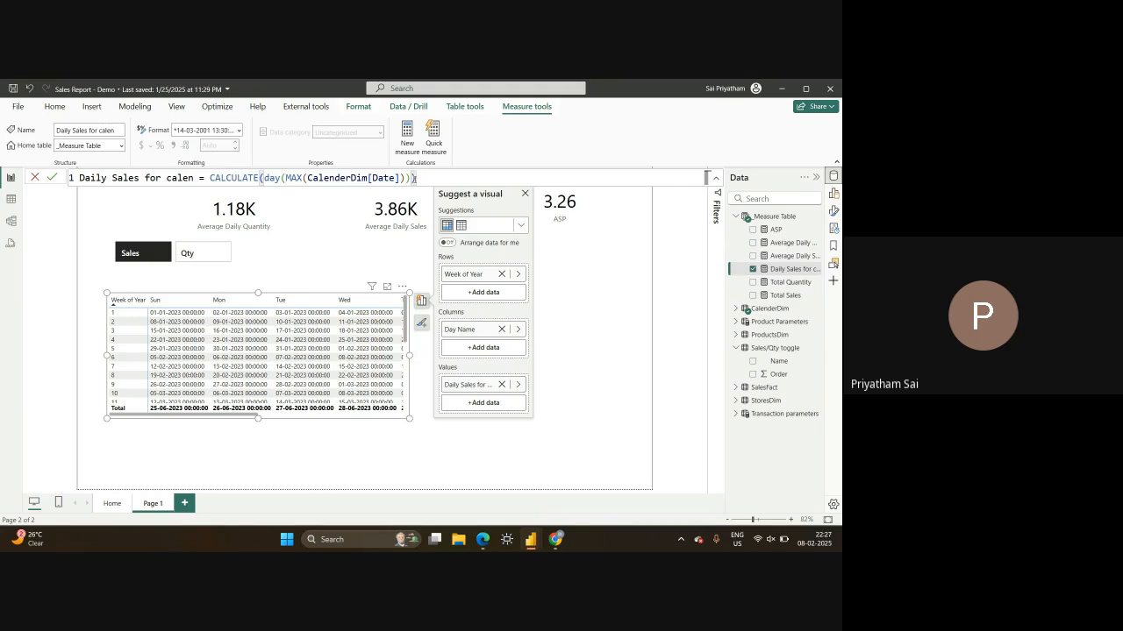
{"action": "key", "text": "Return"}
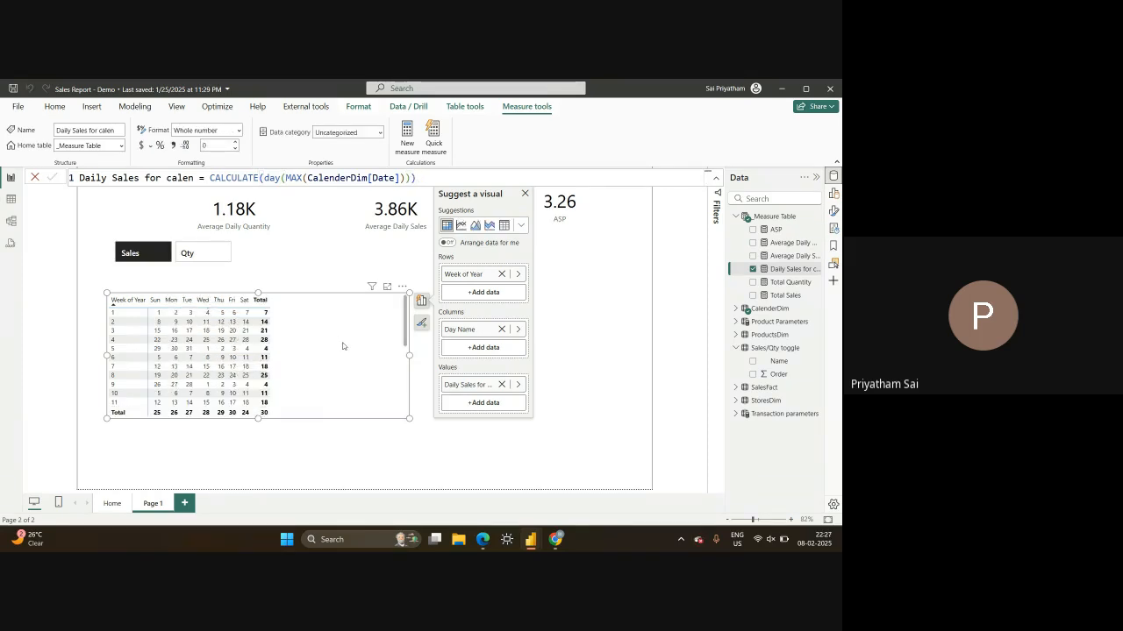
Turn off the column subtotals and row subtotals of the matrix
{"action": "left_click", "coordinate": [834, 211]}
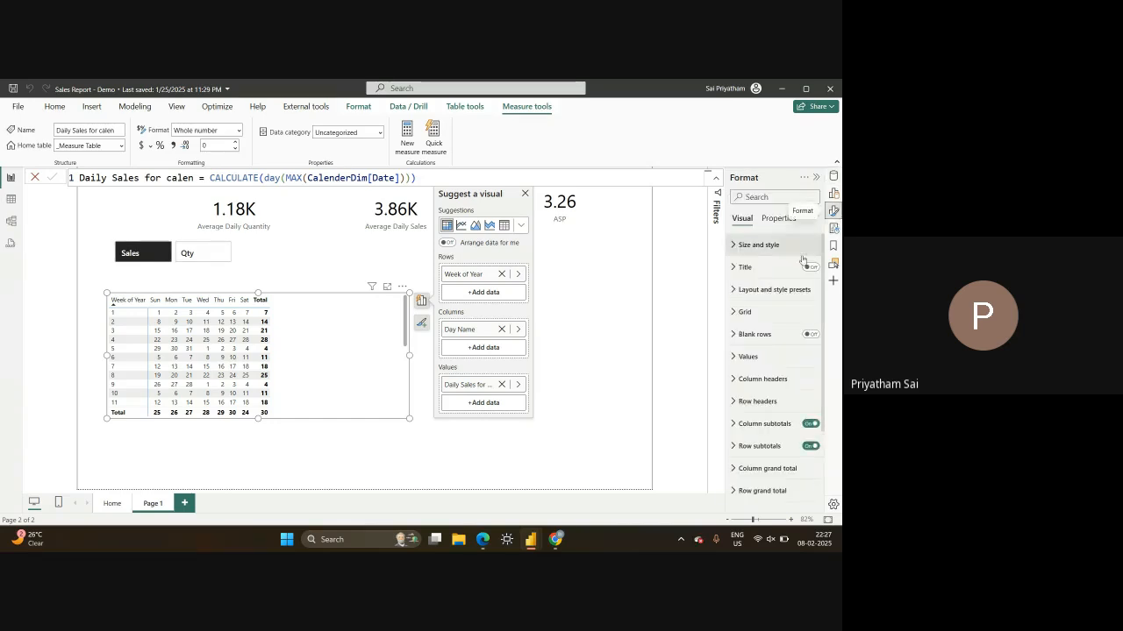
{"action": "left_click", "coordinate": [810, 424]}
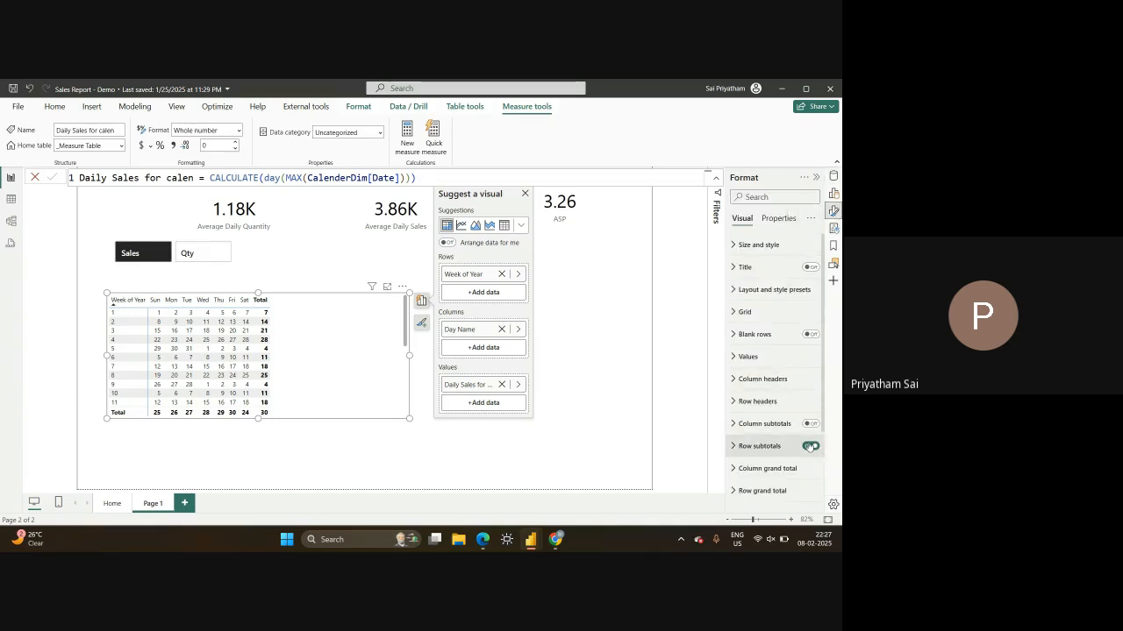
{"action": "left_click", "coordinate": [811, 447]}
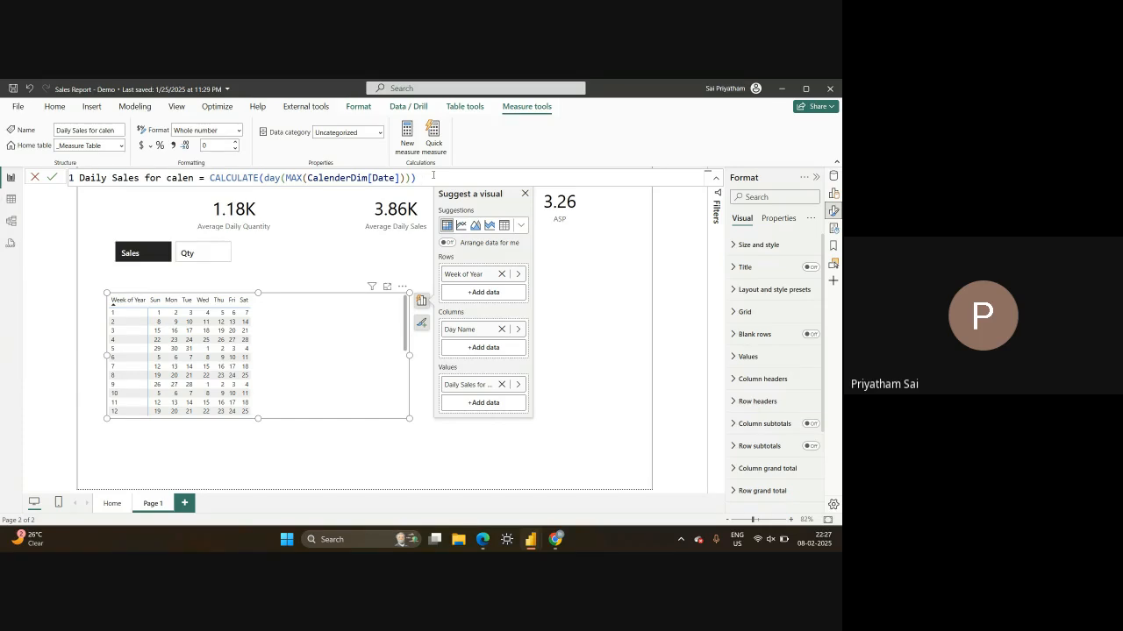
Append & REPT(UNICHAR(10),2) to the Daily Sales for calen formula
{"action": "type", "text": "& unic"}
{"action": "key", "text": "Tab"}
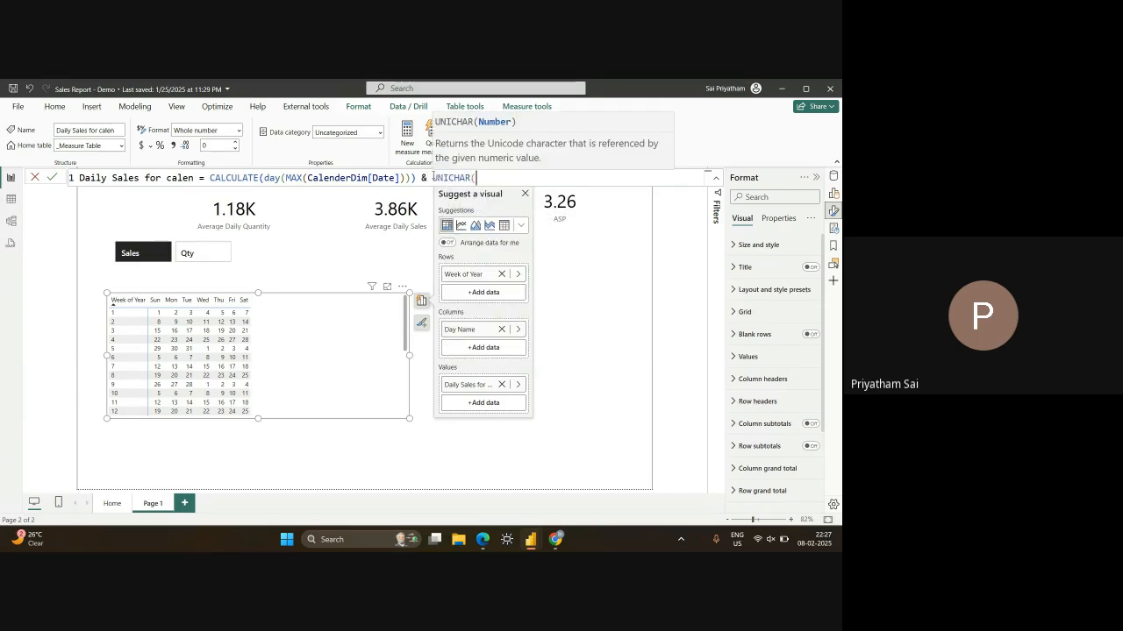
{"action": "type", "text": "10)"}
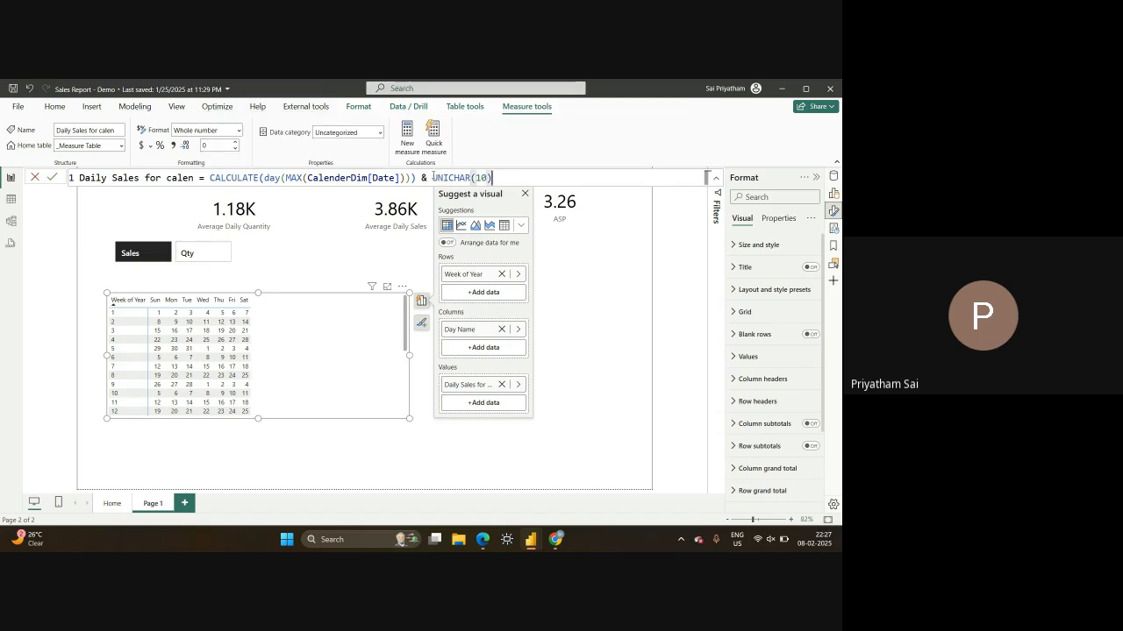
{"action": "left_click", "coordinate": [433, 177]}
{"action": "type", "text": "rep"}
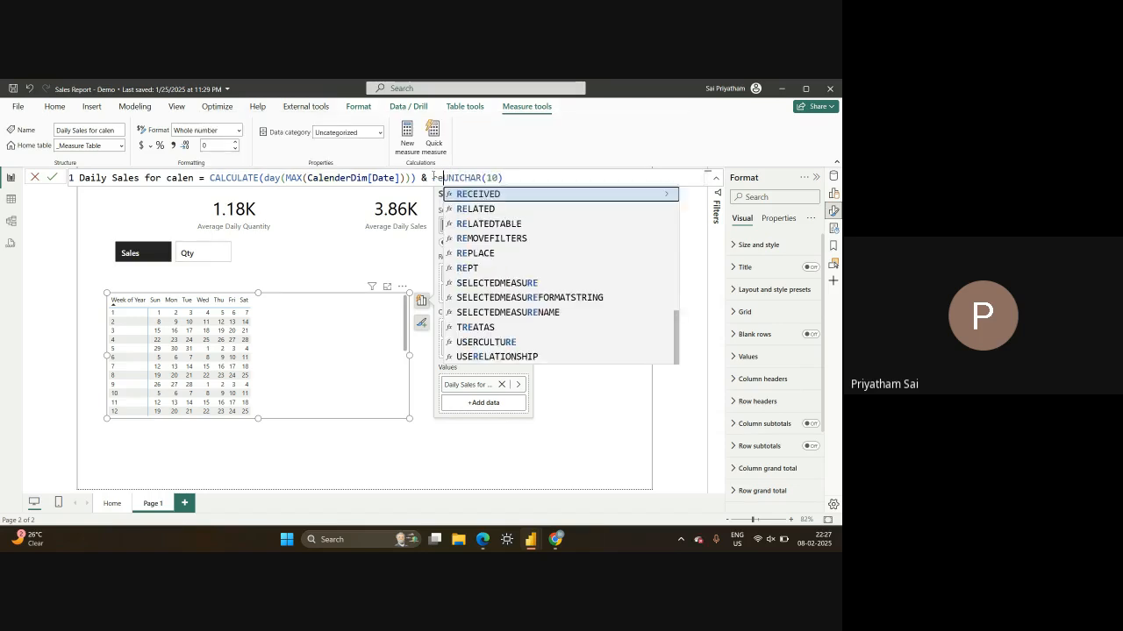
{"action": "key", "text": "Down"}
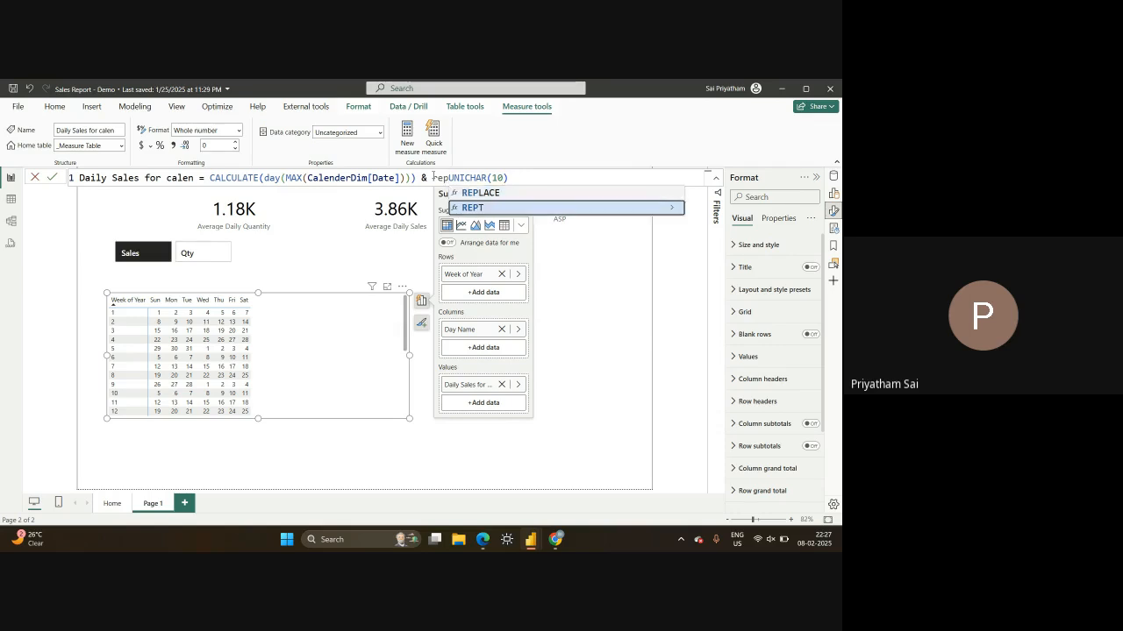
{"action": "key", "text": "Tab"}
{"action": "left_click", "coordinate": [538, 178]}
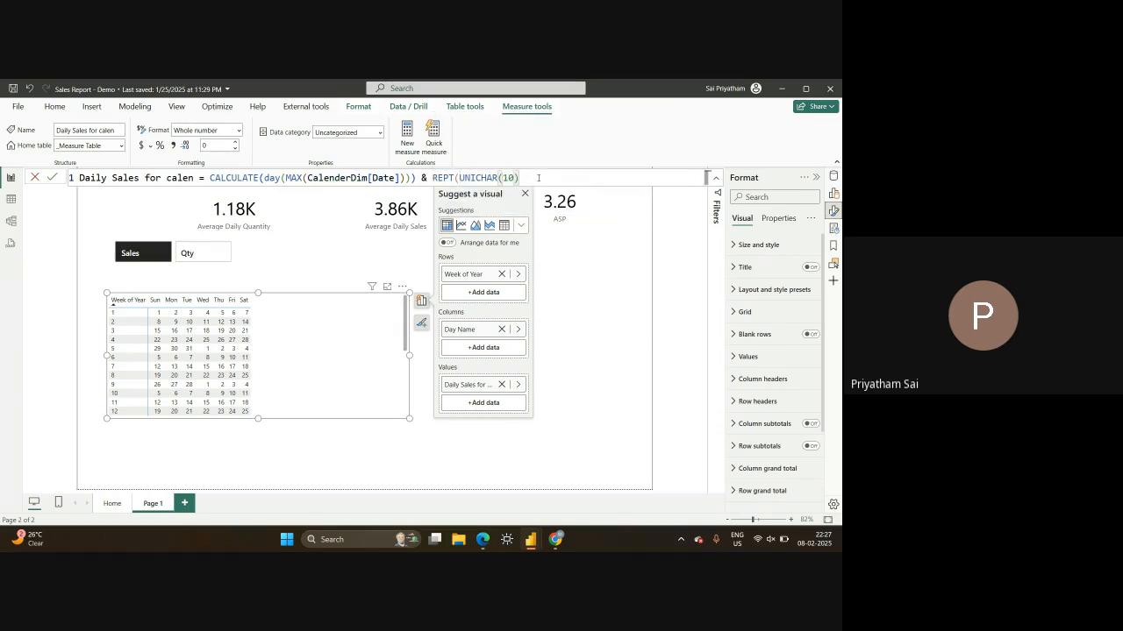
{"action": "type", "text": ",2)"}
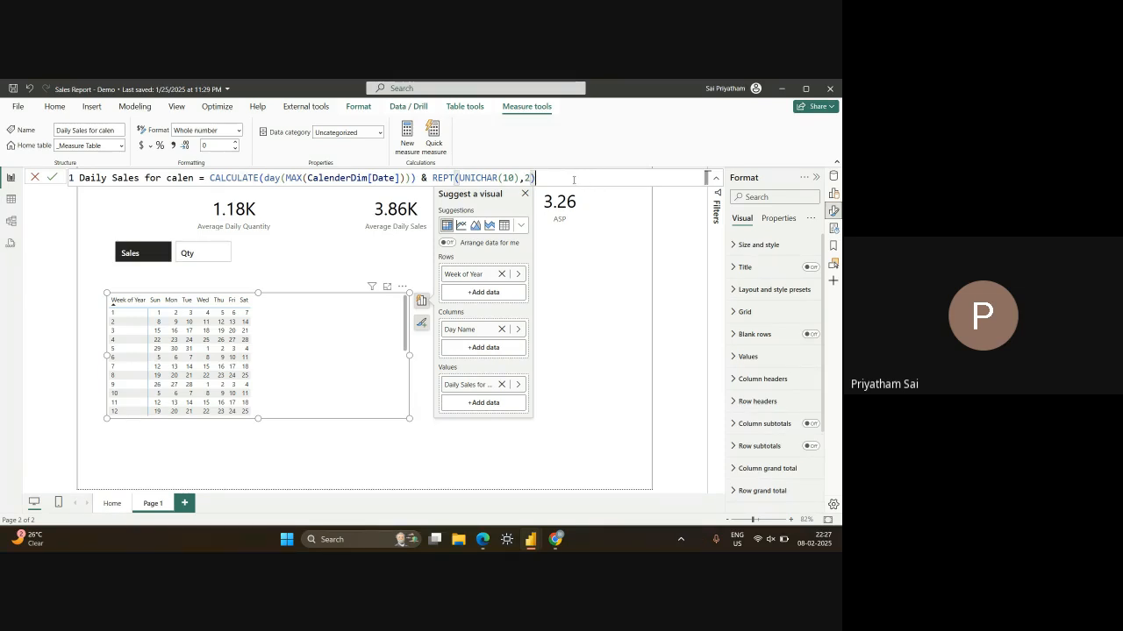
Append & [Average Daily Sales] to the end of the Daily Sales for calen formula and commit it
{"action": "type", "text": "& av"}
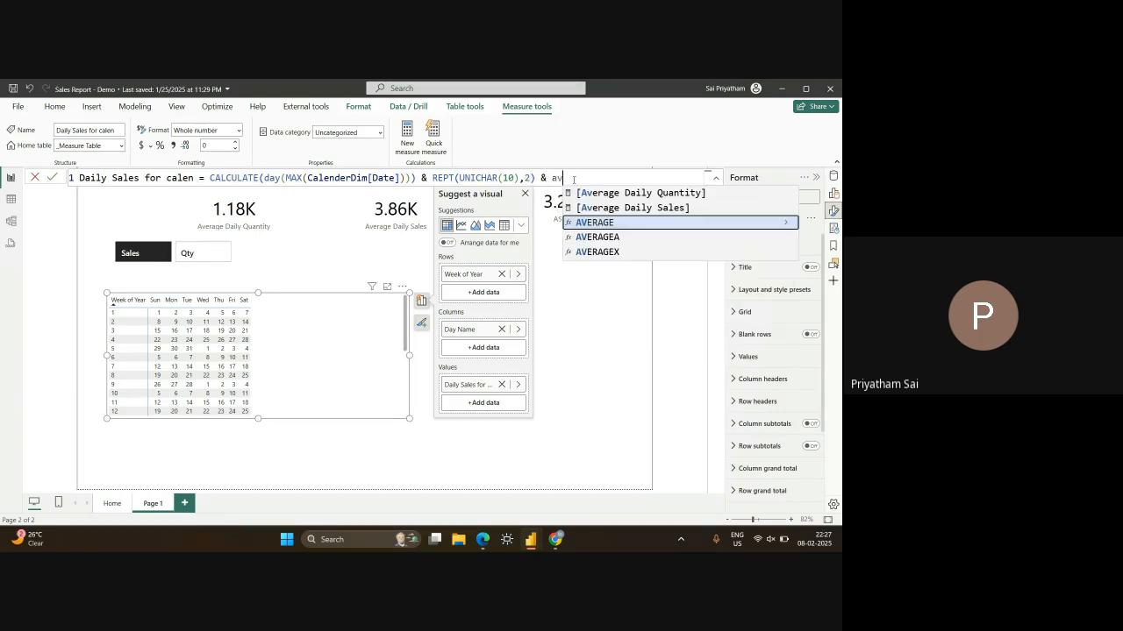
{"action": "key", "text": "Up"}
{"action": "key", "text": "Tab"}
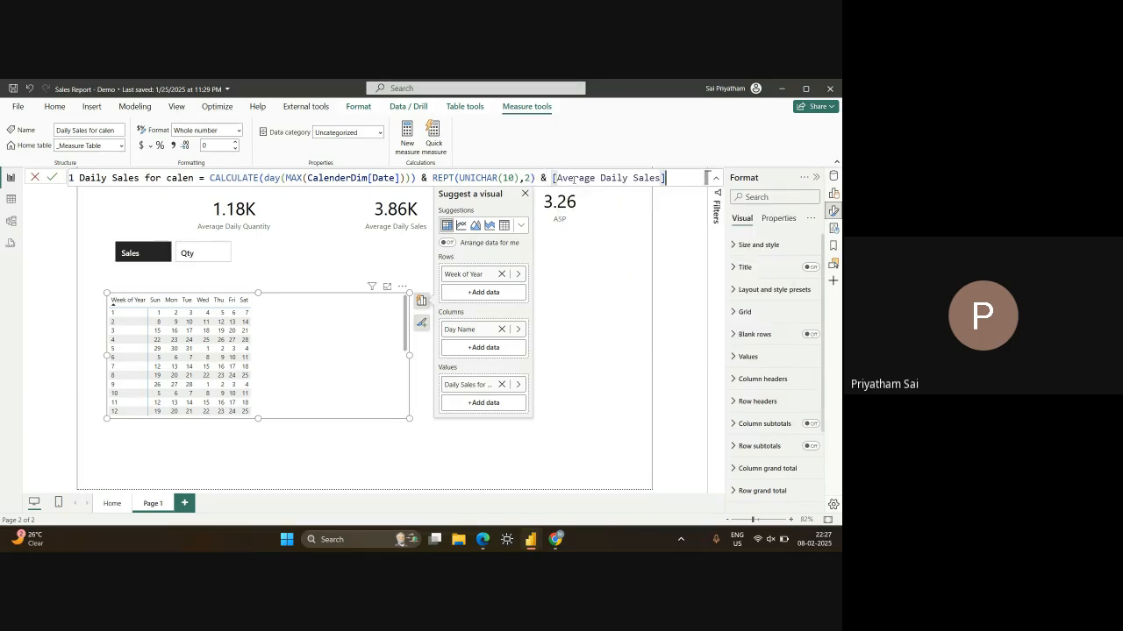
{"action": "key", "text": "Return"}
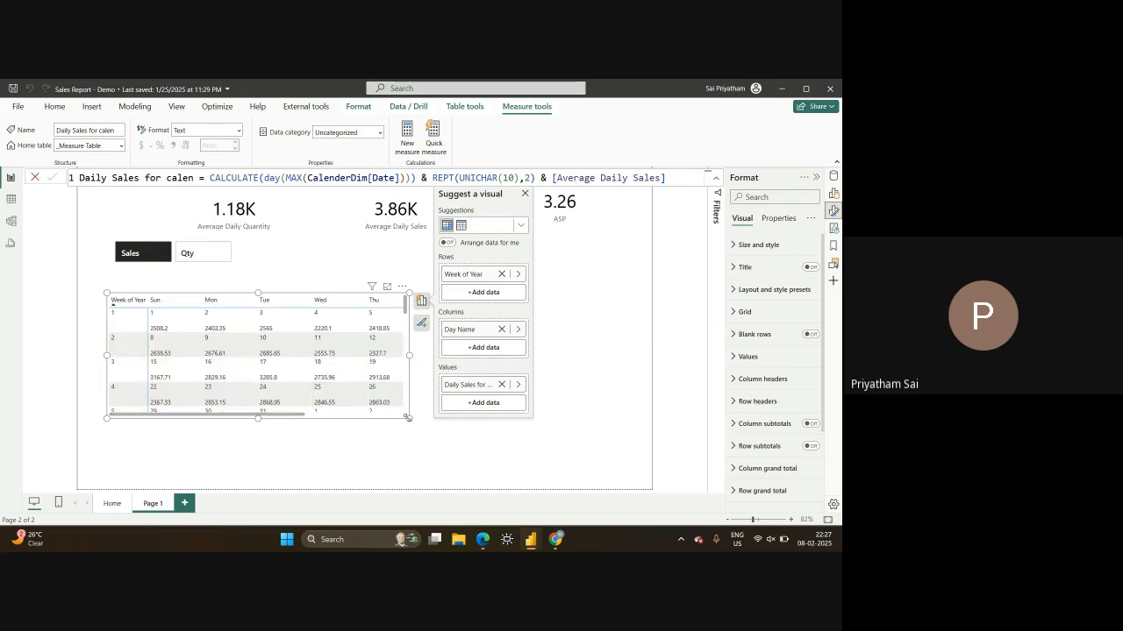
Enlarge the calendar matrix slightly and insert "$" & before [Average Daily Sales] in the Daily Sales for calen formula
{"action": "left_click_drag", "start_coordinate": [408, 418], "coordinate": [431, 446]}
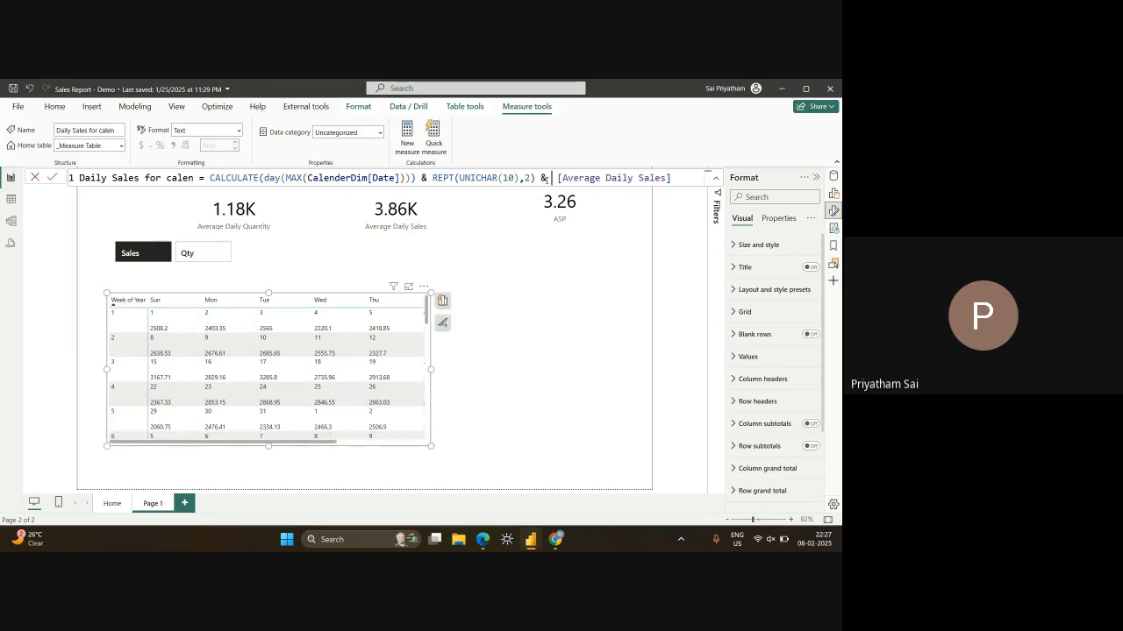
{"action": "type", "text": "\"$\"  "}
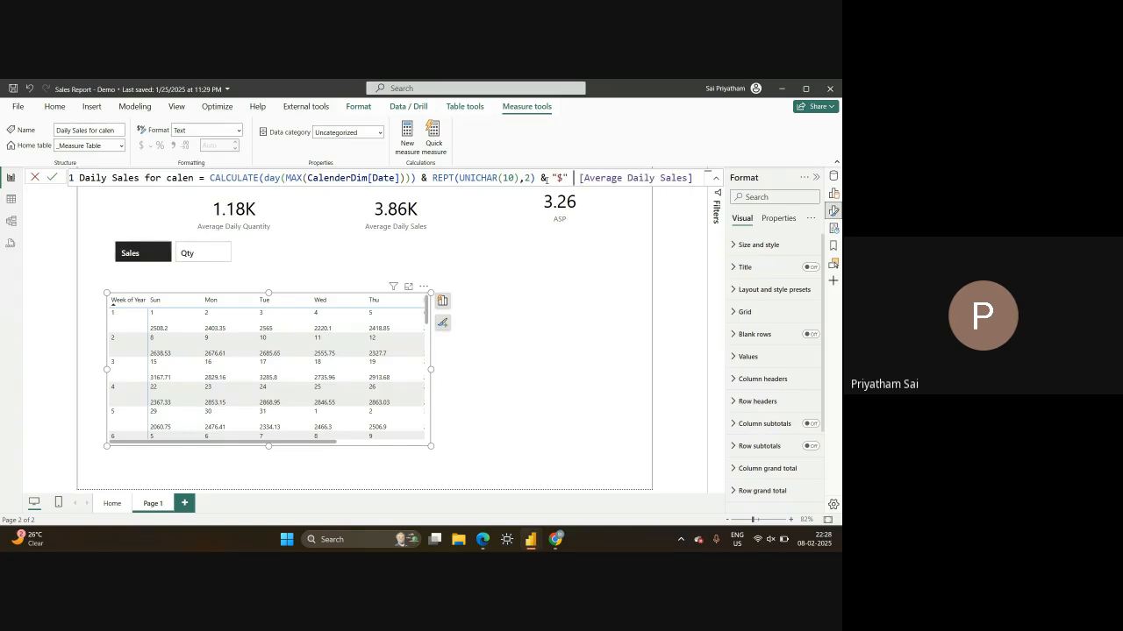
{"action": "type", "text": "&"}
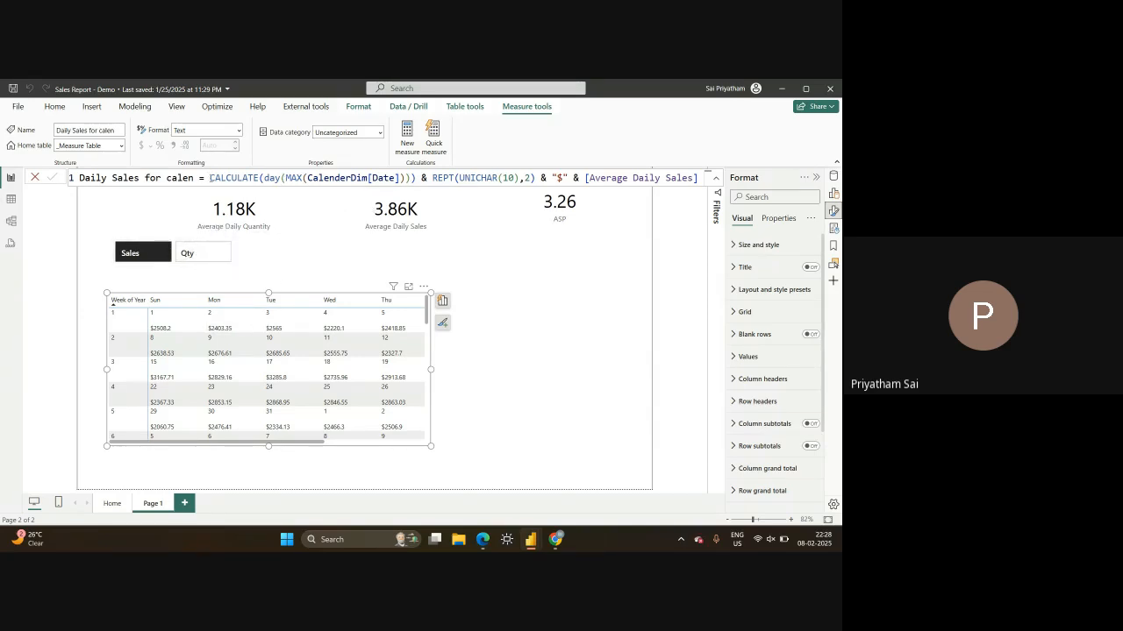
Copy the whole Daily Sales for calen formula into a new measure in _Measure Table
{"action": "key", "text": "ctrl+a"}
{"action": "key", "text": "ctrl+c"}
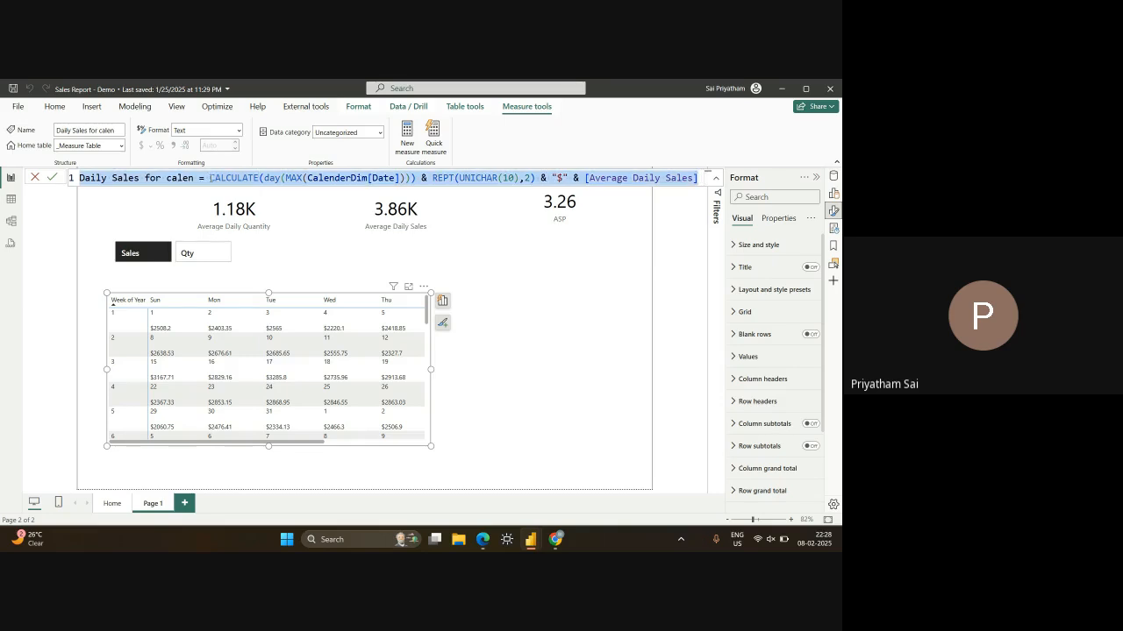
{"action": "left_click", "coordinate": [833, 176]}
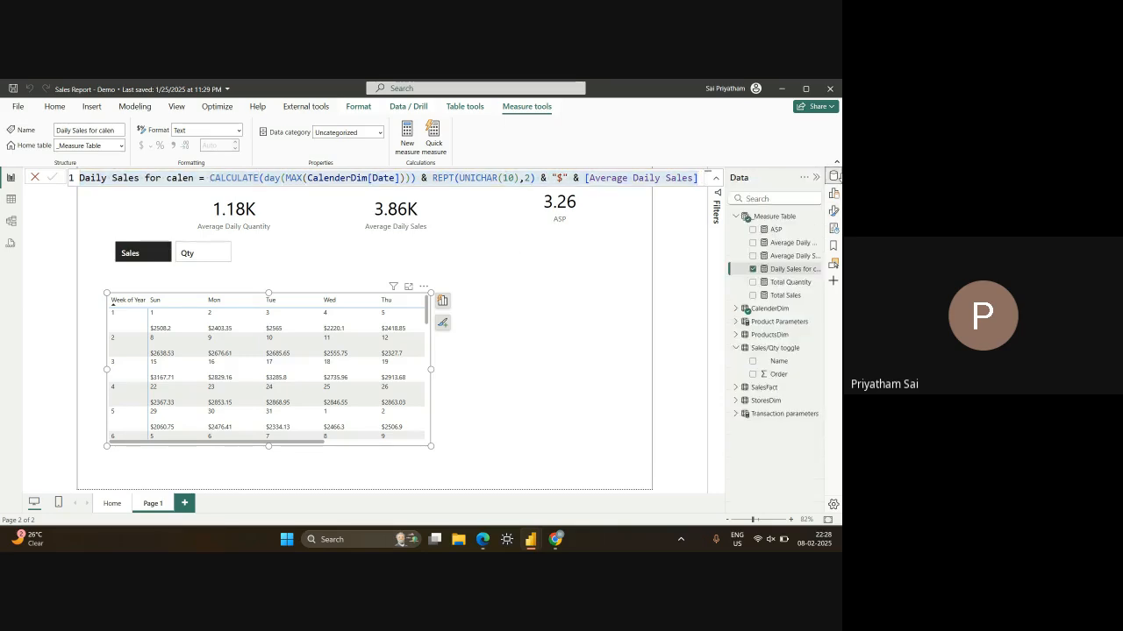
{"action": "right_click", "coordinate": [766, 219]}
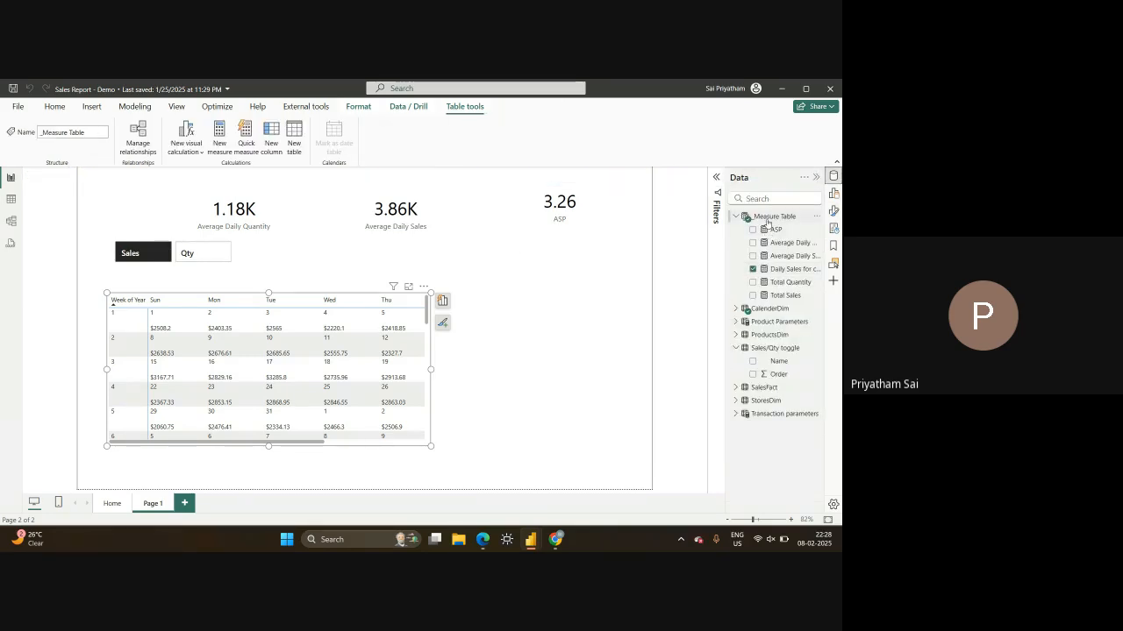
{"action": "left_click", "coordinate": [733, 244]}
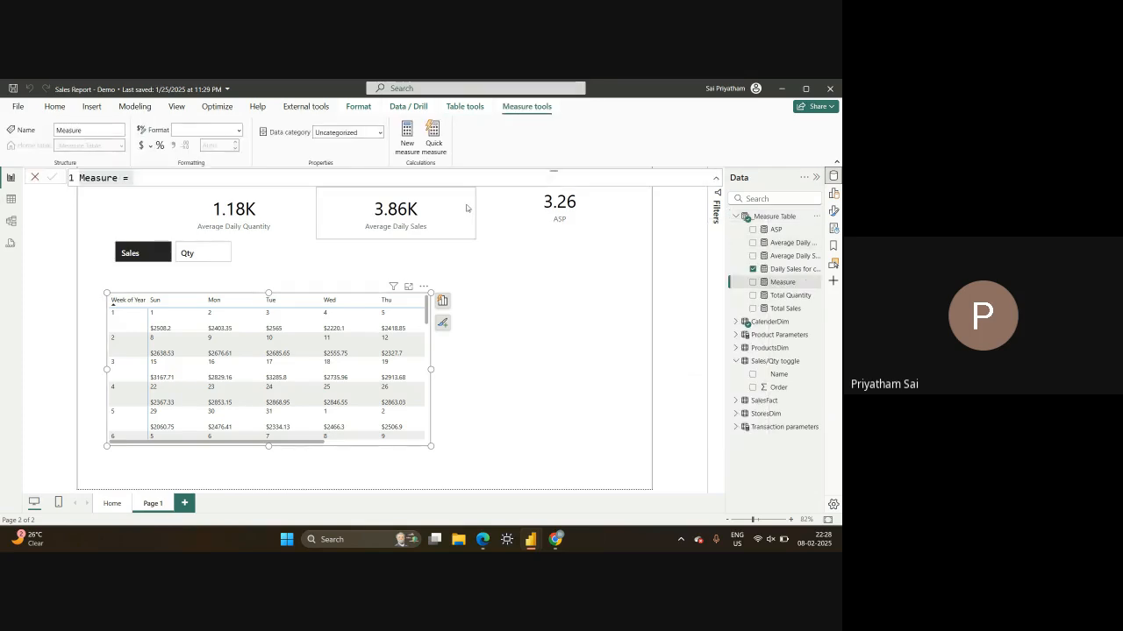
{"action": "key", "text": "ctrl+v"}
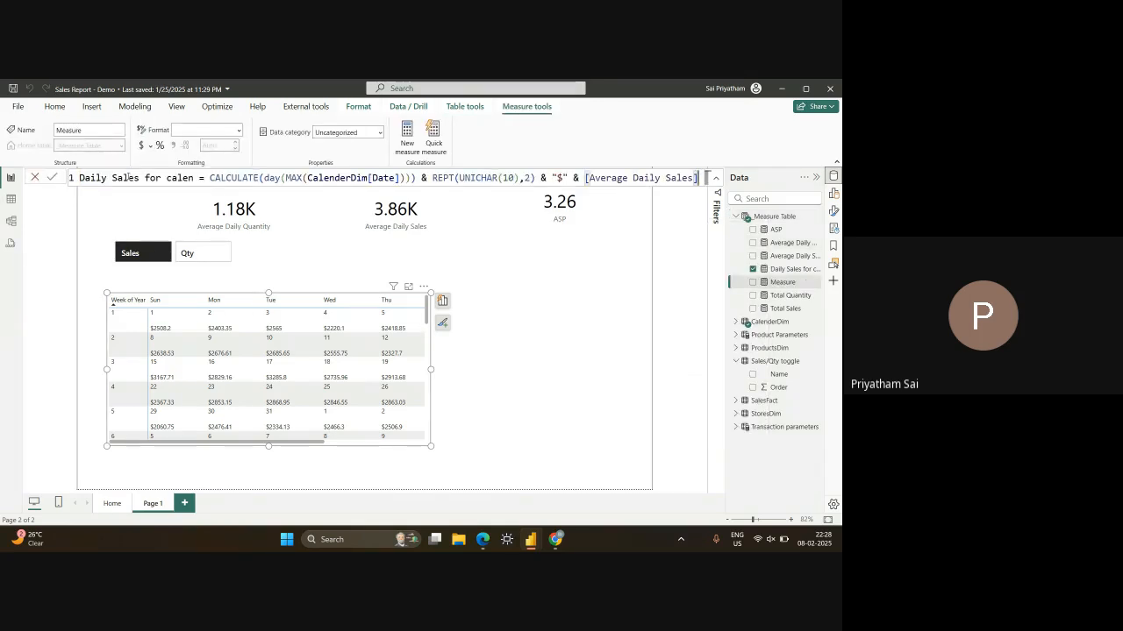
Name the copied measure Daily Quantity for calen and make its formula reference [Average Daily Quantity] instead of [Average Daily Sales]
{"action": "double_click", "coordinate": [124, 178]}
{"action": "type", "text": "Quantity"}
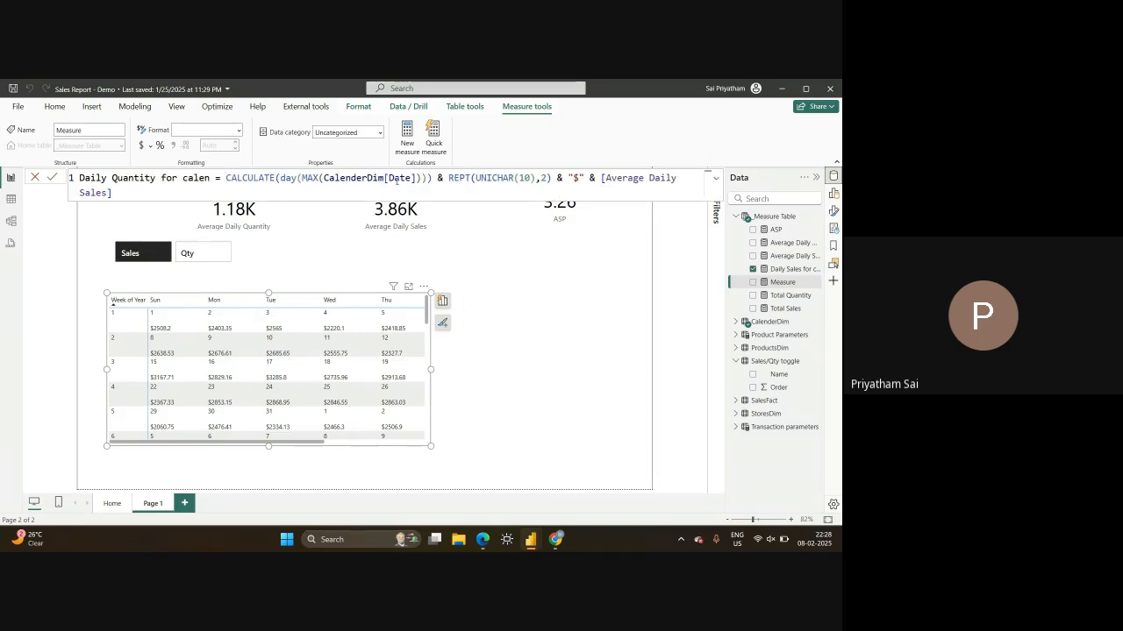
{"action": "double_click", "coordinate": [85, 191]}
{"action": "type", "text": "quan"}
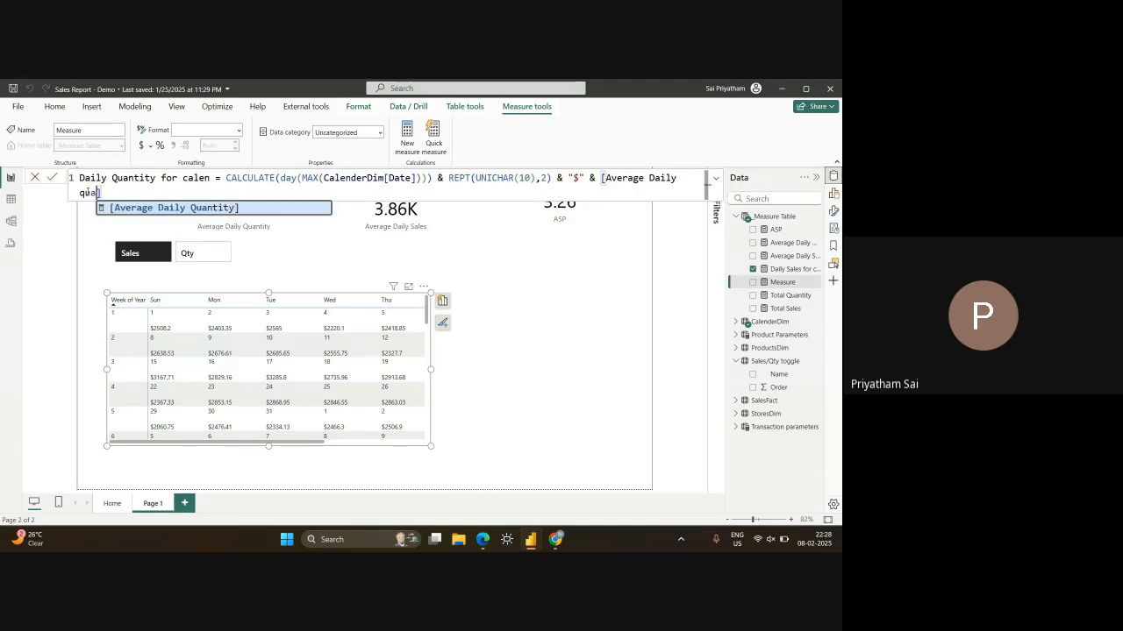
{"action": "key", "text": "Tab"}
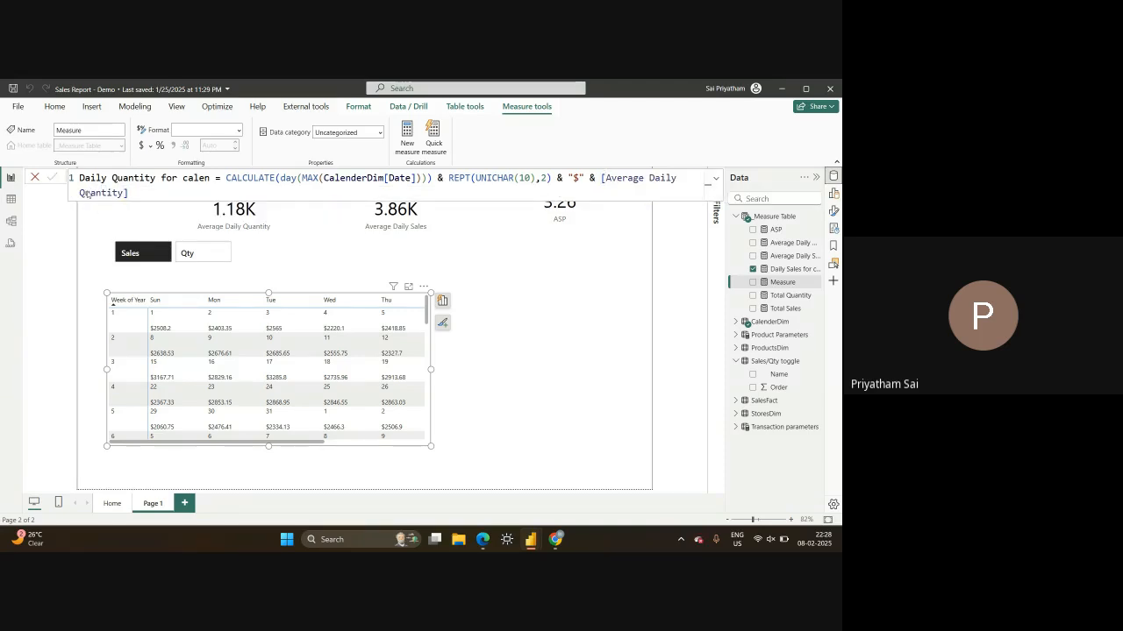
{"action": "key", "text": "Return"}
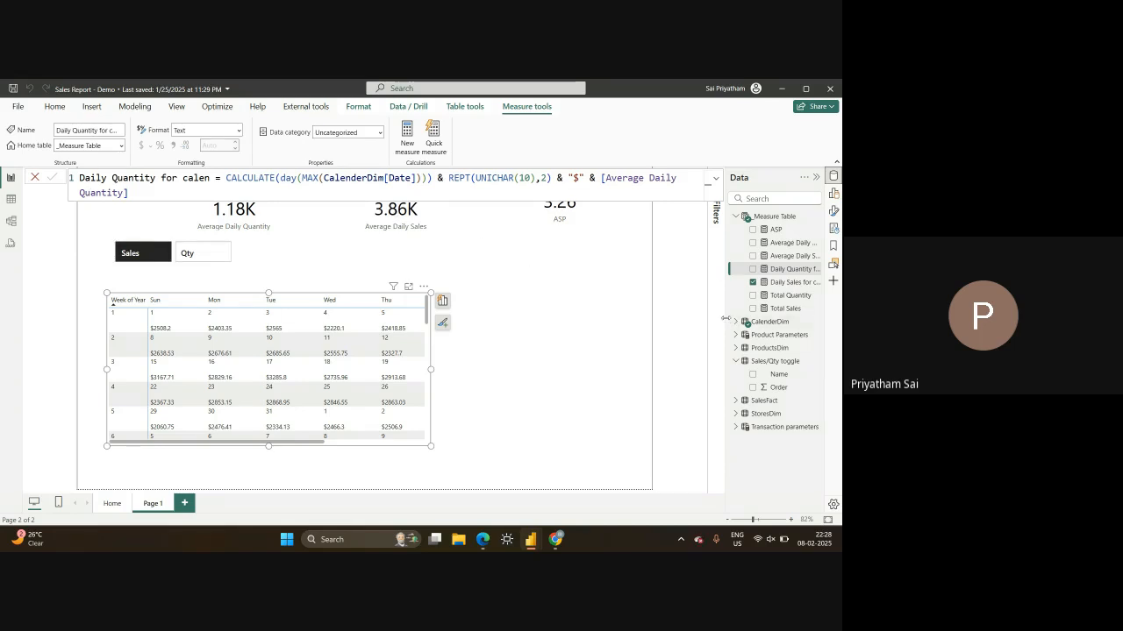
Widen the field list and add another new measure to _Measure Table
{"action": "left_click_drag", "start_coordinate": [728, 321], "coordinate": [680, 311]}
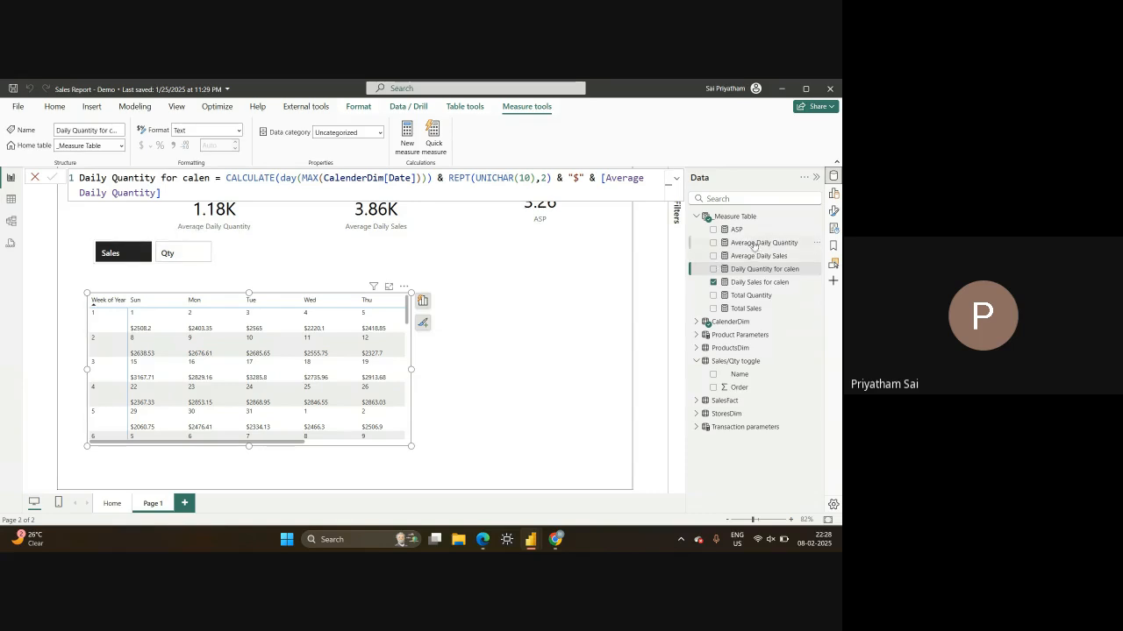
{"action": "left_click", "coordinate": [724, 218]}
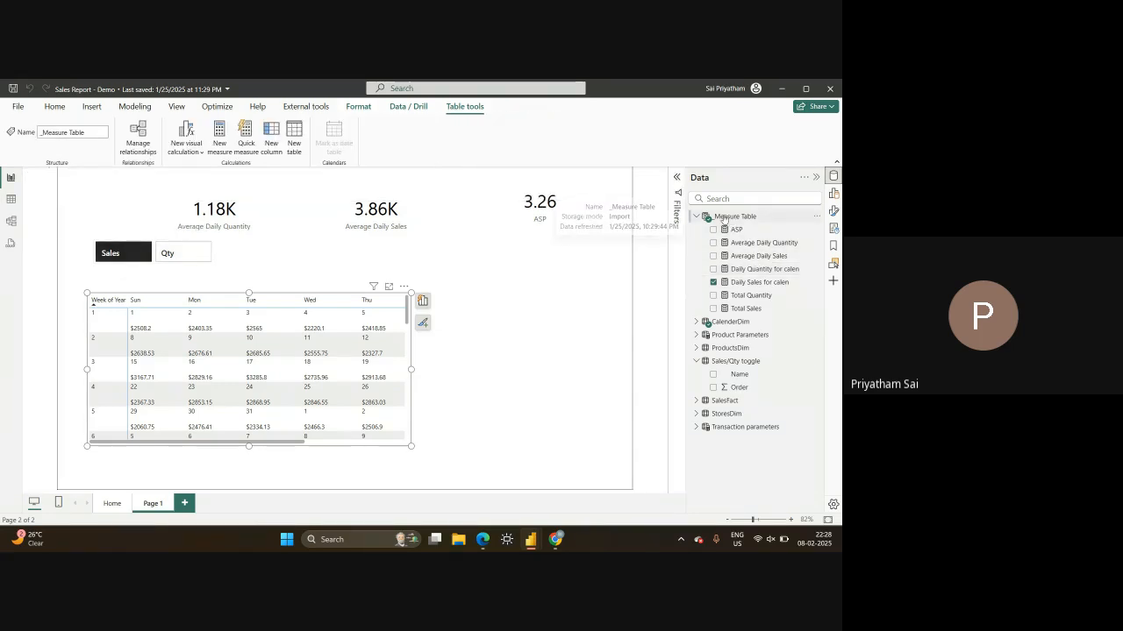
{"action": "right_click", "coordinate": [724, 217]}
{"action": "key", "text": "Escape"}
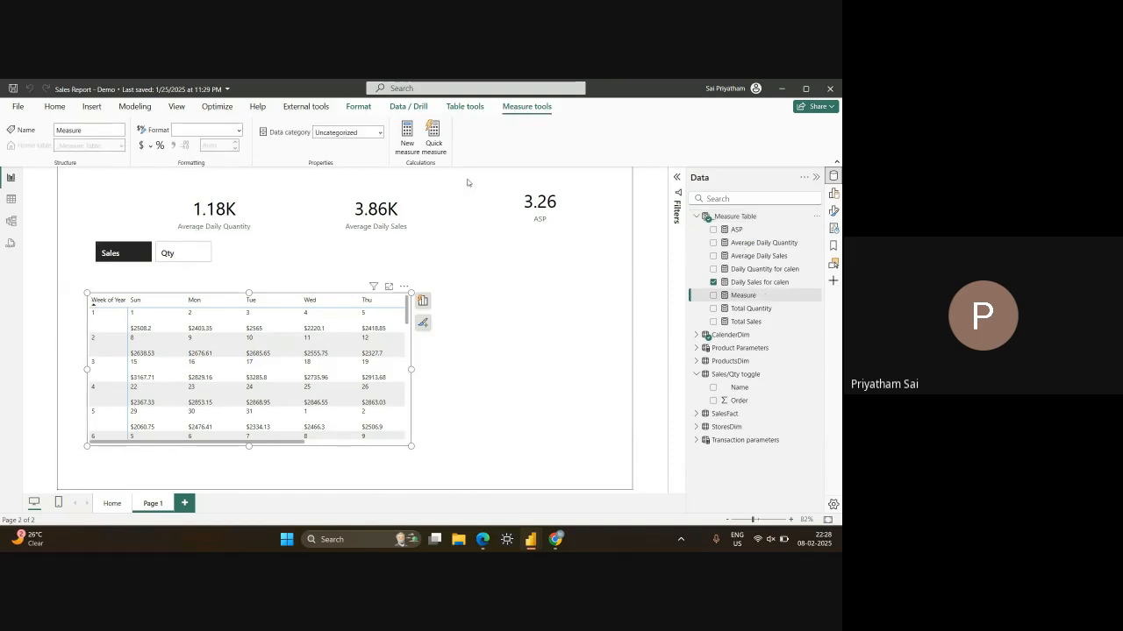
{"action": "triple_click", "coordinate": [149, 180]}
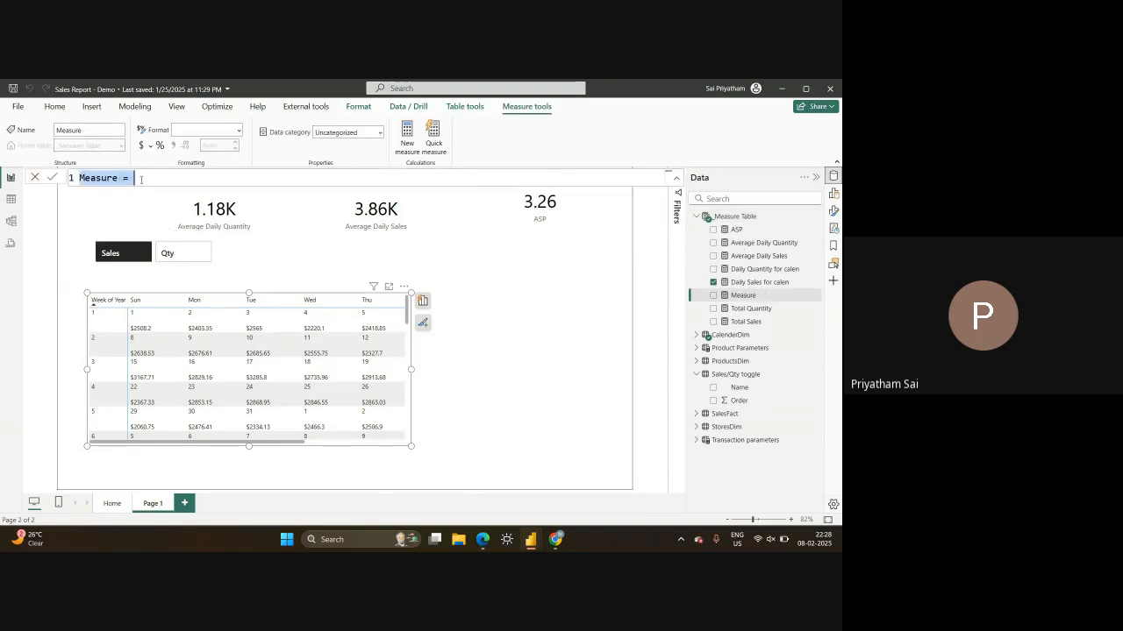
{"action": "left_click", "coordinate": [149, 179]}
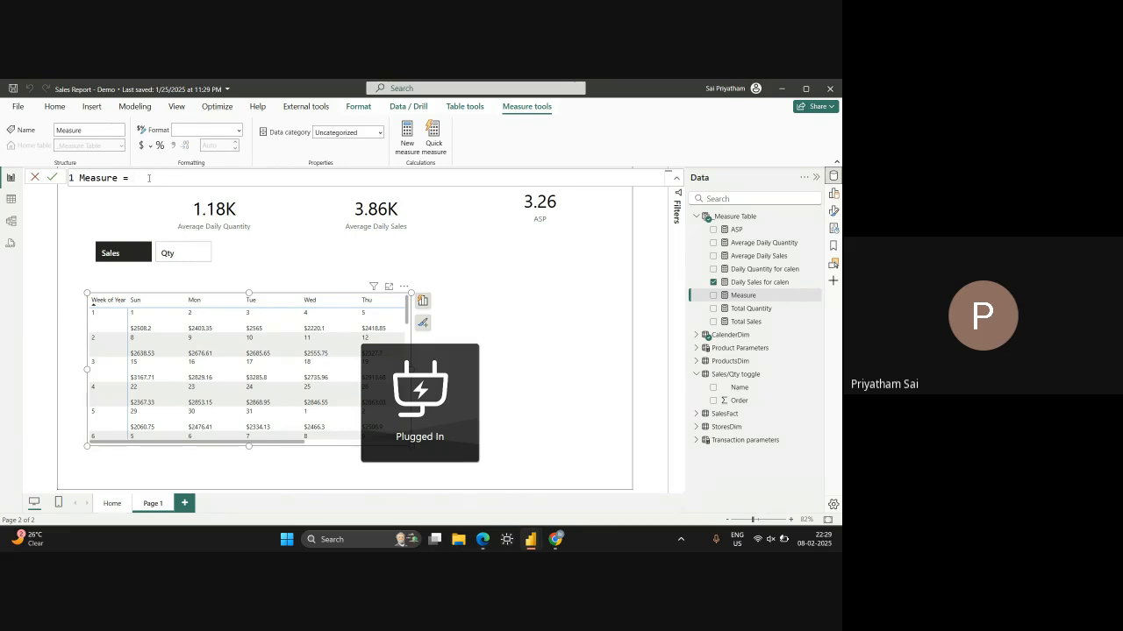
Begin the new measure's formula with IF(SELECTEDVALUE( and clear the column search text after it
{"action": "type", "text": "IF(s"}
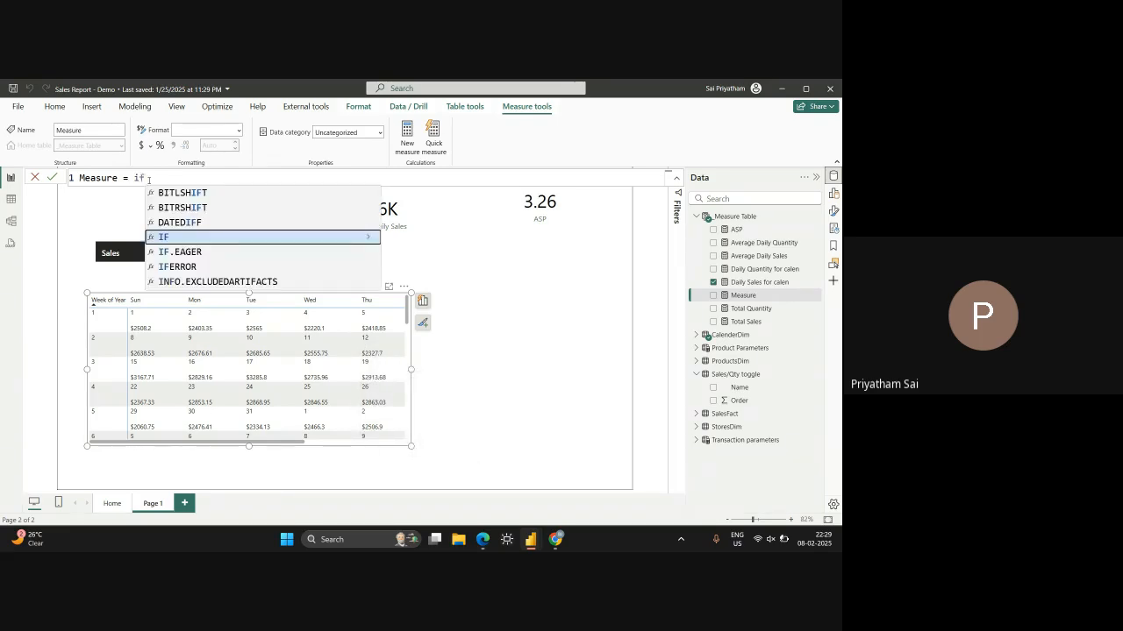
{"action": "type", "text": "ele"}
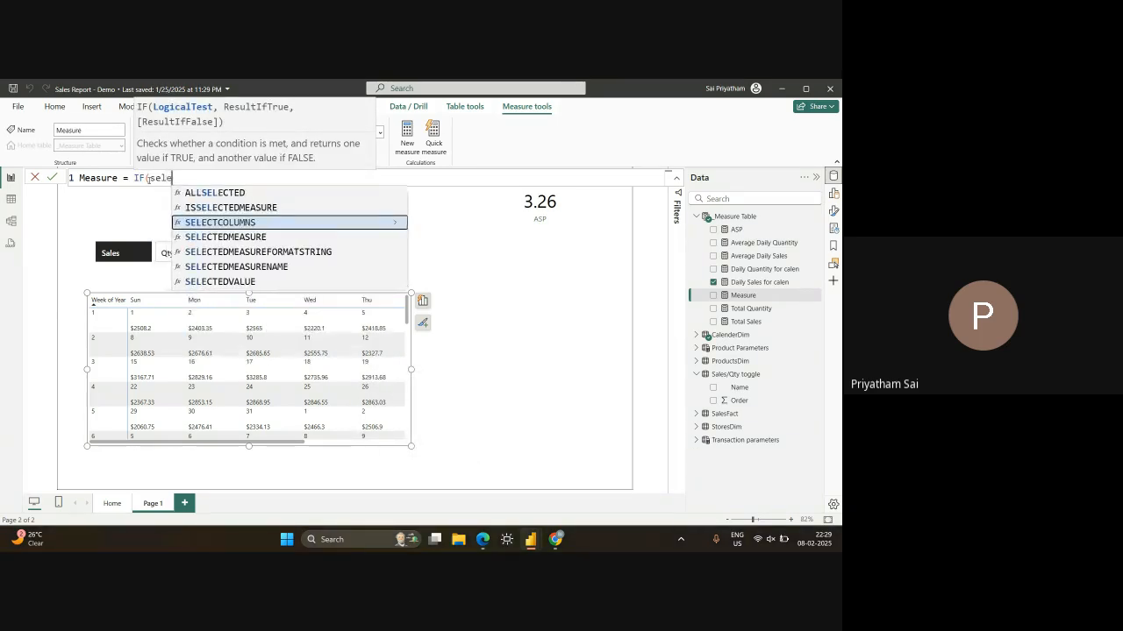
{"action": "left_click", "coordinate": [219, 290]}
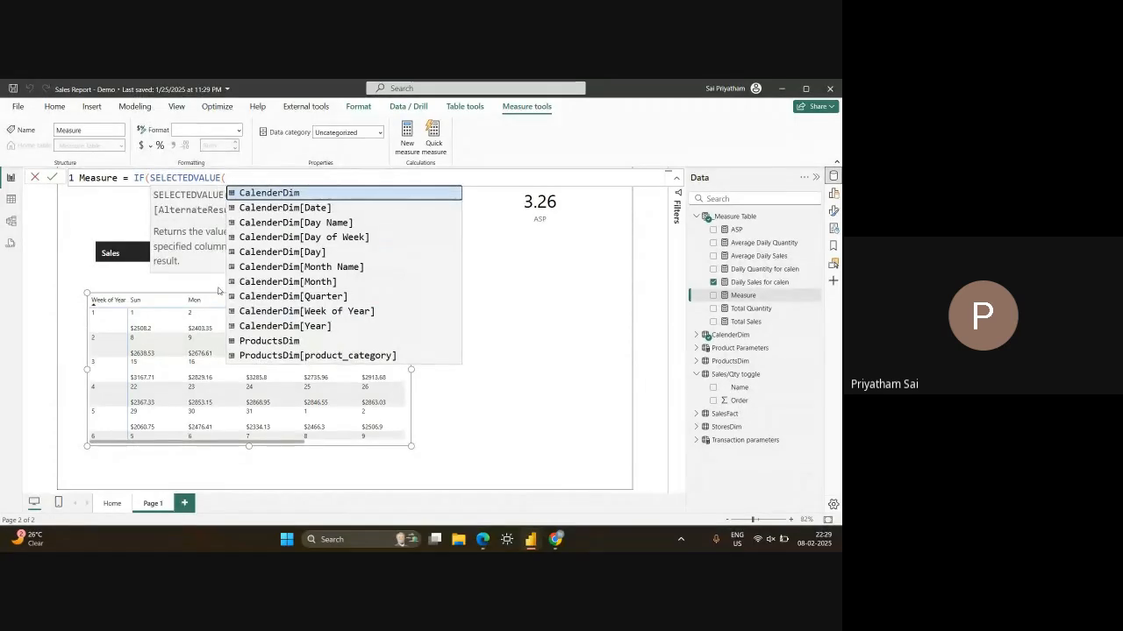
{"action": "type", "text": "nam"}
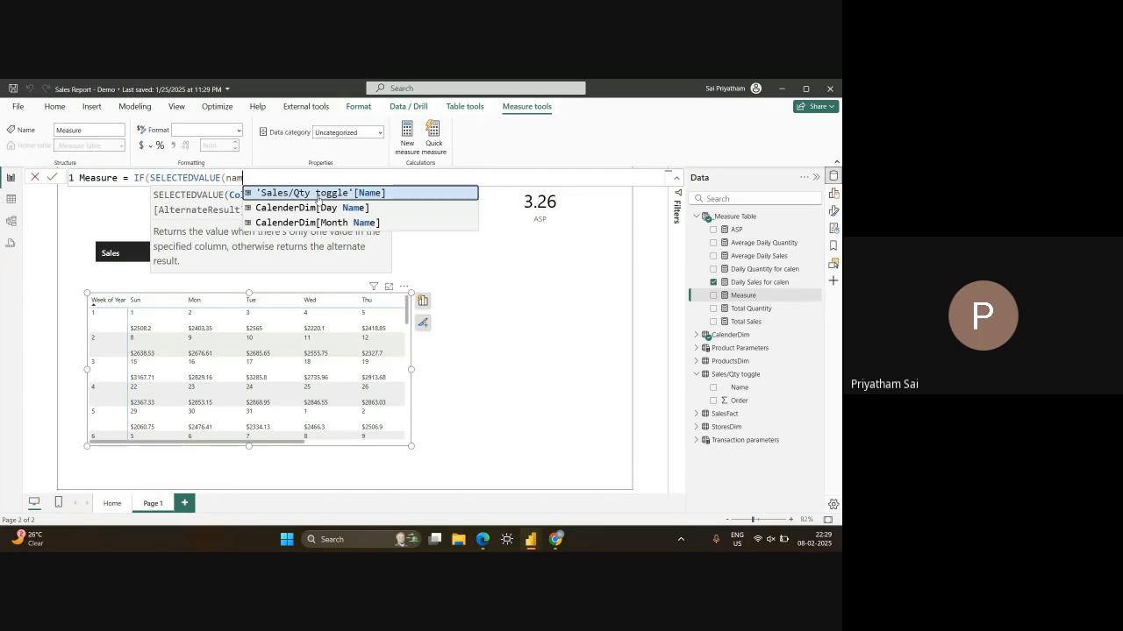
{"action": "key", "text": "BackSpace"}
{"action": "key", "text": "BackSpace"}
{"action": "key", "text": "BackSpace"}
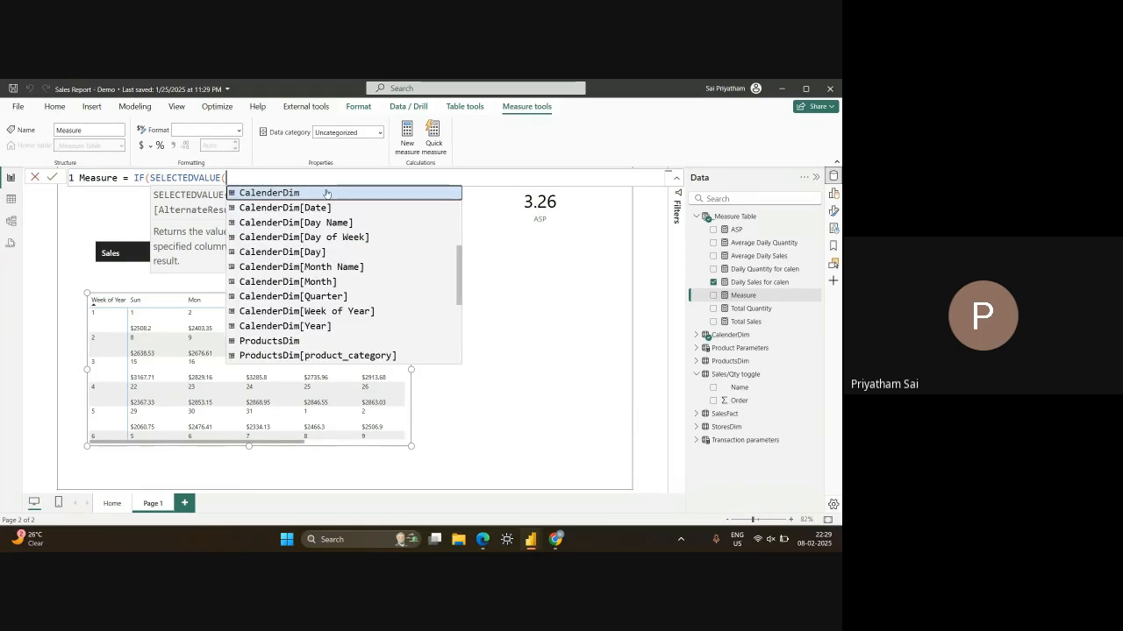
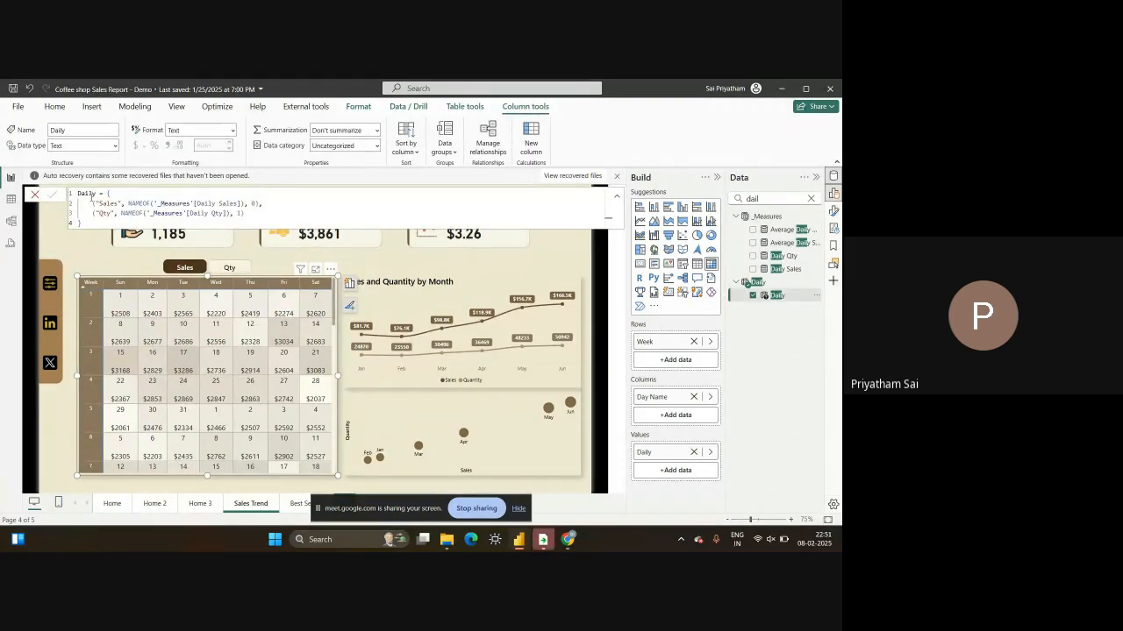
{"action": "left_click", "coordinate": [149, 108]}
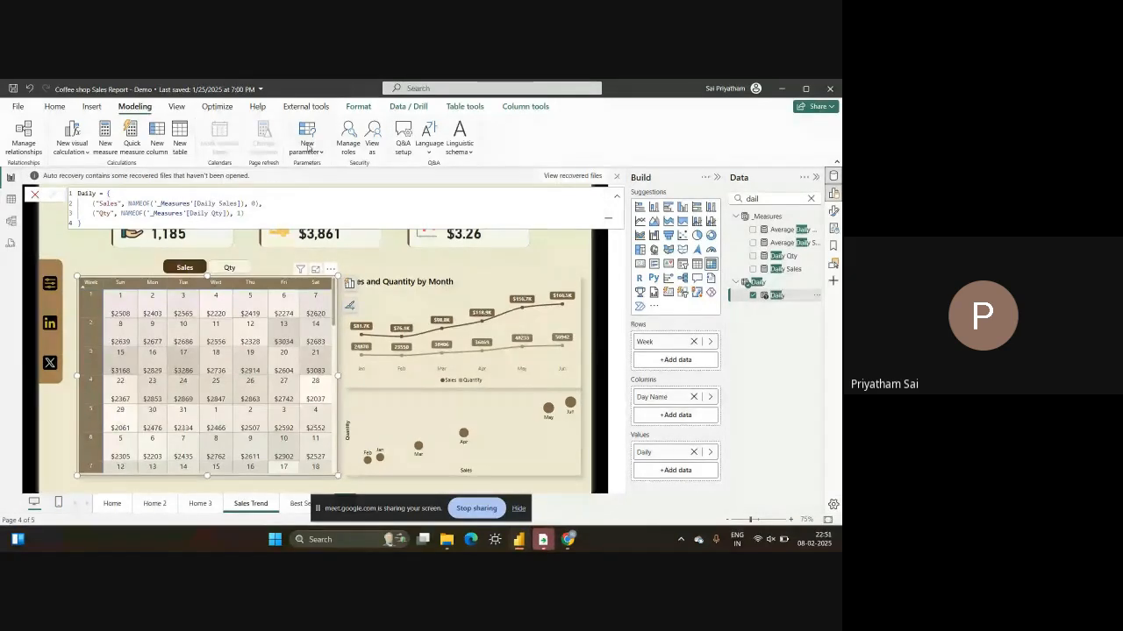
{"action": "left_click", "coordinate": [307, 152]}
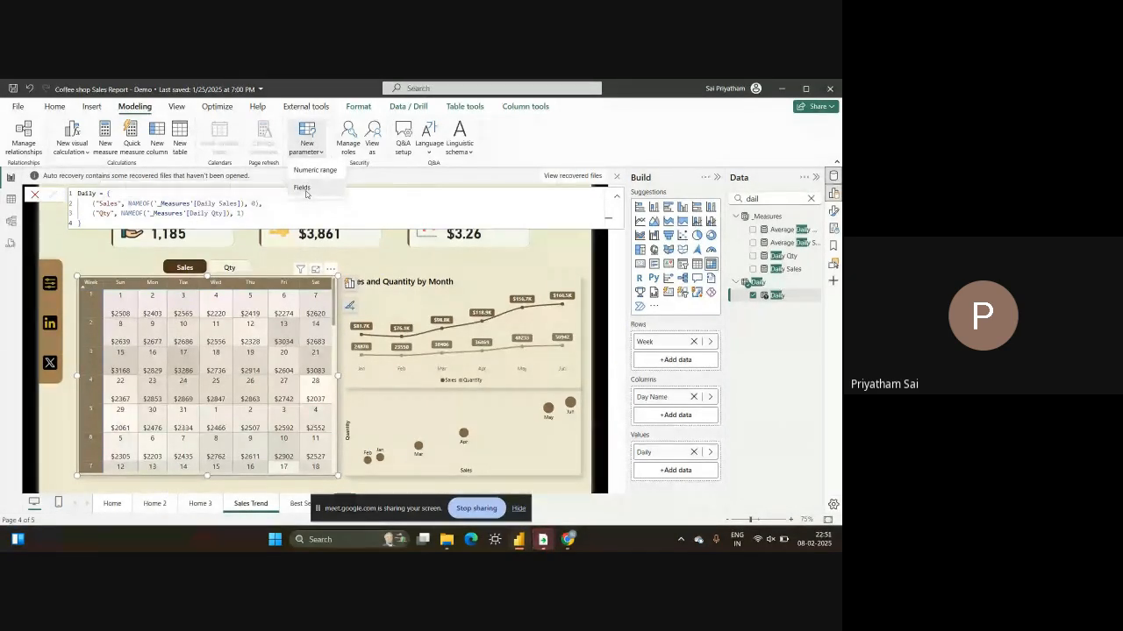
{"action": "left_click", "coordinate": [302, 188]}
{"action": "left_click", "coordinate": [460, 276]}
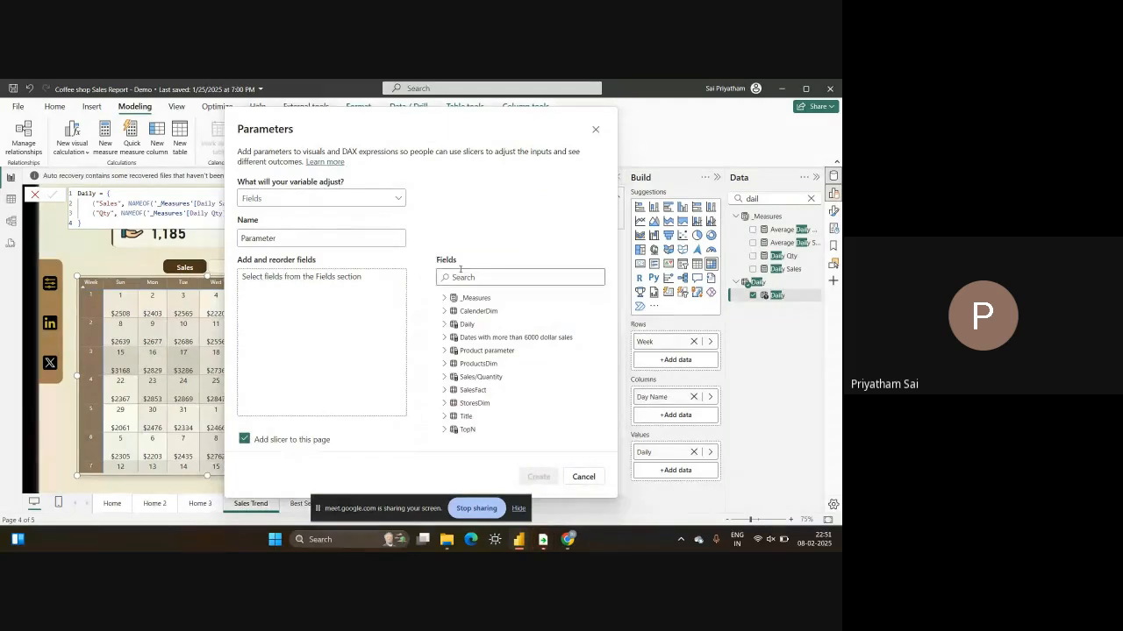
{"action": "type", "text": "dail"}
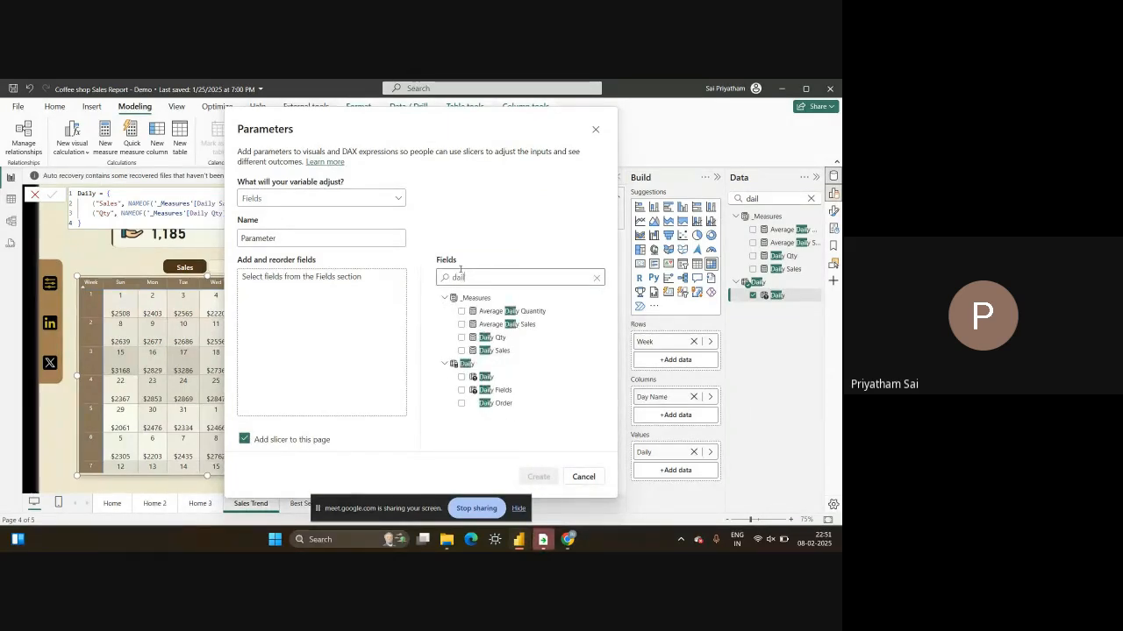
{"action": "left_click", "coordinate": [496, 353]}
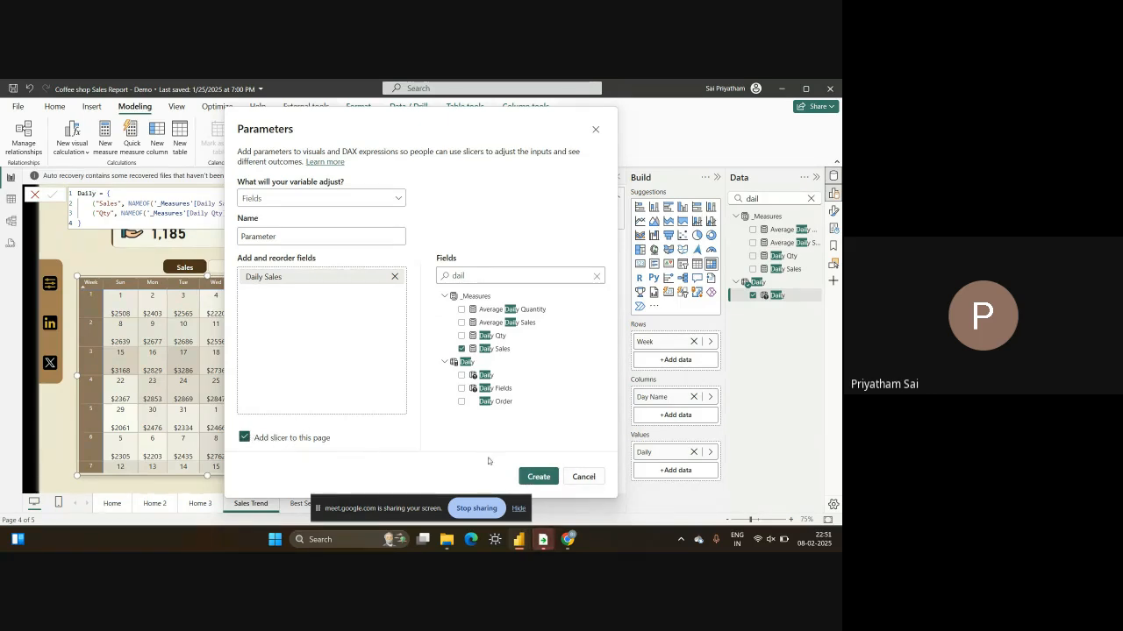
{"action": "left_click", "coordinate": [582, 477]}
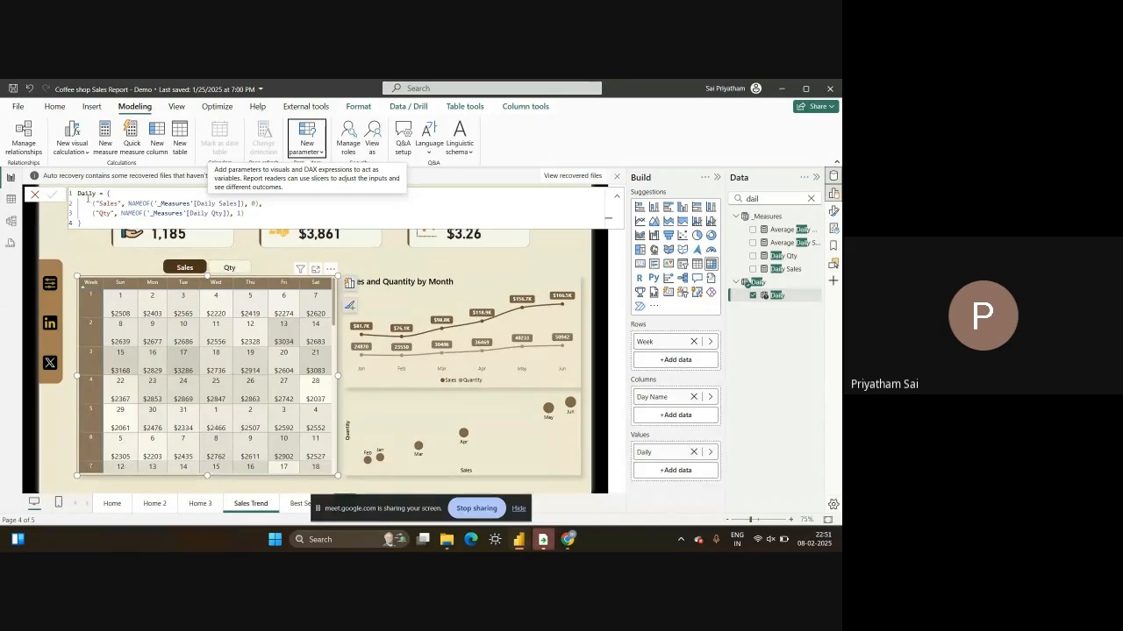
Examine the formulas behind the Daily field parameter and the Daily Sales and Daily Qty measures
{"action": "left_click_drag", "start_coordinate": [100, 222], "coordinate": [78, 193]}
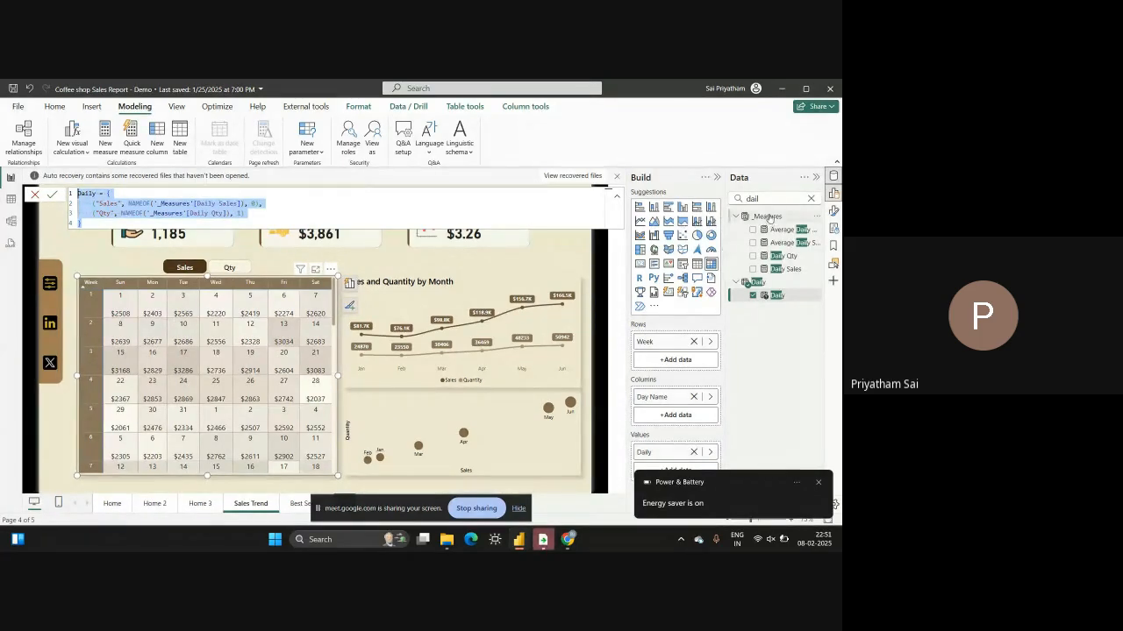
{"action": "left_click", "coordinate": [785, 269]}
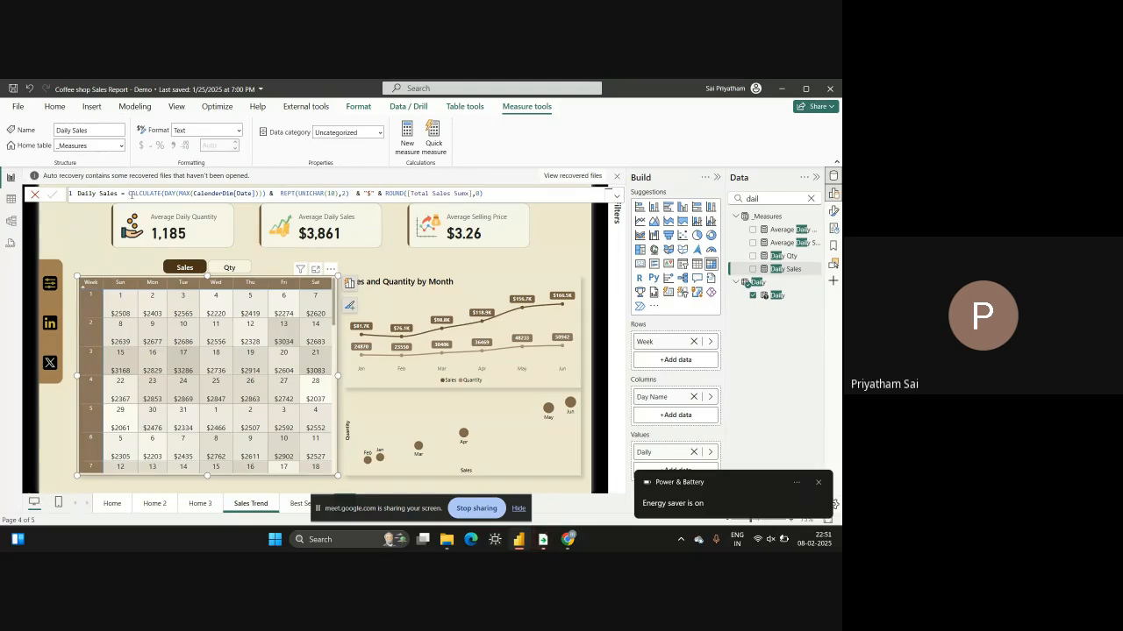
{"action": "left_click_drag", "start_coordinate": [130, 193], "coordinate": [428, 209]}
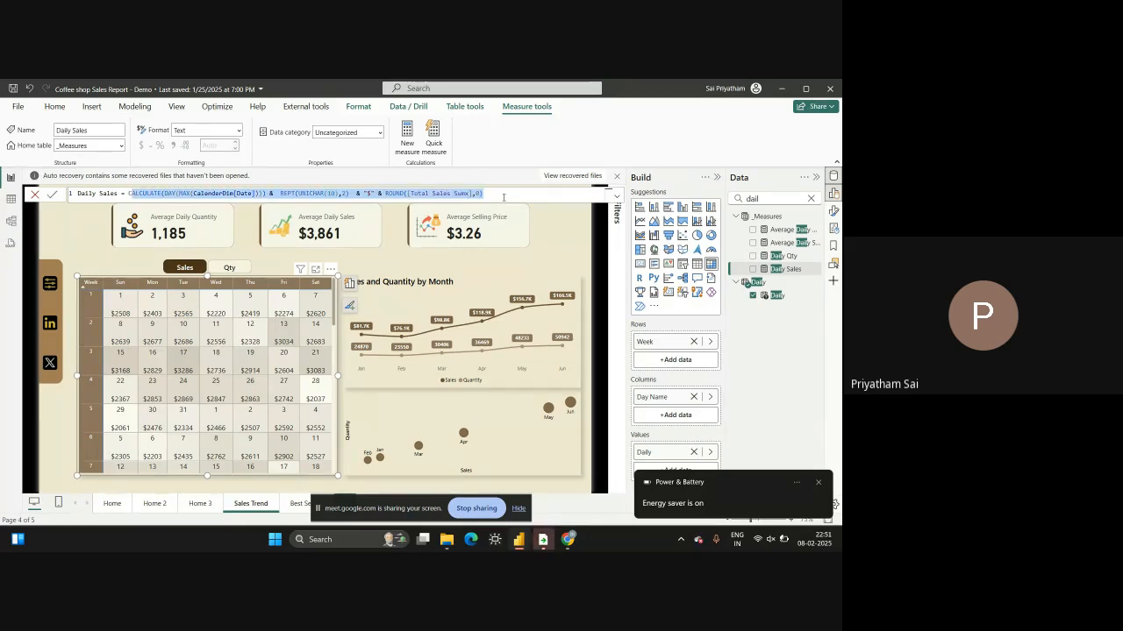
{"action": "left_click", "coordinate": [785, 255]}
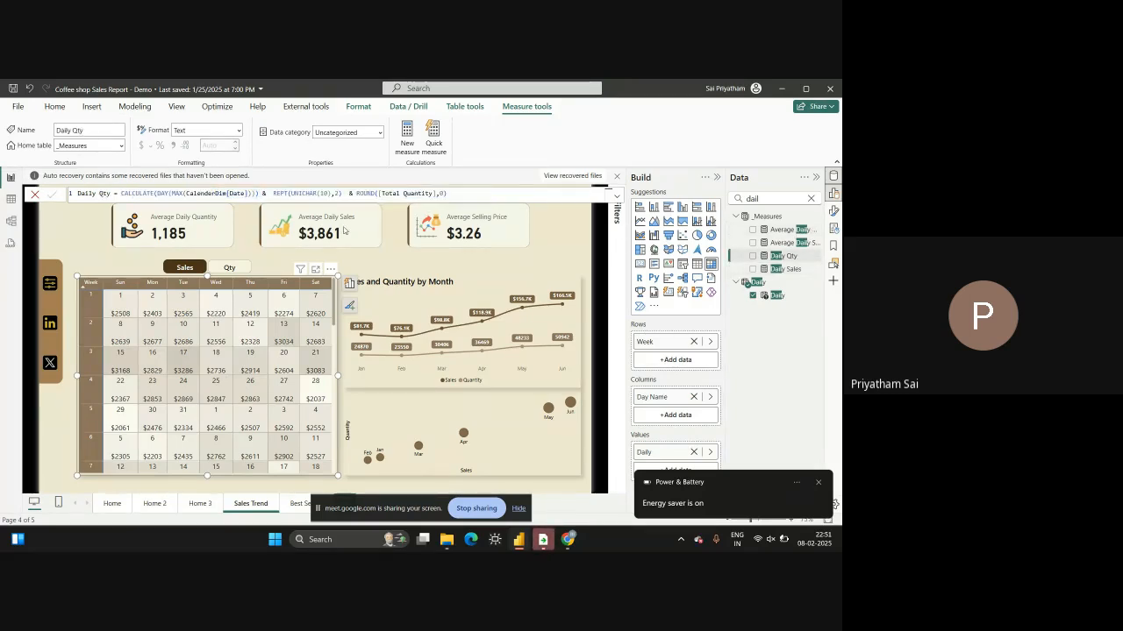
{"action": "left_click_drag", "start_coordinate": [119, 193], "coordinate": [448, 195]}
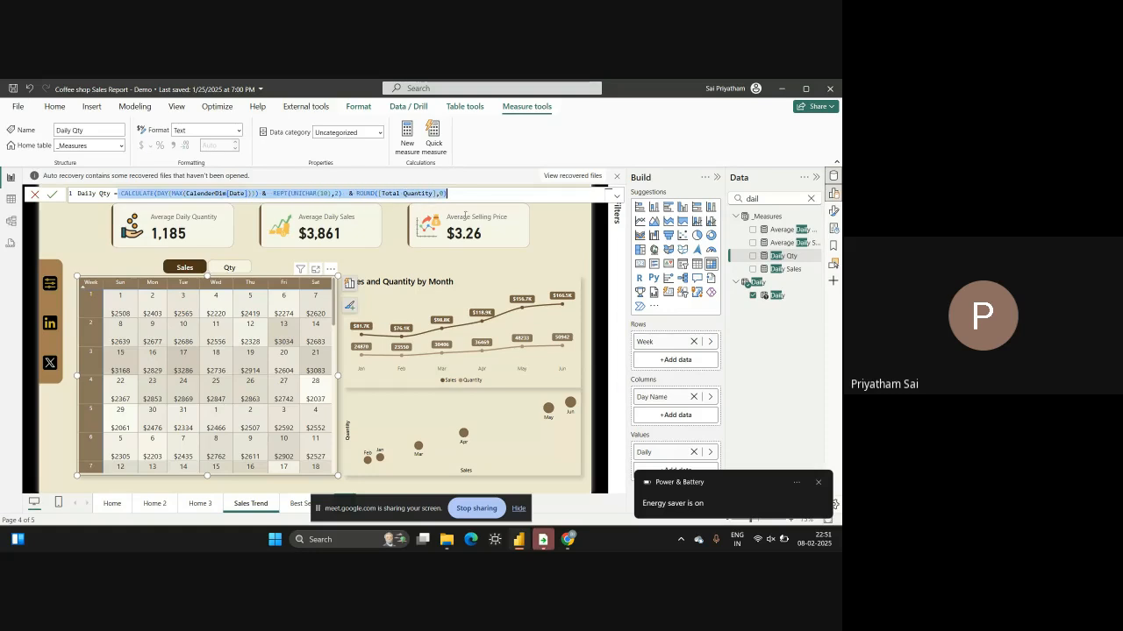
Clear the field search and inspect the fields used by the Sales and Quantity by Month line chart and the scatter chart
{"action": "left_click", "coordinate": [402, 304]}
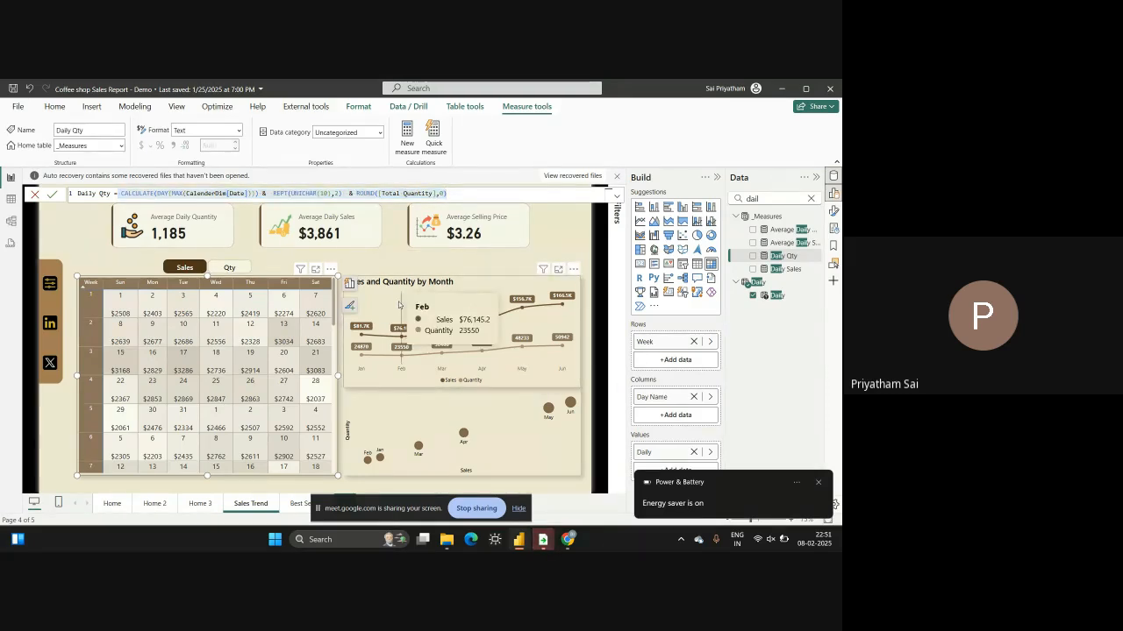
{"action": "left_click", "coordinate": [811, 198]}
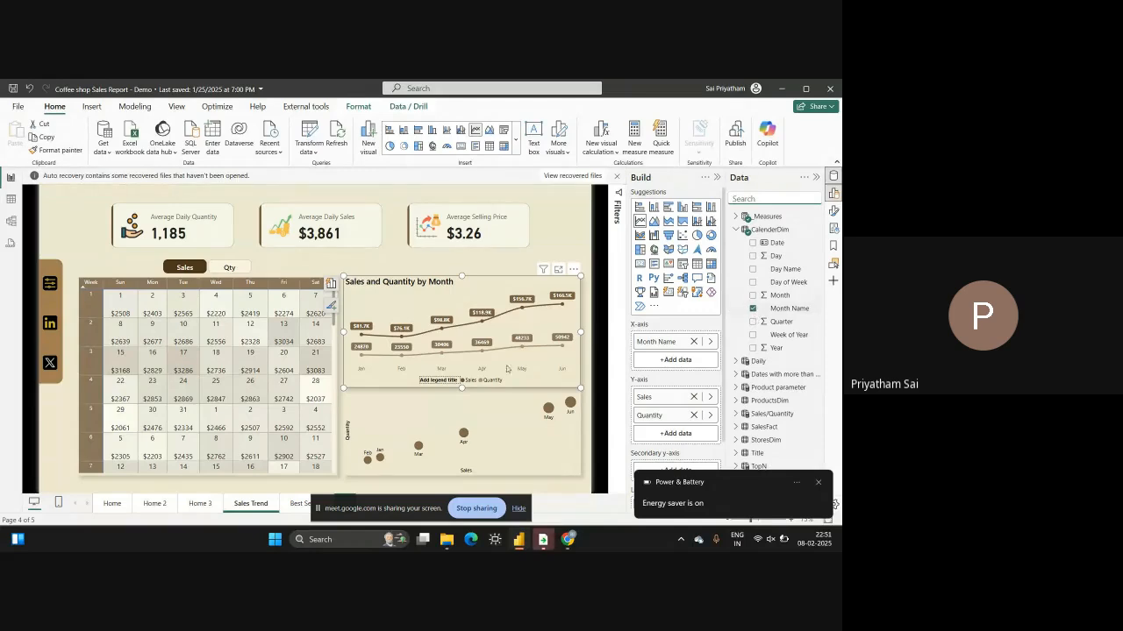
{"action": "left_click", "coordinate": [373, 416]}
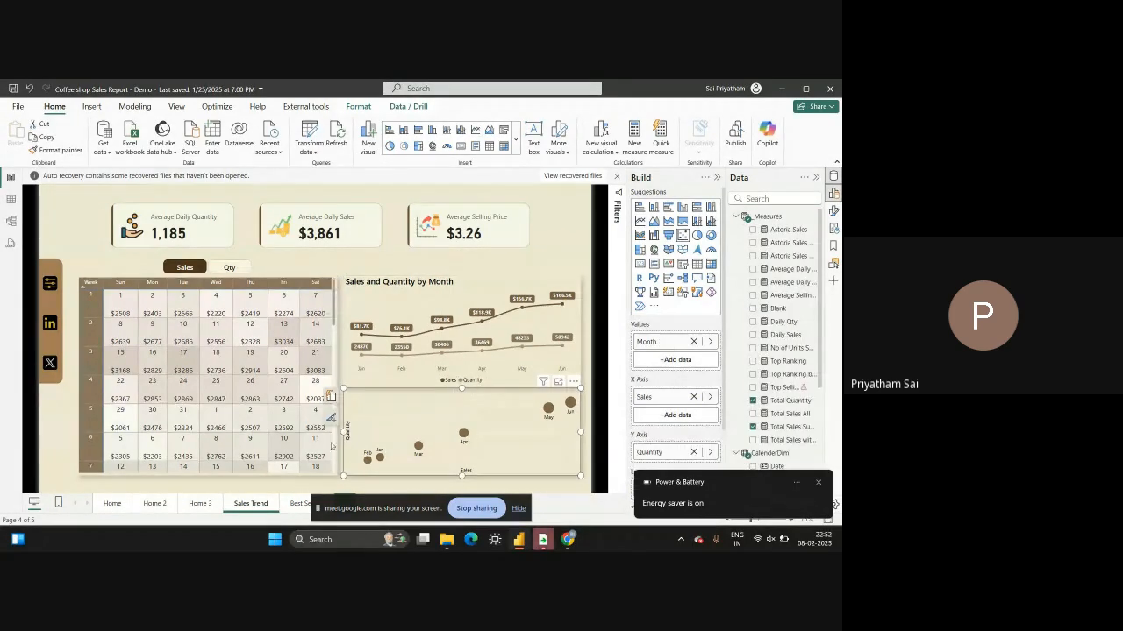
Go to the report's best-sellers page and inspect the fields of the Top 5 Best Selling Category By Quantity chart and the Top N slicer
{"action": "left_click", "coordinate": [294, 504]}
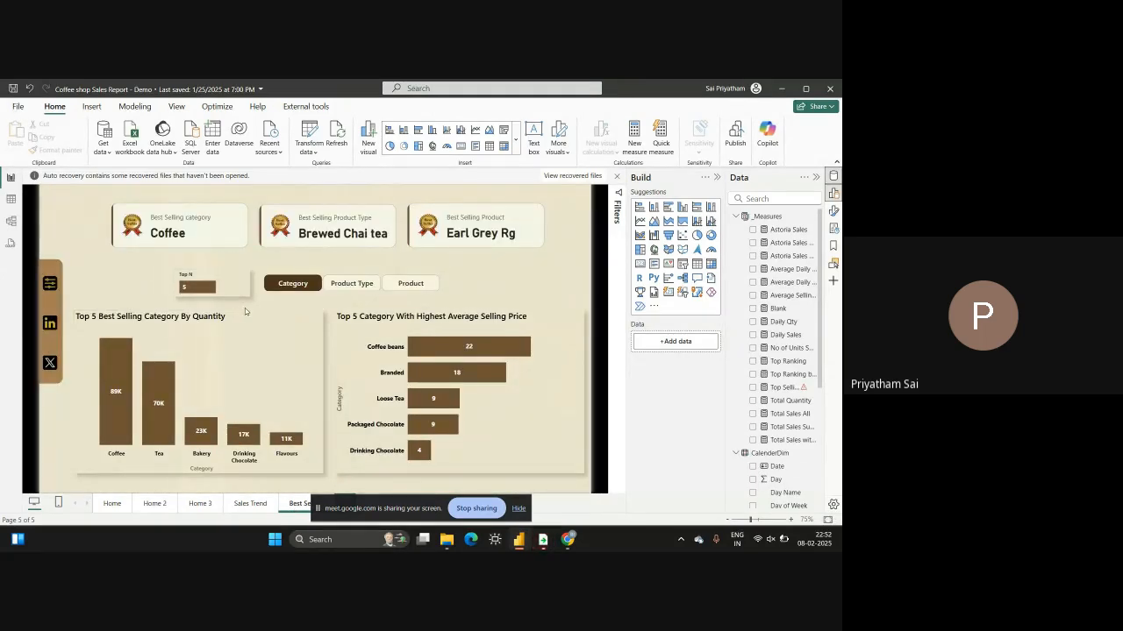
{"action": "left_click", "coordinate": [564, 237]}
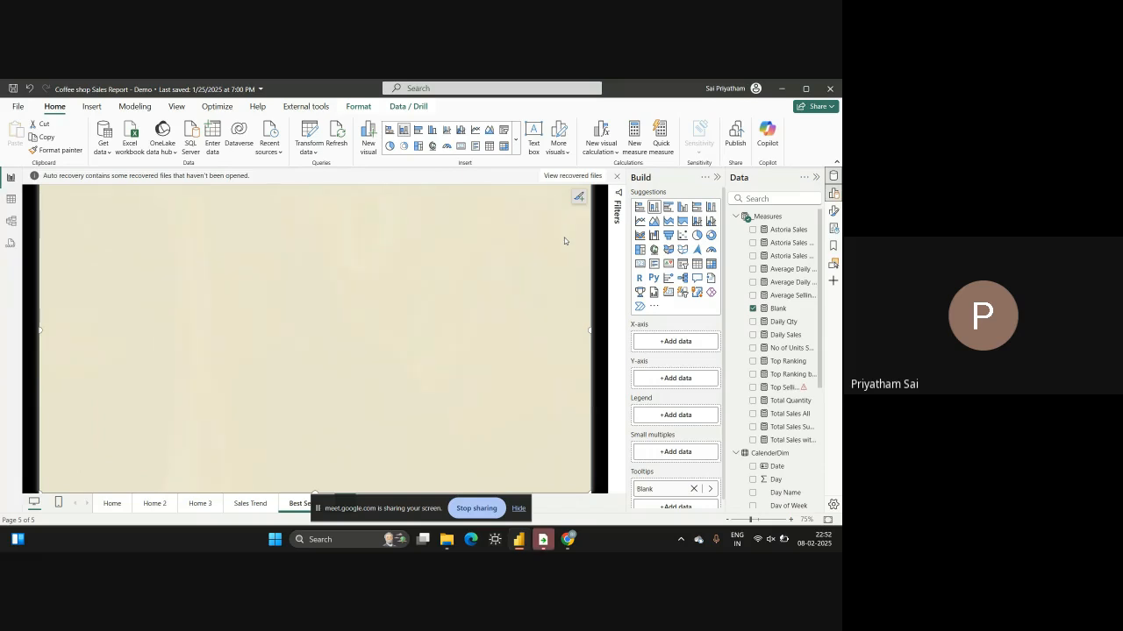
{"action": "key", "text": "Delete"}
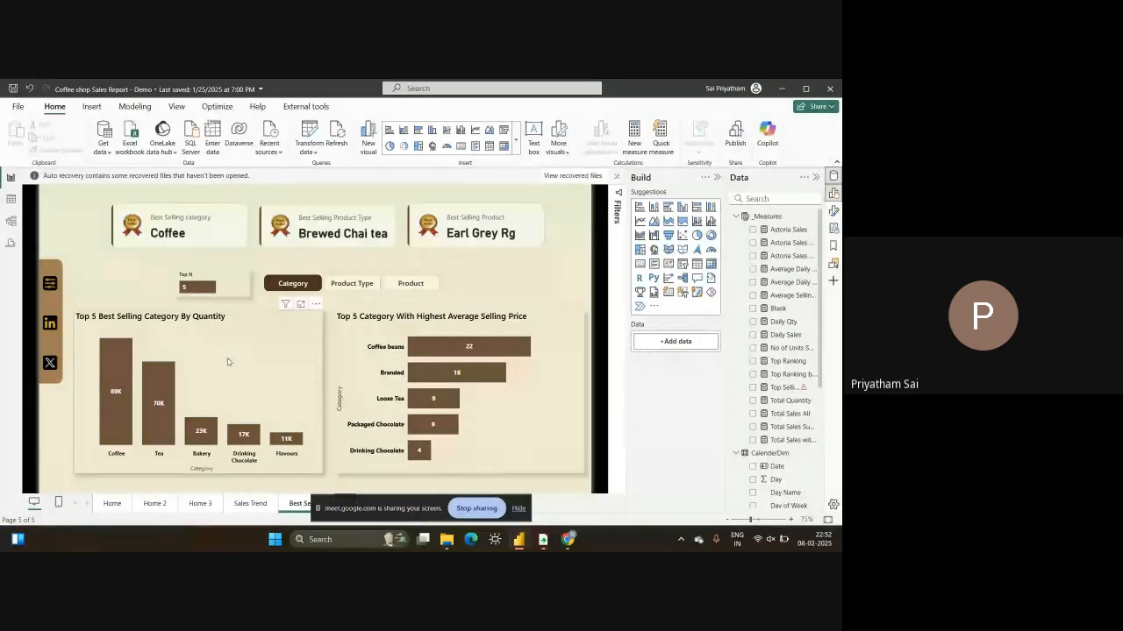
{"action": "left_click", "coordinate": [238, 370]}
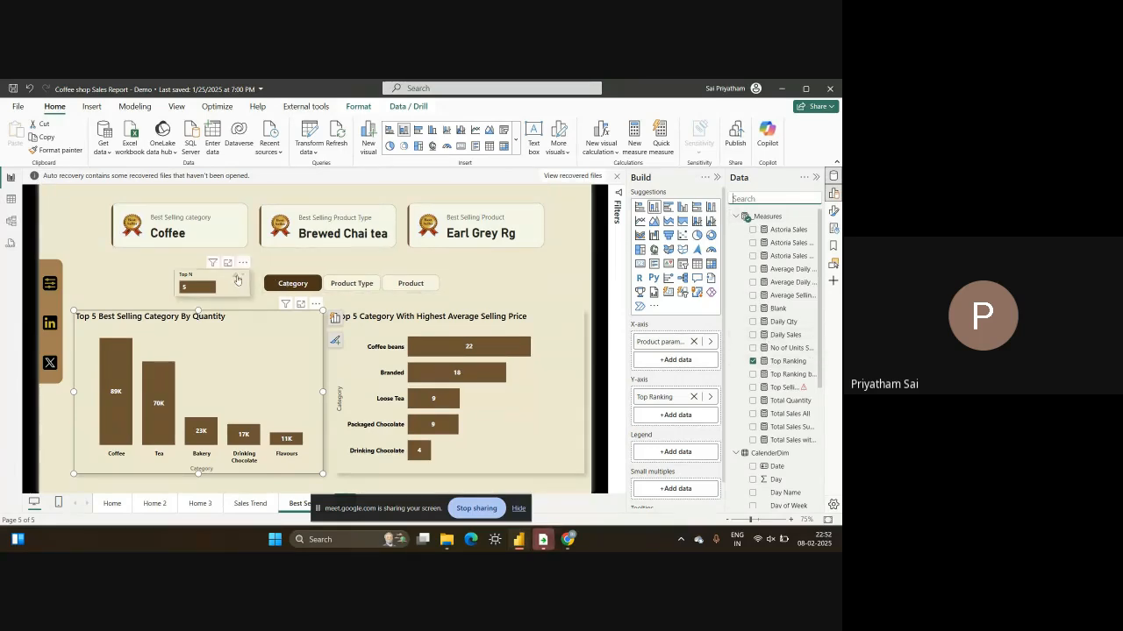
{"action": "left_click", "coordinate": [234, 278]}
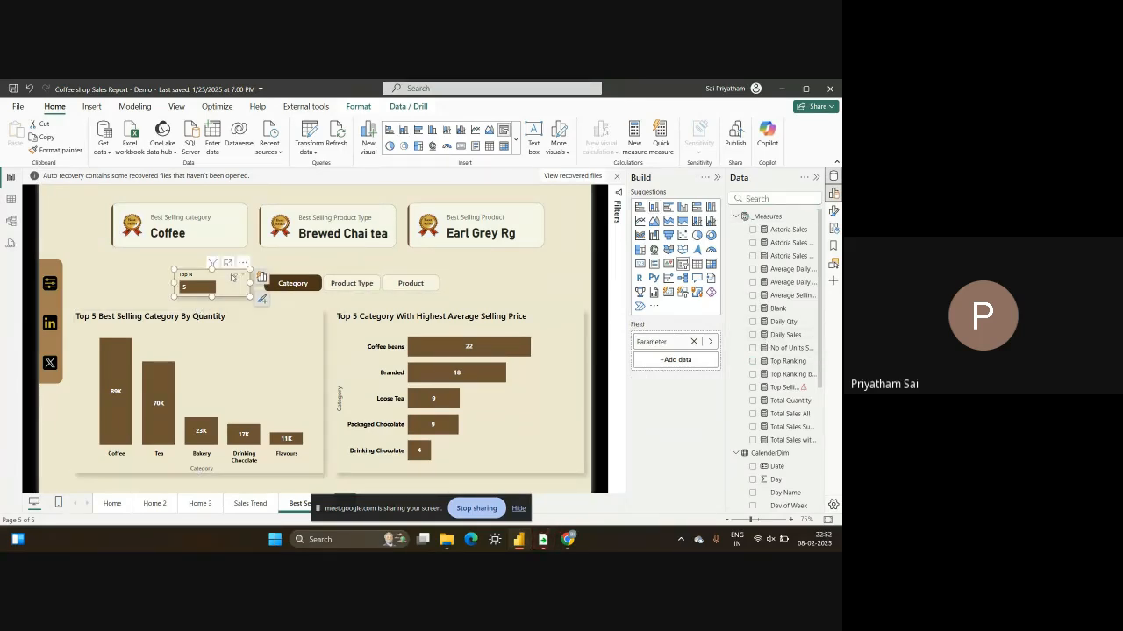
Start a new numeric range parameter and enter "name" as its name
{"action": "left_click", "coordinate": [139, 107]}
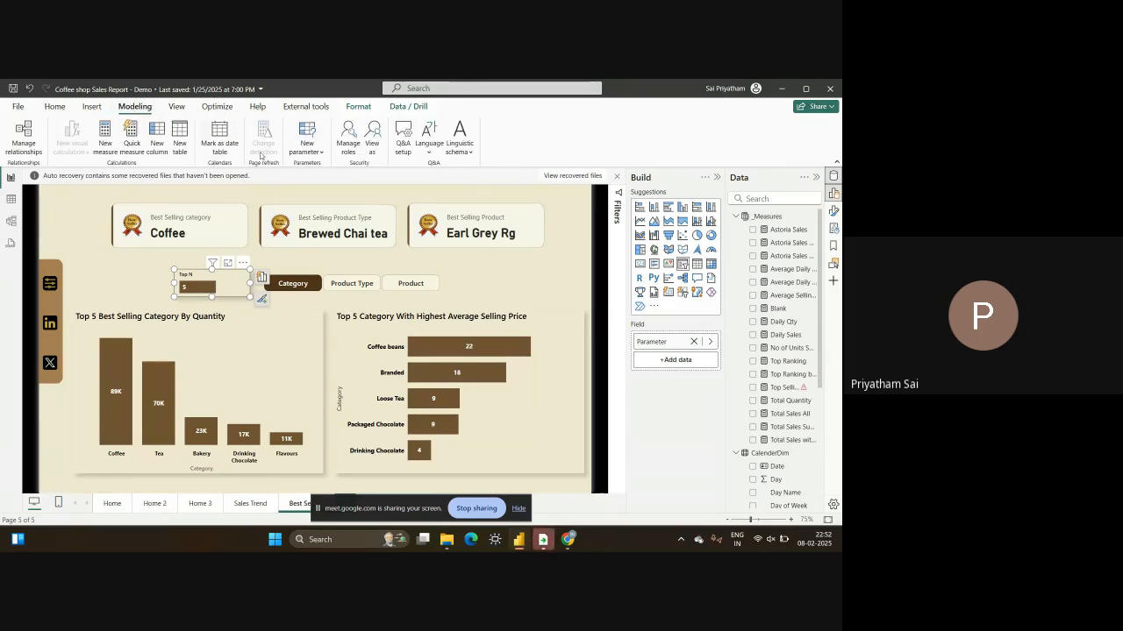
{"action": "left_click", "coordinate": [309, 148]}
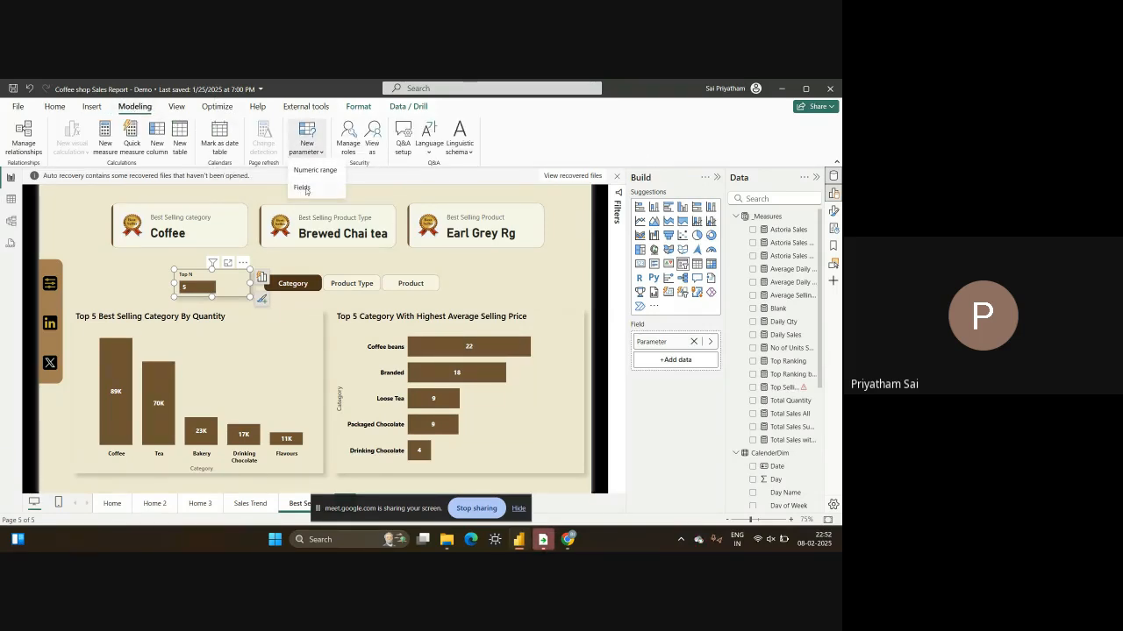
{"action": "left_click", "coordinate": [111, 278]}
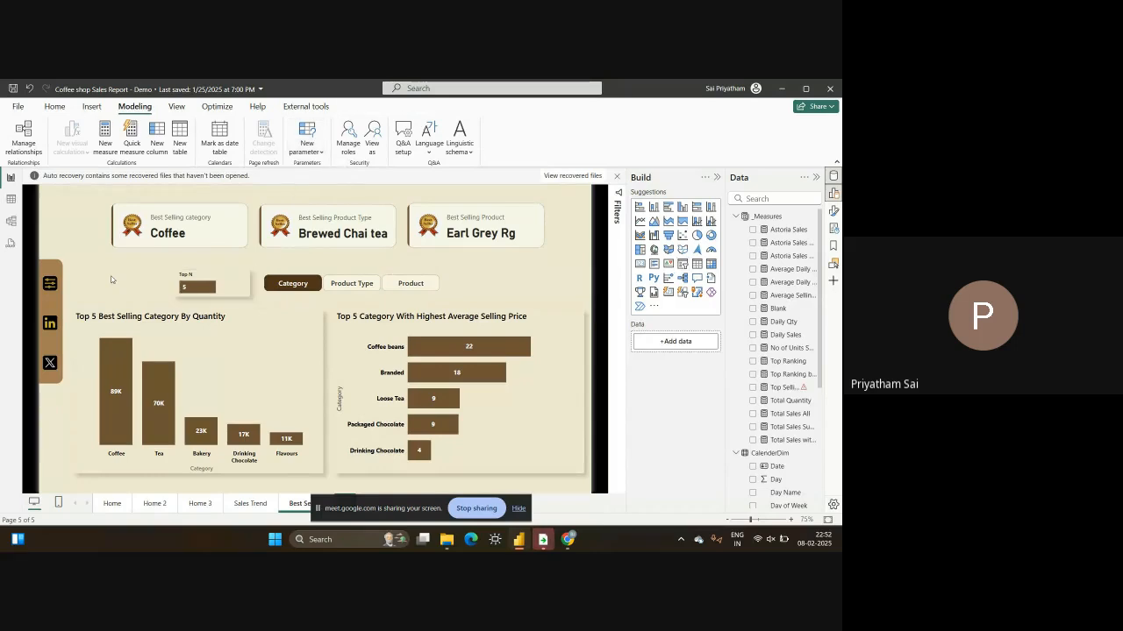
{"action": "left_click", "coordinate": [307, 145]}
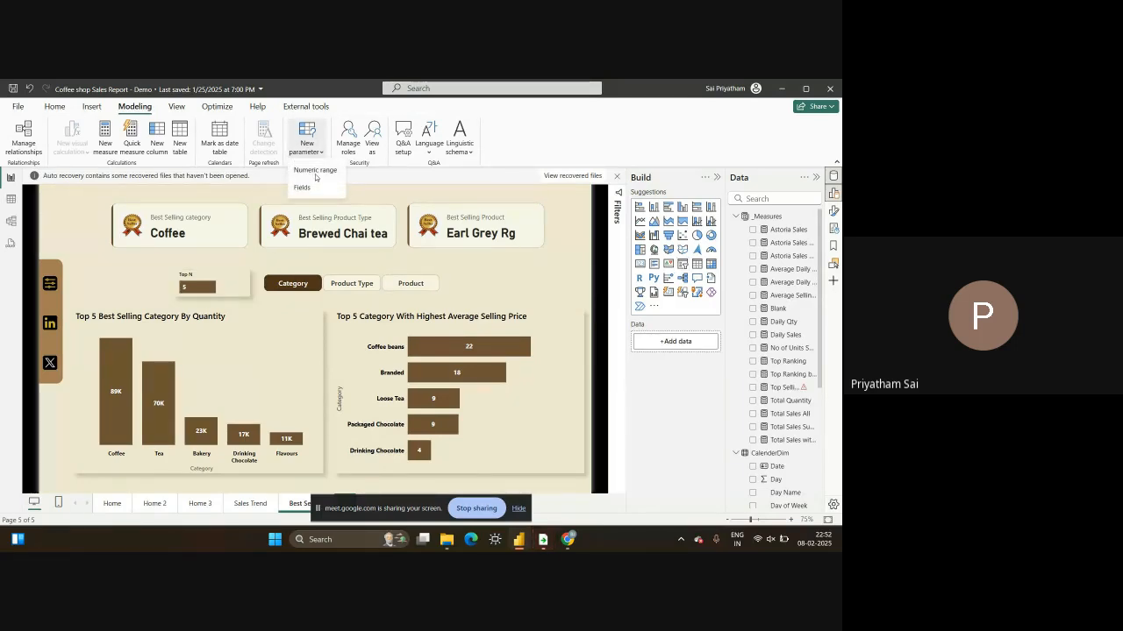
{"action": "left_click", "coordinate": [314, 173]}
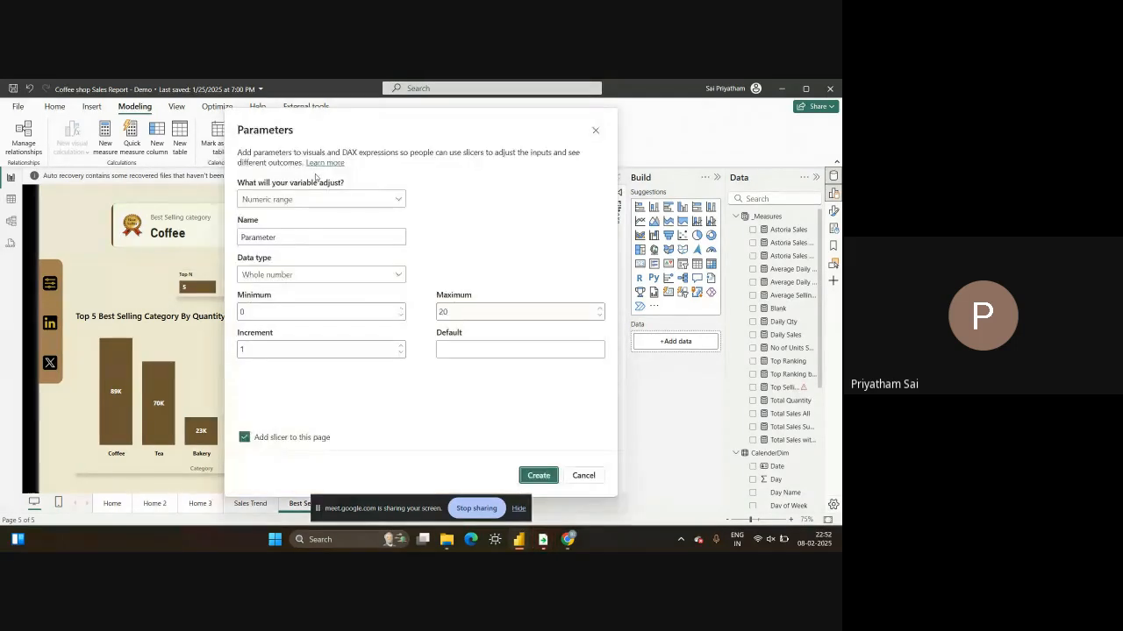
{"action": "left_click", "coordinate": [290, 200]}
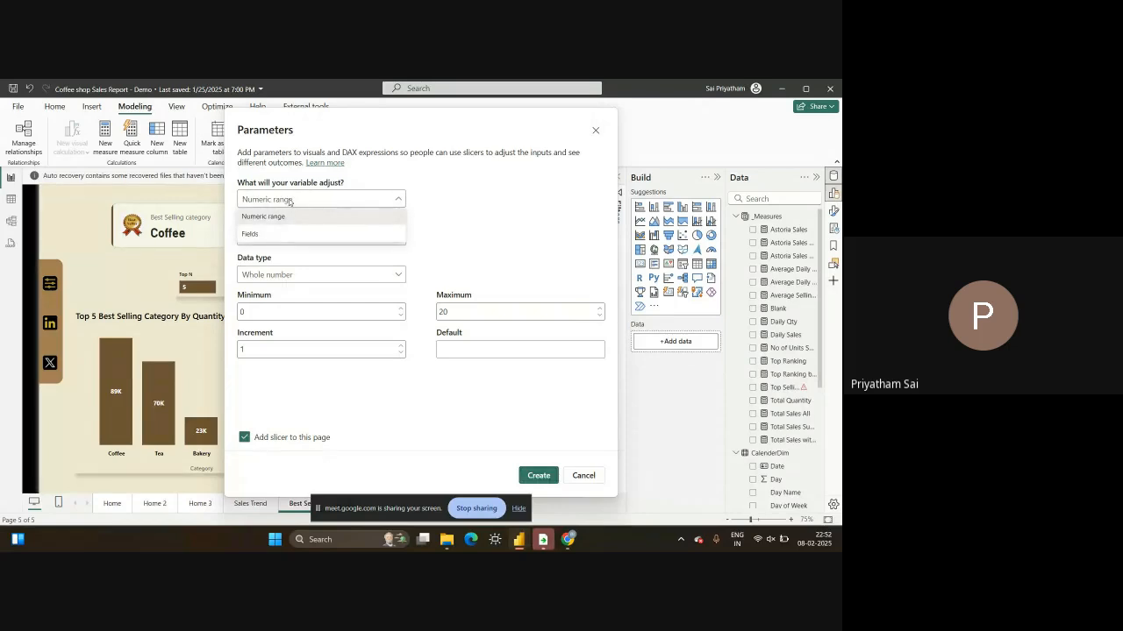
{"action": "left_click", "coordinate": [289, 200]}
{"action": "double_click", "coordinate": [287, 237]}
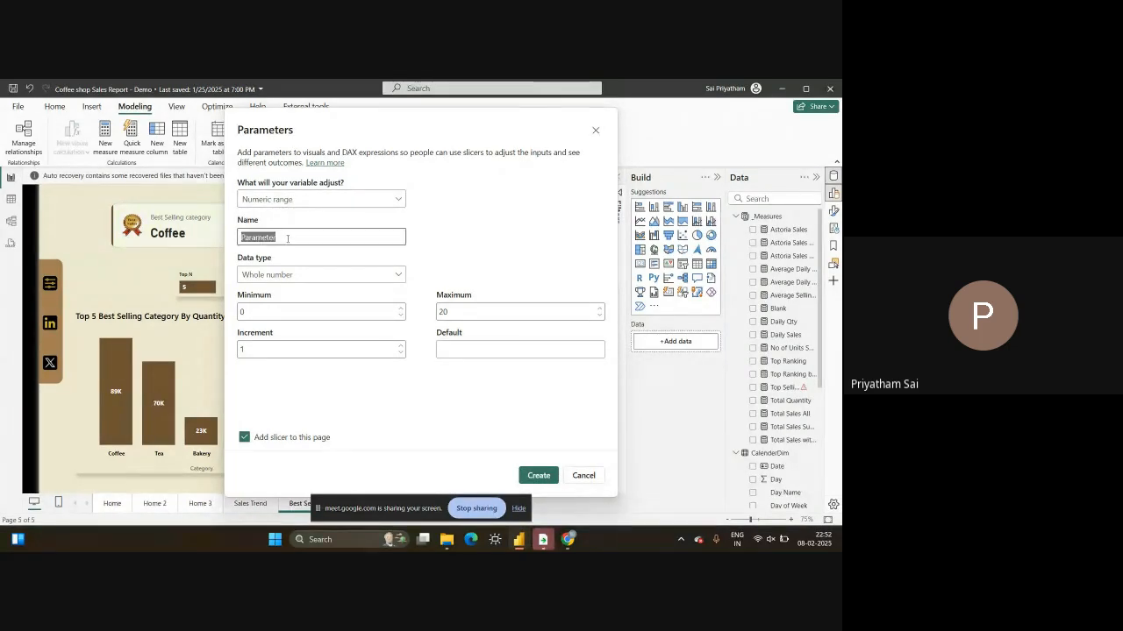
{"action": "type", "text": "name"}
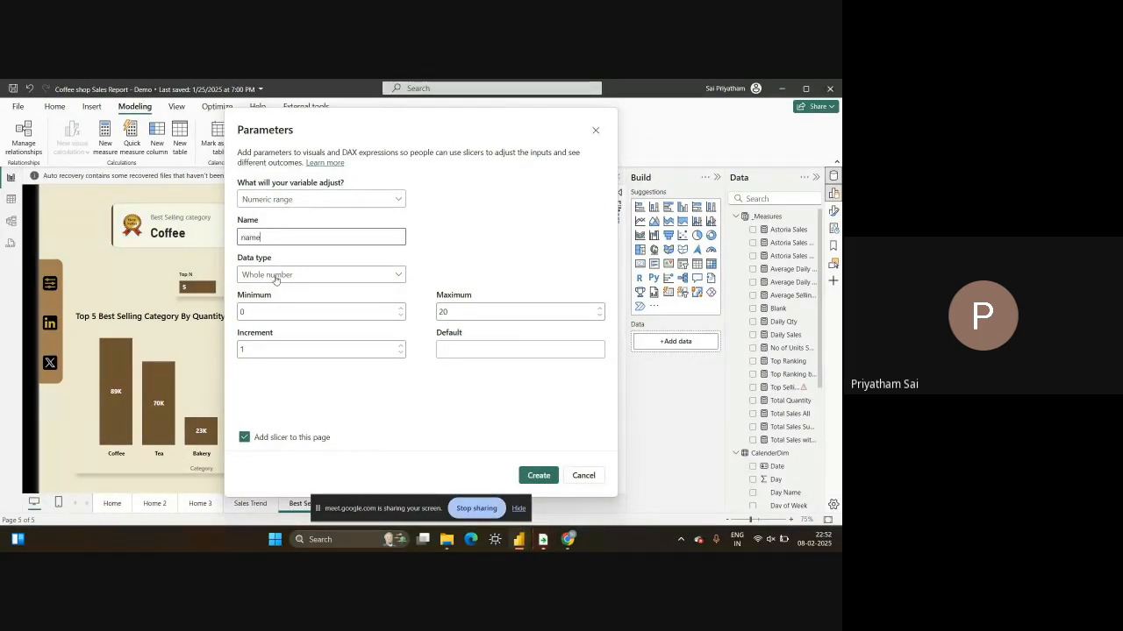
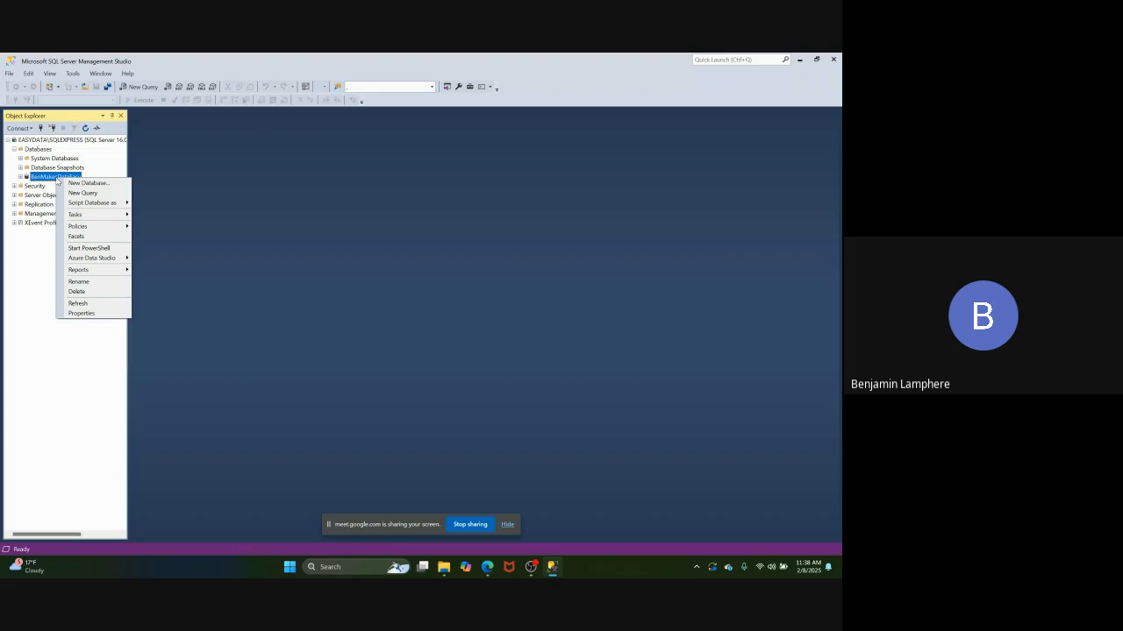
In SQL Server Management Studio, look over the user database's available actions, its object folders and its list of tables
{"action": "left_click", "coordinate": [245, 240]}
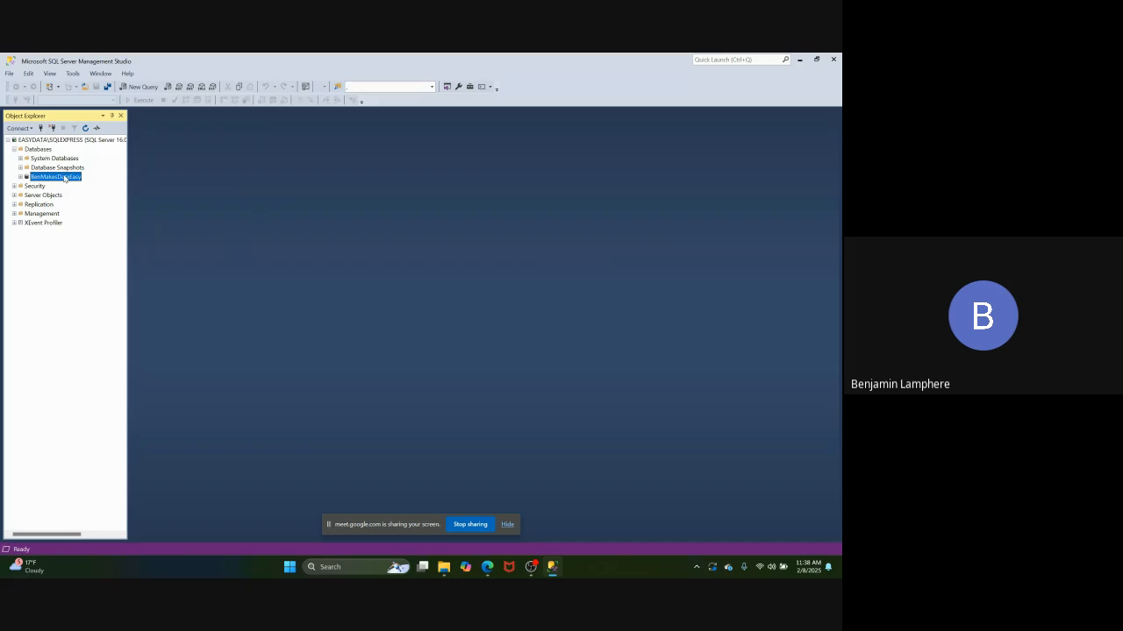
{"action": "right_click", "coordinate": [64, 179]}
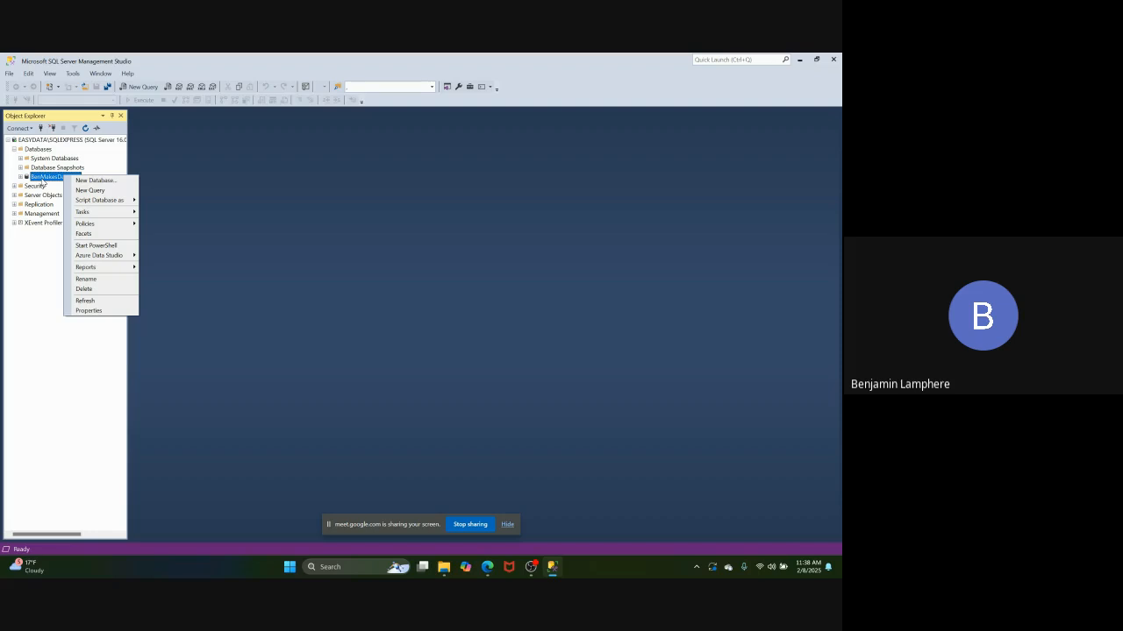
{"action": "left_click", "coordinate": [296, 245]}
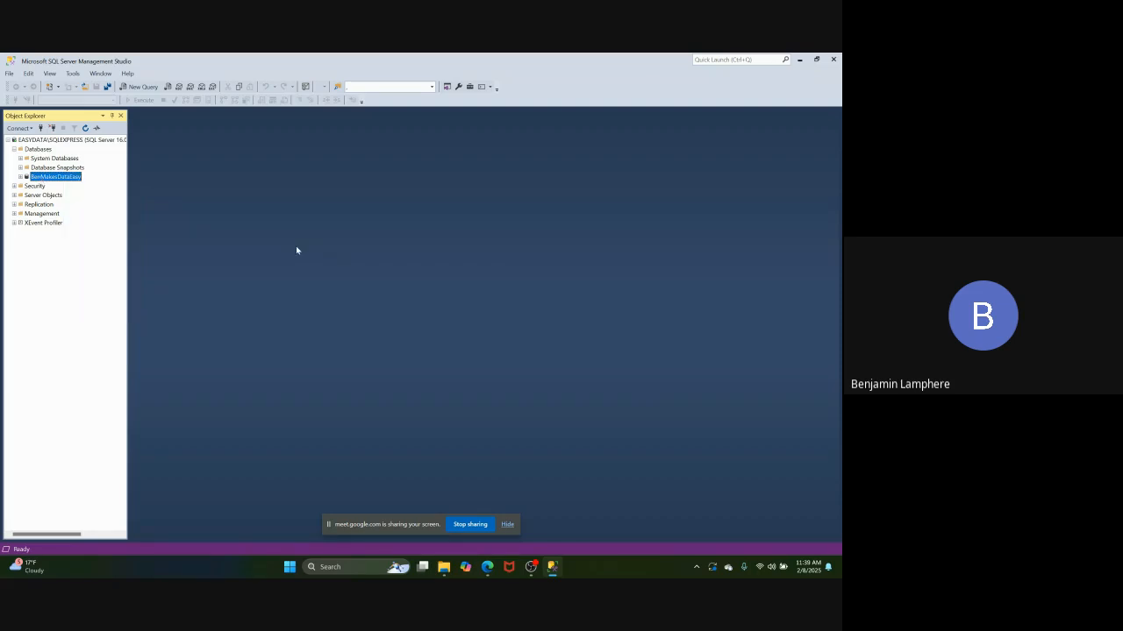
{"action": "left_click", "coordinate": [21, 177]}
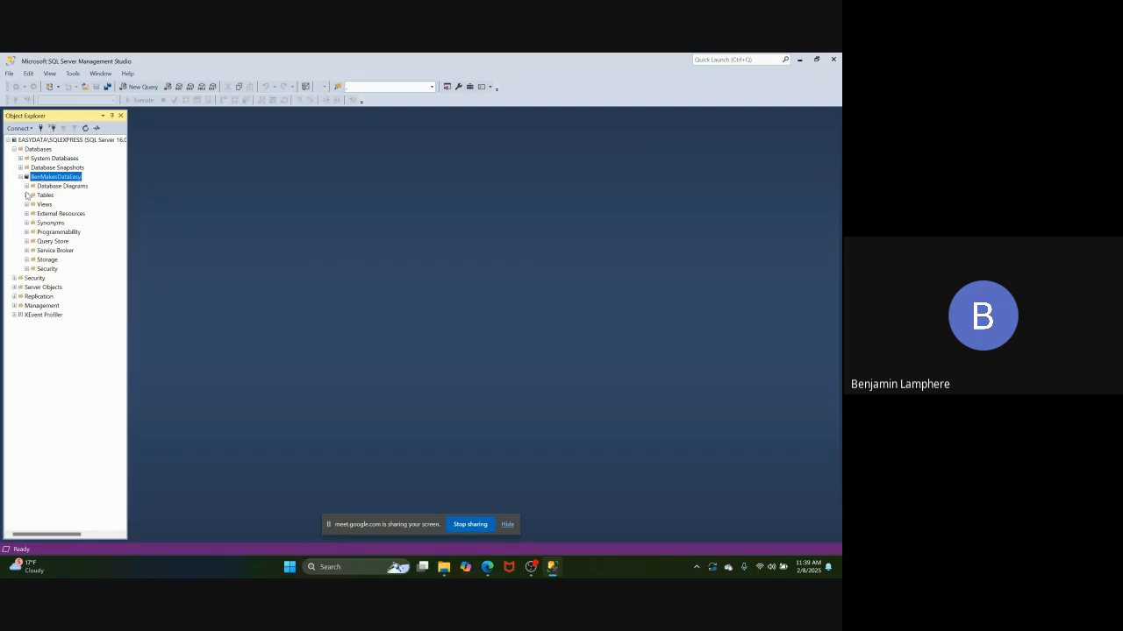
{"action": "left_click", "coordinate": [26, 194]}
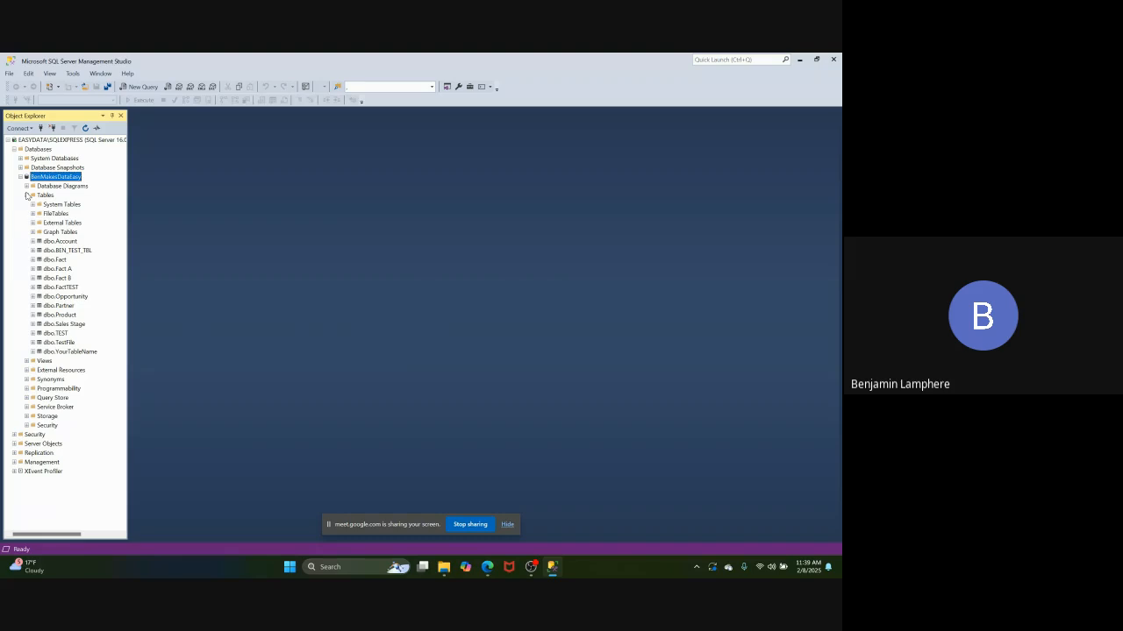
{"action": "left_click", "coordinate": [26, 195]}
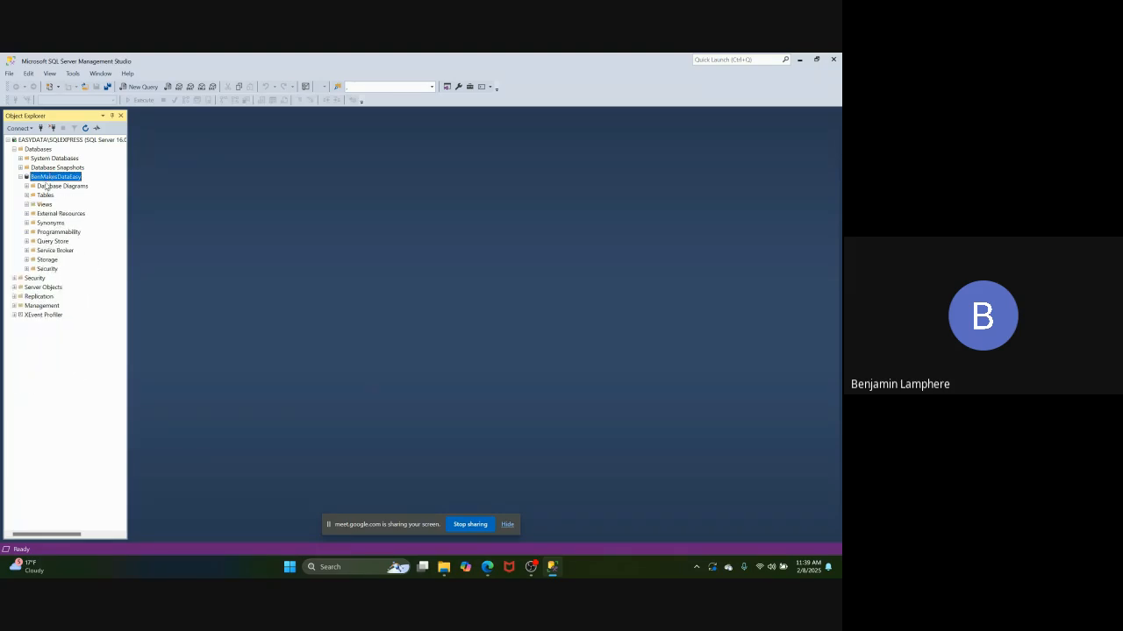
Start importing data into the user database and choose Flat File Source as the data source
{"action": "right_click", "coordinate": [47, 181]}
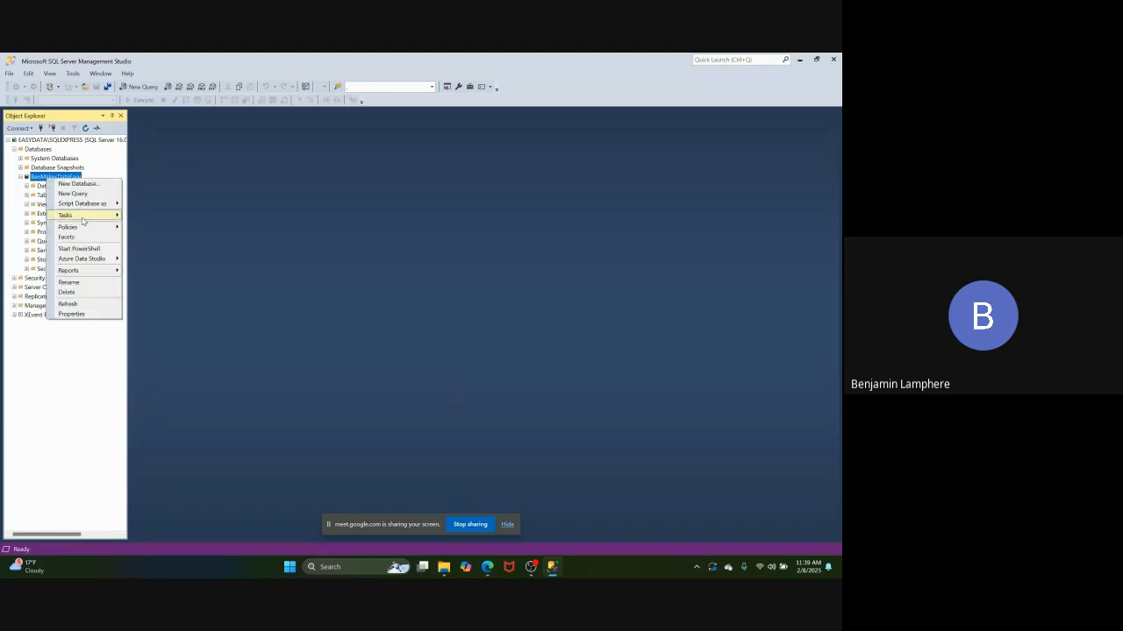
{"action": "mouse_move", "coordinate": [83, 221]}
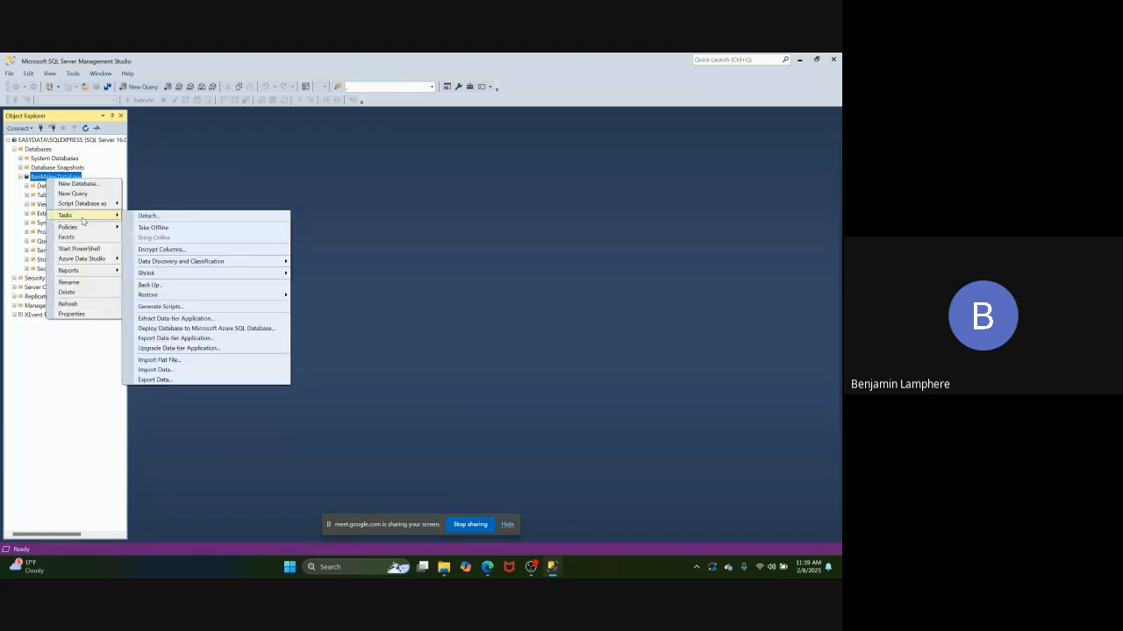
{"action": "left_click", "coordinate": [179, 368]}
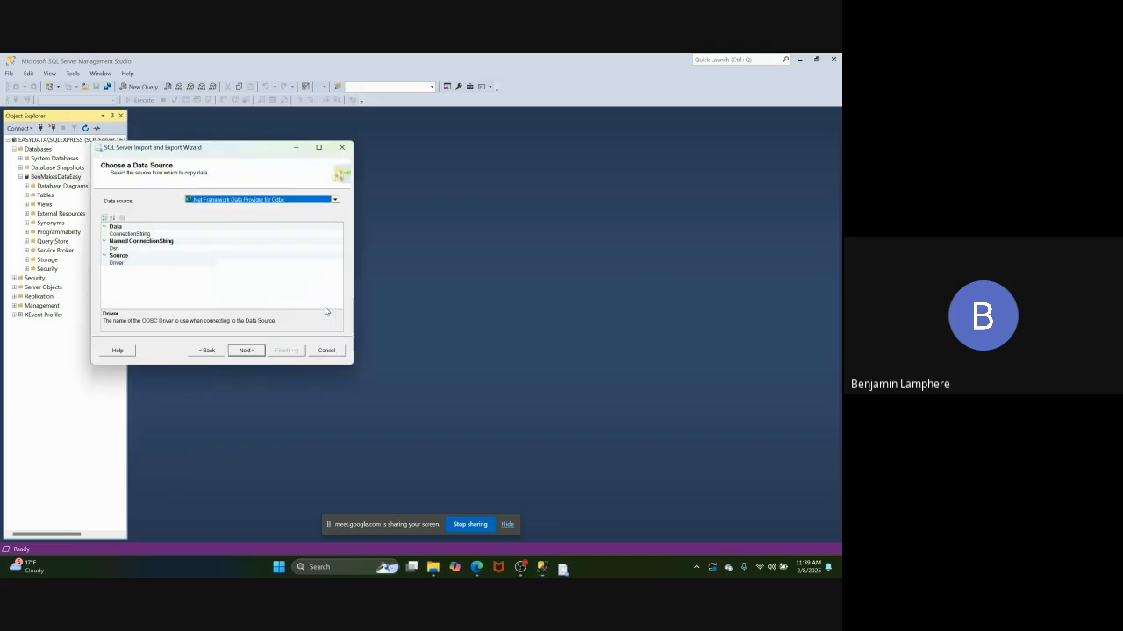
{"action": "left_click", "coordinate": [289, 201]}
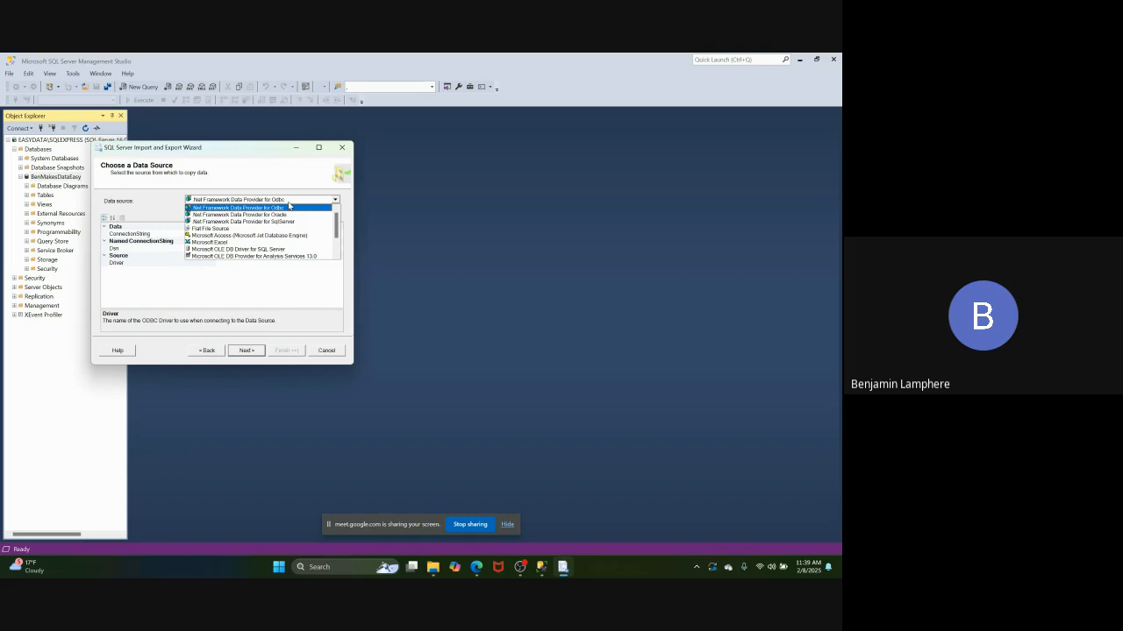
{"action": "left_click", "coordinate": [241, 230]}
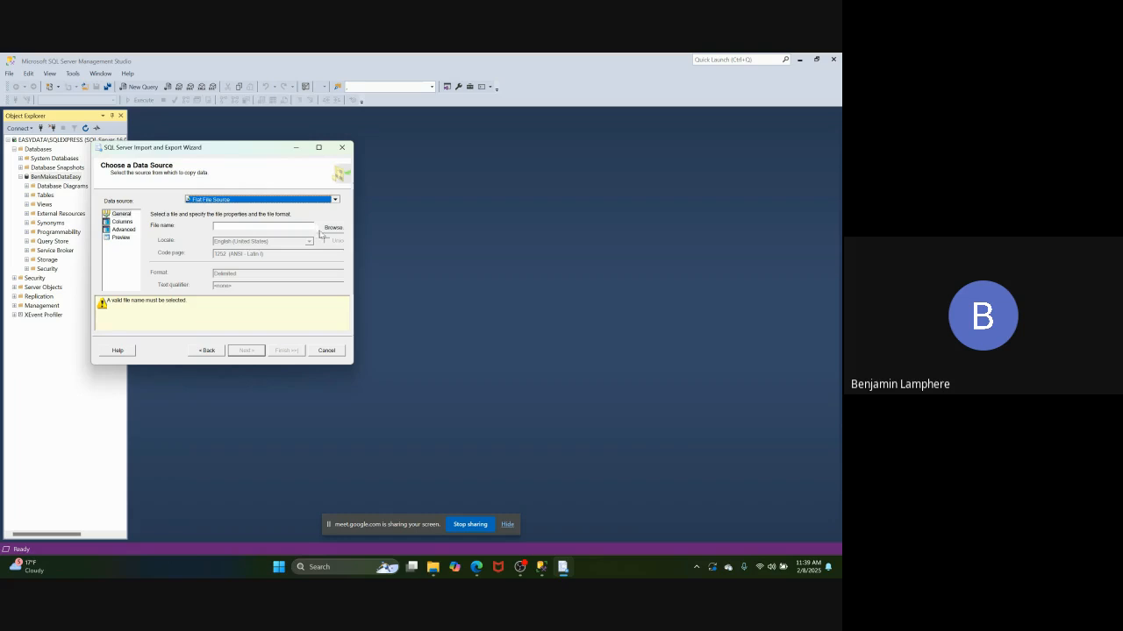
Choose the TestFile CSV file from the Downloads folder as the source and accept its comma-delimited column settings
{"action": "left_click", "coordinate": [334, 228]}
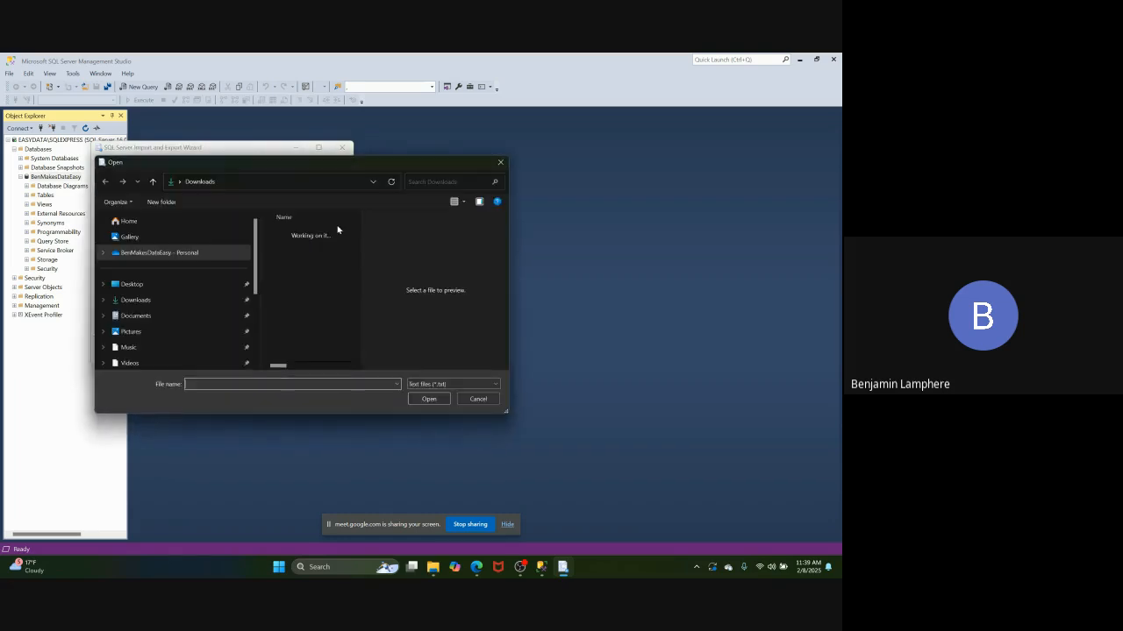
{"action": "scroll", "coordinate": [196, 244], "scroll_direction": "down", "scroll_amount": 1}
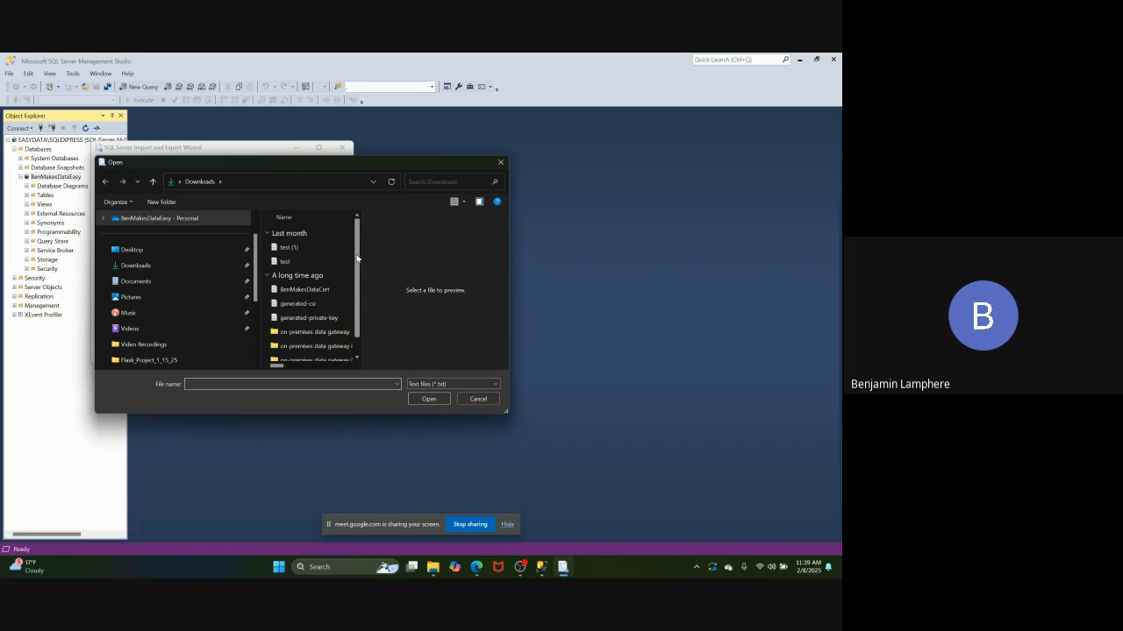
{"action": "left_click", "coordinate": [450, 385]}
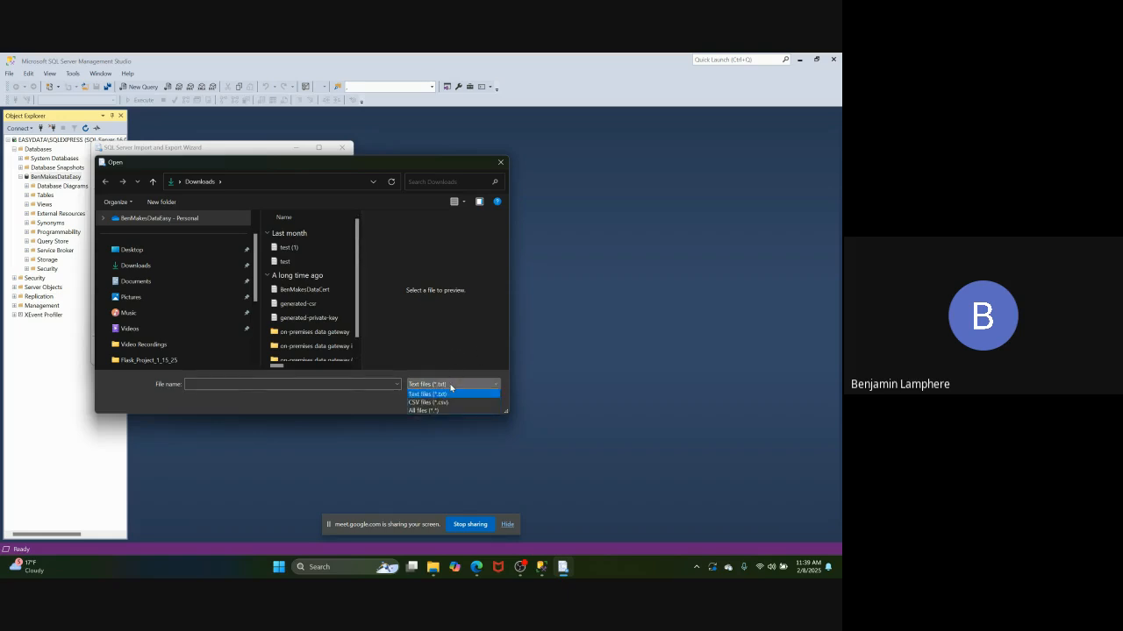
{"action": "left_click", "coordinate": [439, 401]}
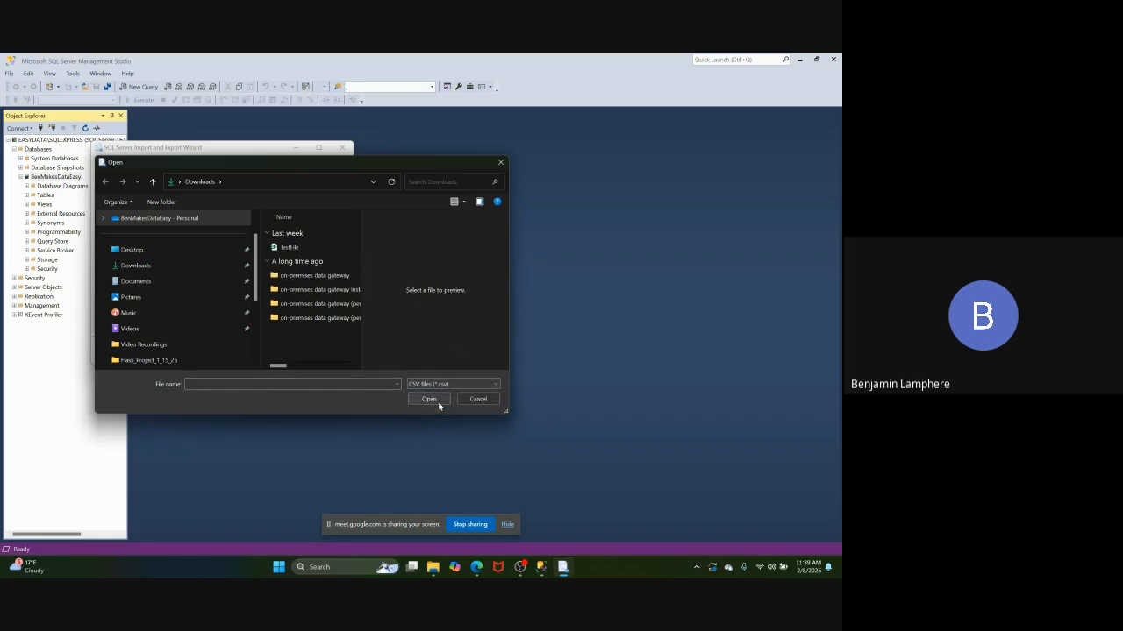
{"action": "left_click", "coordinate": [313, 248]}
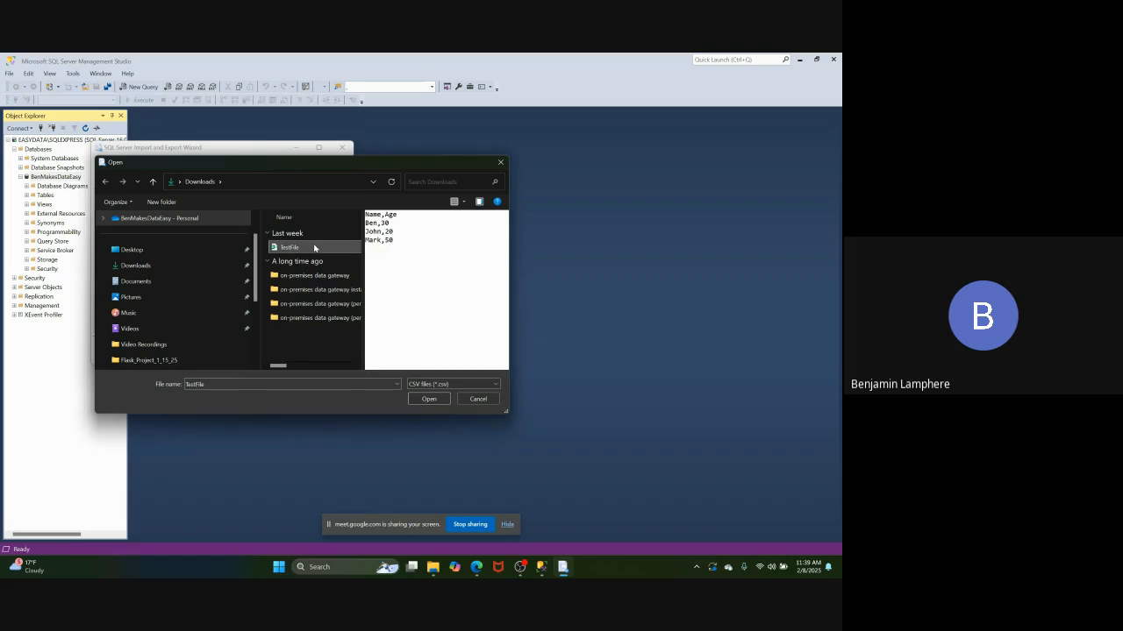
{"action": "left_click", "coordinate": [429, 400]}
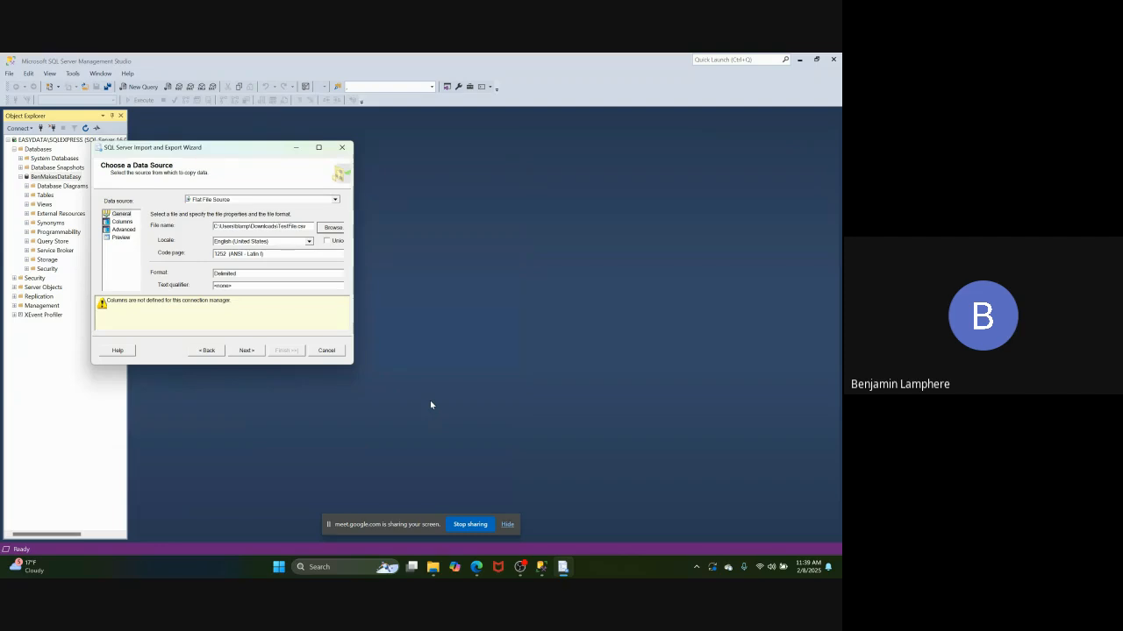
{"action": "left_click", "coordinate": [248, 351]}
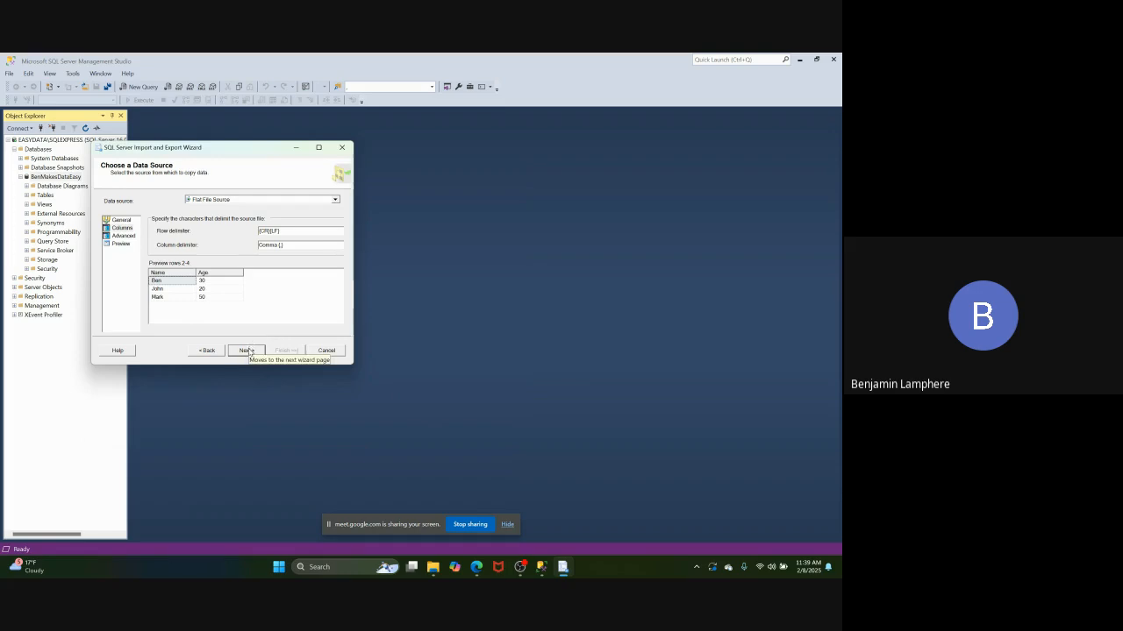
{"action": "left_click", "coordinate": [247, 350]}
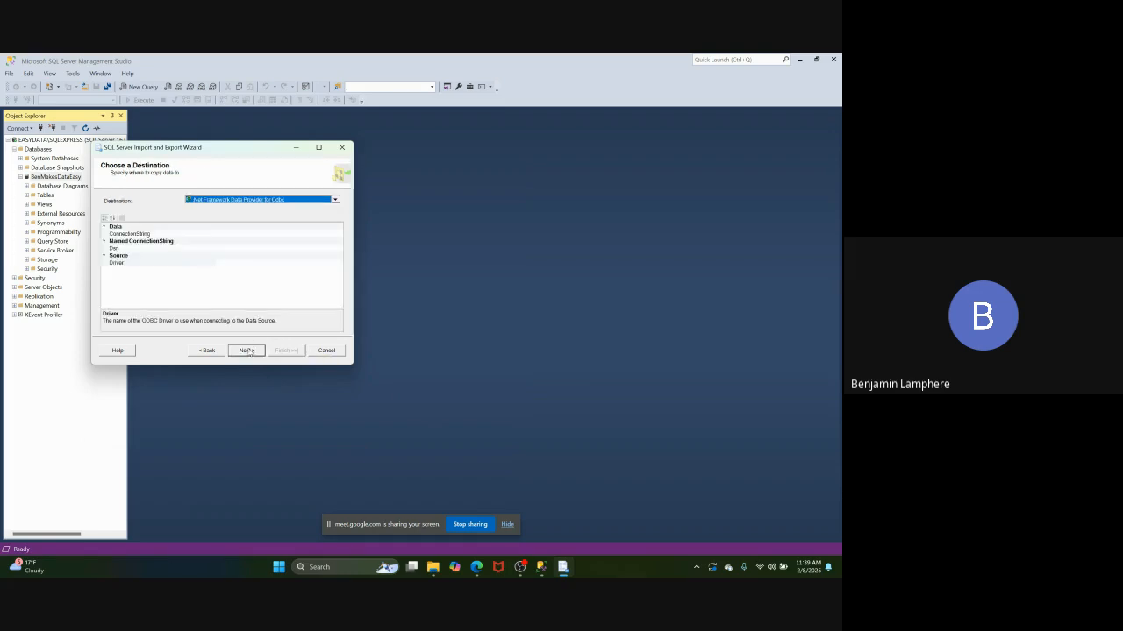
{"action": "left_click", "coordinate": [299, 201]}
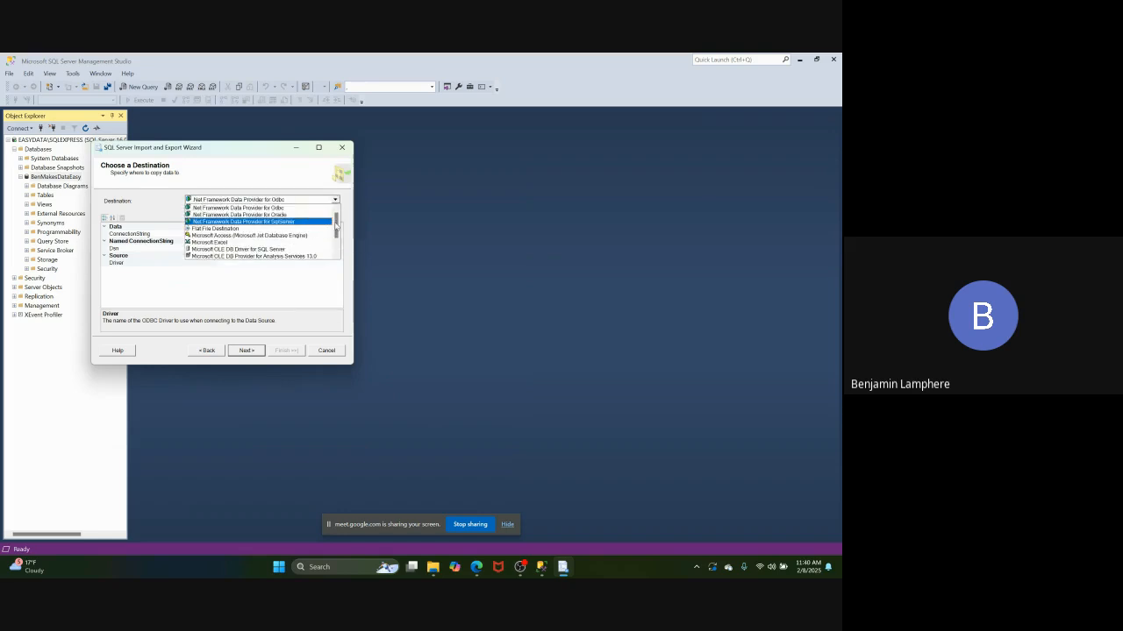
{"action": "left_click_drag", "start_coordinate": [337, 226], "coordinate": [335, 261]}
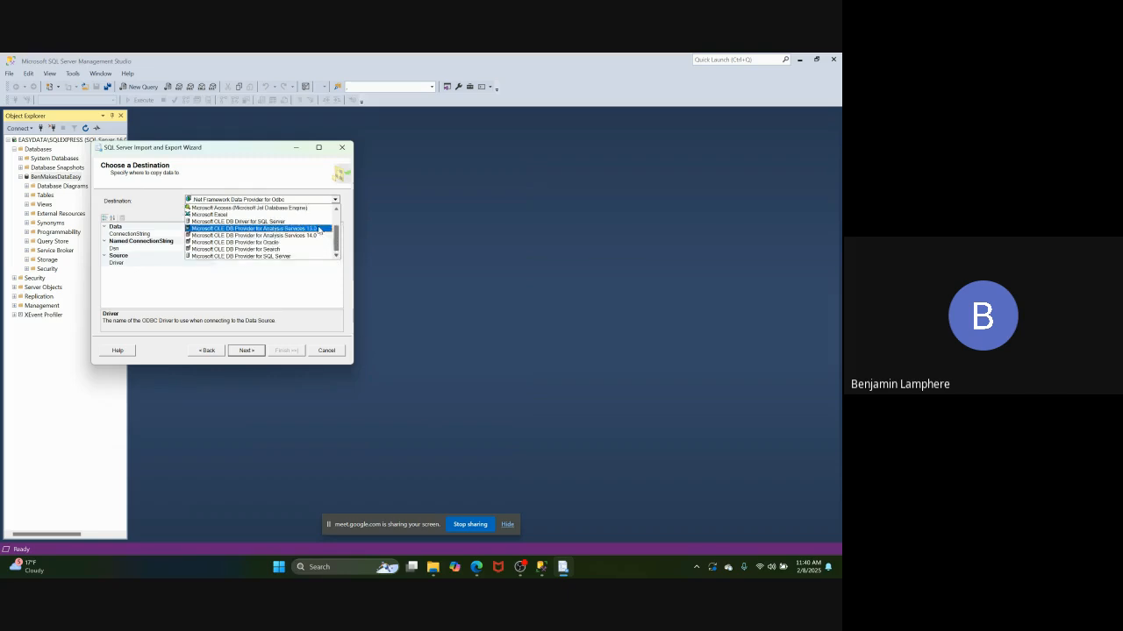
{"action": "left_click", "coordinate": [316, 223]}
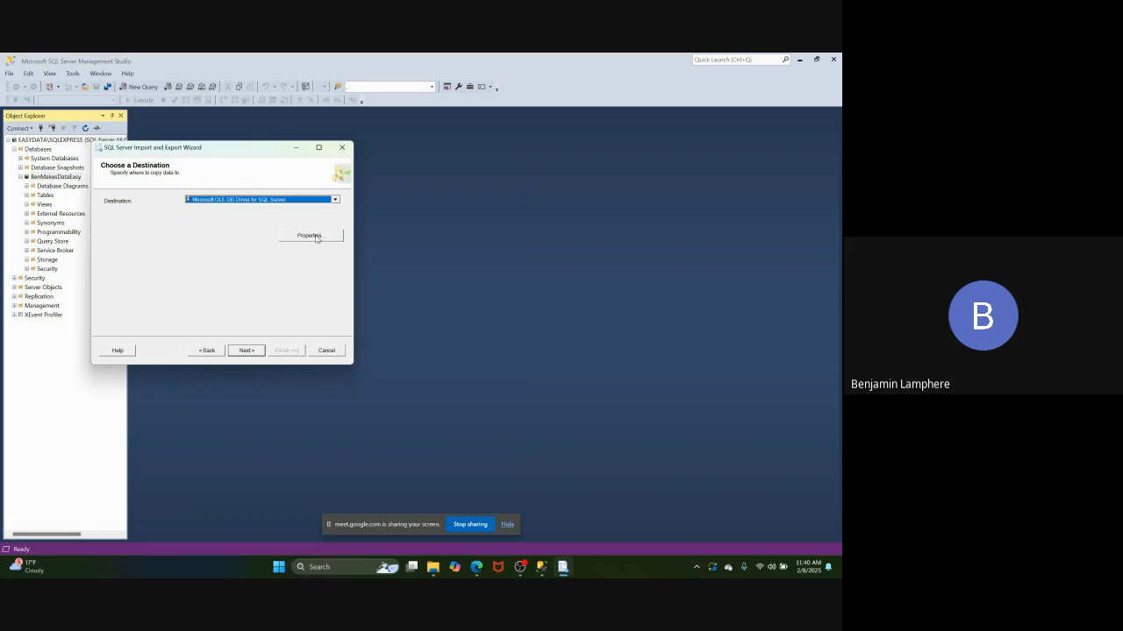
Set the import destination to Microsoft OLE DB Provider for SQL Server and accept the preset server, Windows authentication and database
{"action": "left_click", "coordinate": [335, 200]}
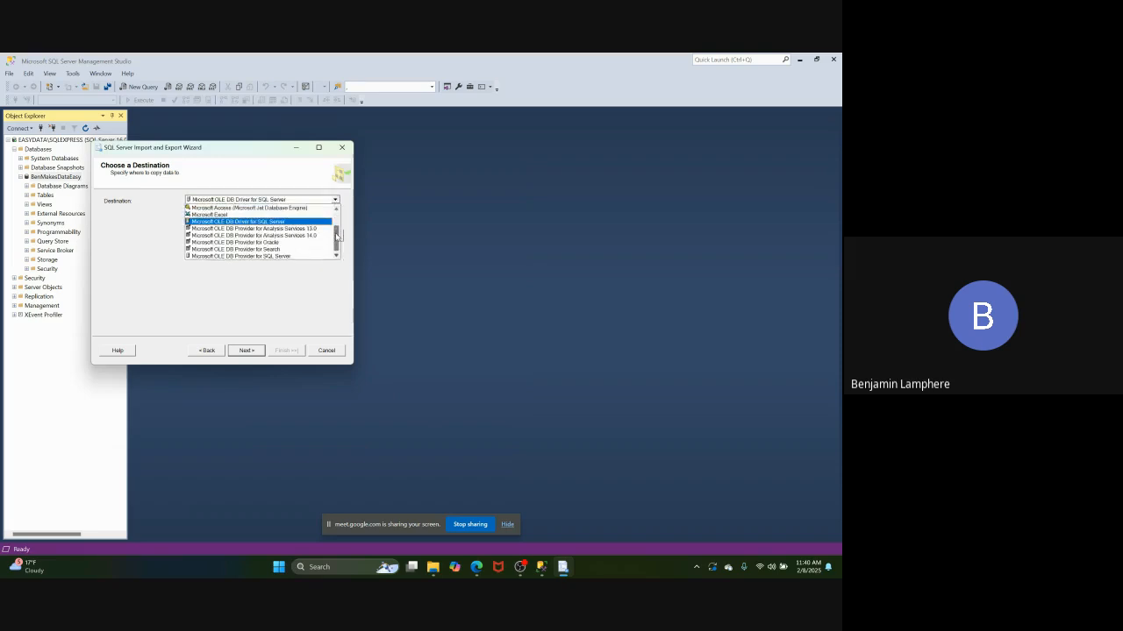
{"action": "scroll", "coordinate": [339, 210], "scroll_direction": "up", "scroll_amount": 1}
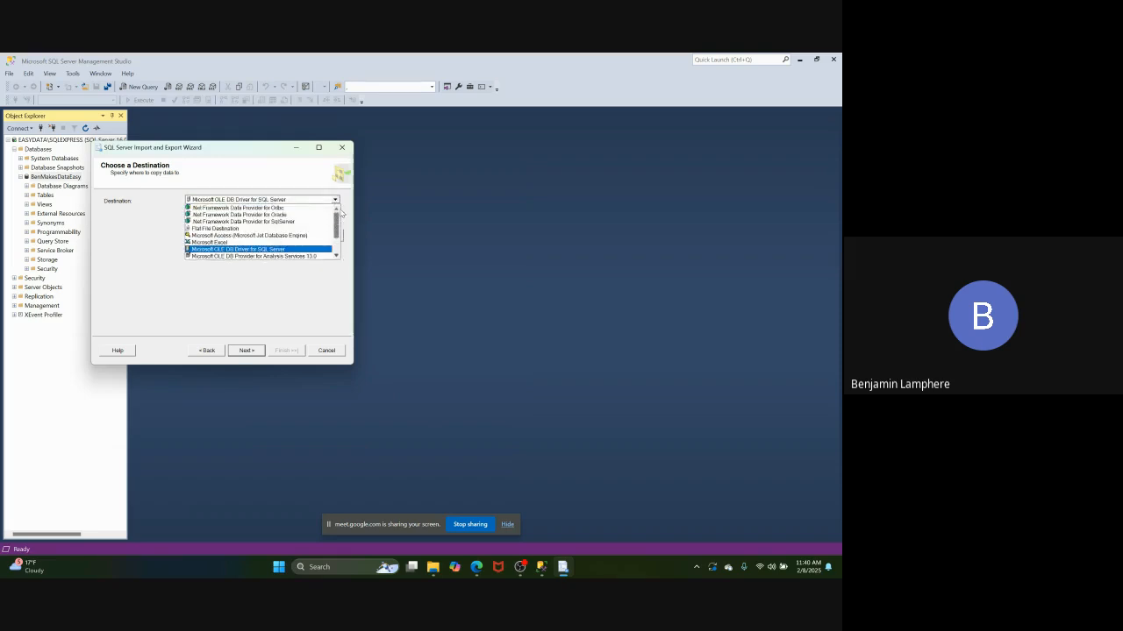
{"action": "scroll", "coordinate": [340, 228], "scroll_direction": "down", "scroll_amount": 2}
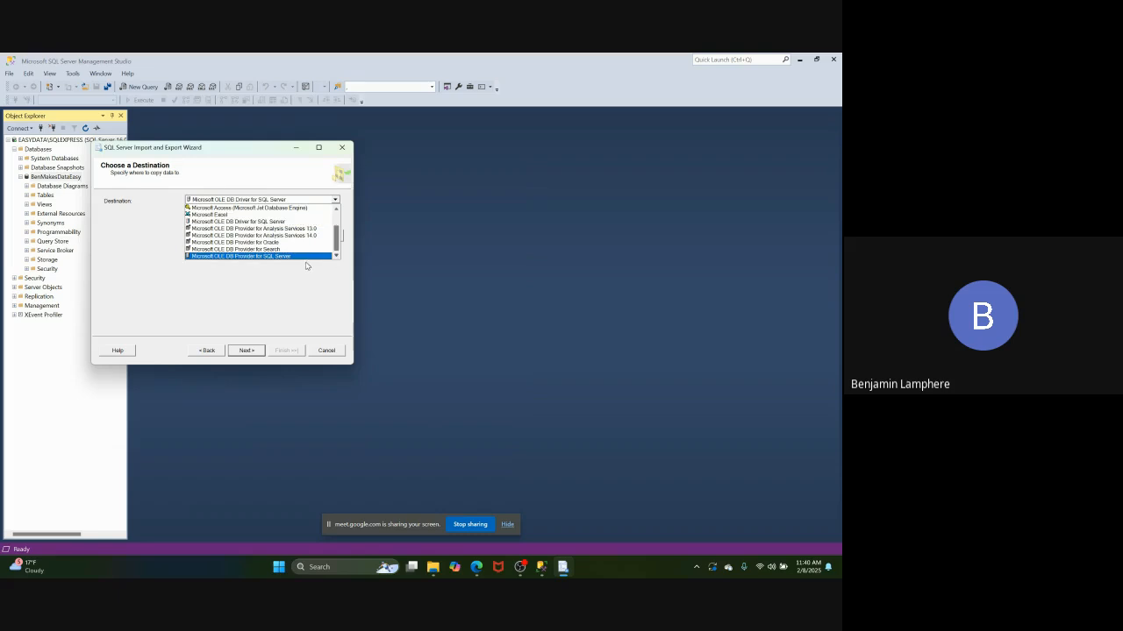
{"action": "left_click", "coordinate": [306, 256]}
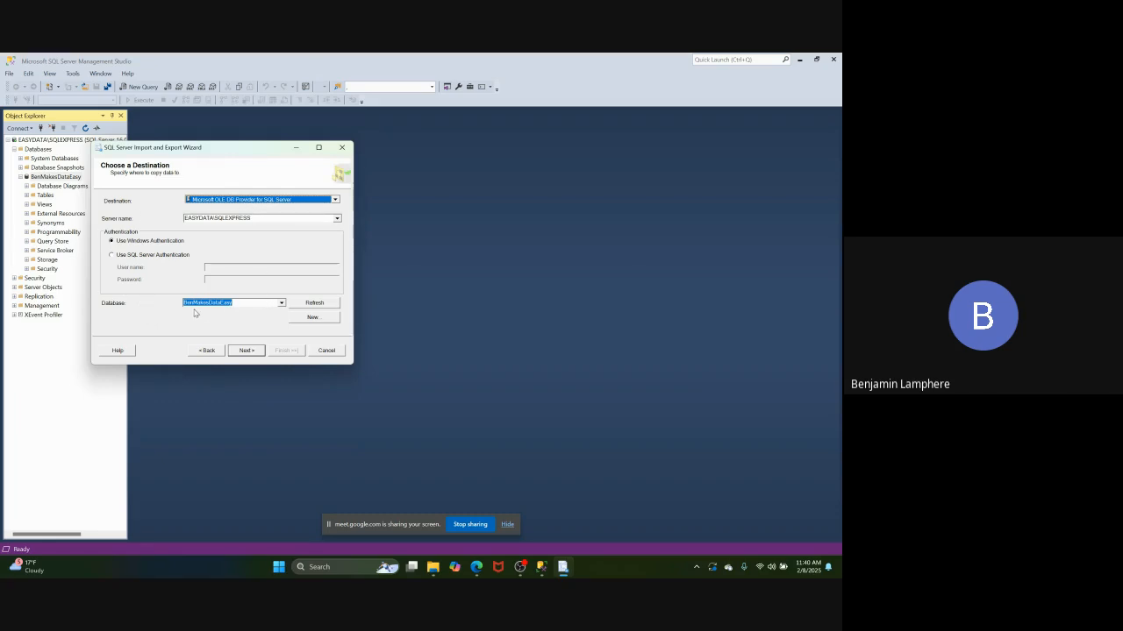
{"action": "left_click", "coordinate": [249, 350]}
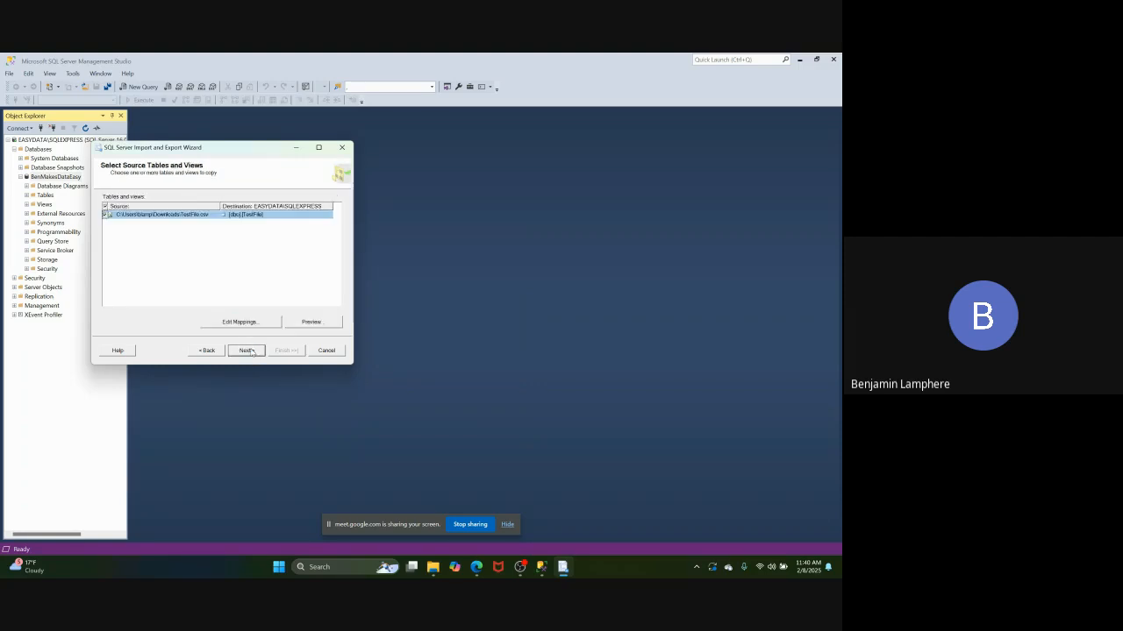
Rename the destination table for the imported file as Ben_Test_2_8
{"action": "left_click", "coordinate": [293, 213]}
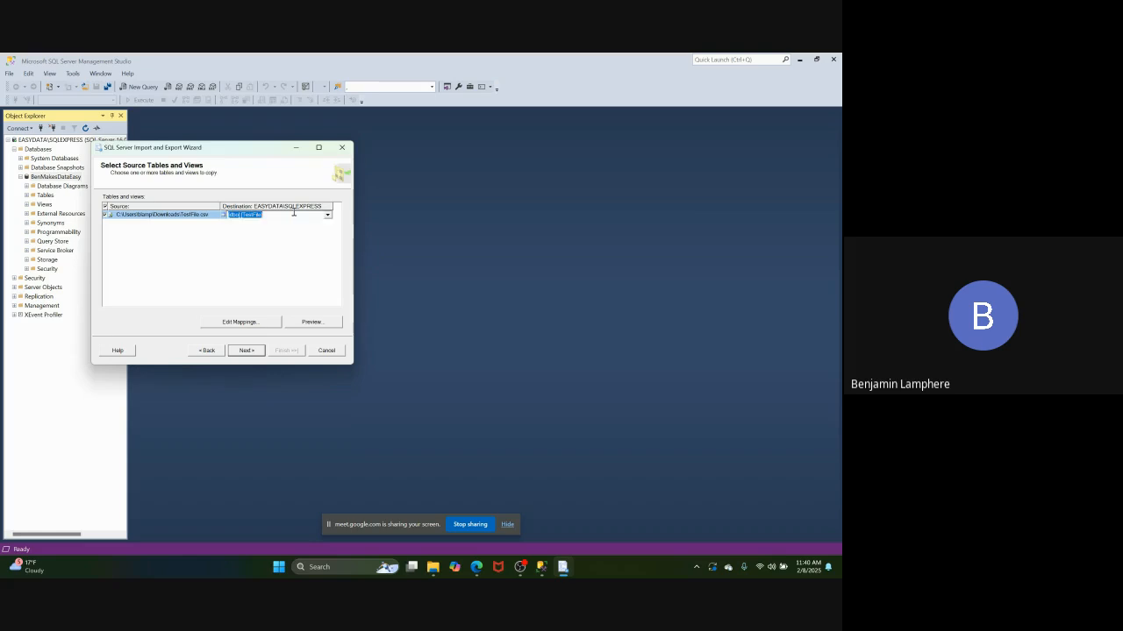
{"action": "left_click", "coordinate": [292, 214]}
{"action": "key", "text": "BackSpace"}
{"action": "key", "text": "BackSpace"}
{"action": "key", "text": "BackSpace"}
{"action": "key", "text": "BackSpace"}
{"action": "key", "text": "BackSpace"}
{"action": "key", "text": "BackSpace"}
{"action": "key", "text": "BackSpace"}
{"action": "key", "text": "BackSpace"}
{"action": "key", "text": "BackSpace"}
{"action": "type", "text": "Ben_Test_2_8"}
Review and accept the column mappings, run the import immediately without saving an SSIS package, and close the wizard
{"action": "left_click", "coordinate": [249, 323]}
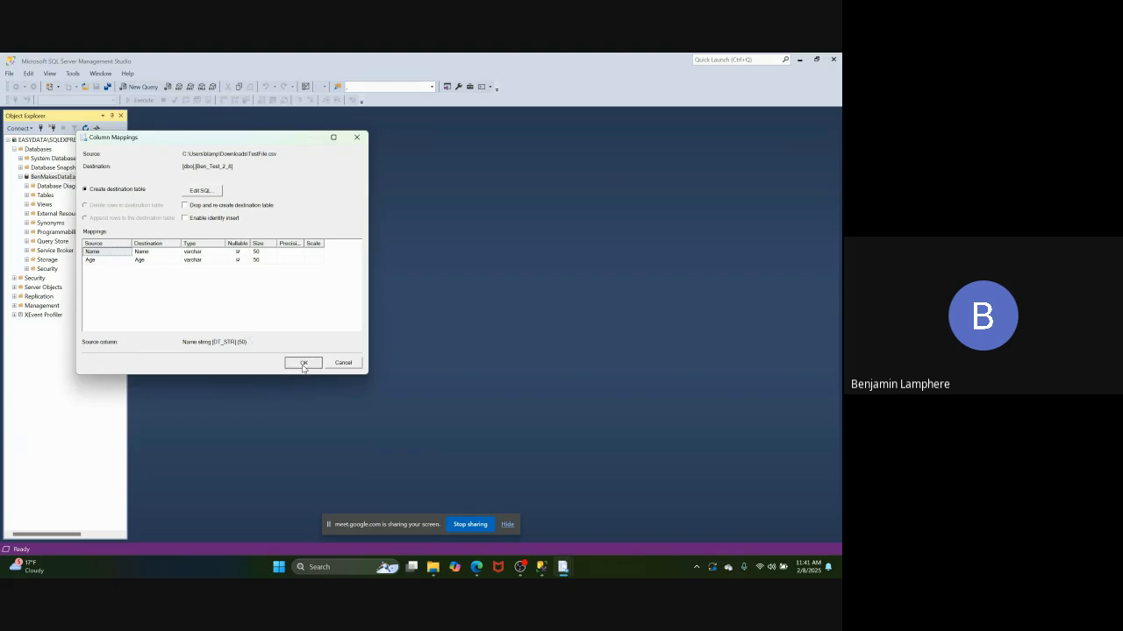
{"action": "left_click", "coordinate": [304, 365]}
{"action": "left_click", "coordinate": [254, 354]}
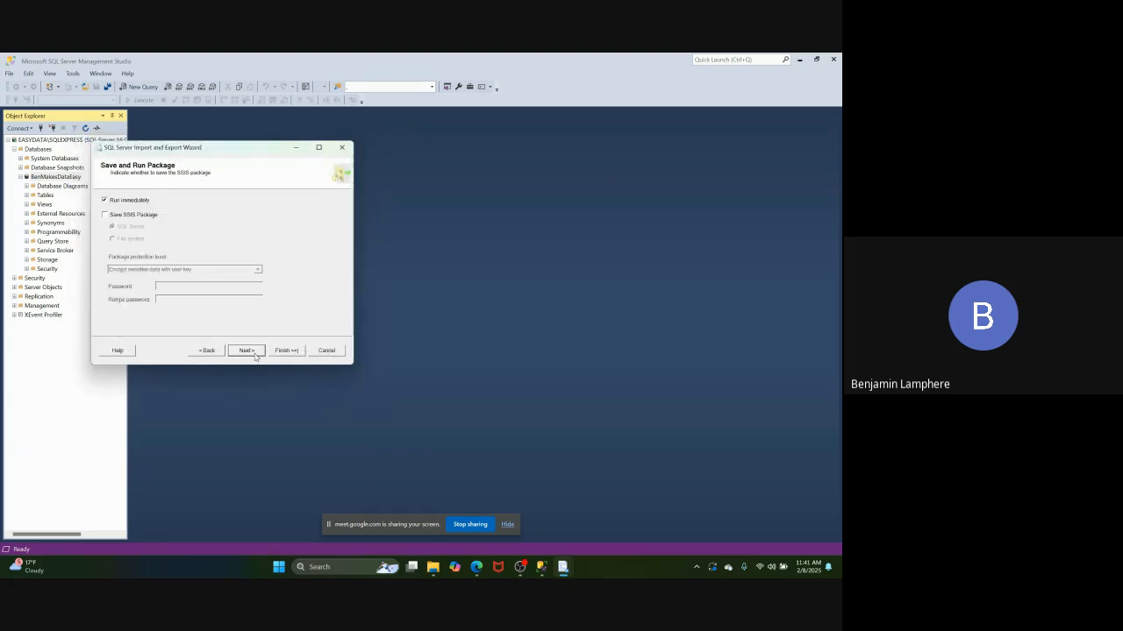
{"action": "left_click", "coordinate": [254, 353]}
{"action": "left_click", "coordinate": [286, 354]}
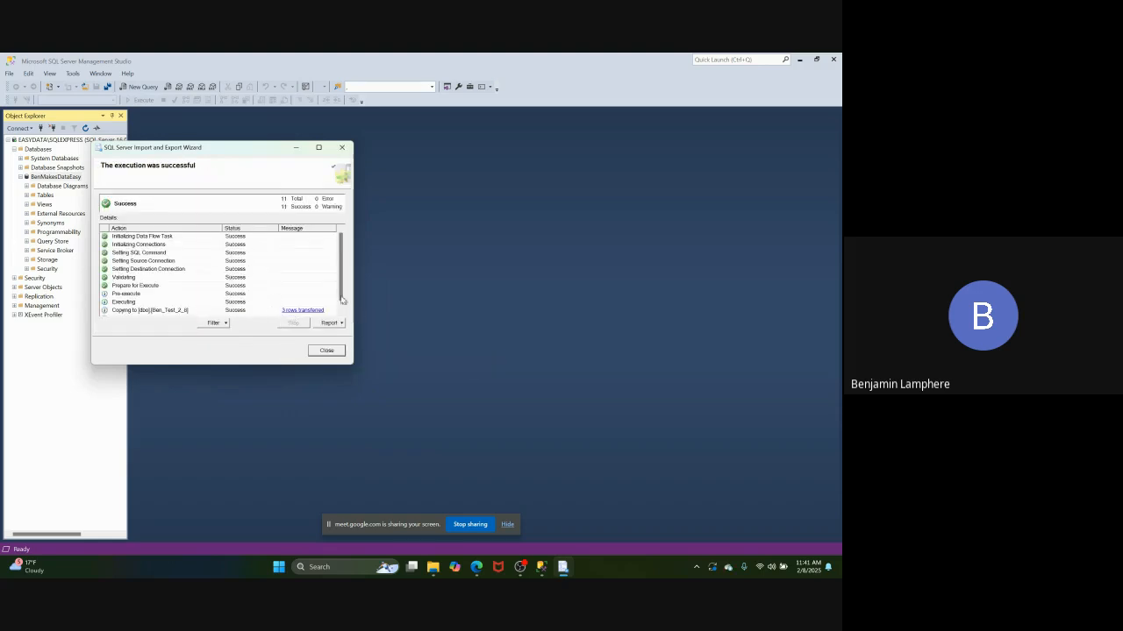
{"action": "left_click", "coordinate": [330, 352]}
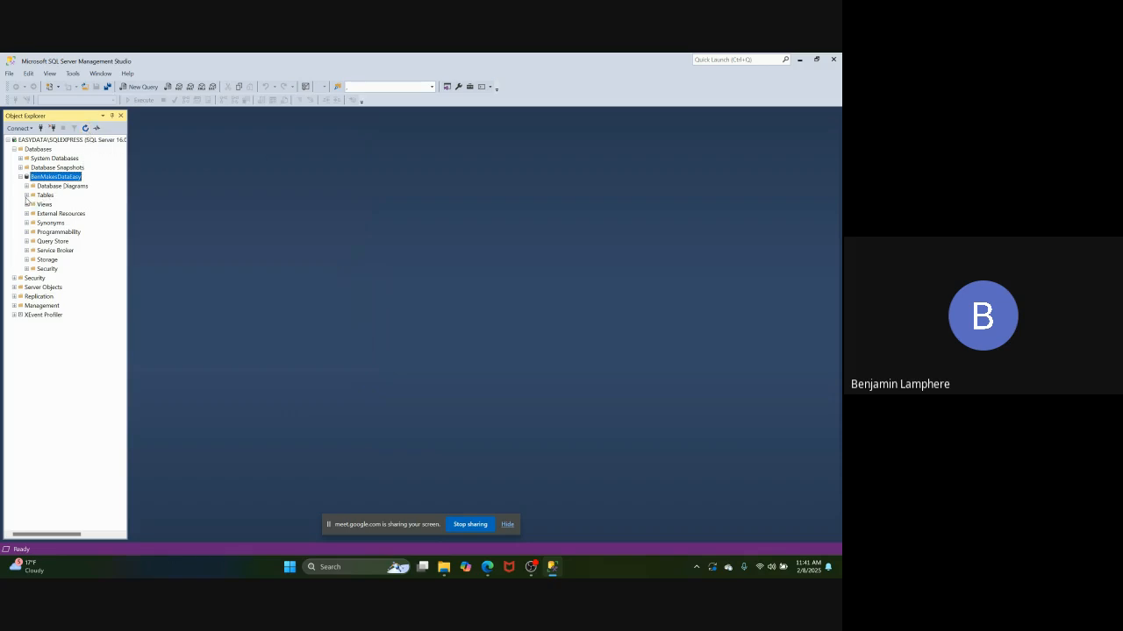
Query the top 1000 rows of the dbo.Ben_Test_2_8 table in the user database, and stop sharing the screen
{"action": "left_click", "coordinate": [27, 197]}
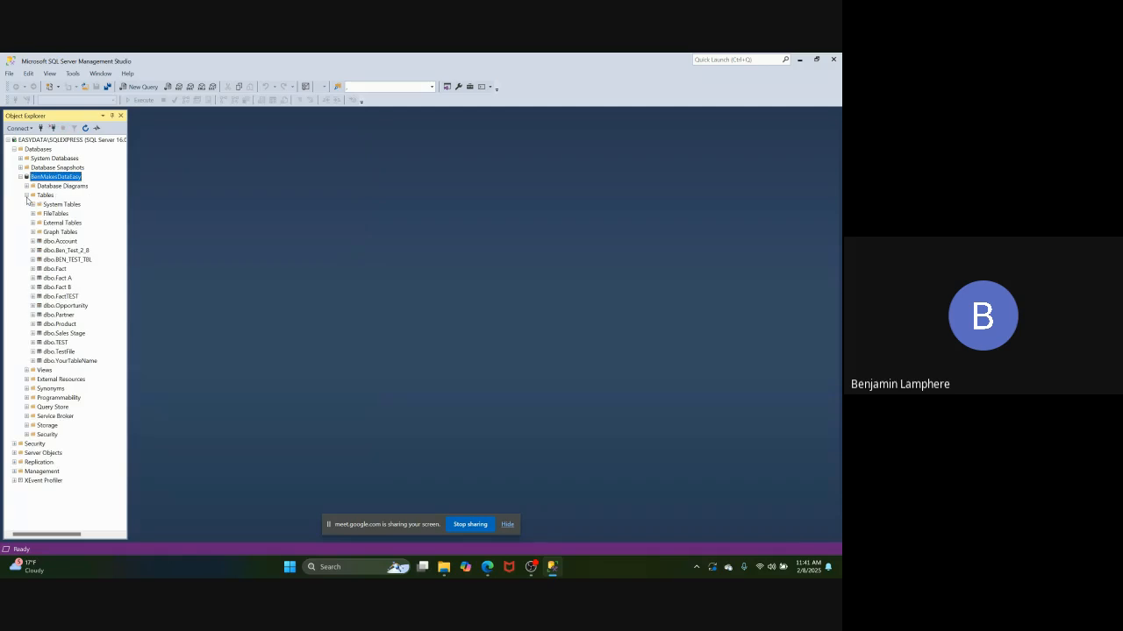
{"action": "right_click", "coordinate": [66, 252]}
{"action": "left_click", "coordinate": [103, 278]}
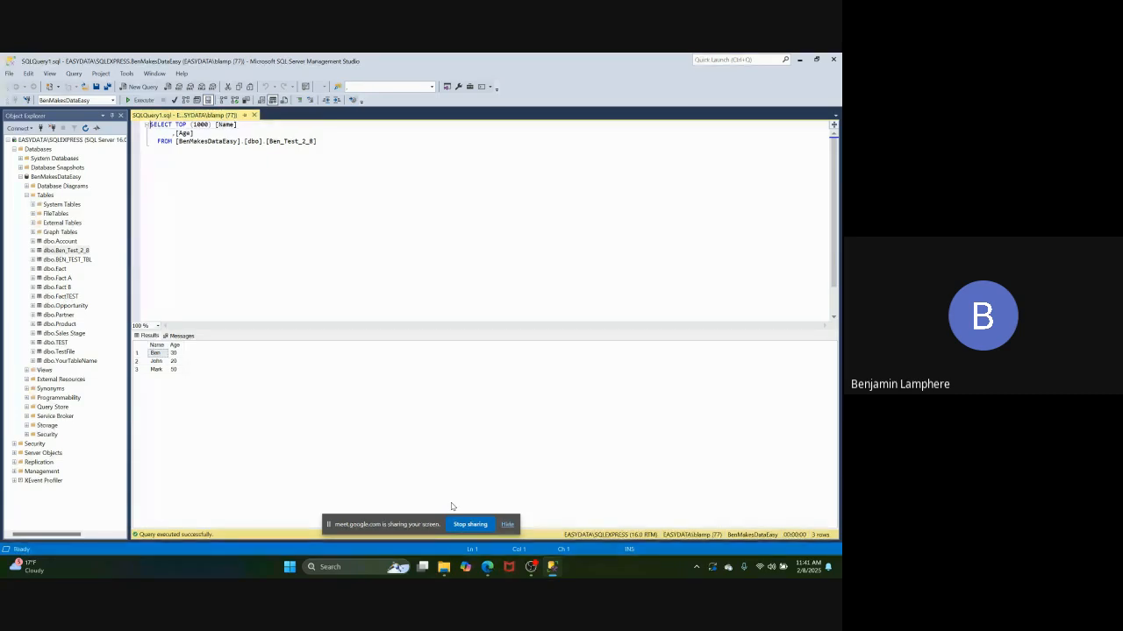
{"action": "left_click", "coordinate": [470, 525]}
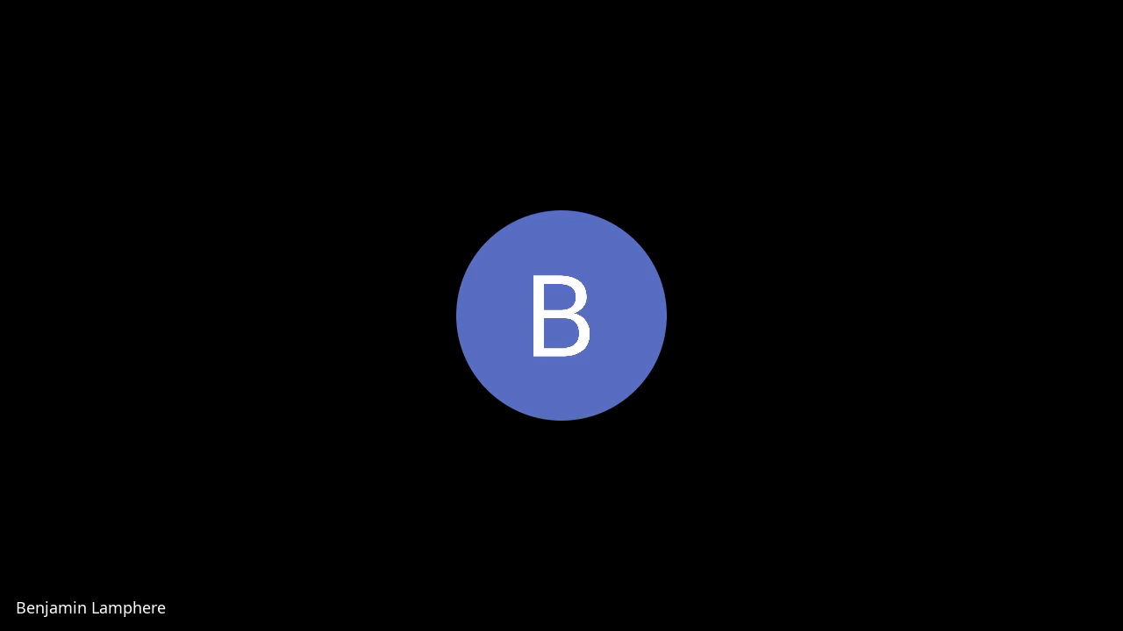
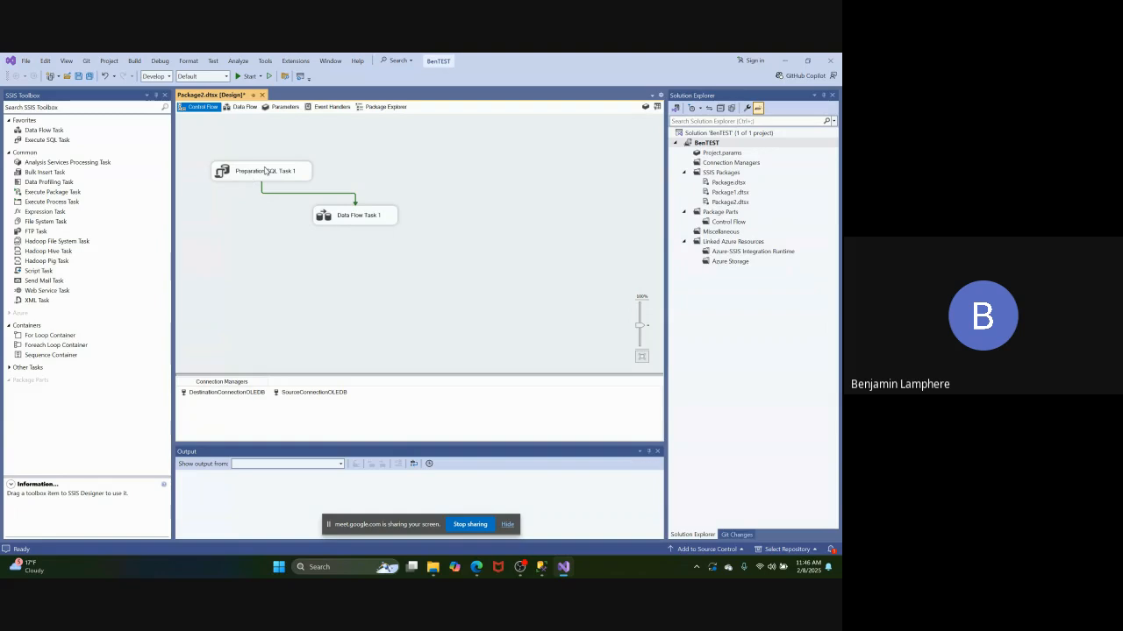
In Visual Studio, inspect the SQL statement of Preparation SQL Task 1 without changing it, and open Data Flow Task 1
{"action": "left_click_drag", "start_coordinate": [287, 175], "coordinate": [288, 175]}
{"action": "double_click", "coordinate": [288, 175]}
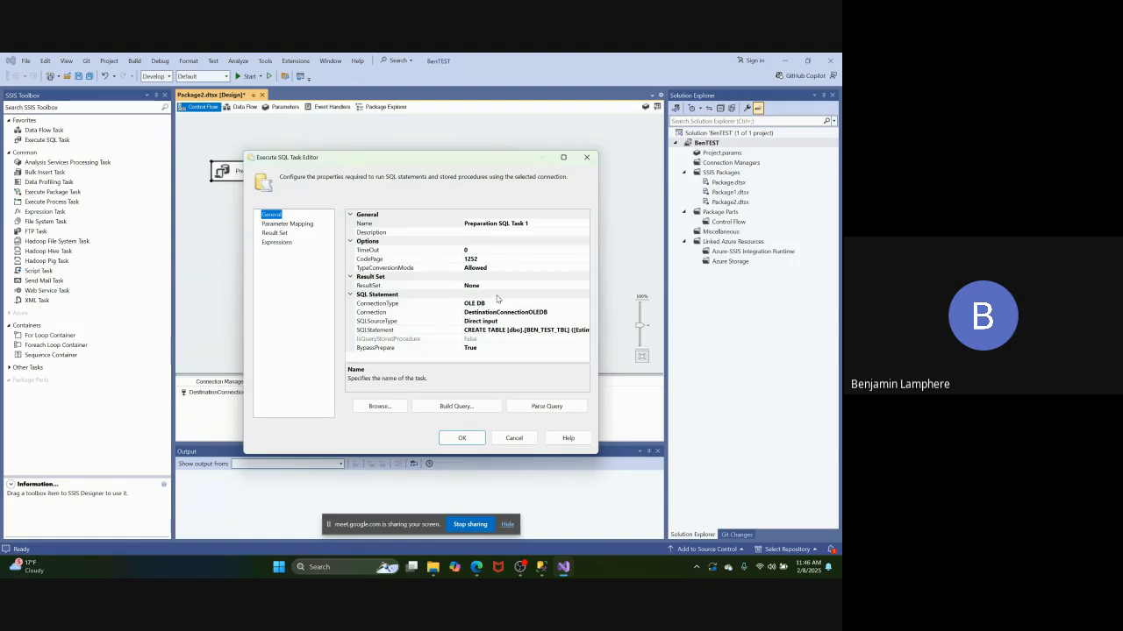
{"action": "left_click", "coordinate": [526, 330]}
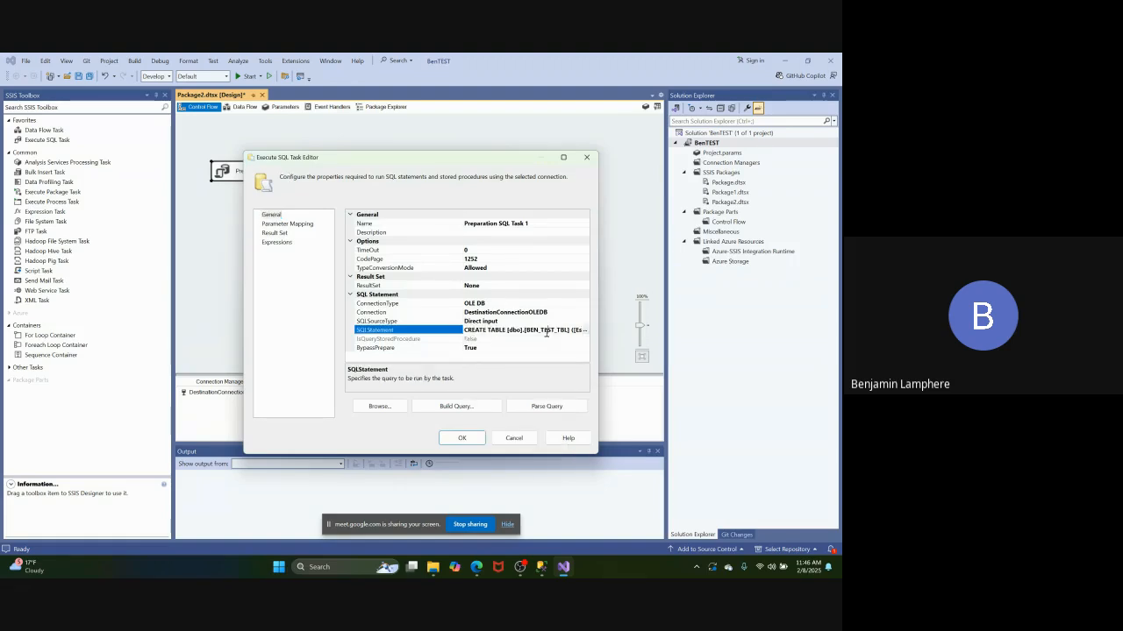
{"action": "left_click", "coordinate": [583, 329]}
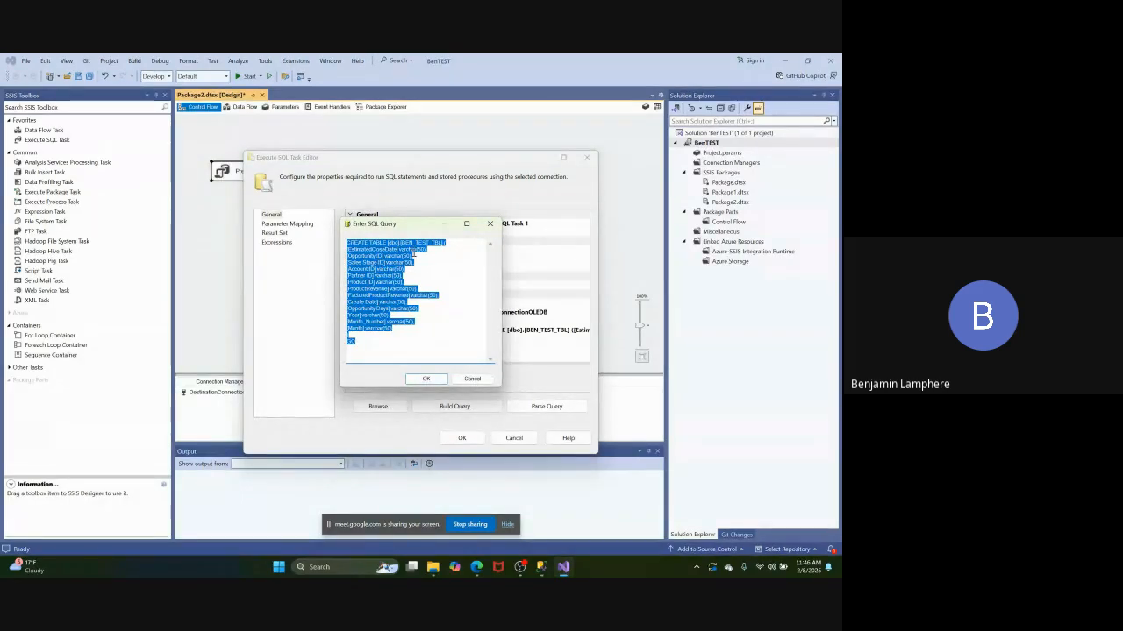
{"action": "left_click", "coordinate": [473, 379]}
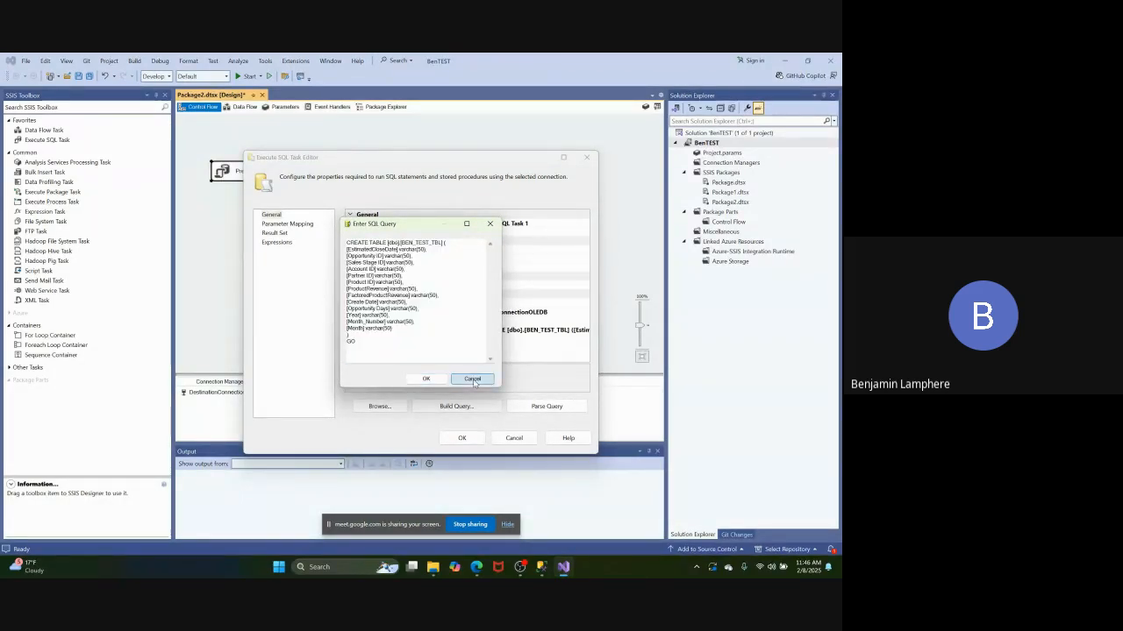
{"action": "left_click", "coordinate": [514, 438]}
{"action": "double_click", "coordinate": [339, 216]}
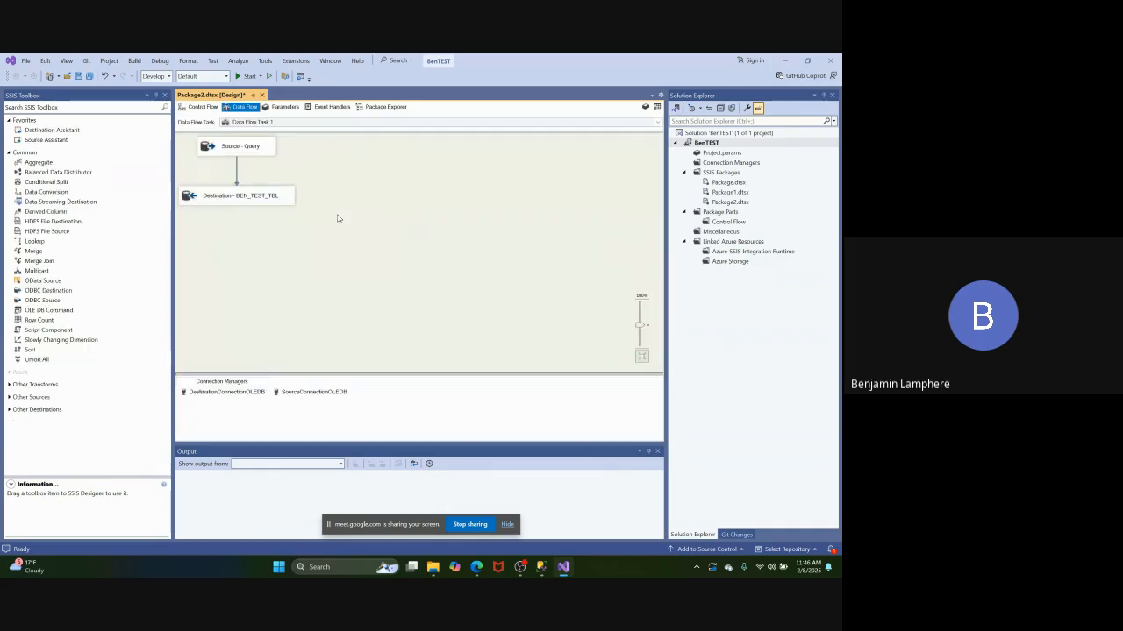
Inspect the source query and the BEN_TEST_TBL destination settings without changing them, and return to the package's control flow
{"action": "double_click", "coordinate": [257, 149]}
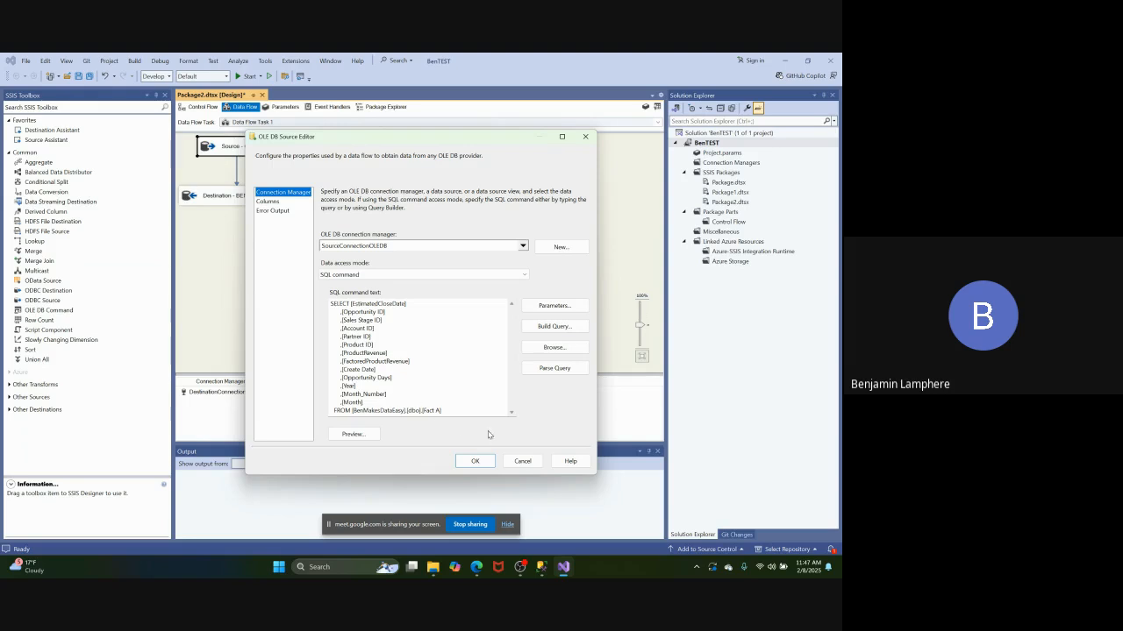
{"action": "left_click", "coordinate": [523, 462]}
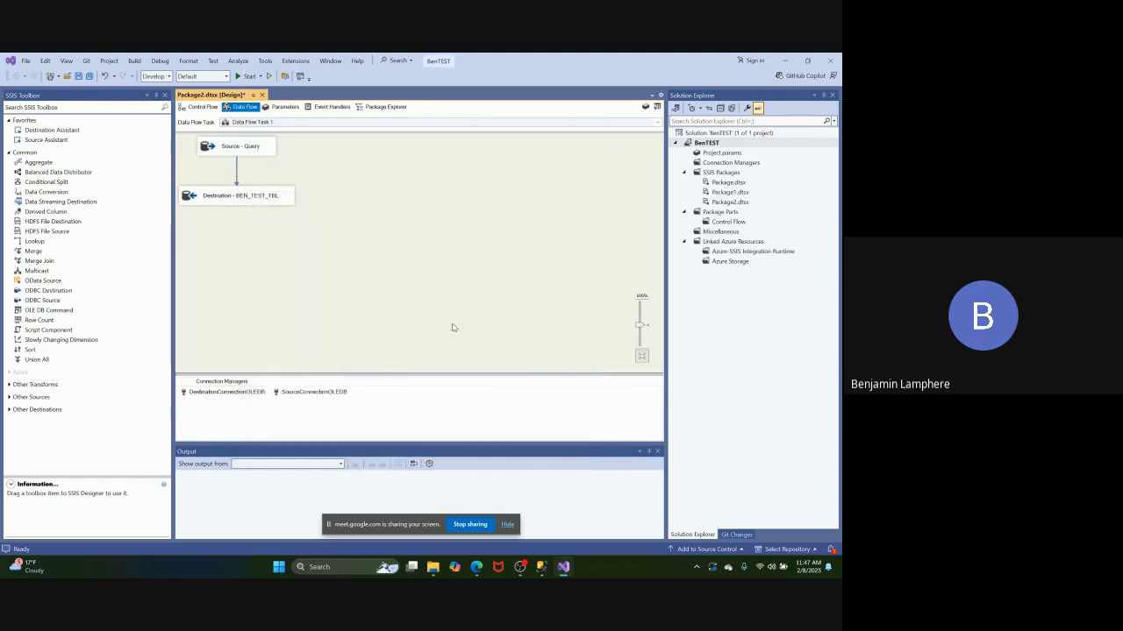
{"action": "double_click", "coordinate": [263, 208]}
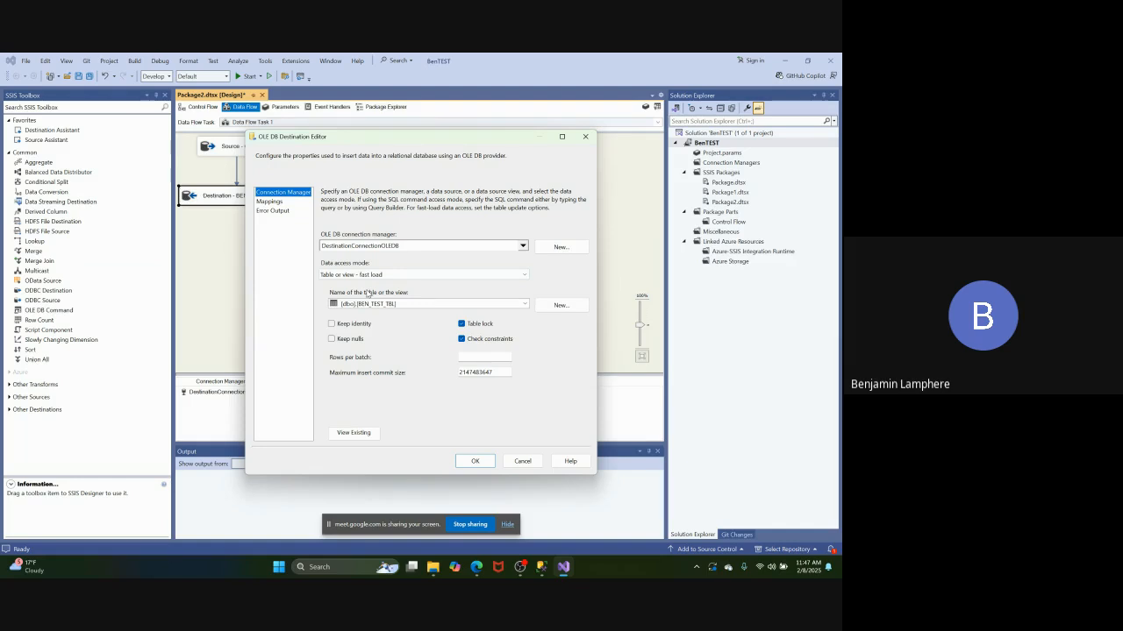
{"action": "left_click", "coordinate": [518, 462]}
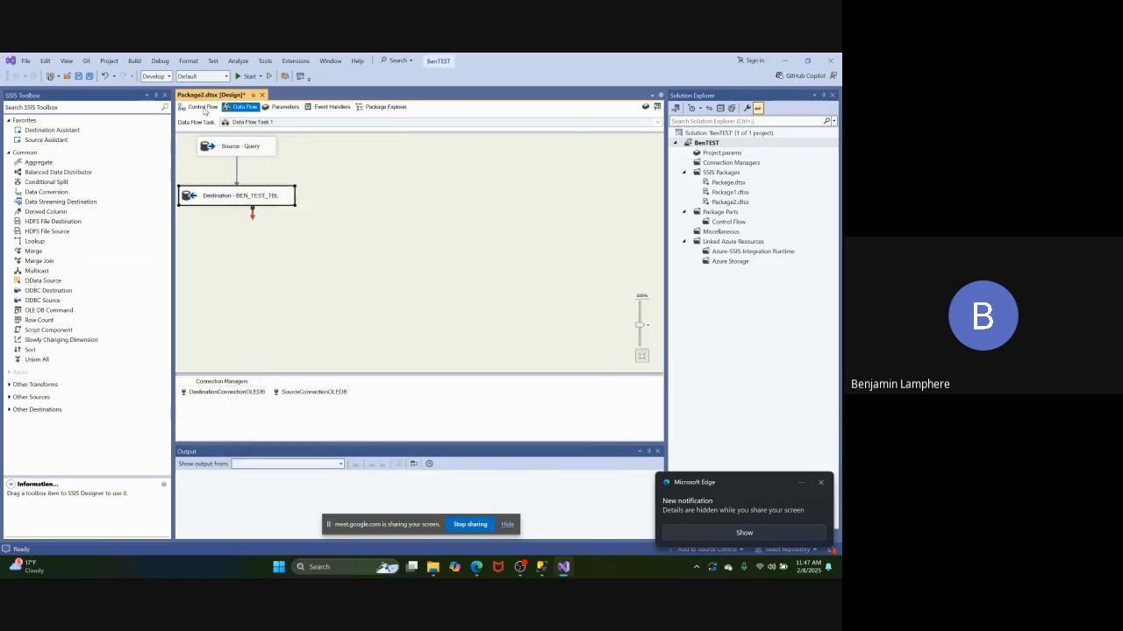
{"action": "left_click", "coordinate": [202, 107]}
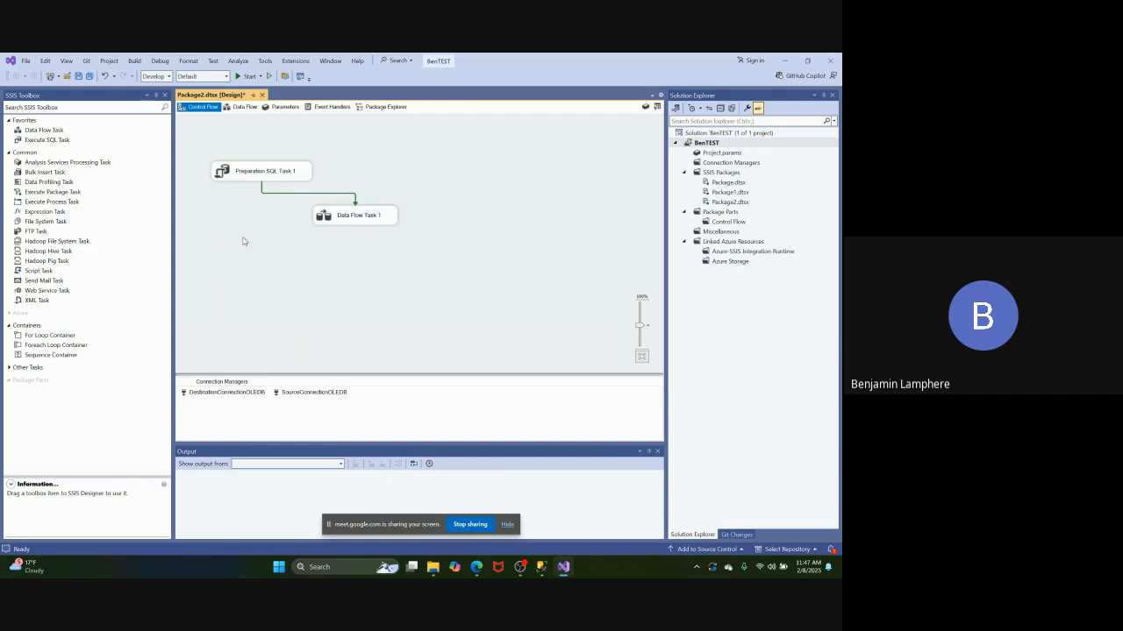
{"action": "left_click", "coordinate": [265, 170]}
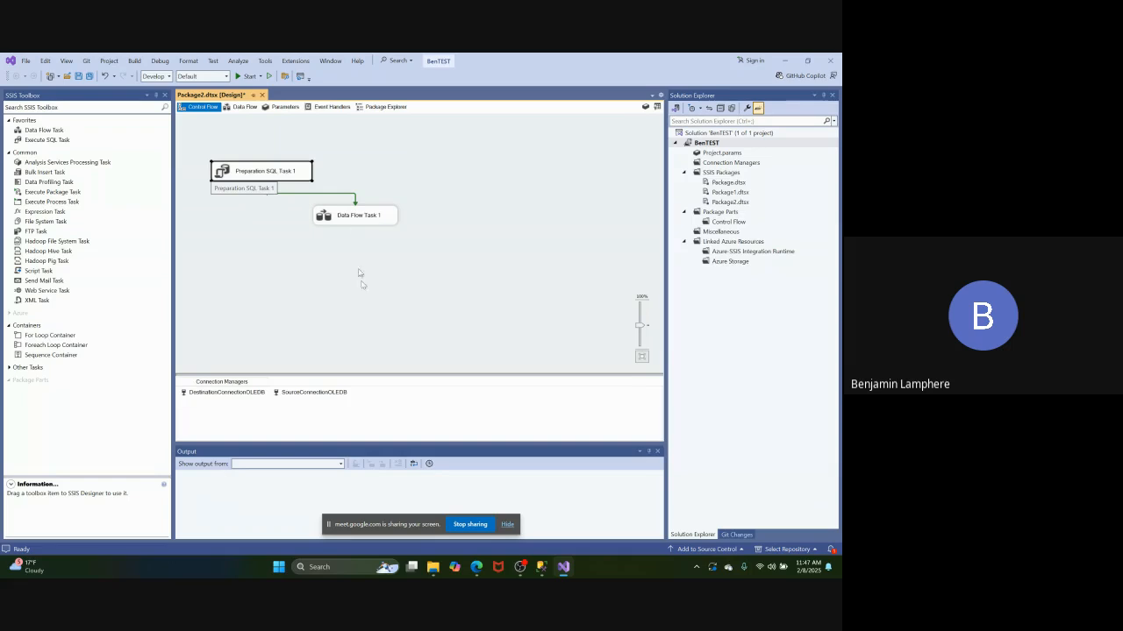
Check the query window in SQL Server Management Studio, and open the Windows Task Scheduler at its task library
{"action": "left_click", "coordinate": [543, 568]}
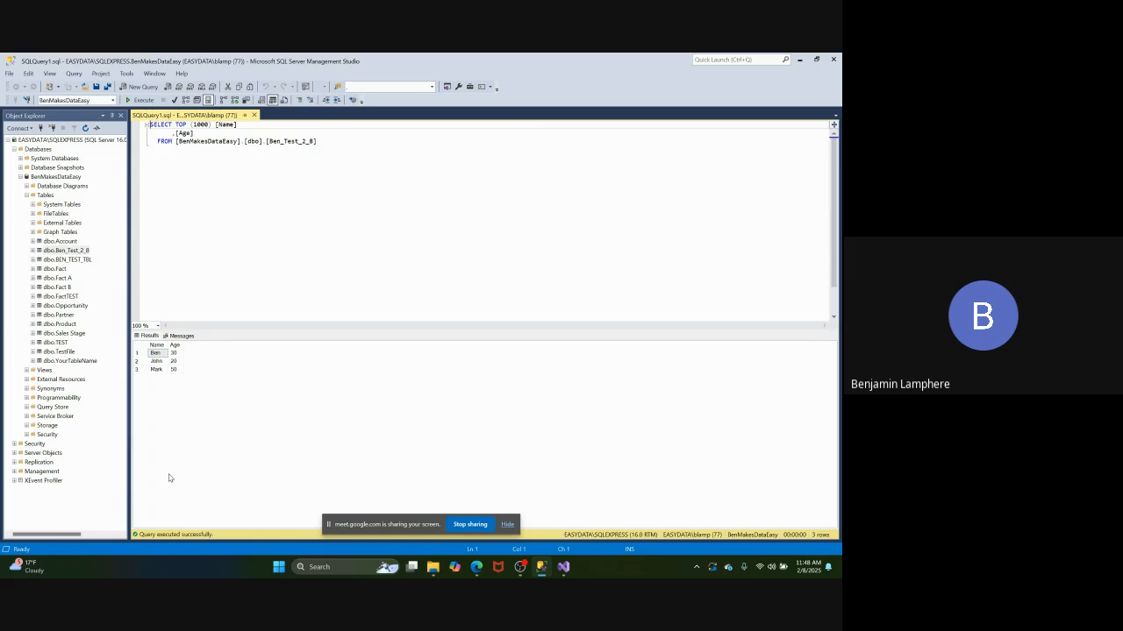
{"action": "left_click", "coordinate": [319, 568]}
{"action": "type", "text": "ta"}
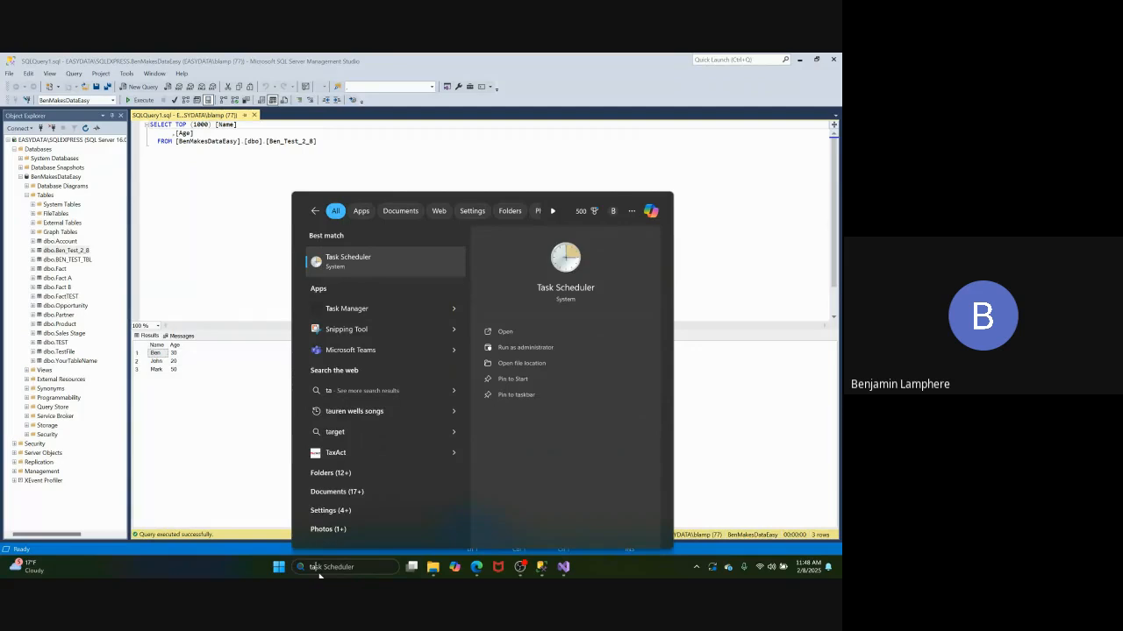
{"action": "left_click", "coordinate": [351, 264]}
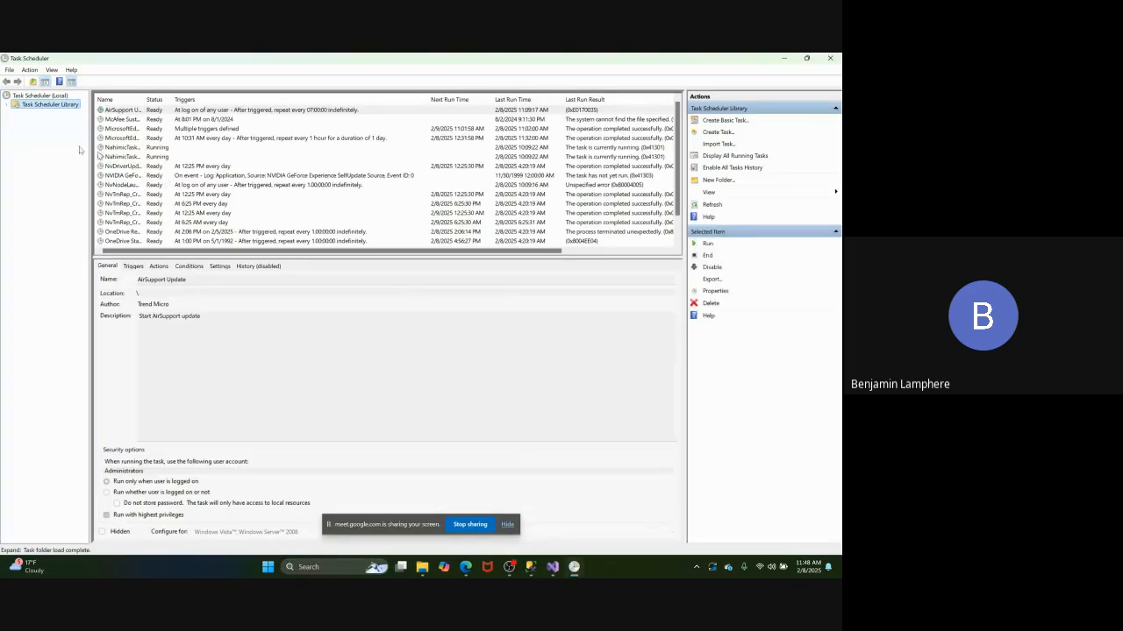
{"action": "left_click", "coordinate": [6, 106]}
{"action": "left_click", "coordinate": [6, 106]}
View the trigger and action settings for creating a scheduled task, discard the new task, and stop sharing the screen
{"action": "left_click", "coordinate": [716, 132]}
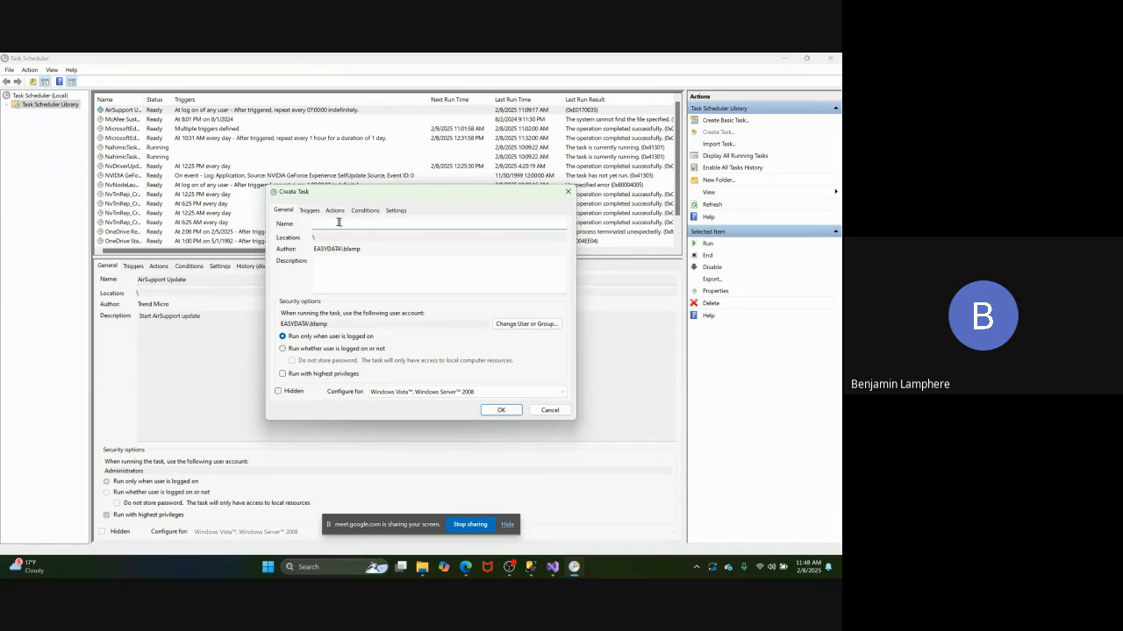
{"action": "left_click", "coordinate": [311, 213]}
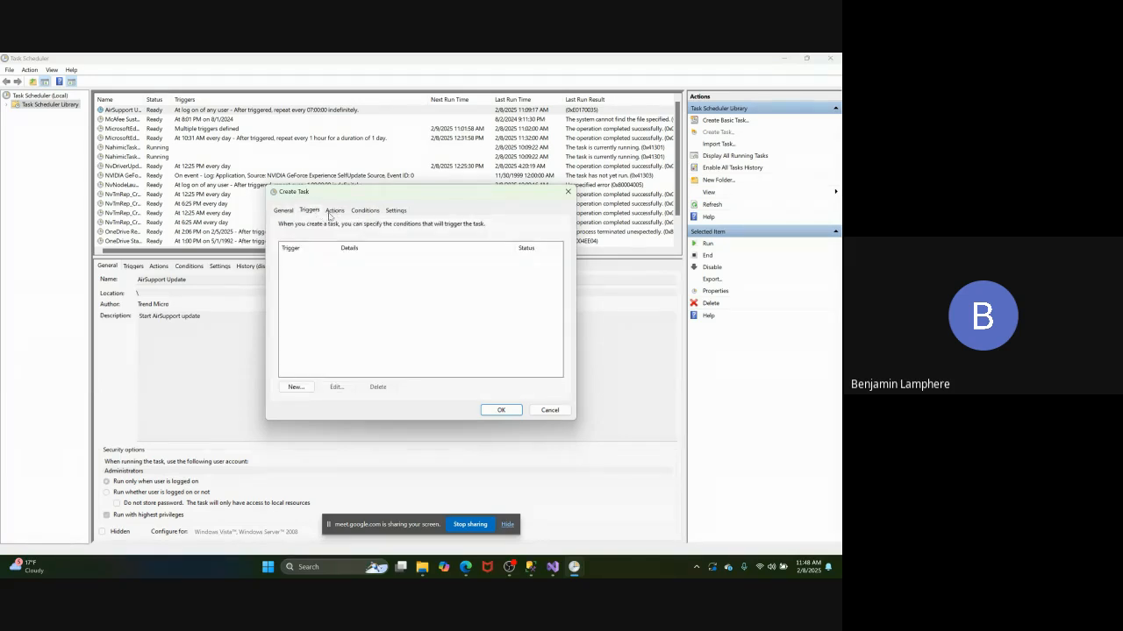
{"action": "left_click", "coordinate": [334, 211]}
{"action": "left_click", "coordinate": [315, 214]}
{"action": "left_click", "coordinate": [550, 410]}
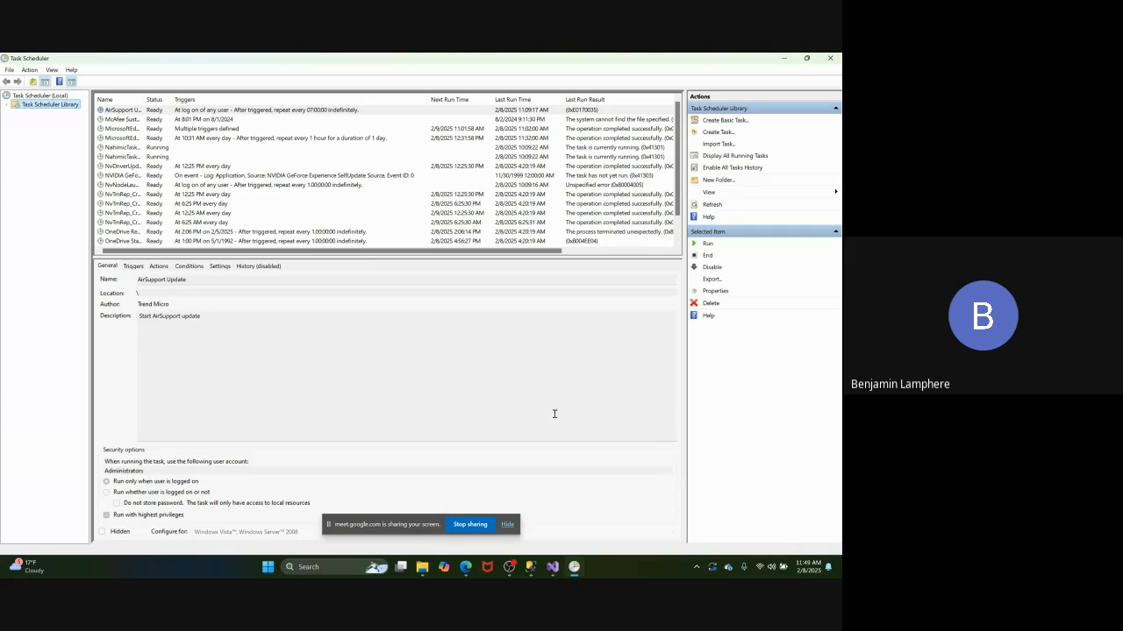
{"action": "left_click", "coordinate": [478, 526]}
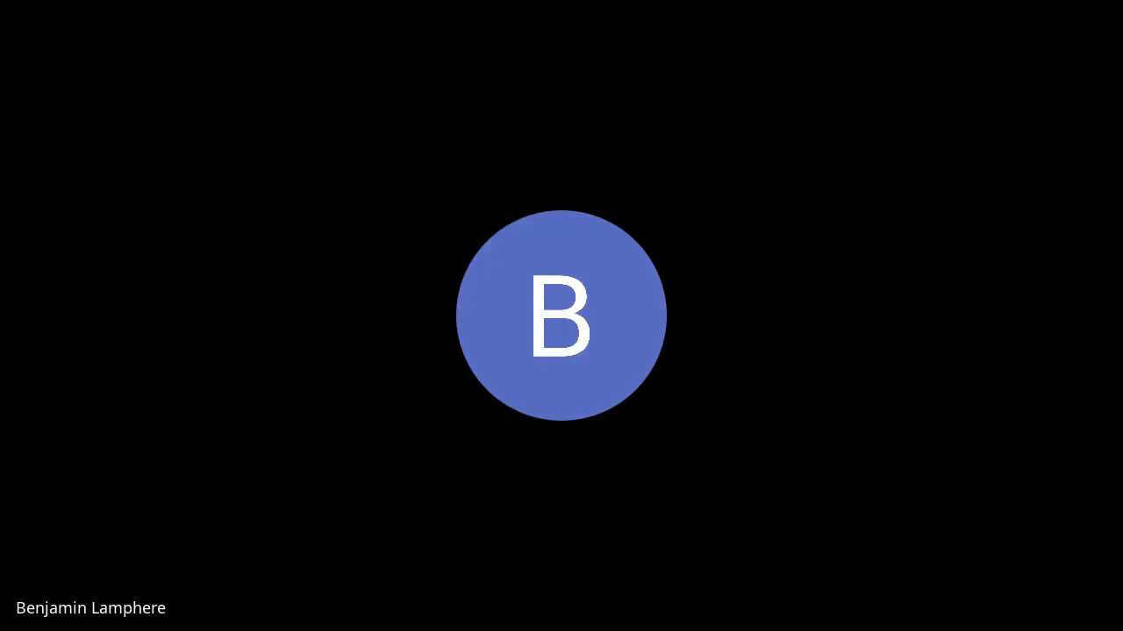